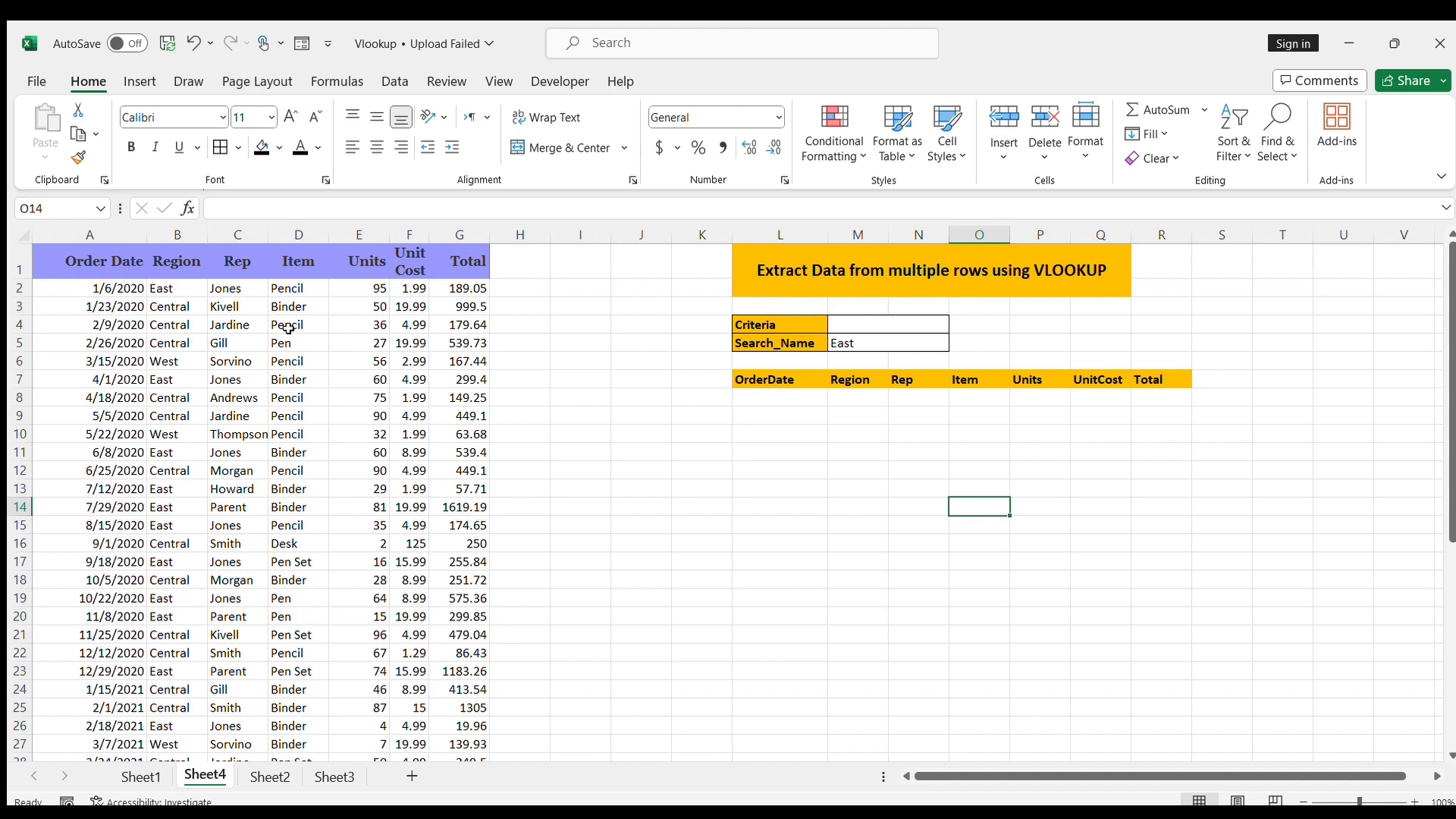
pyautogui.click(122, 262)
pyautogui.click(186, 264)
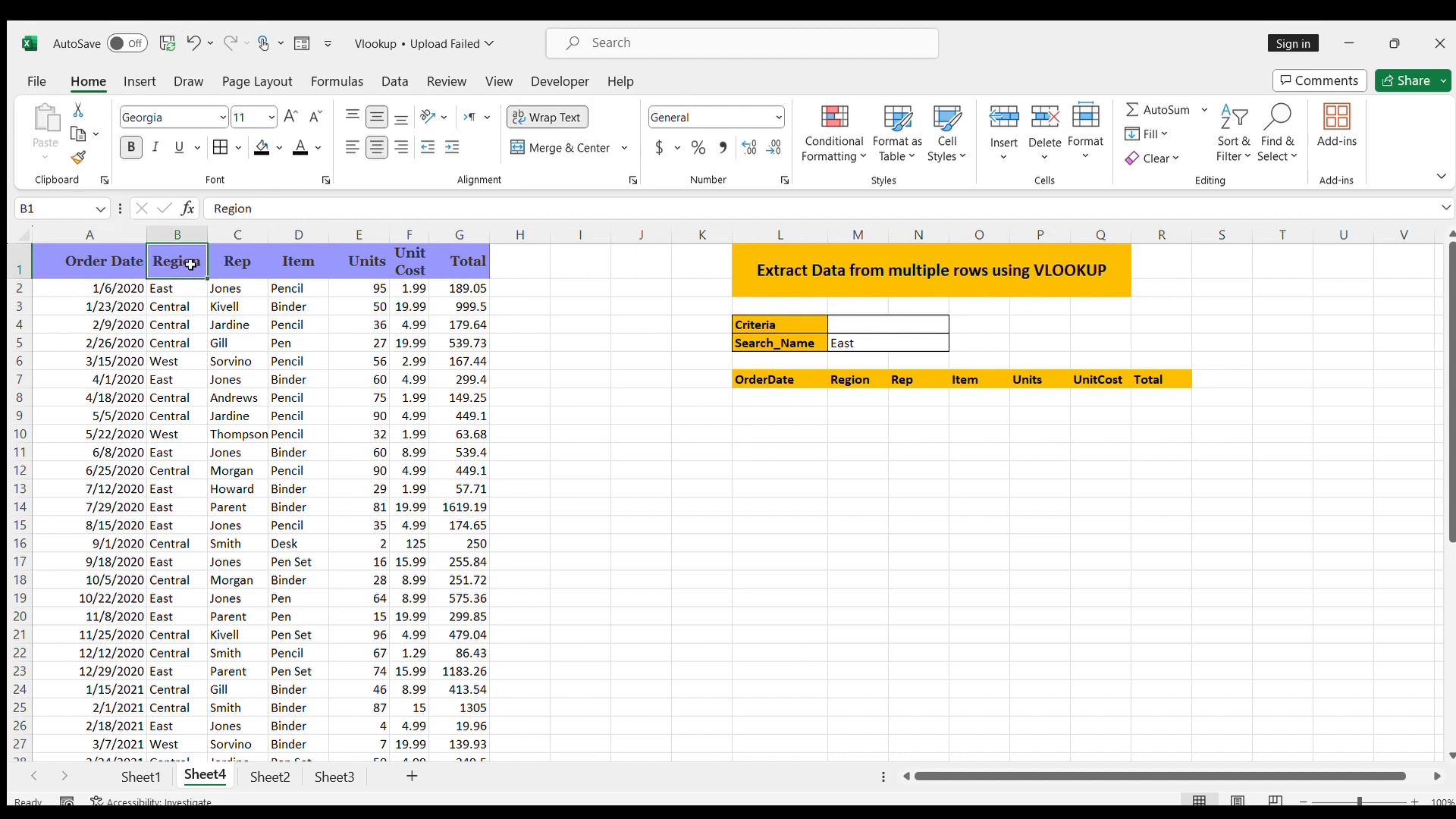
pyautogui.click(236, 290)
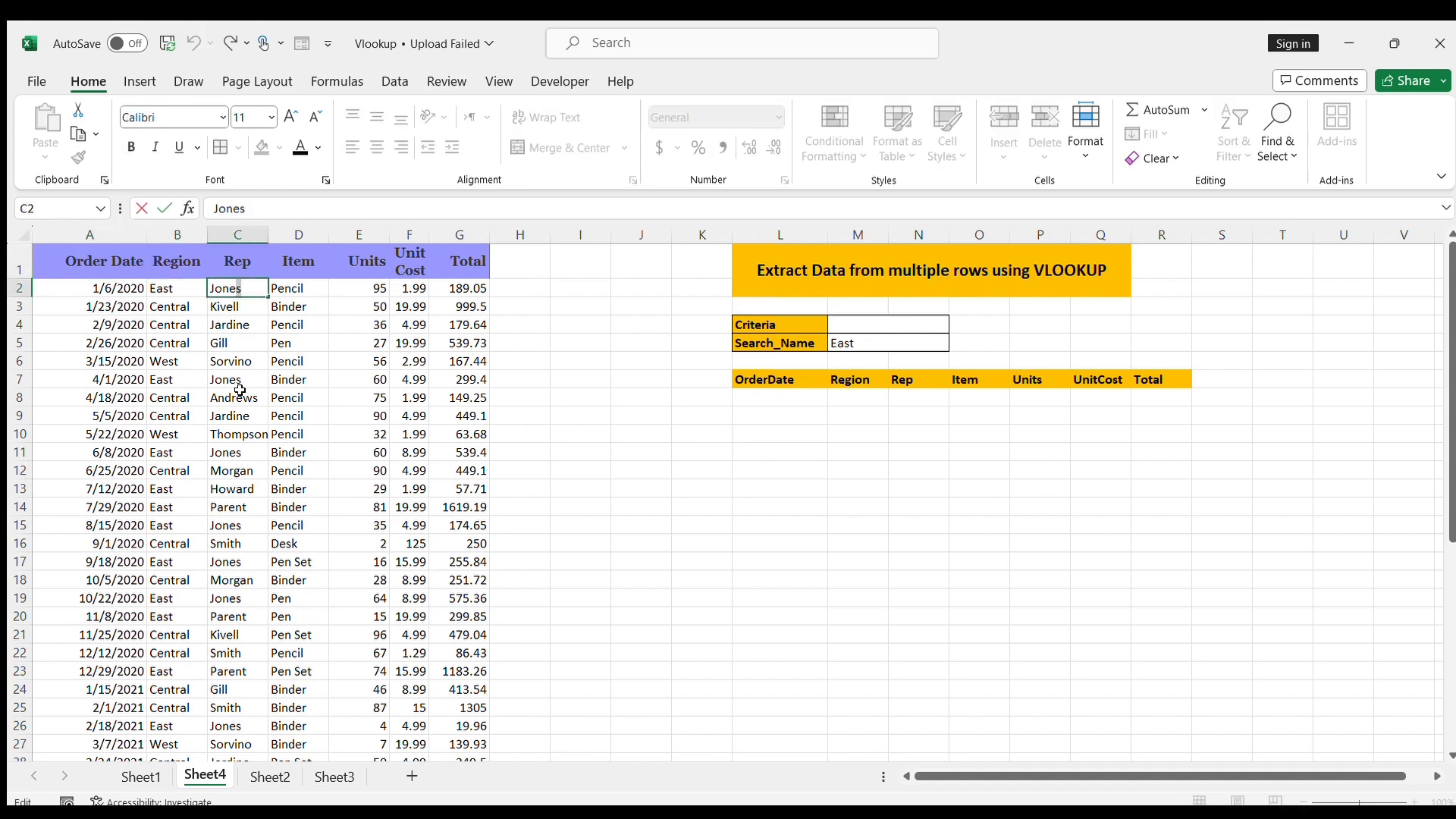
pyautogui.click(312, 267)
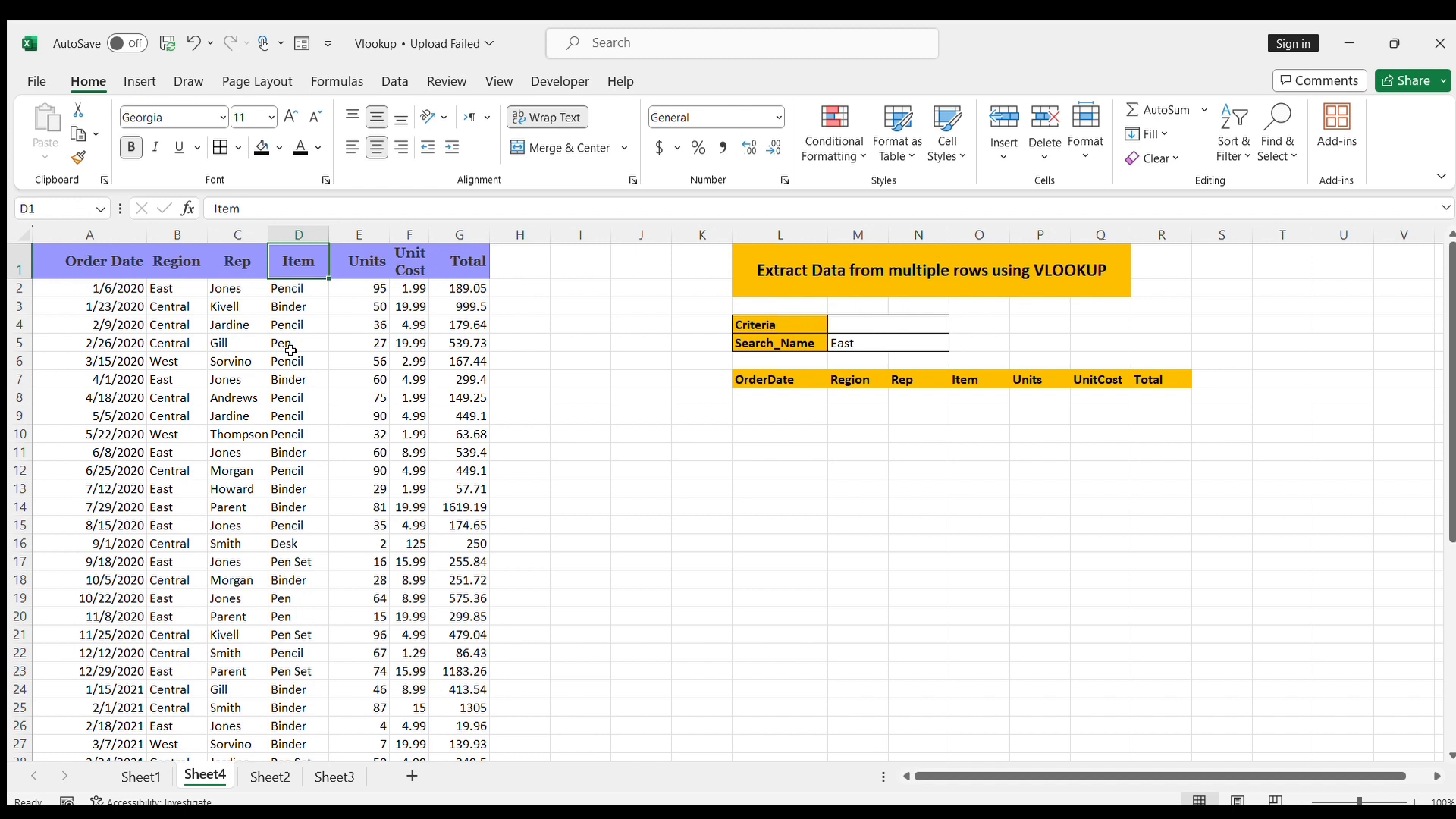
pyautogui.click(909, 436)
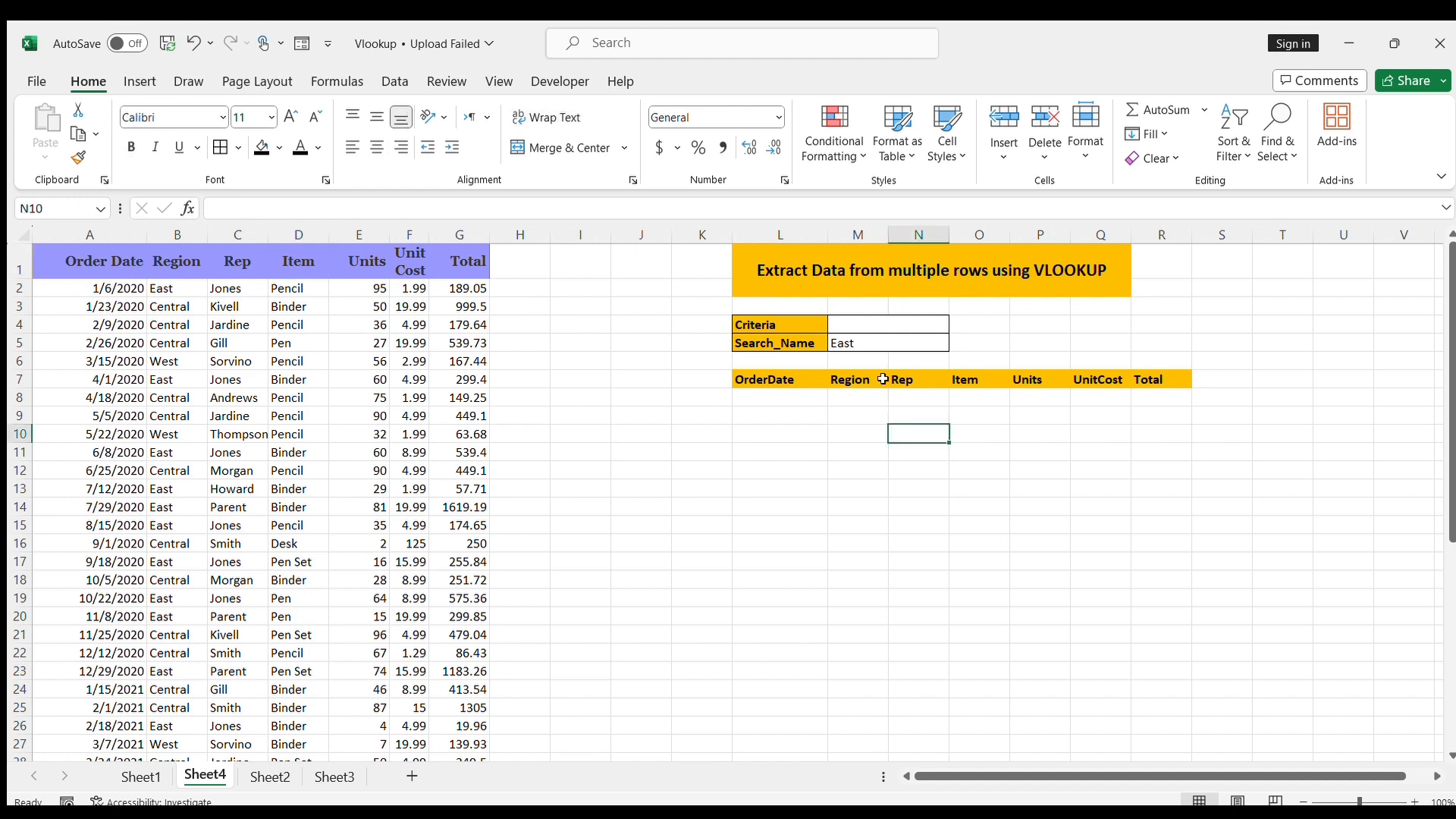
pyautogui.click(890, 343)
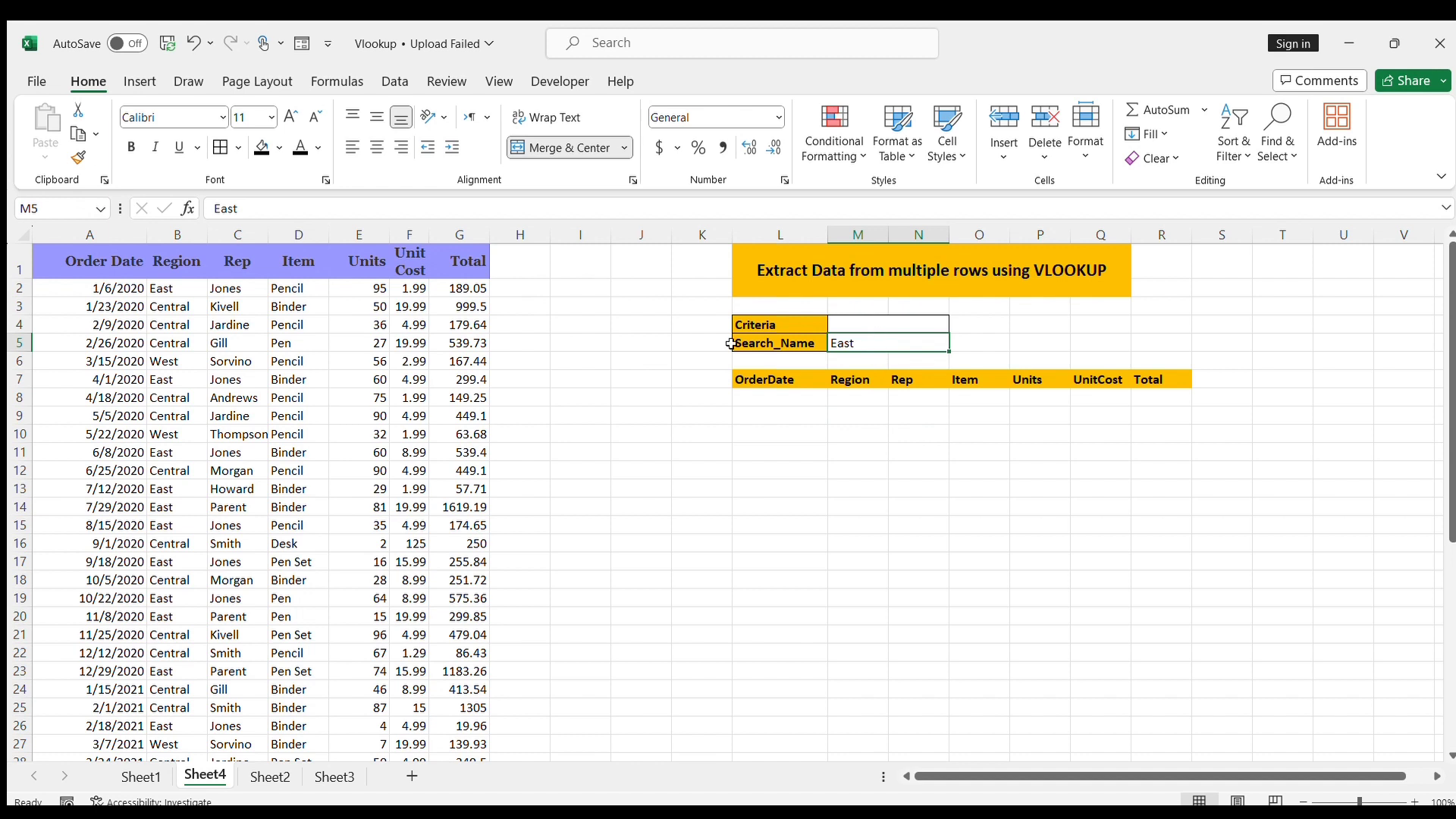
pyautogui.click(771, 403)
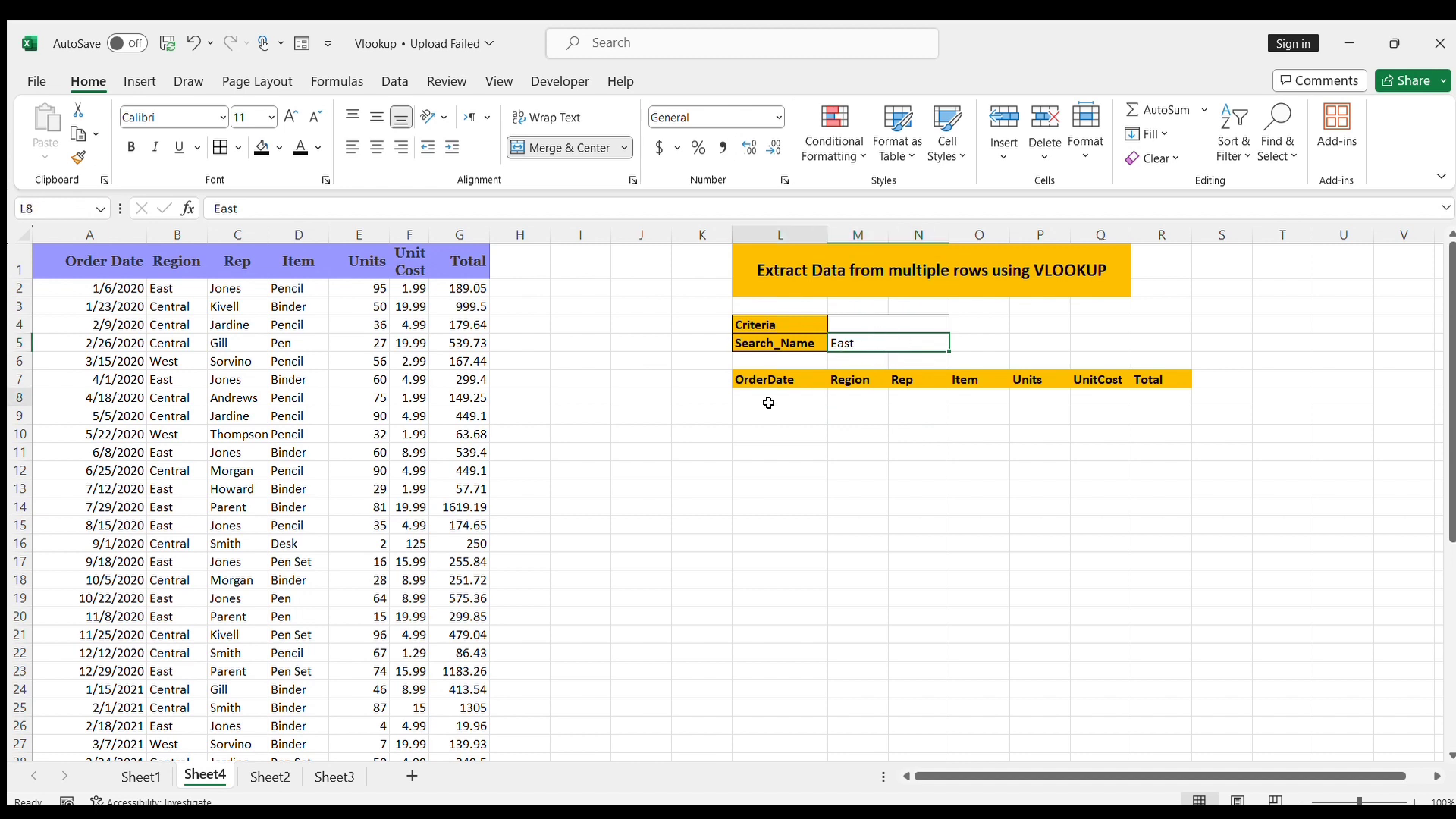
pyautogui.write('=vloo')
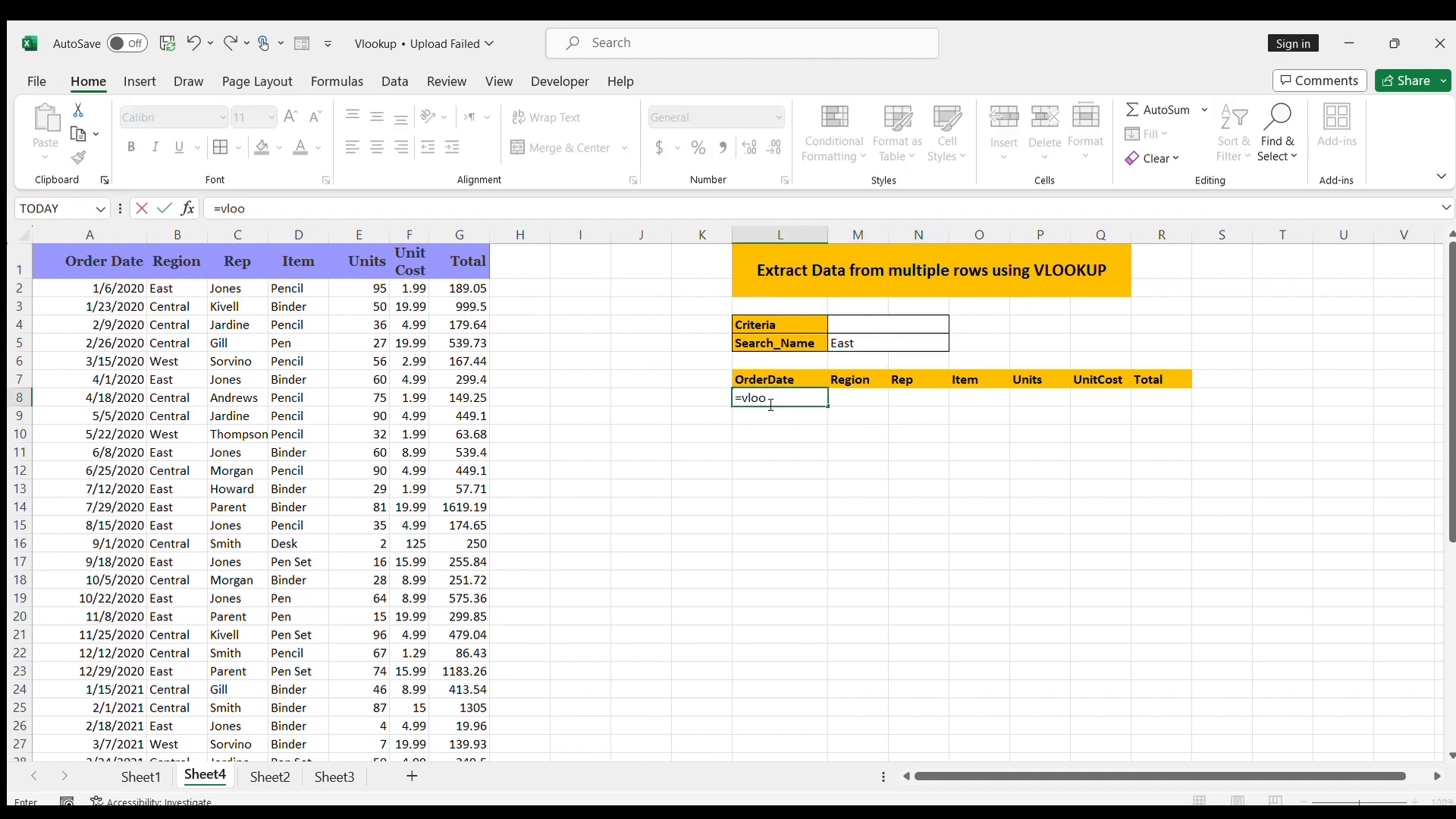
pyautogui.write('kup(')
pyautogui.moveTo(170, 243); pyautogui.dragTo(464, 250)
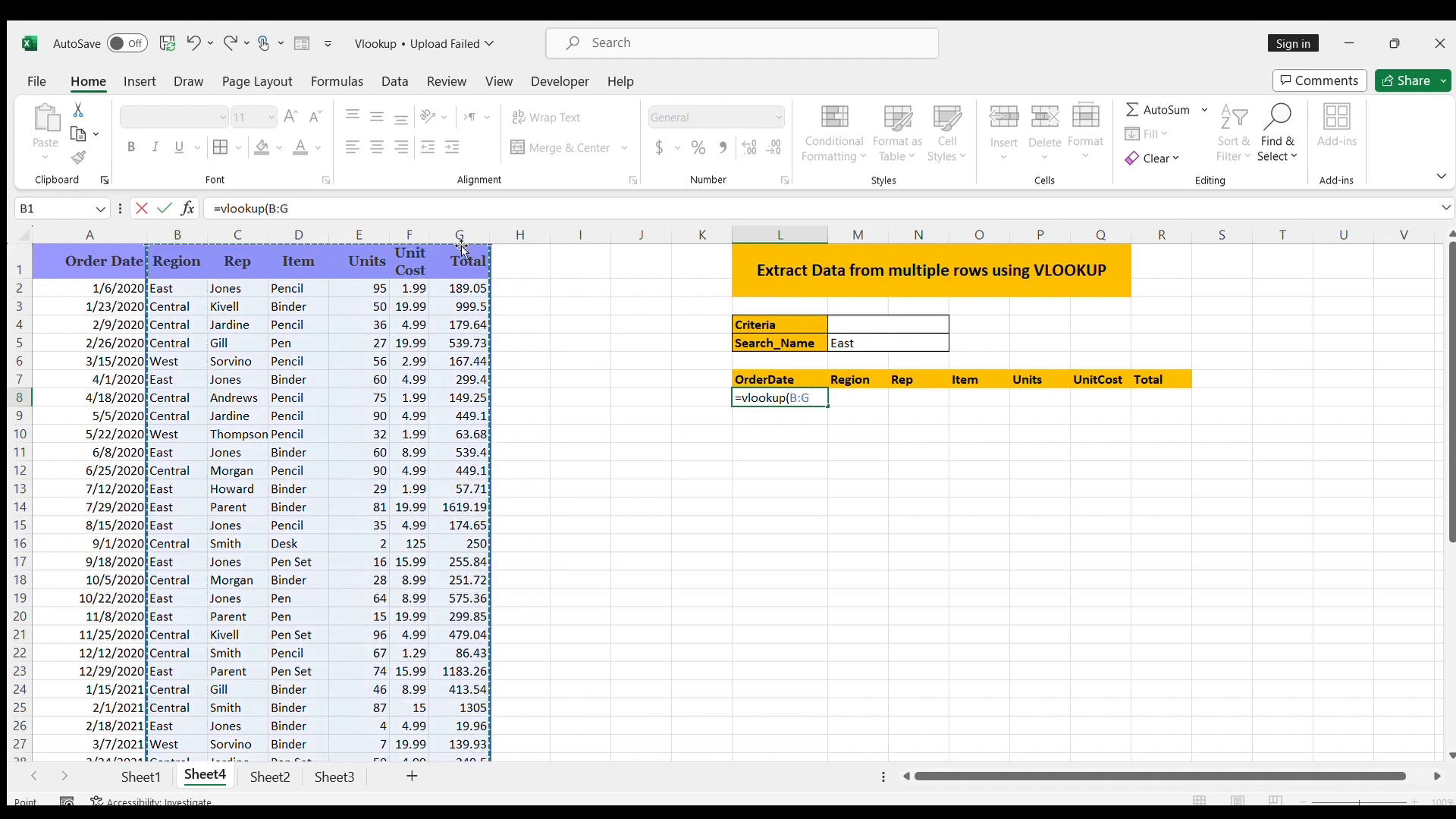
pyautogui.write(',')
pyautogui.press('BackSpace')
pyautogui.press('BackSpace')
pyautogui.press('BackSpace')
pyautogui.press('BackSpace')
pyautogui.press('BackSpace')
pyautogui.press('BackSpace')
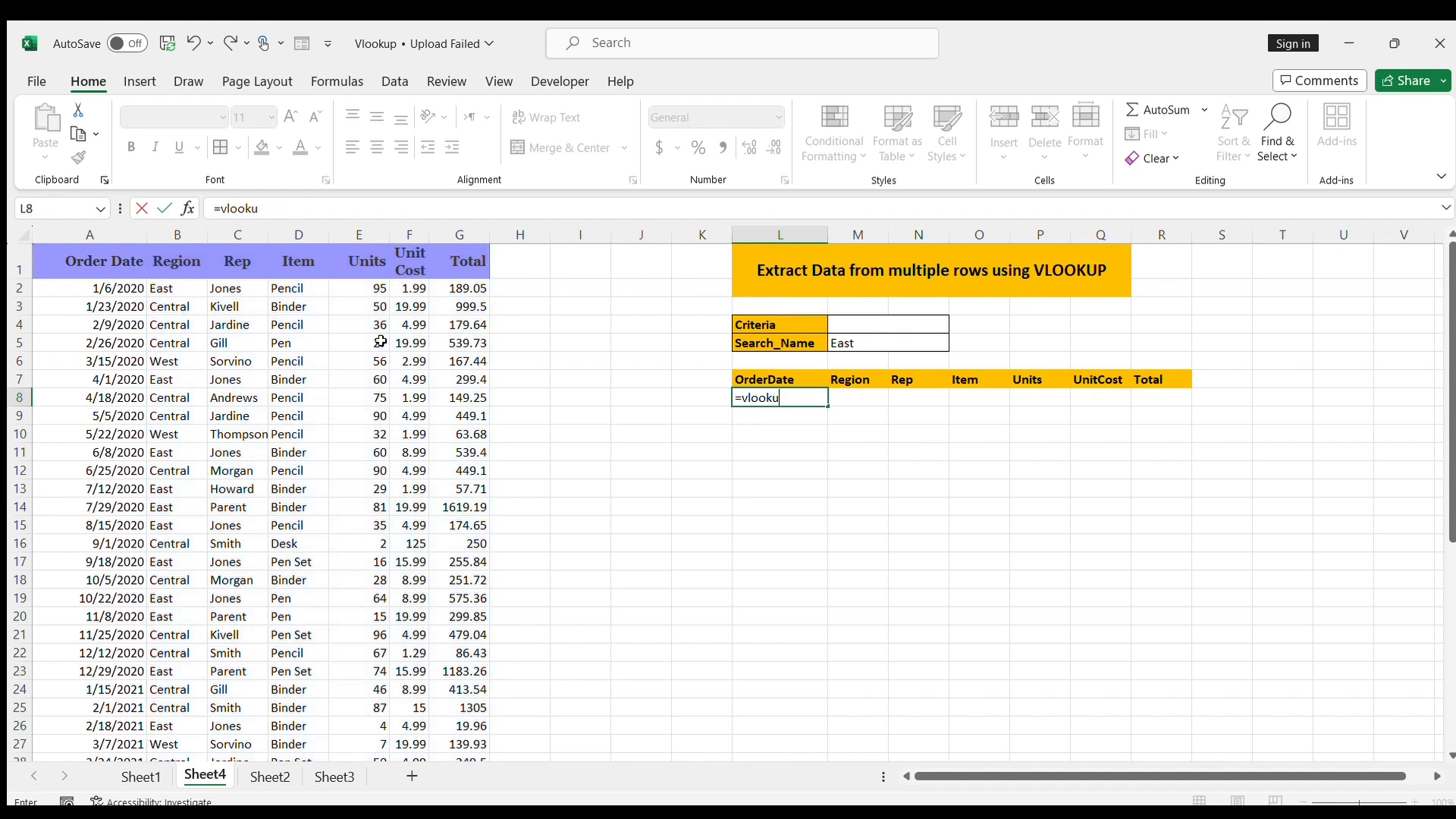
# Step: Try the formula =VLOOKUP(M5,B:H,2,) in the first OrderDate result cell, L8, and clear the cell
pyautogui.write('p(')
pyautogui.click(929, 342)
pyautogui.write(',')
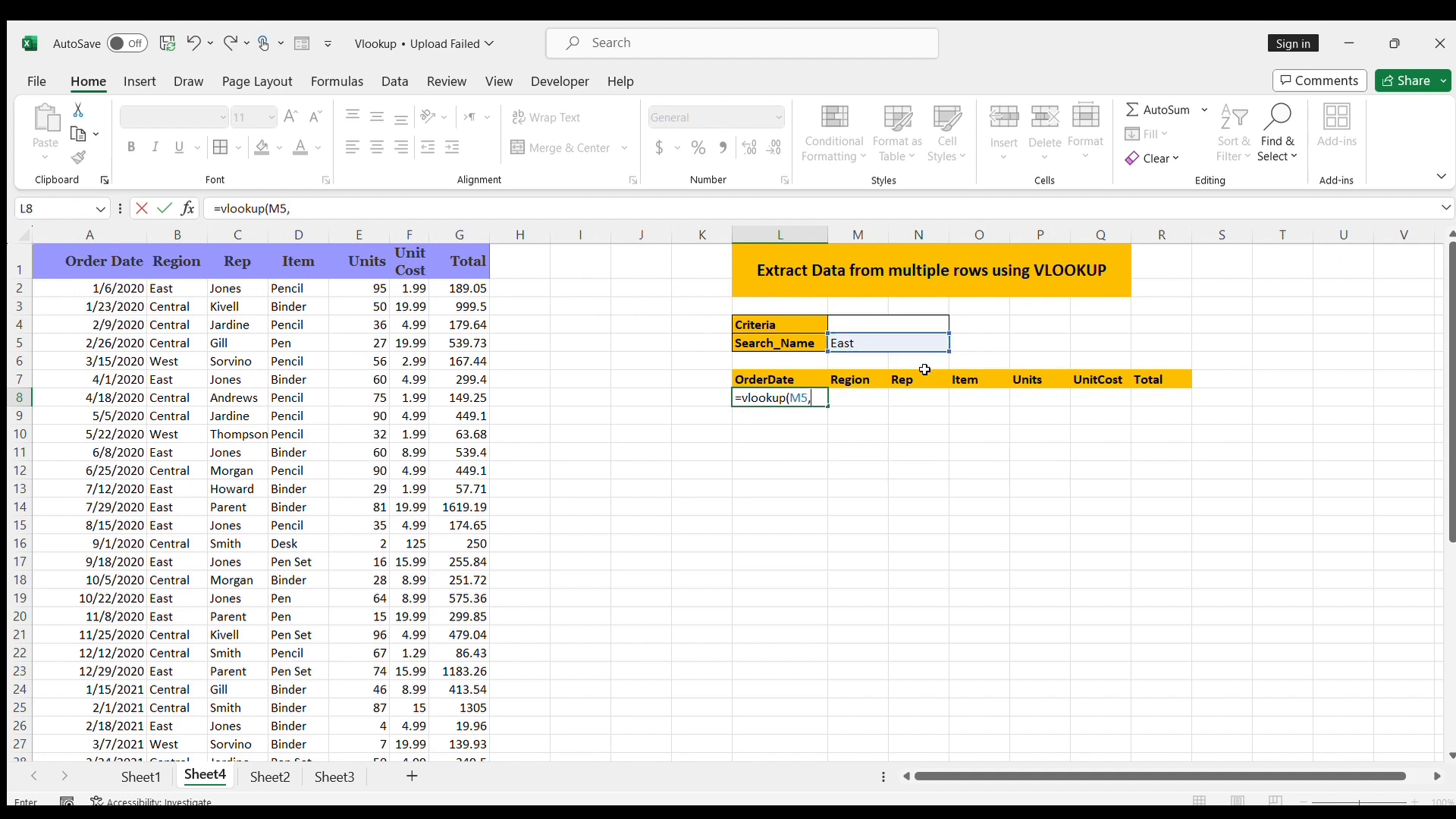
pyautogui.click(176, 229)
pyautogui.moveTo(176, 229); pyautogui.dragTo(494, 239)
pyautogui.write(',')
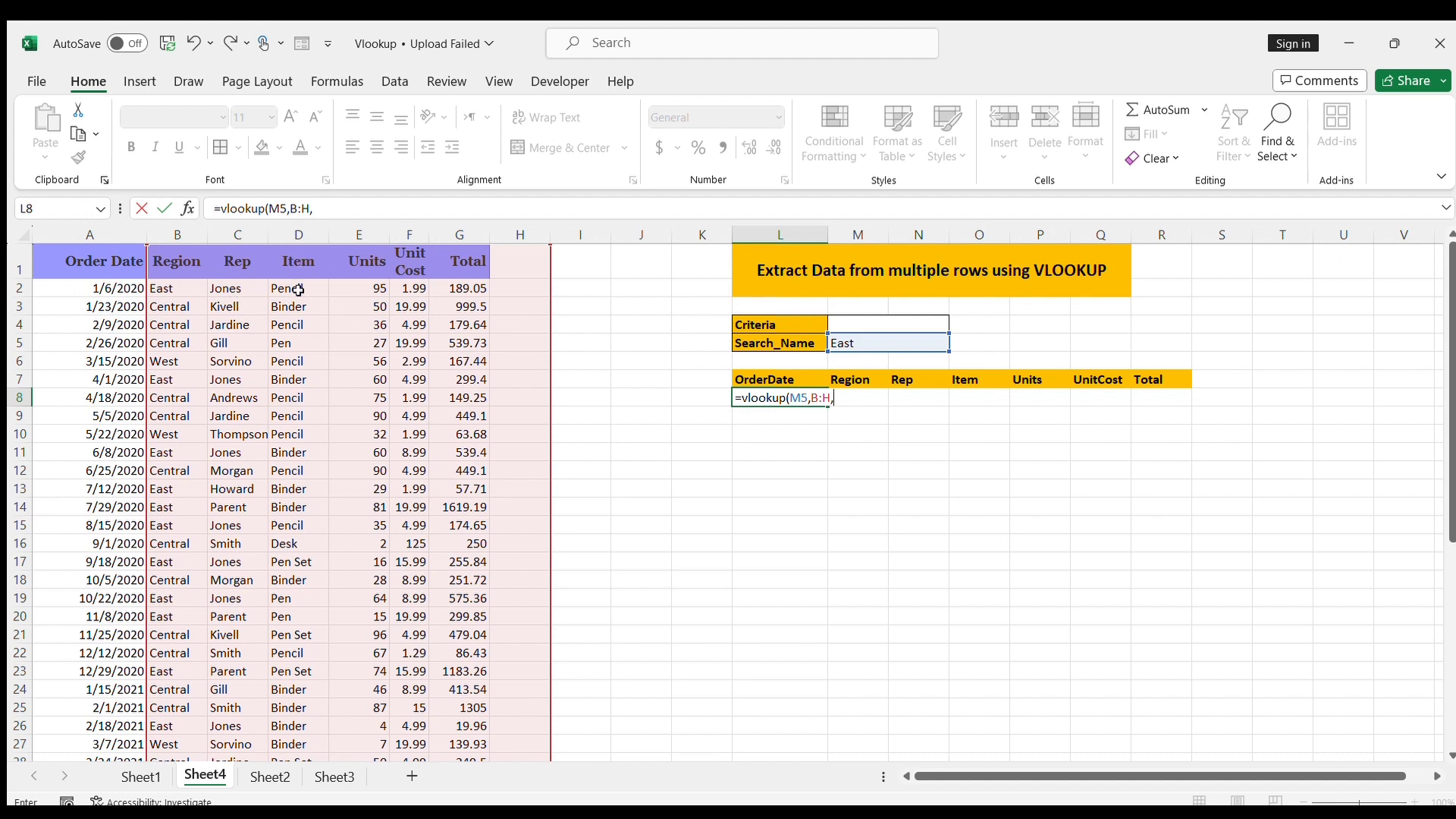
pyautogui.write('2,)')
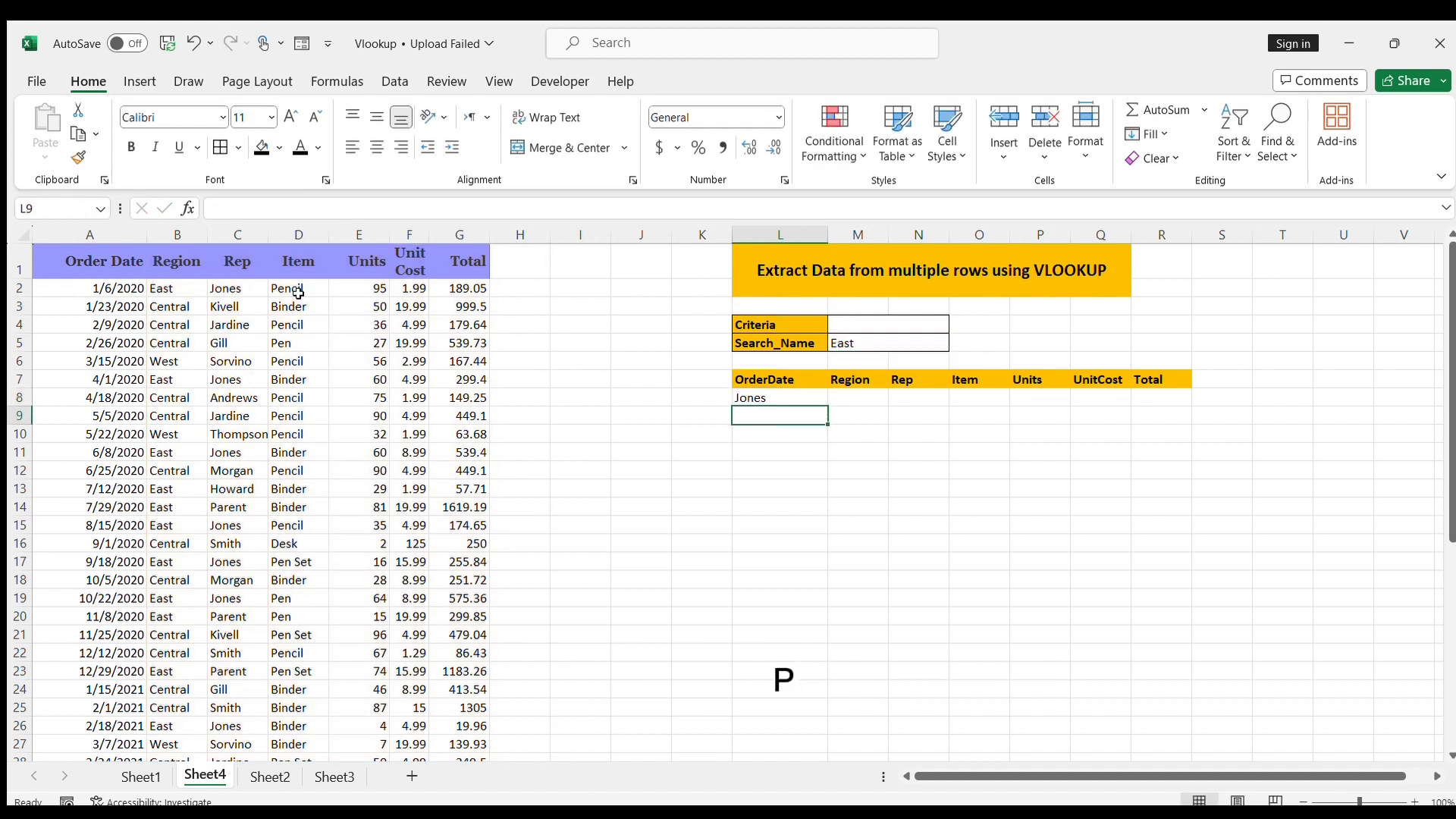
pyautogui.press('Return')
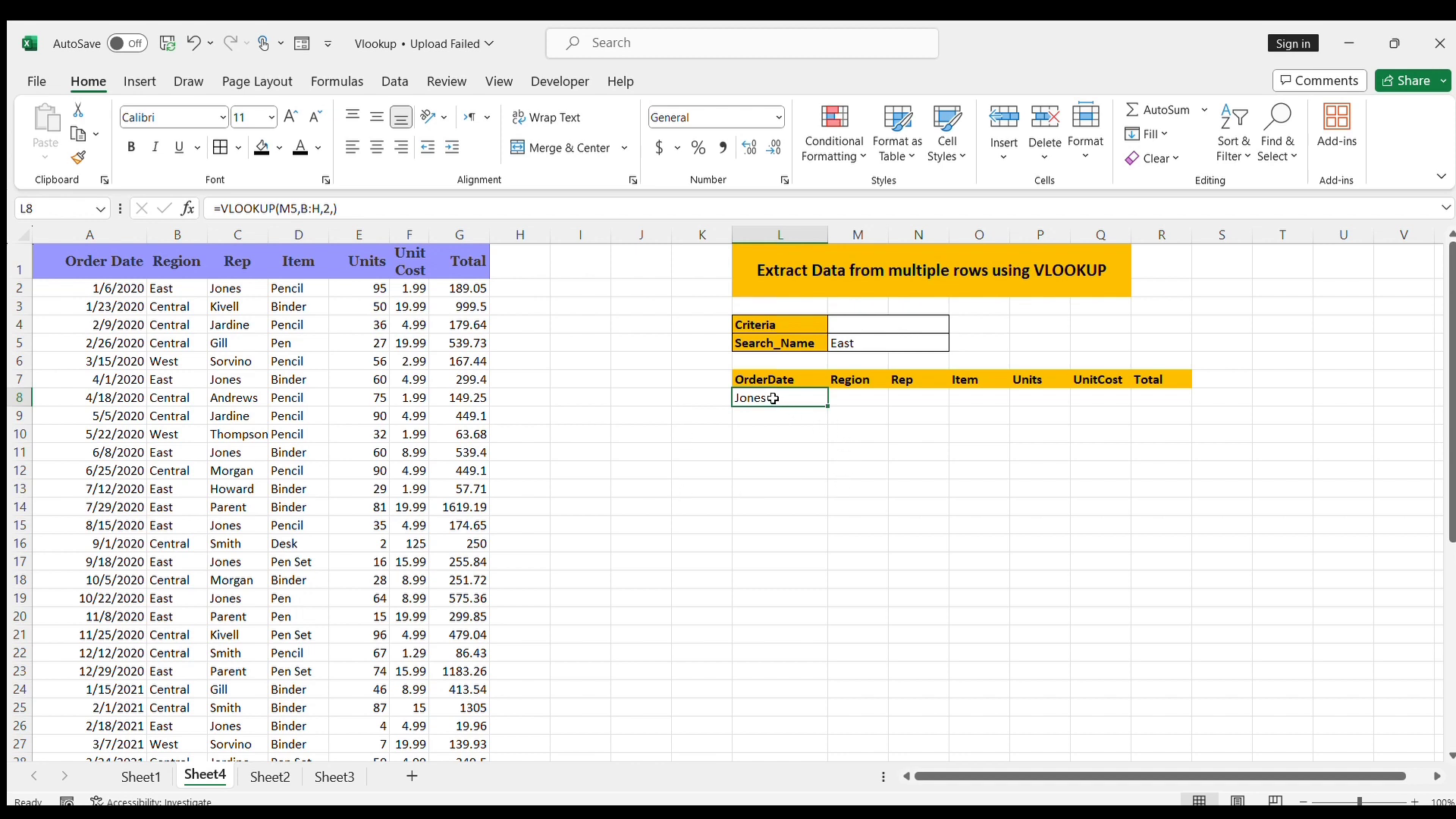
pyautogui.press('Delete')
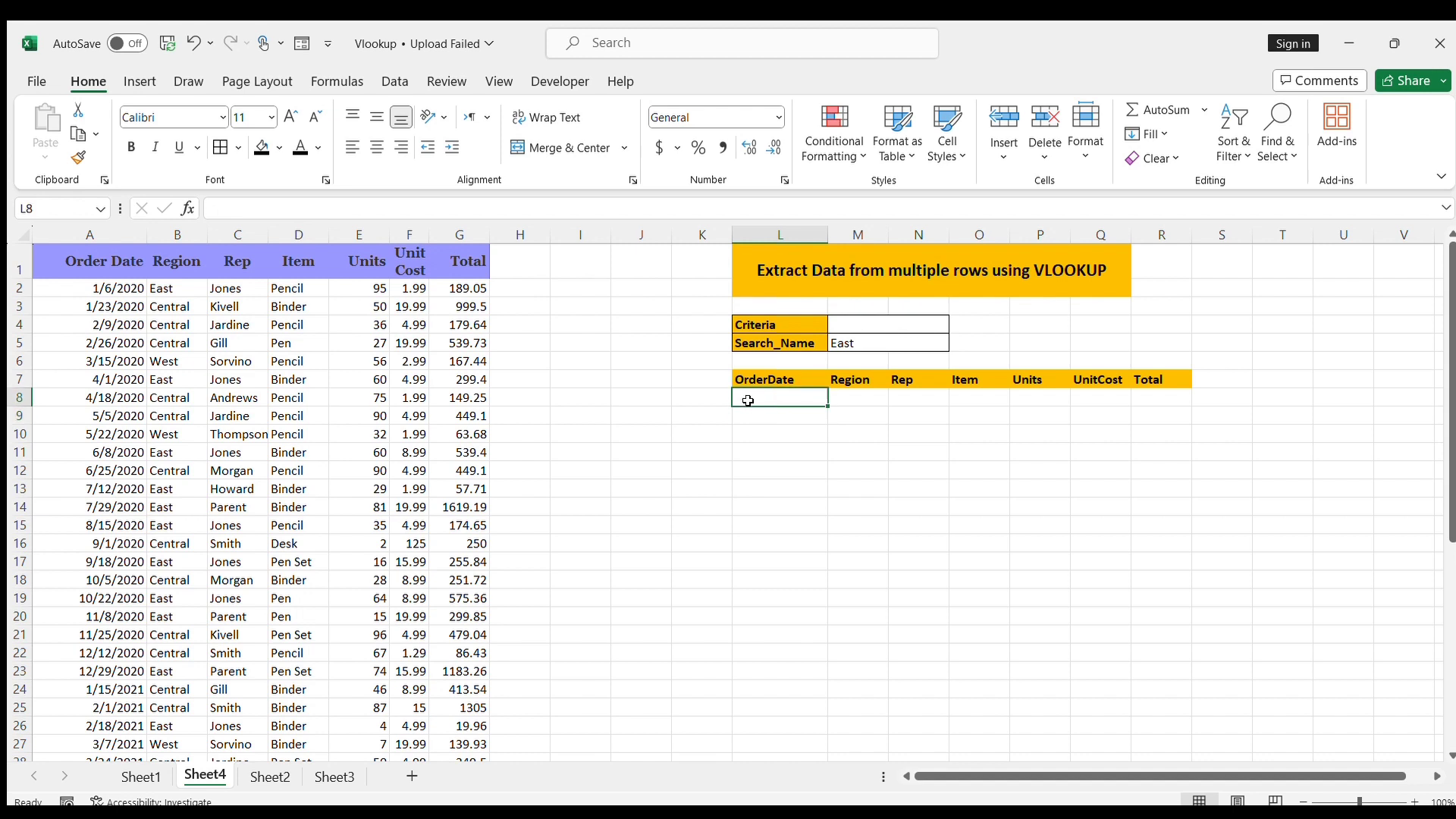
# Step: Insert a new column before the Order Date column and enter Helper as its header in A1
pyautogui.click(106, 241)
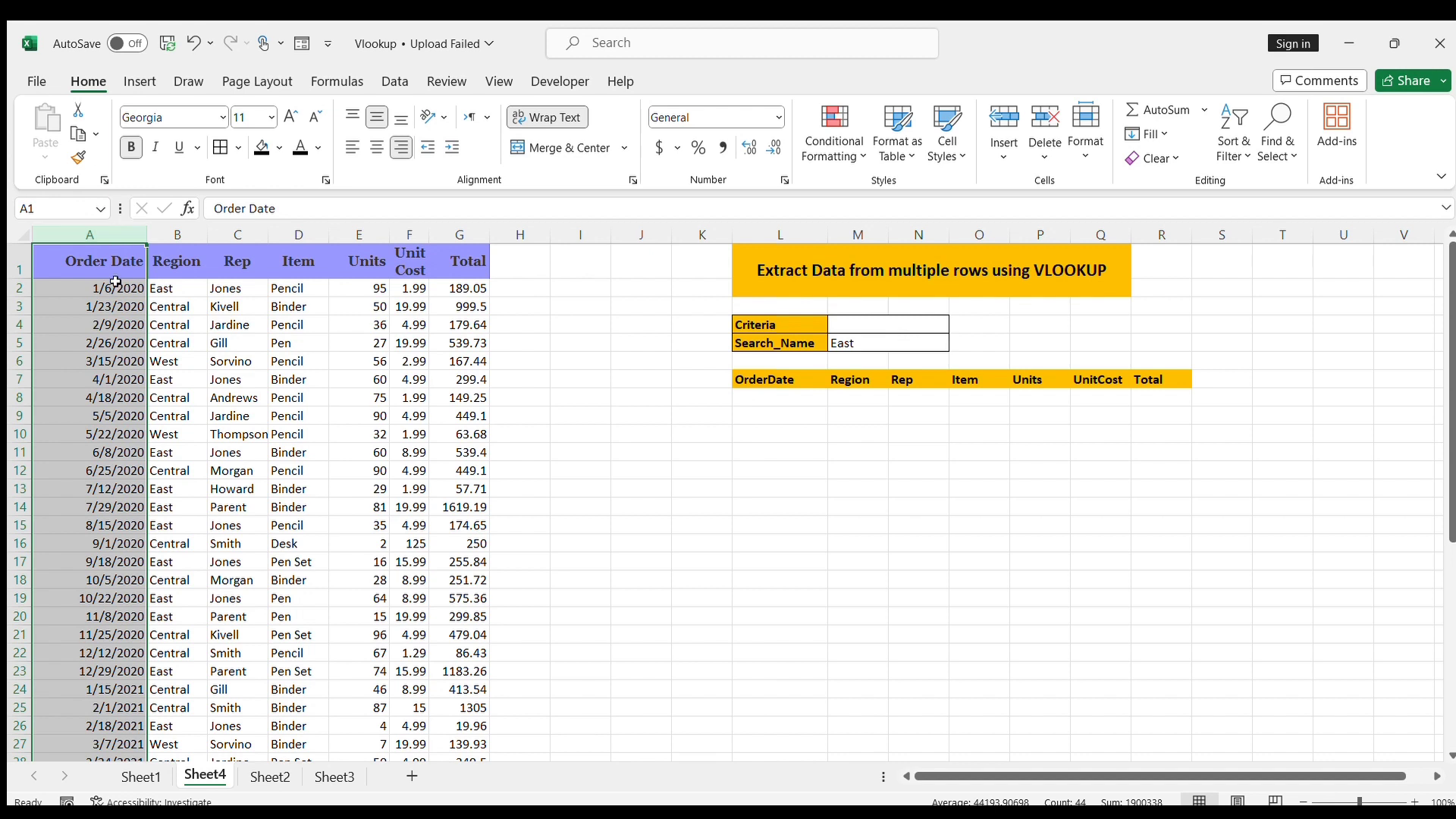
pyautogui.press('alt')
pyautogui.press('h')
pyautogui.press('i')
pyautogui.press('c')
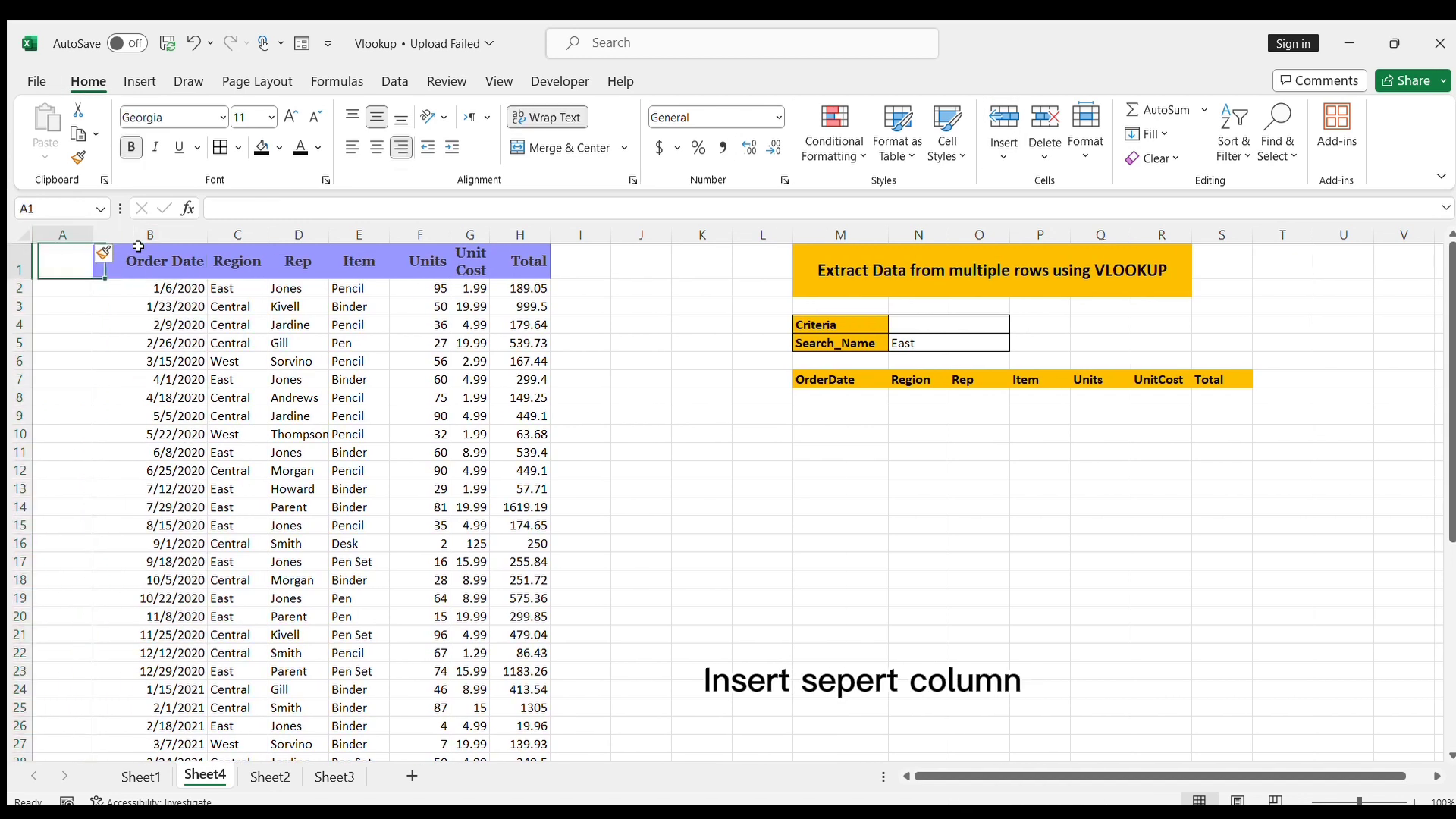
pyautogui.write('Helper')
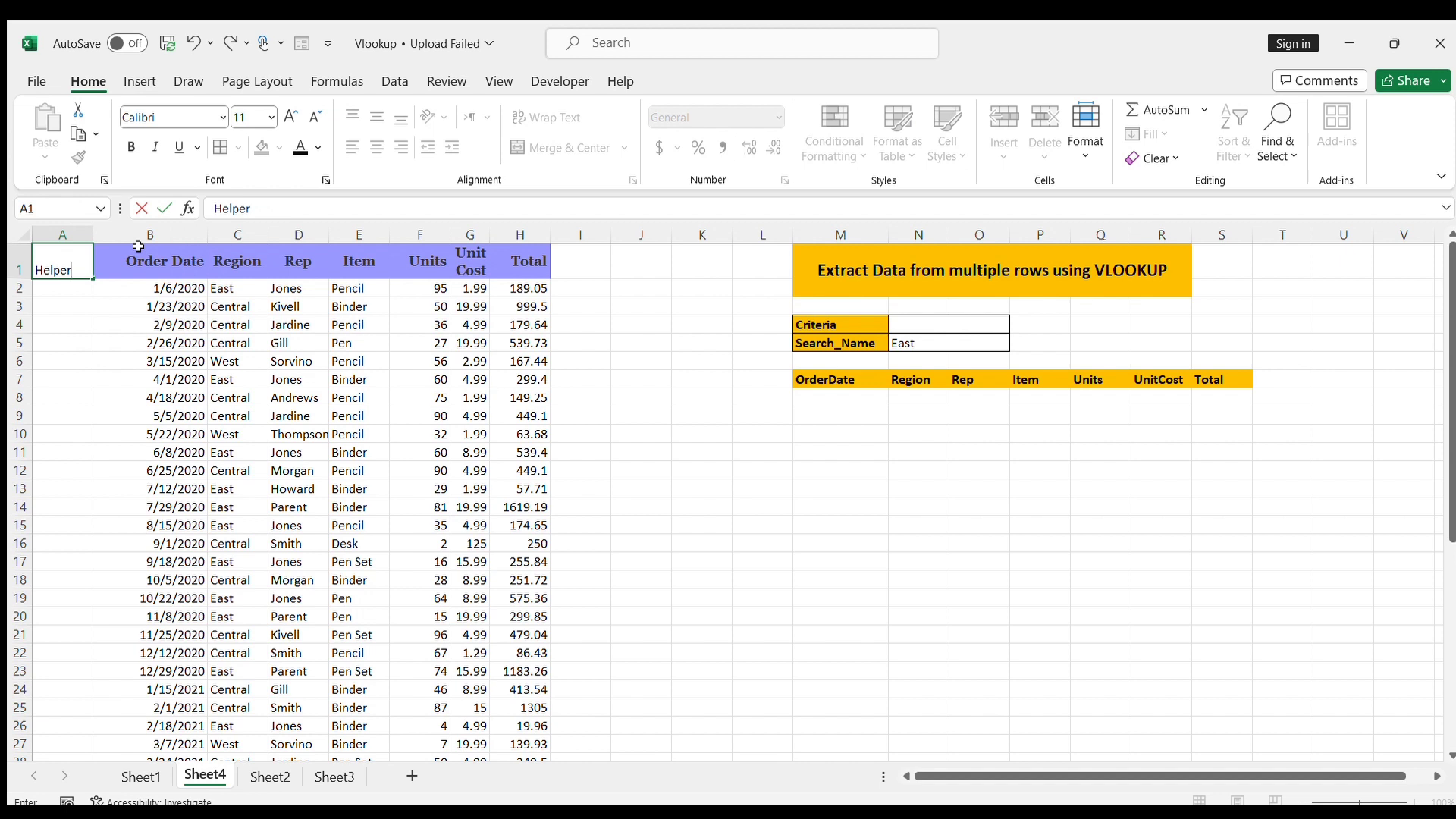
pyautogui.press('Return')
pyautogui.press('Up')
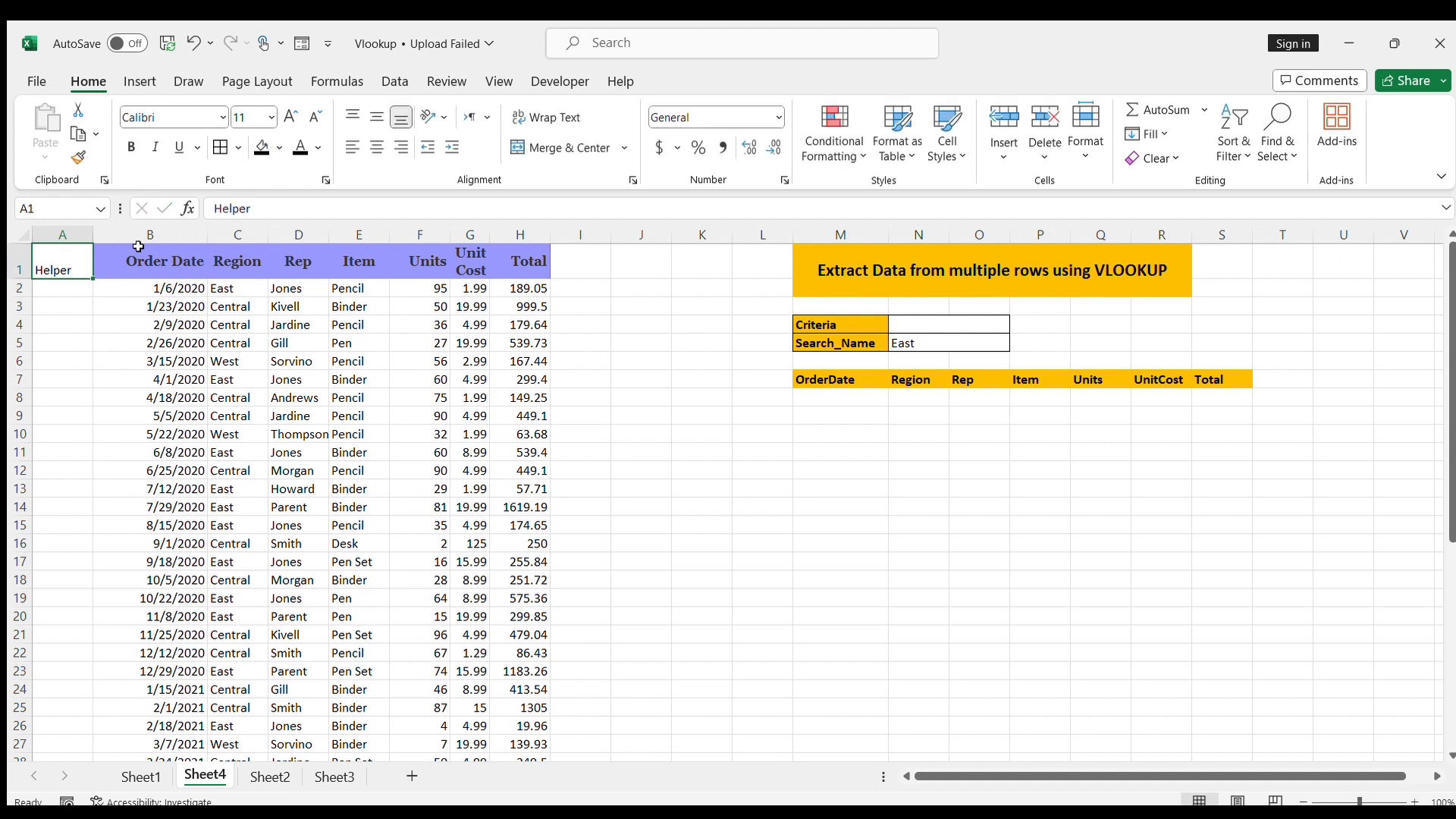
# Step: Copy the Order Date header's formatting onto the Helper header and widen column A slightly
pyautogui.click(130, 257)
pyautogui.click(78, 160)
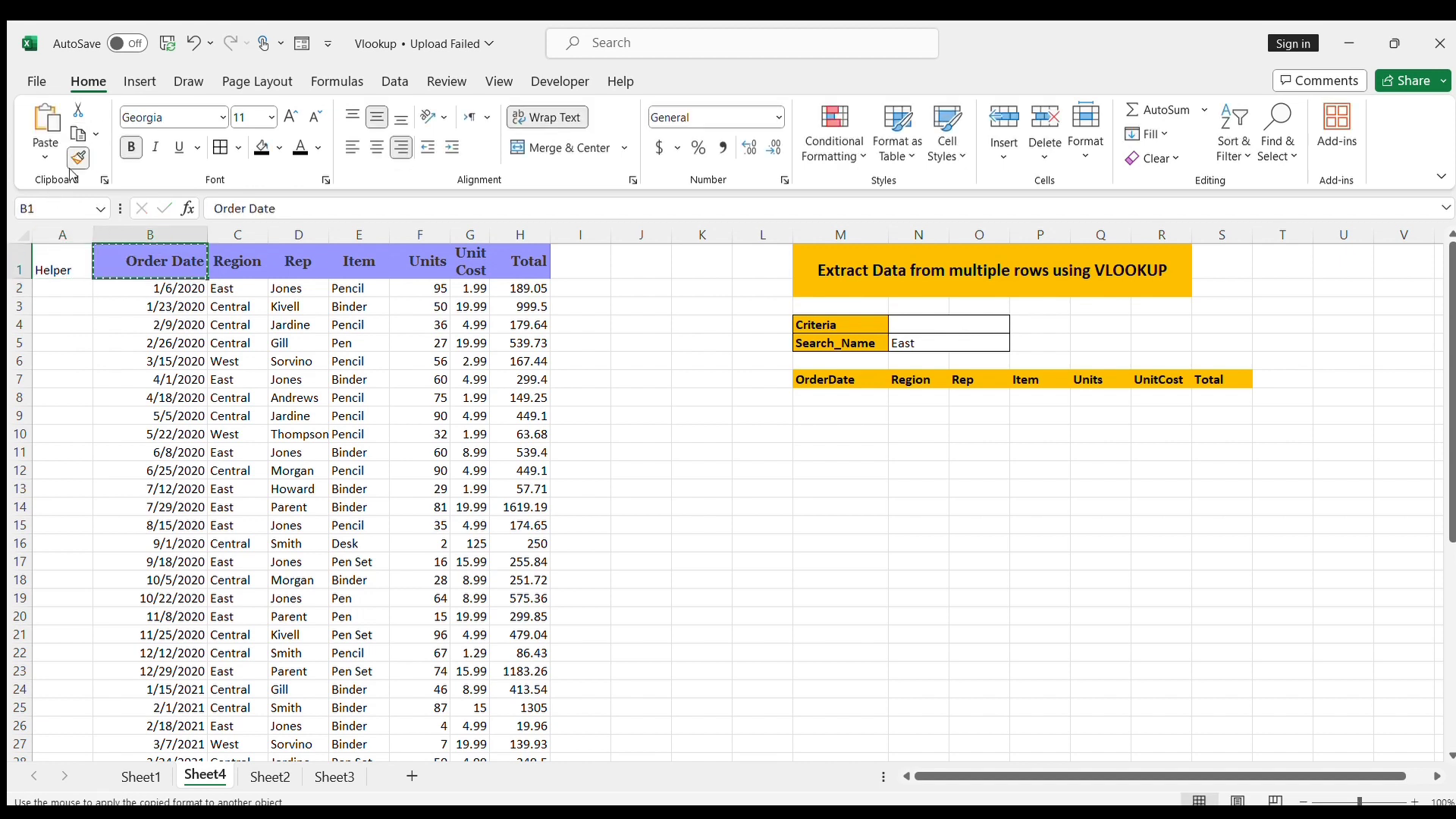
pyautogui.click(66, 256)
pyautogui.click(74, 358)
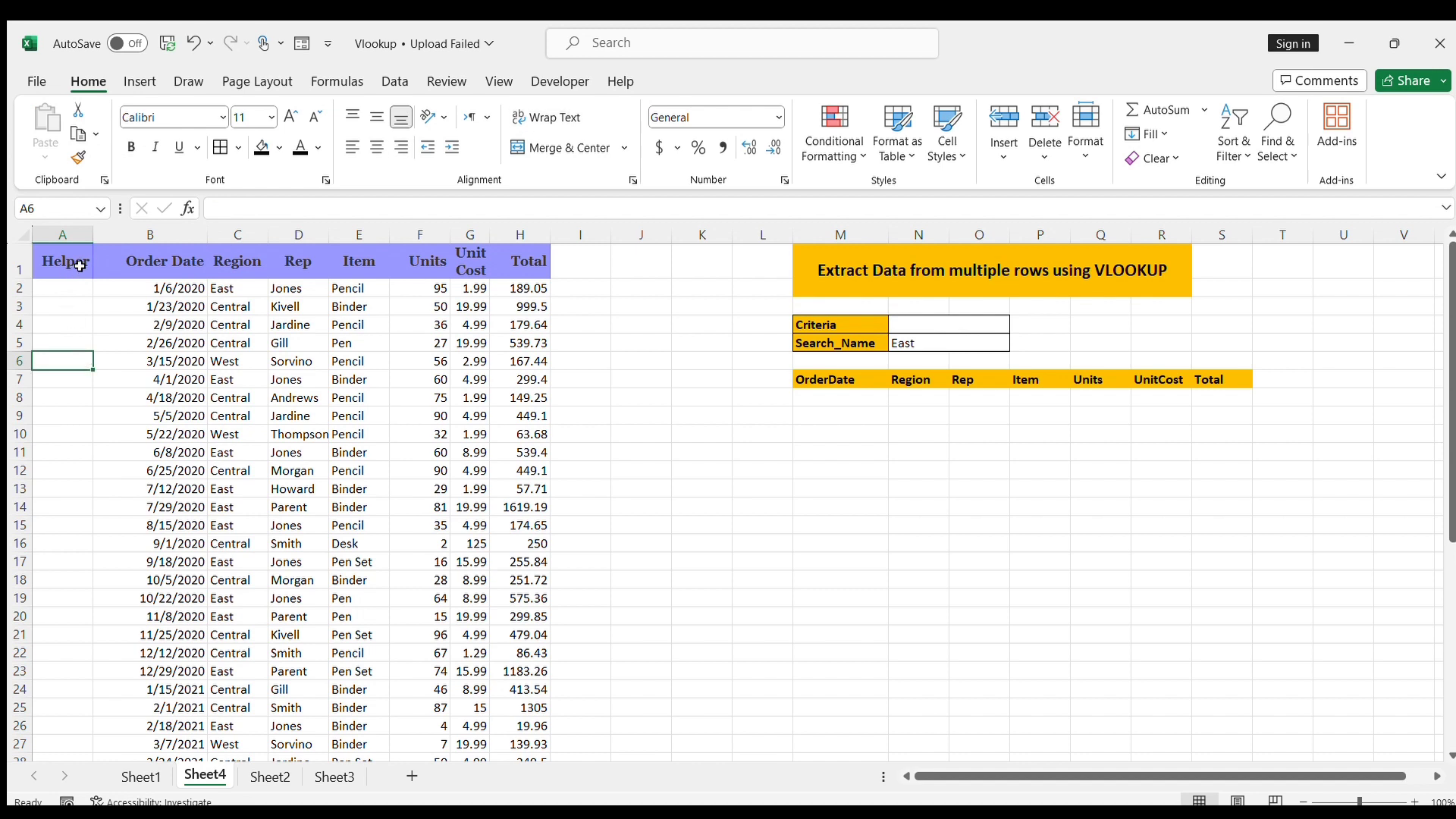
pyautogui.moveTo(92, 241); pyautogui.dragTo(104, 241)
pyautogui.click(107, 362)
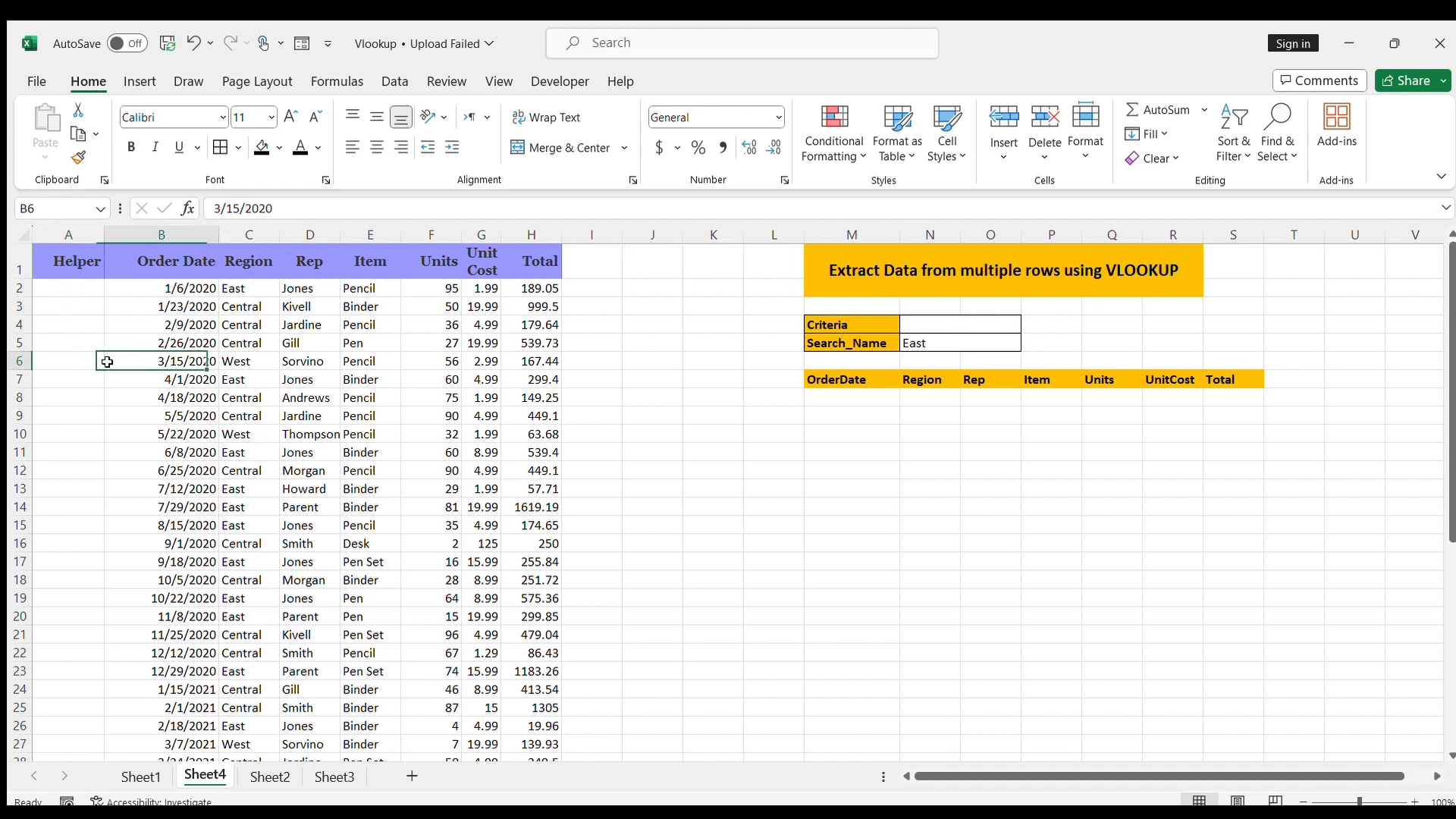
# Step: Enter the sample key East _1 in cell A2 of the Helper column
pyautogui.keyDown('ctrl'); pyautogui.scroll(5, 77, 292); pyautogui.keyUp('ctrl')
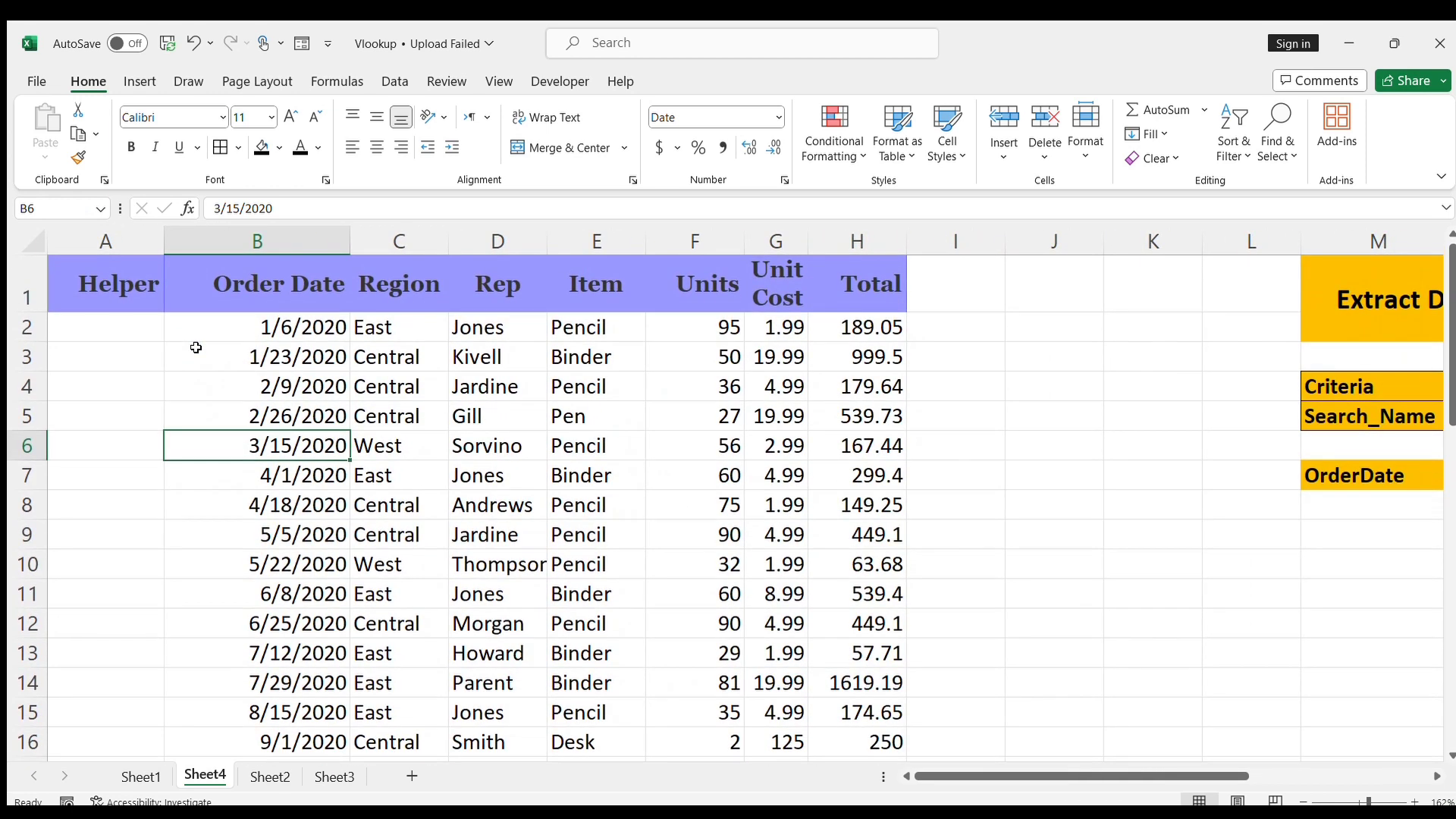
pyautogui.click(113, 333)
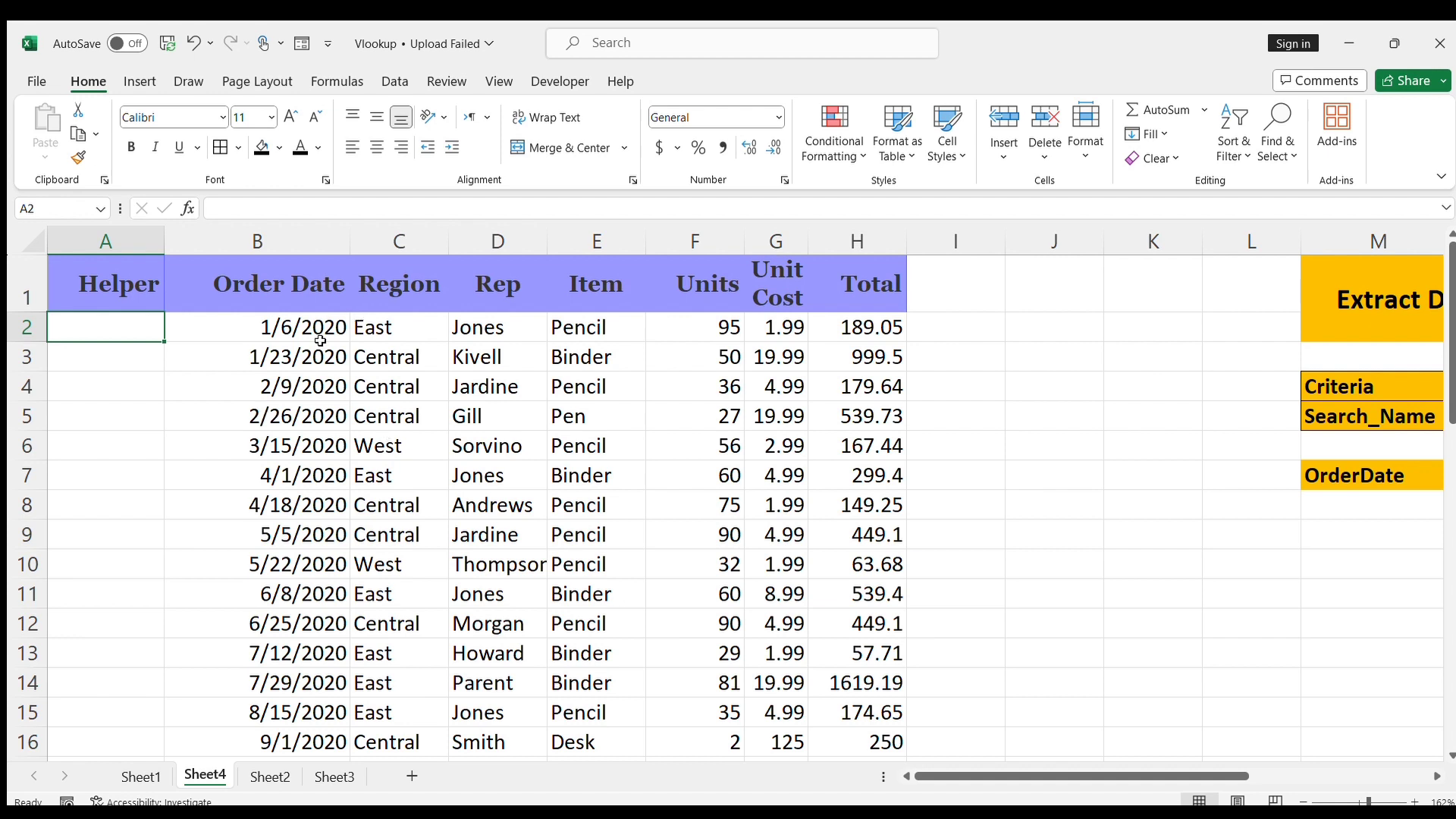
pyautogui.click(386, 335)
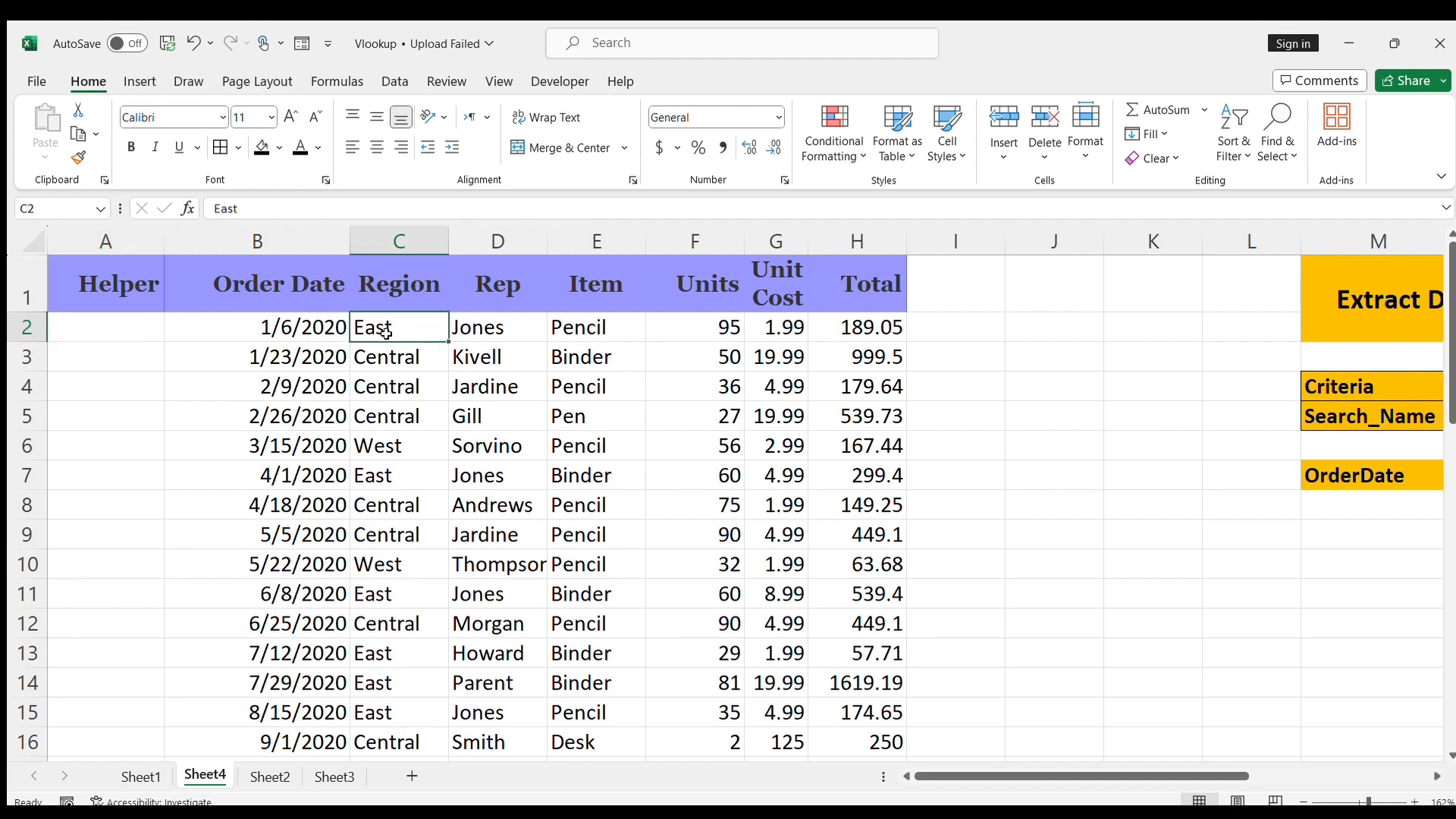
pyautogui.click(55, 330)
pyautogui.write('East')
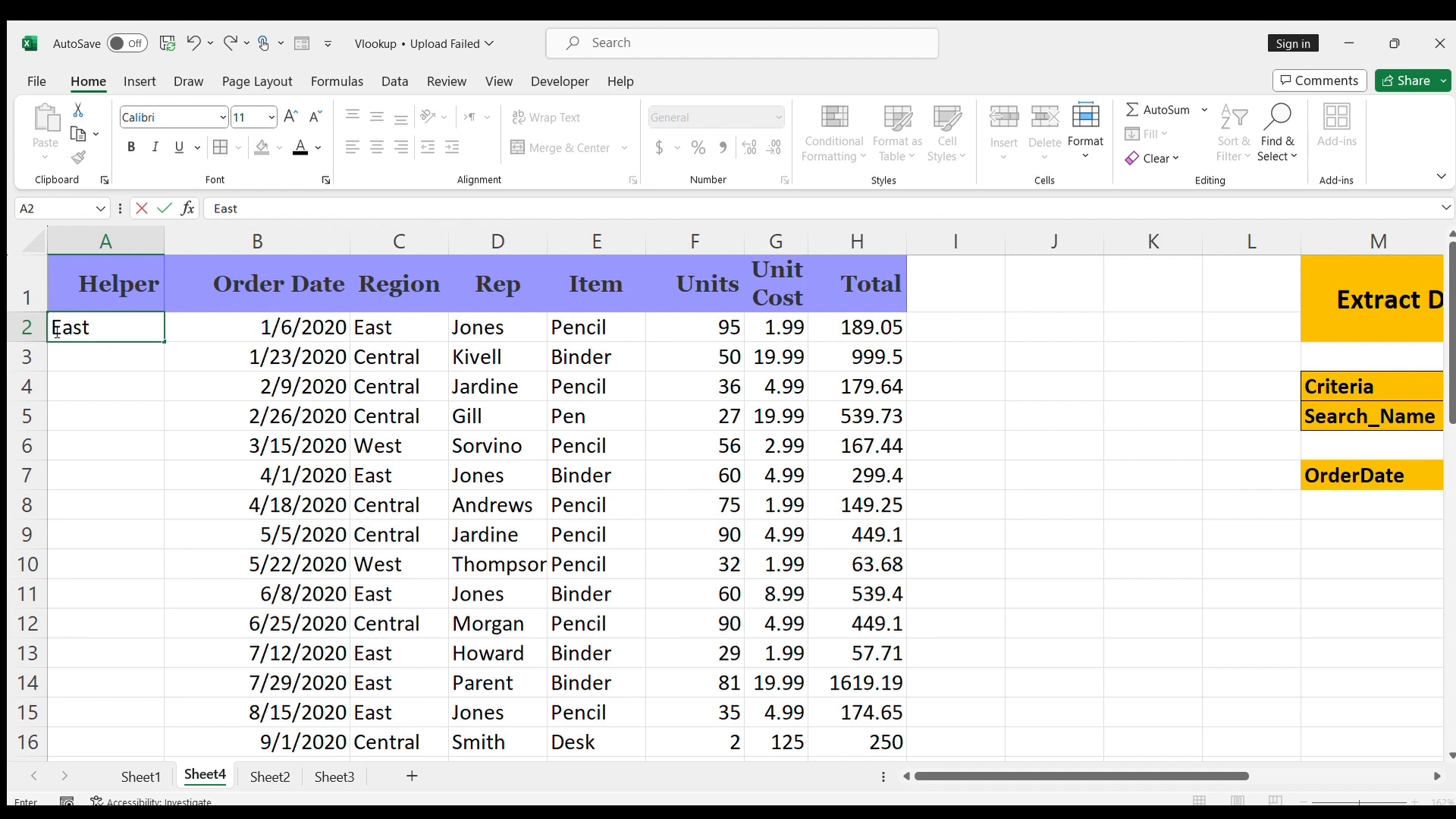
pyautogui.write(' _1')
pyautogui.press('Return')
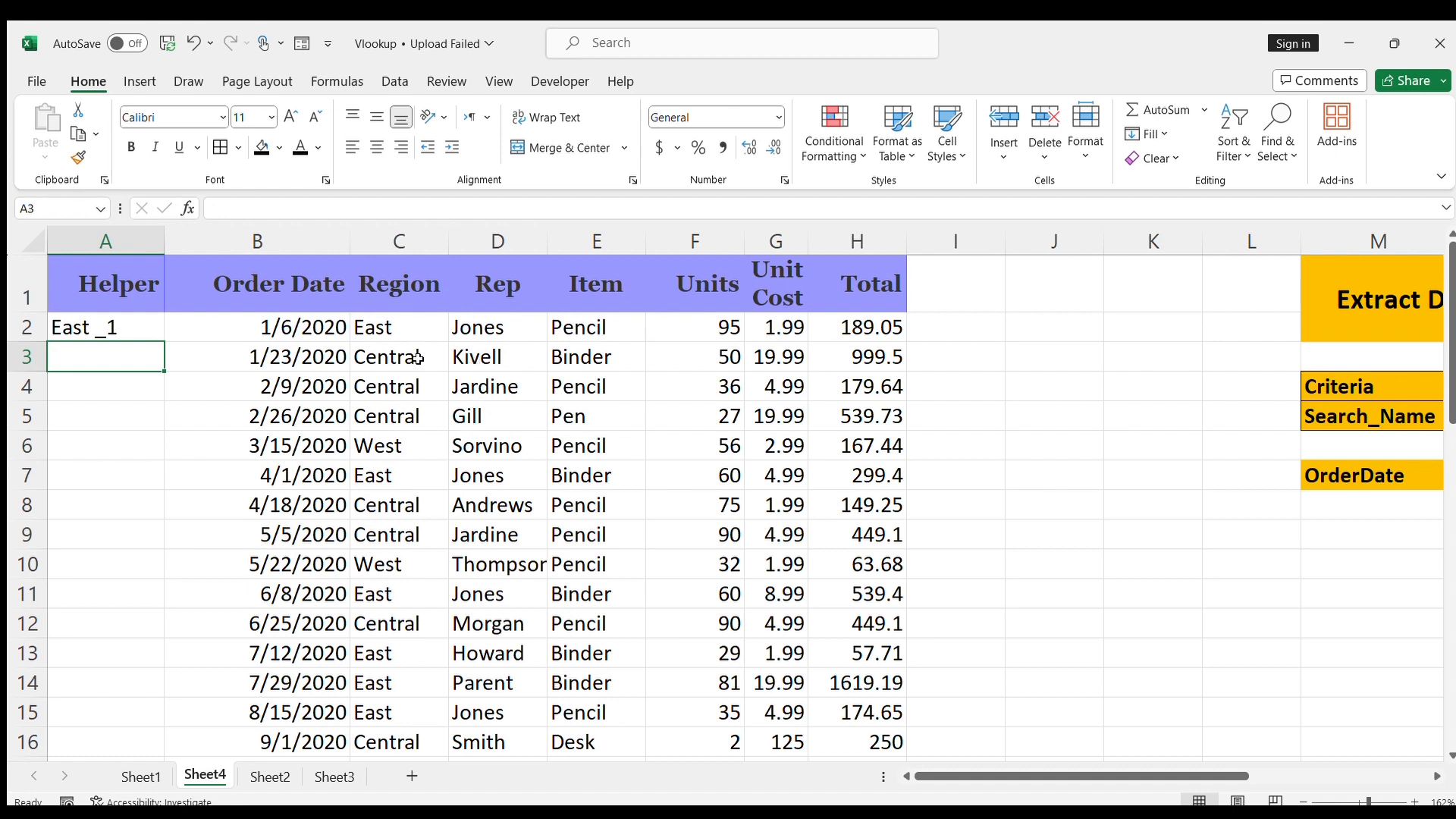
# Step: Enter the sample key East _2 in cell A7, beside the second East row
pyautogui.click(387, 477)
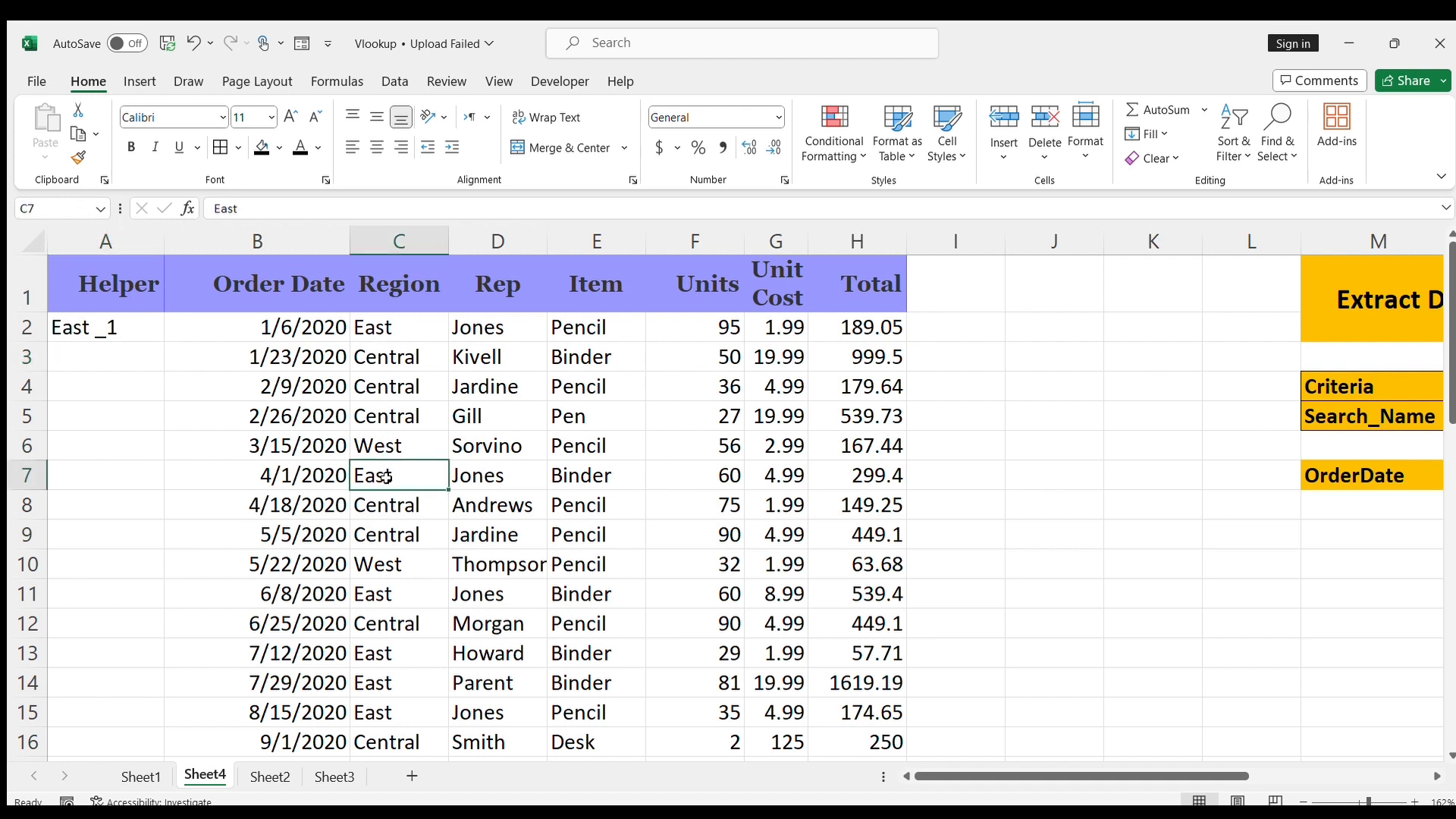
pyautogui.click(98, 476)
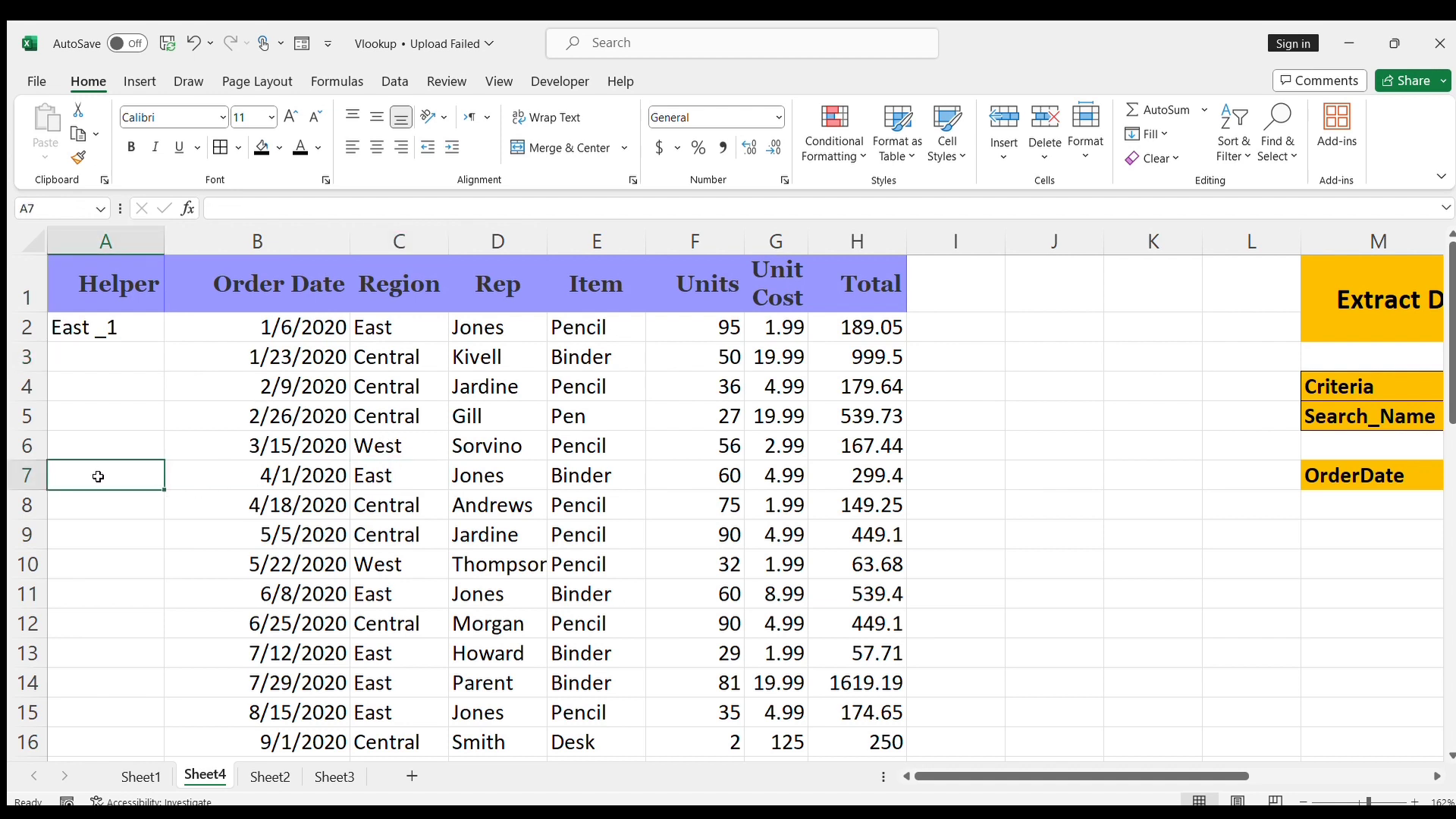
pyautogui.write('East _1')
pyautogui.press('Tab')
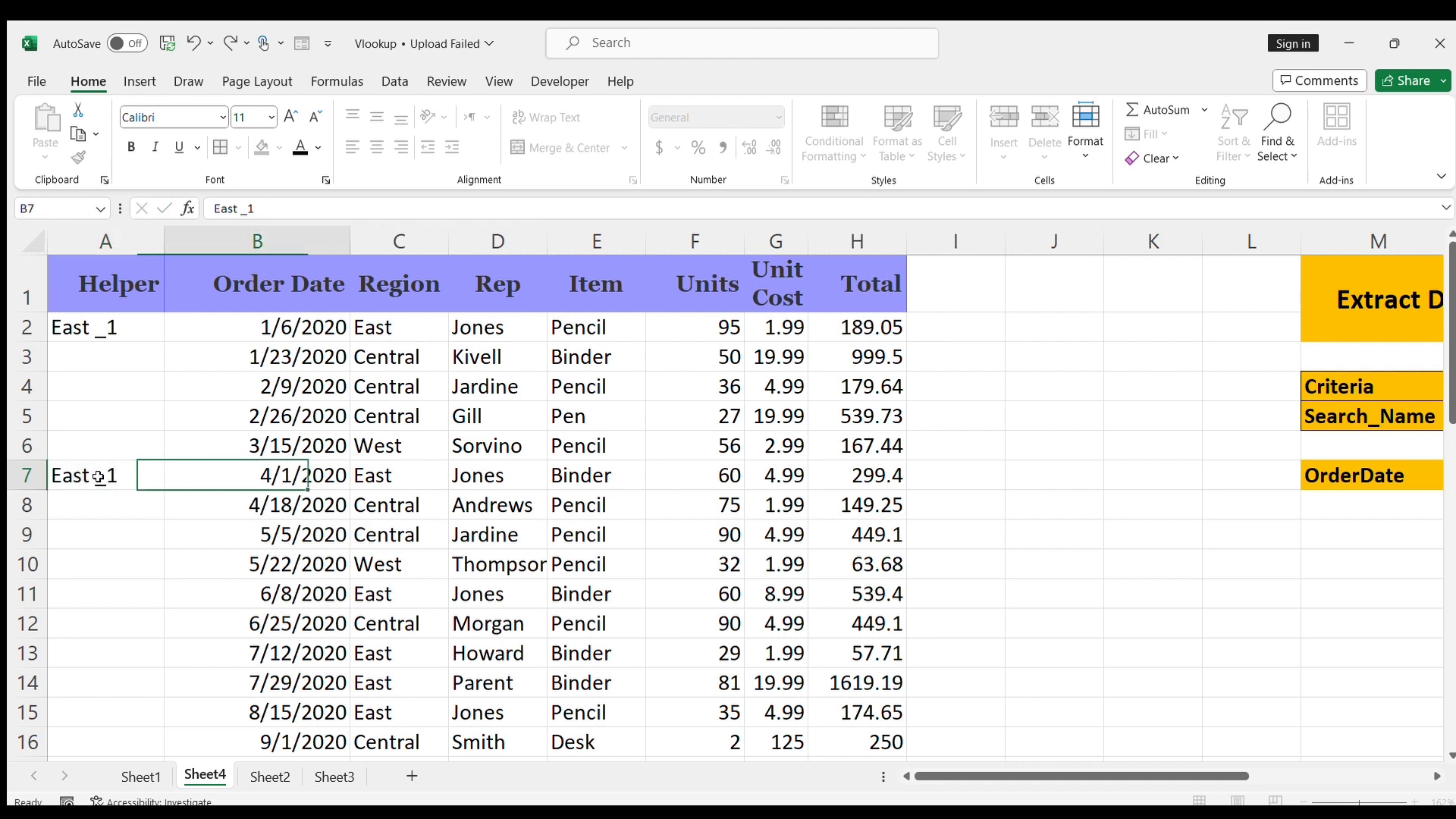
pyautogui.click(100, 479)
pyautogui.click(280, 201)
pyautogui.press('BackSpace')
pyautogui.write('2')
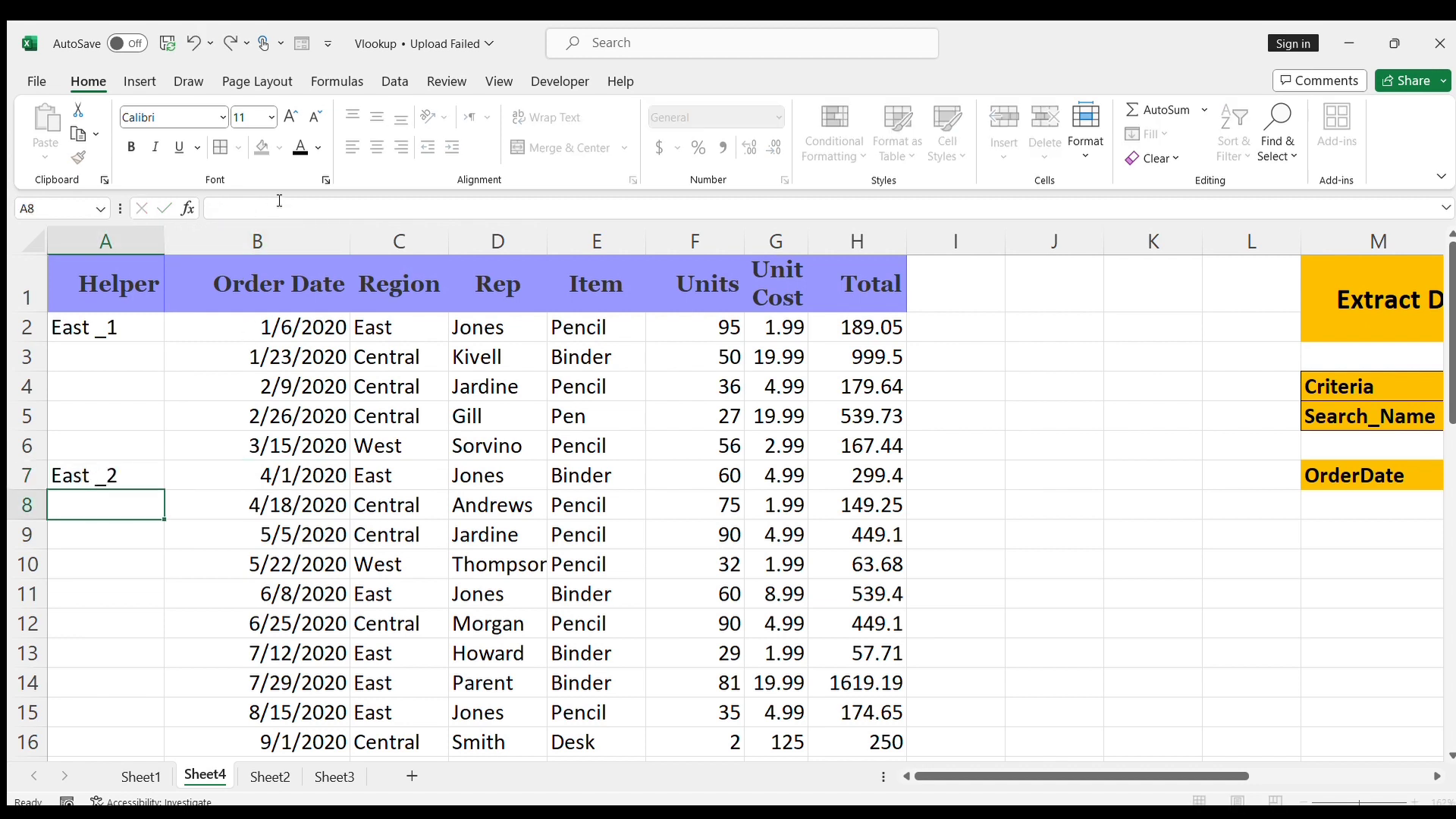
pyautogui.press('Return')
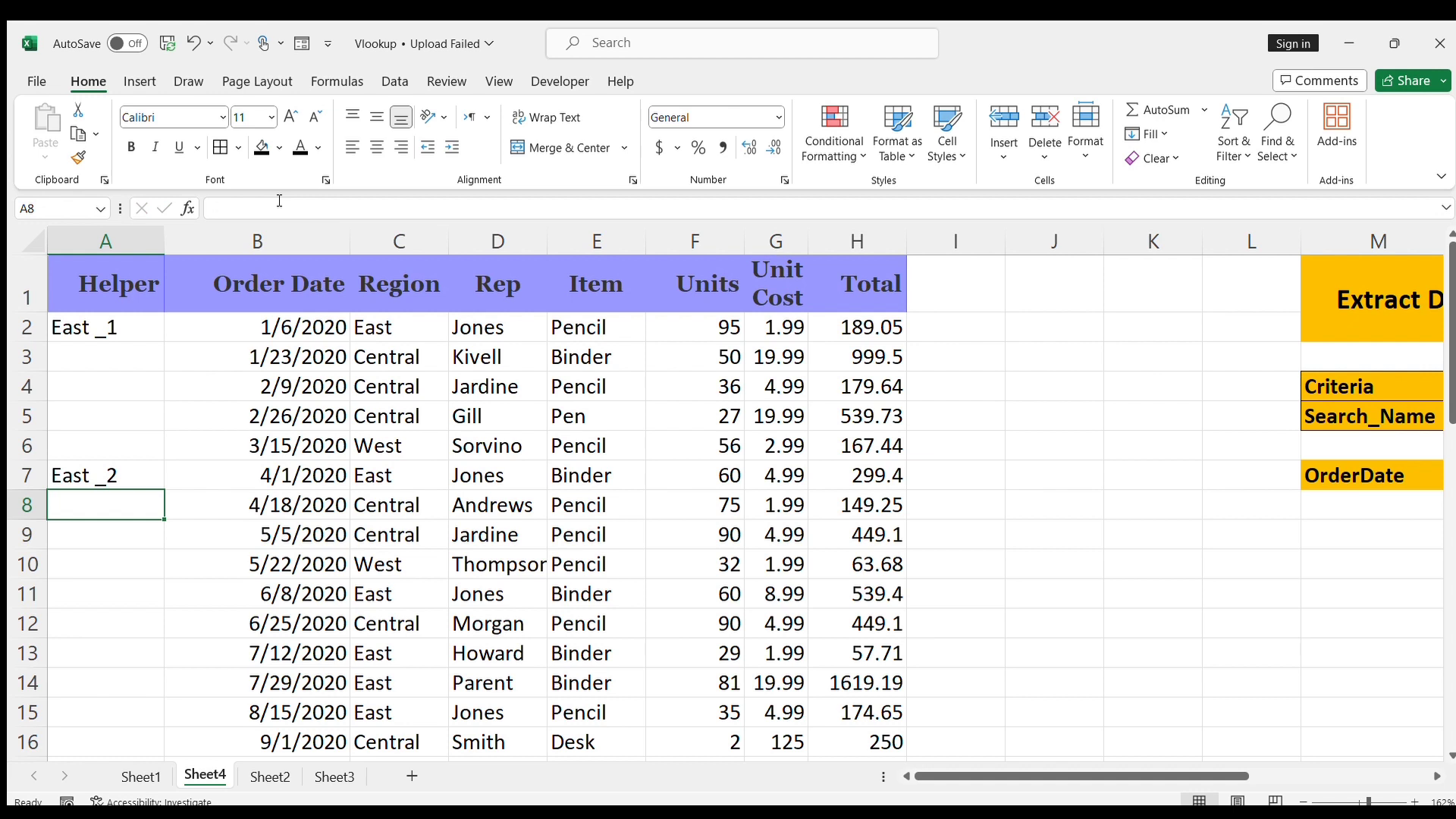
# Step: Clear the sample keys from cells A2 to A7 in the Helper column
pyautogui.press('Up')
pyautogui.press('Up')
pyautogui.press('Up')
pyautogui.press('Up')
pyautogui.press('Up')
pyautogui.press('Up')
pyautogui.press('Up')
pyautogui.press('Down')
pyautogui.hotkey('shift', 'Down')
pyautogui.hotkey('shift', 'Down')
pyautogui.hotkey('shift', 'Down')
pyautogui.hotkey('shift', 'Down')
pyautogui.hotkey('shift', 'Down')
pyautogui.hotkey('shift', 'Down')
pyautogui.press('Delete')
pyautogui.press('Up')
pyautogui.press('Down')
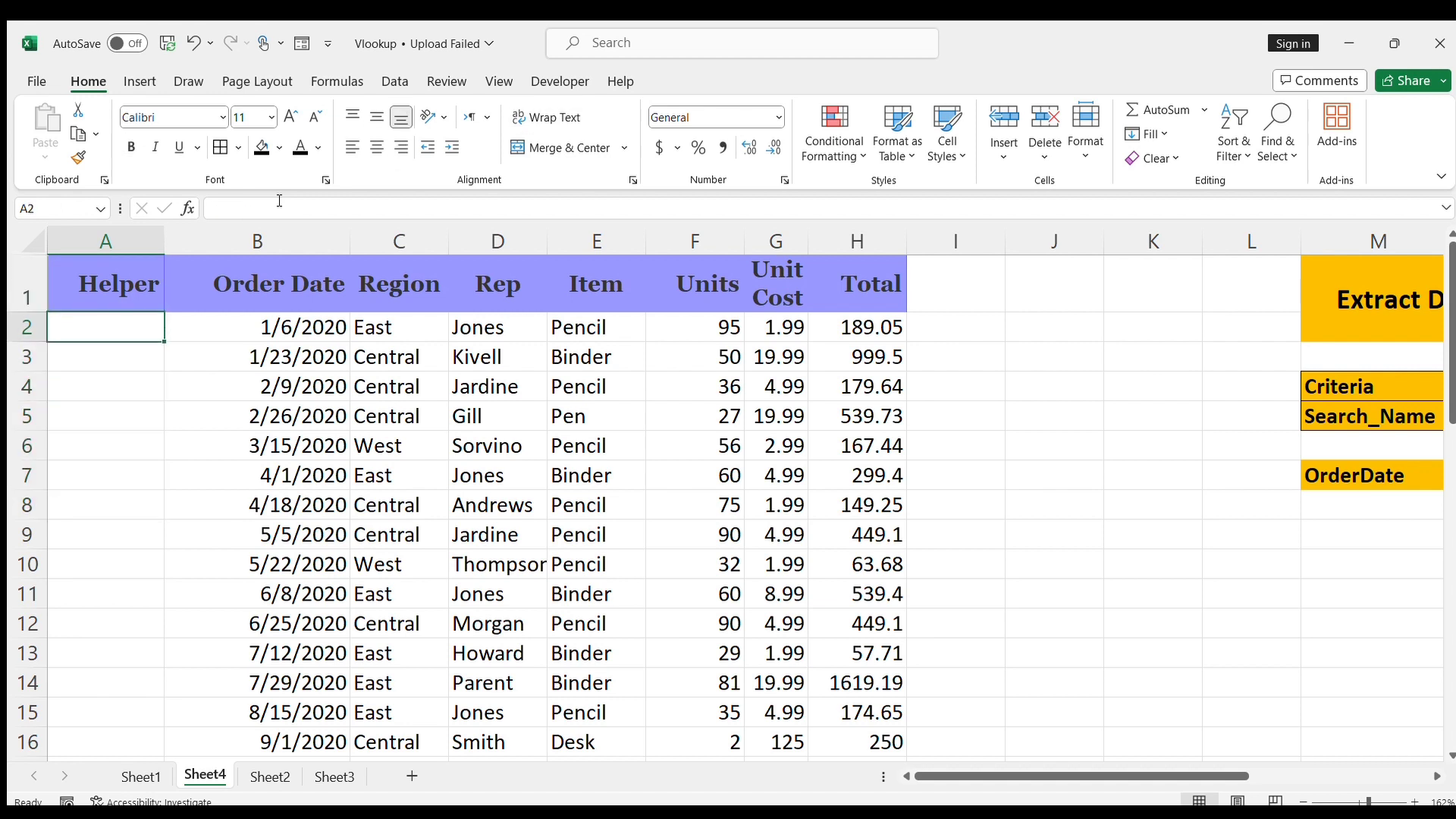
# Step: Enter the formula =C2&D2 in cell A2 to join the first row's Region and Rep
pyautogui.write('=')
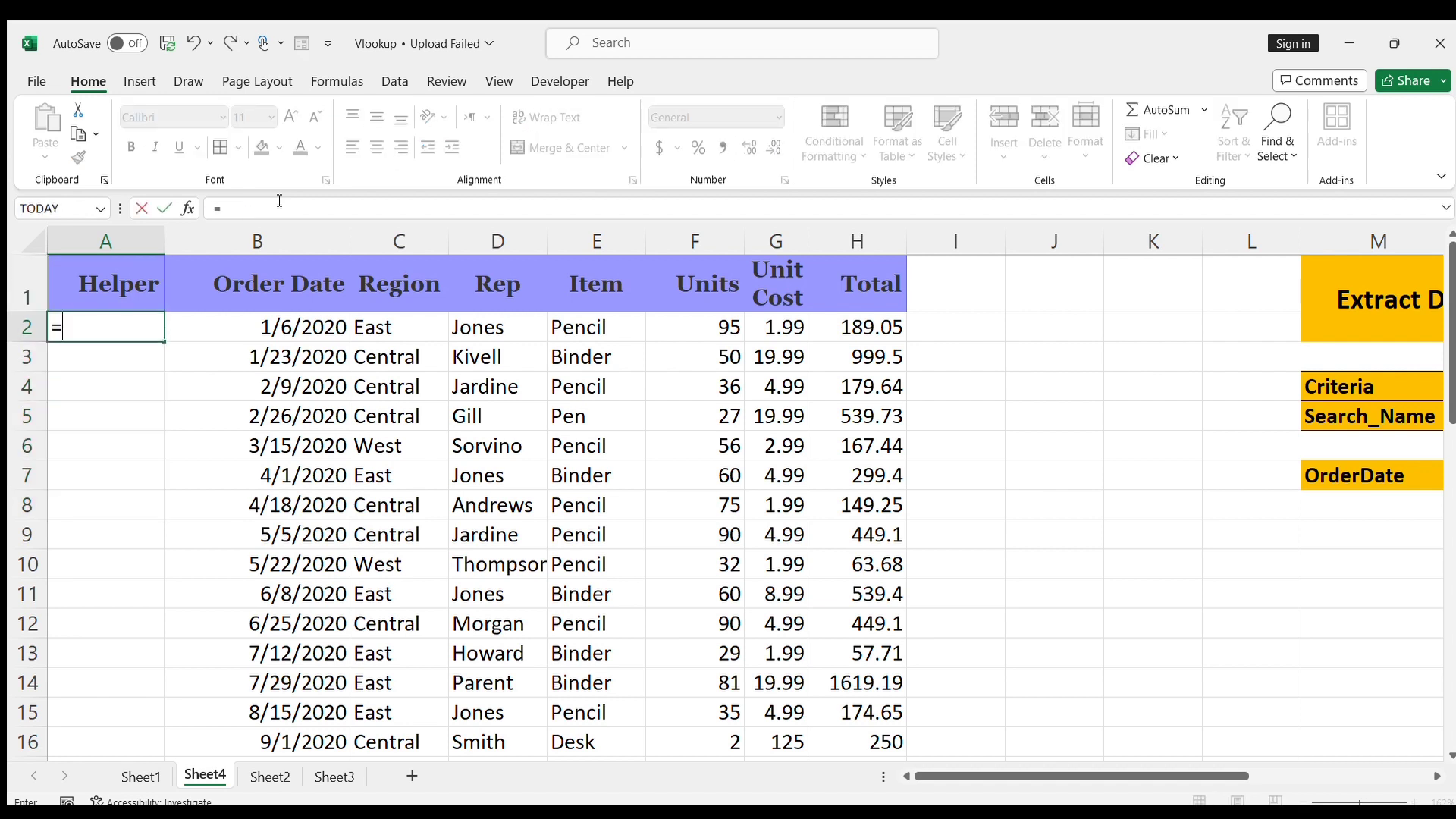
pyautogui.click(385, 327)
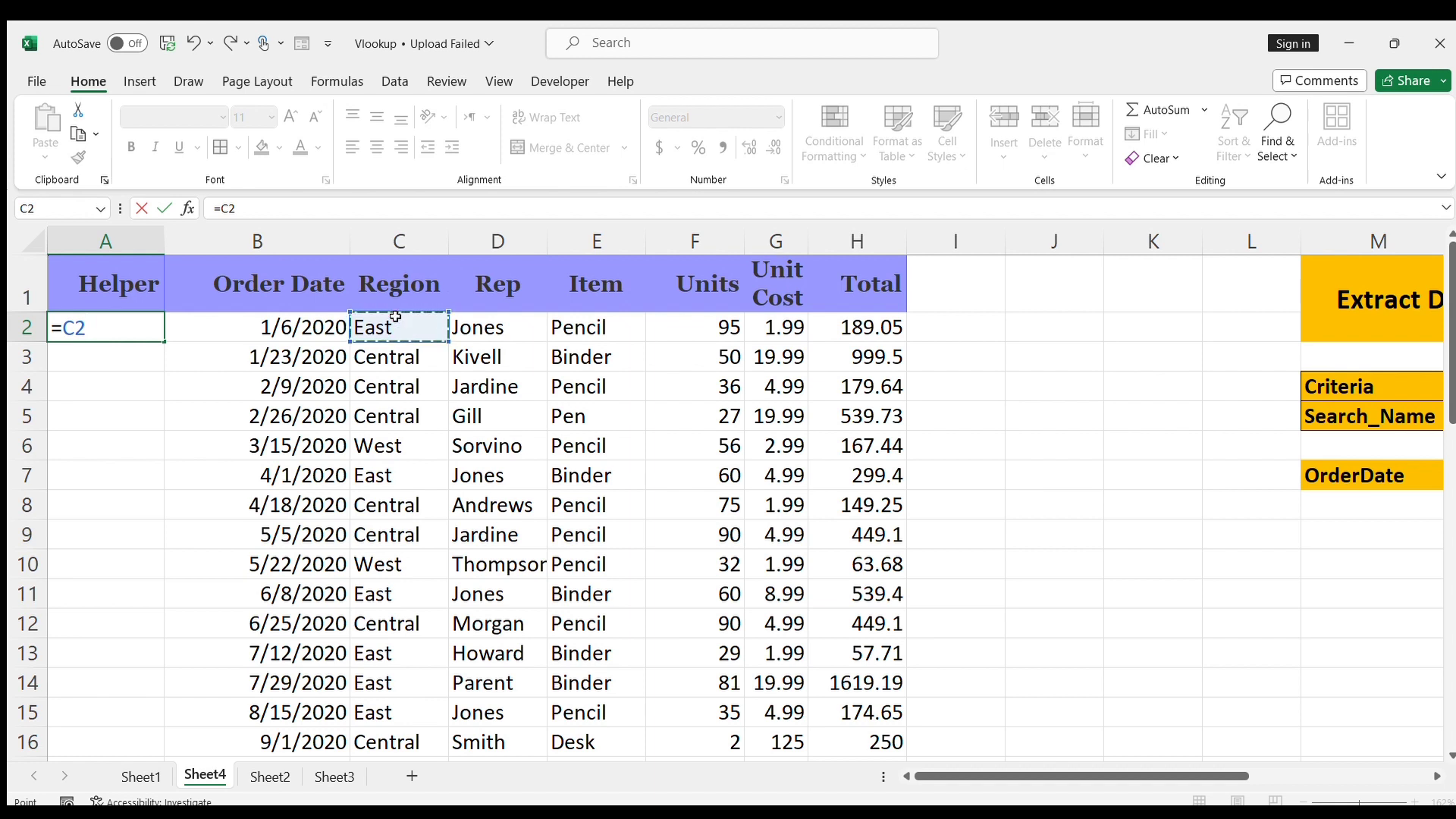
pyautogui.write('&')
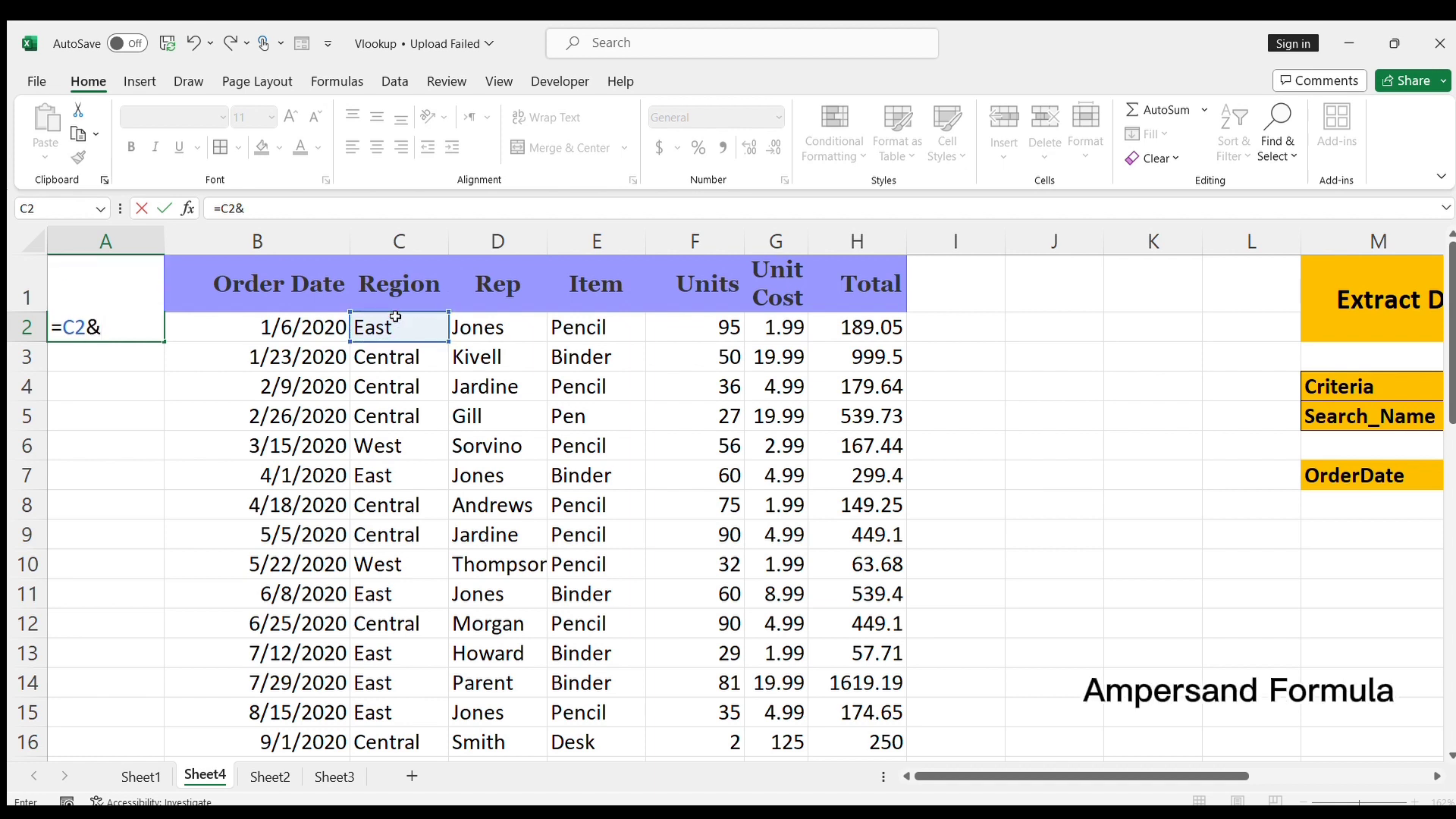
pyautogui.click(489, 329)
pyautogui.press('Return')
pyautogui.press('Up')
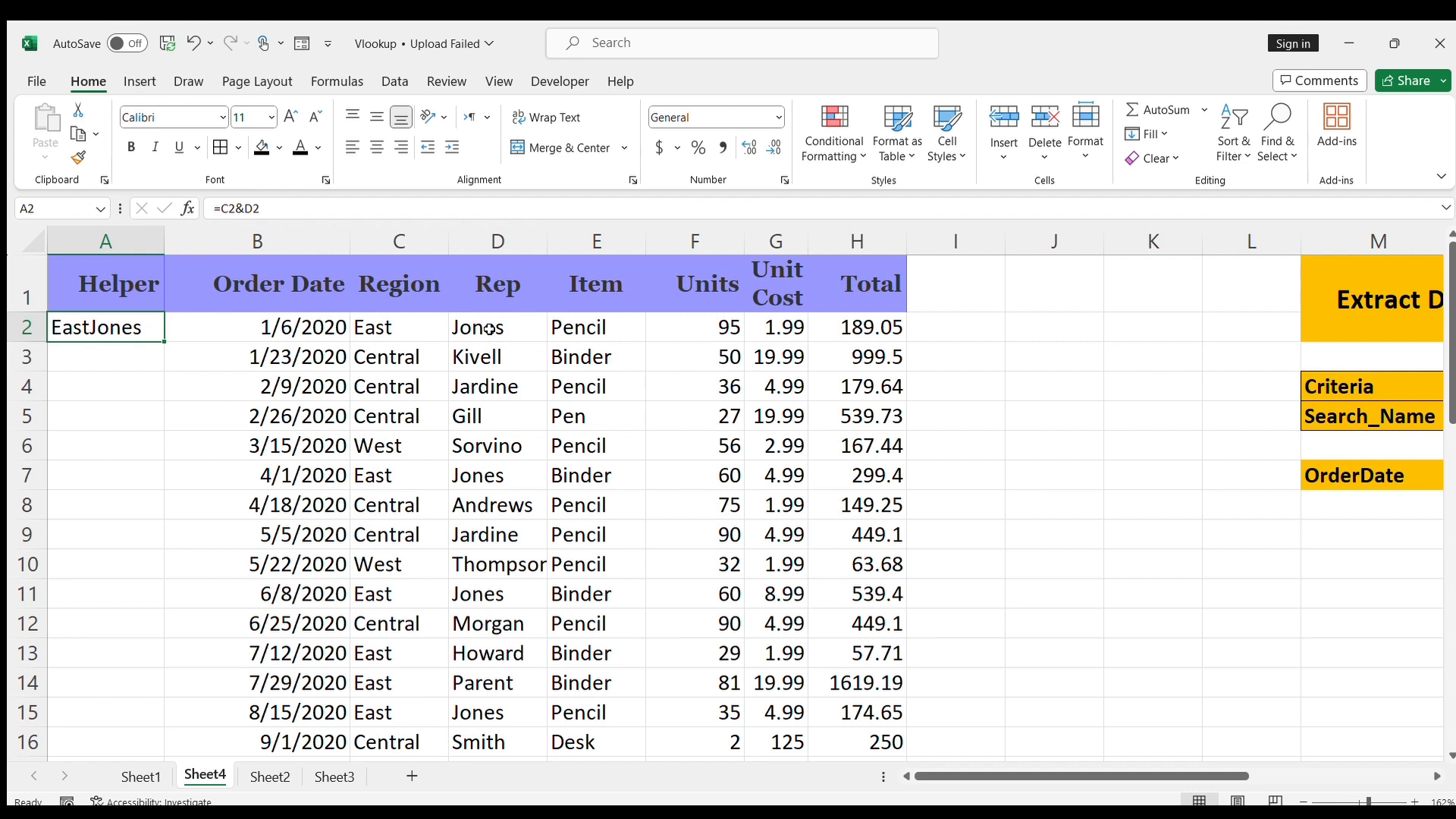
# Step: Add an underscore separator to the formula in A2, making it =C2&"_"&D2
pyautogui.click(300, 203)
pyautogui.press('Left')
pyautogui.press('Left')
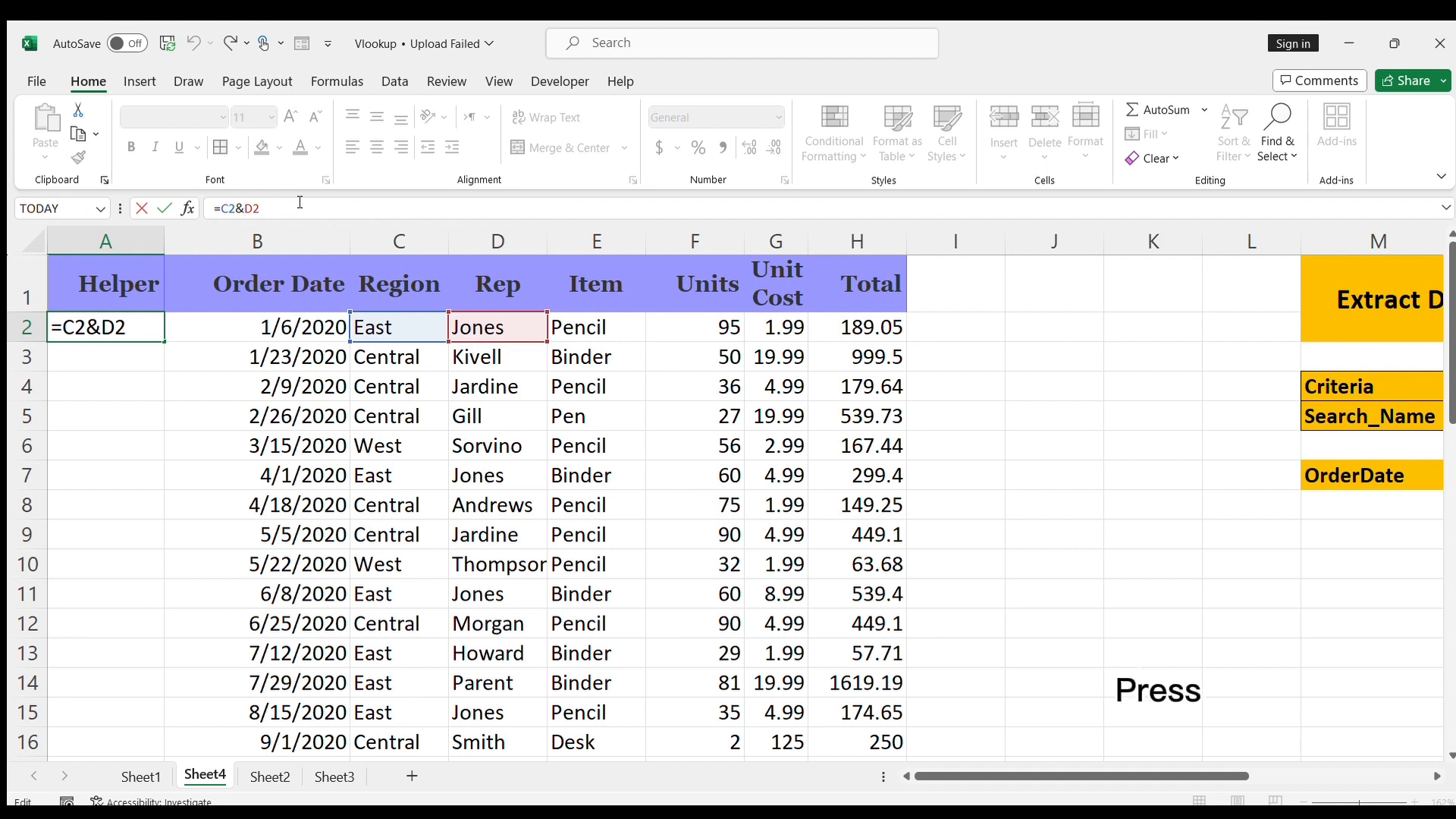
pyautogui.write('"_')
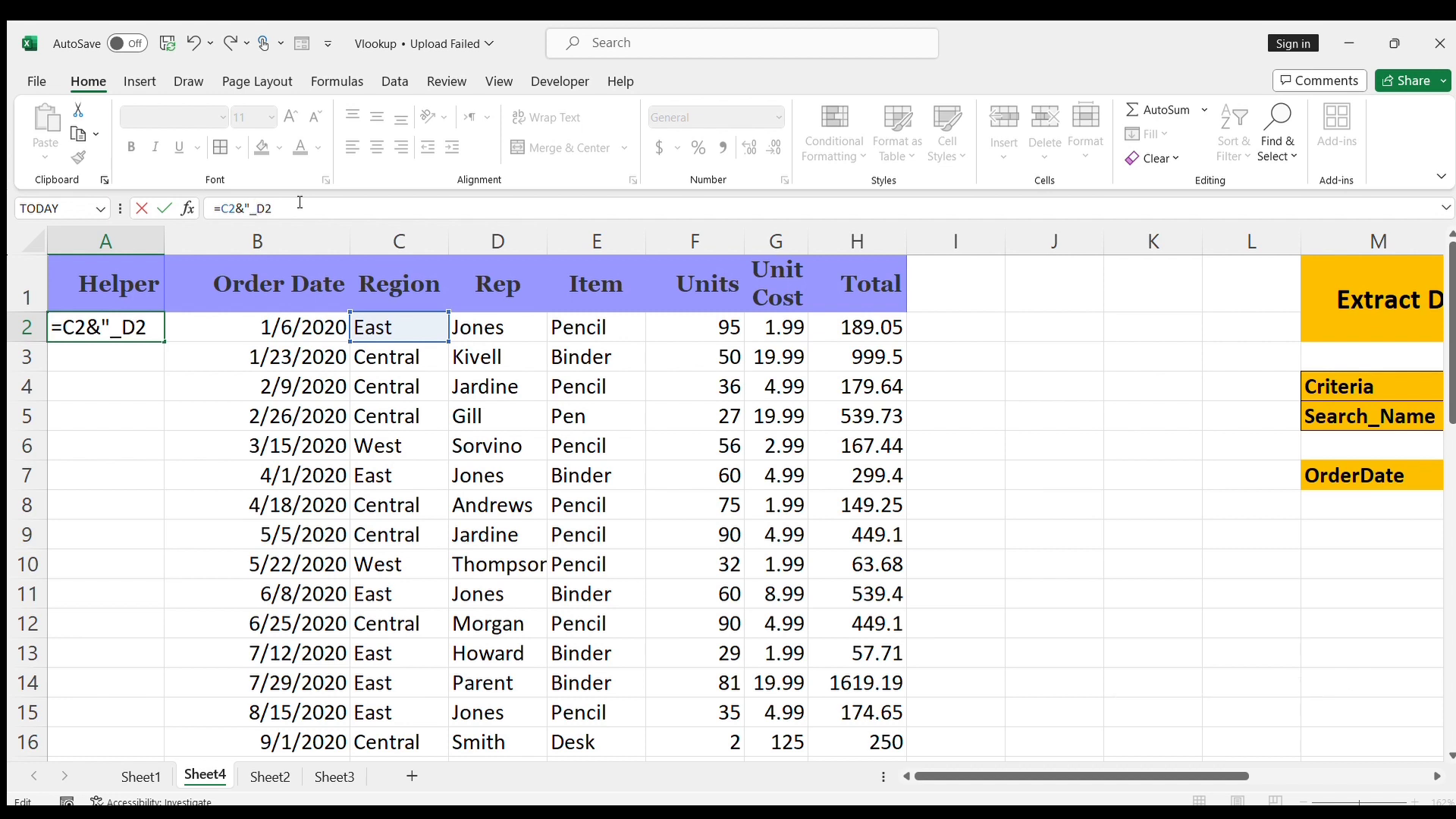
pyautogui.write('"')
pyautogui.write('&')
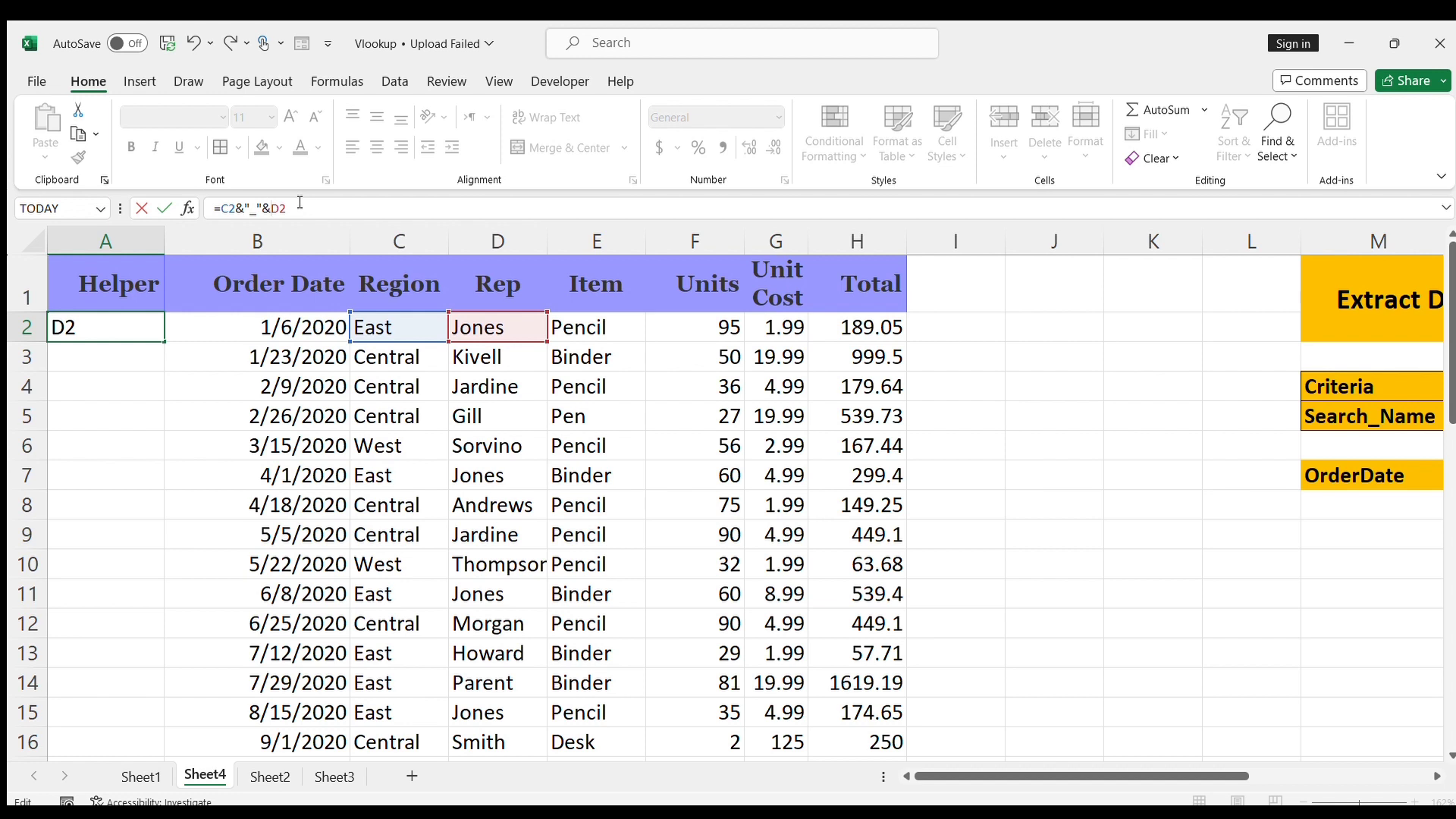
pyautogui.press('Return')
pyautogui.press('Up')
pyautogui.press('Down')
pyautogui.press('Up')
pyautogui.press('Down')
pyautogui.press('Up')
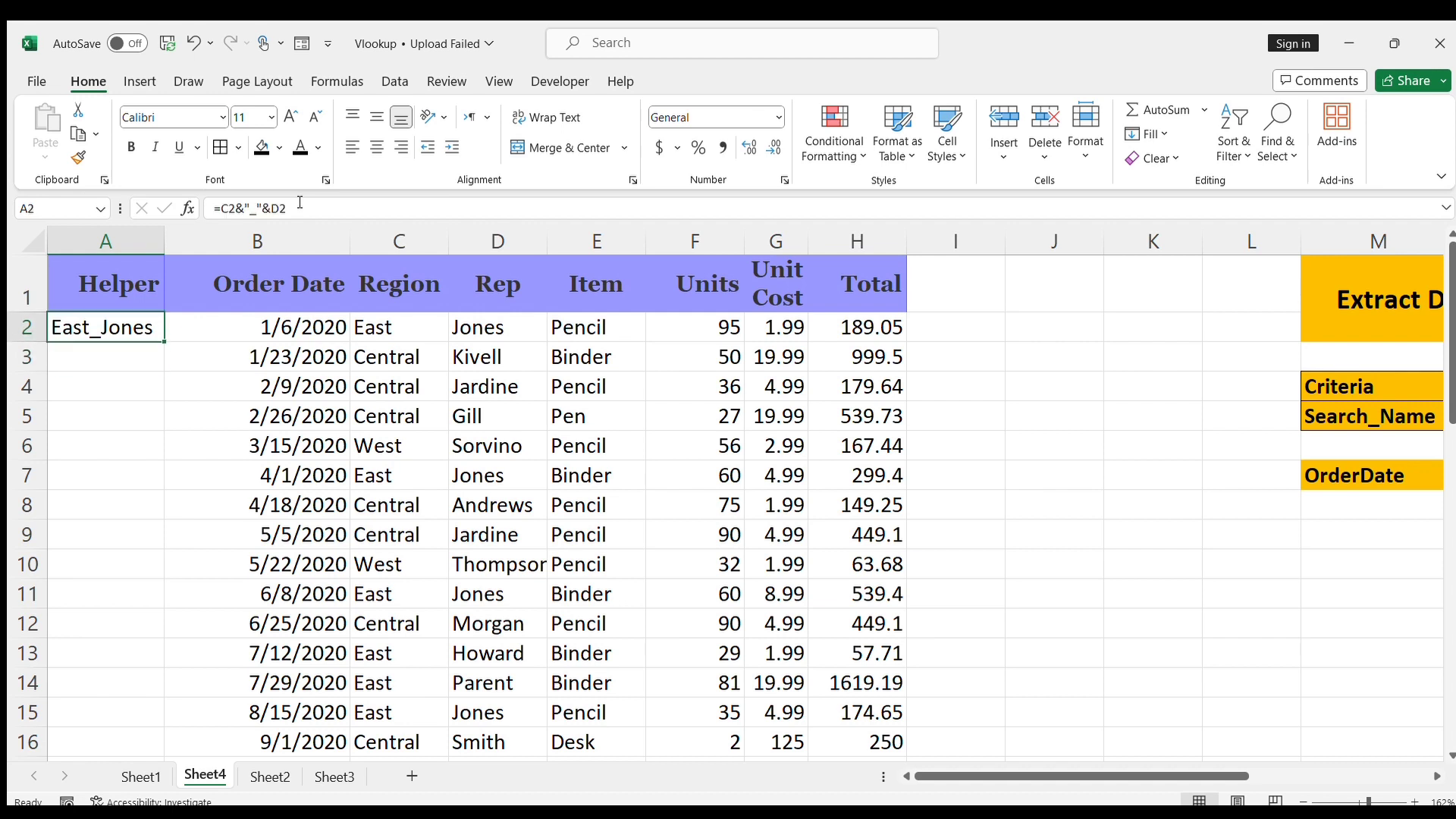
# Step: Clear the trial Region and Rep formula from cell A2, leaving the cell empty
pyautogui.press('Delete')
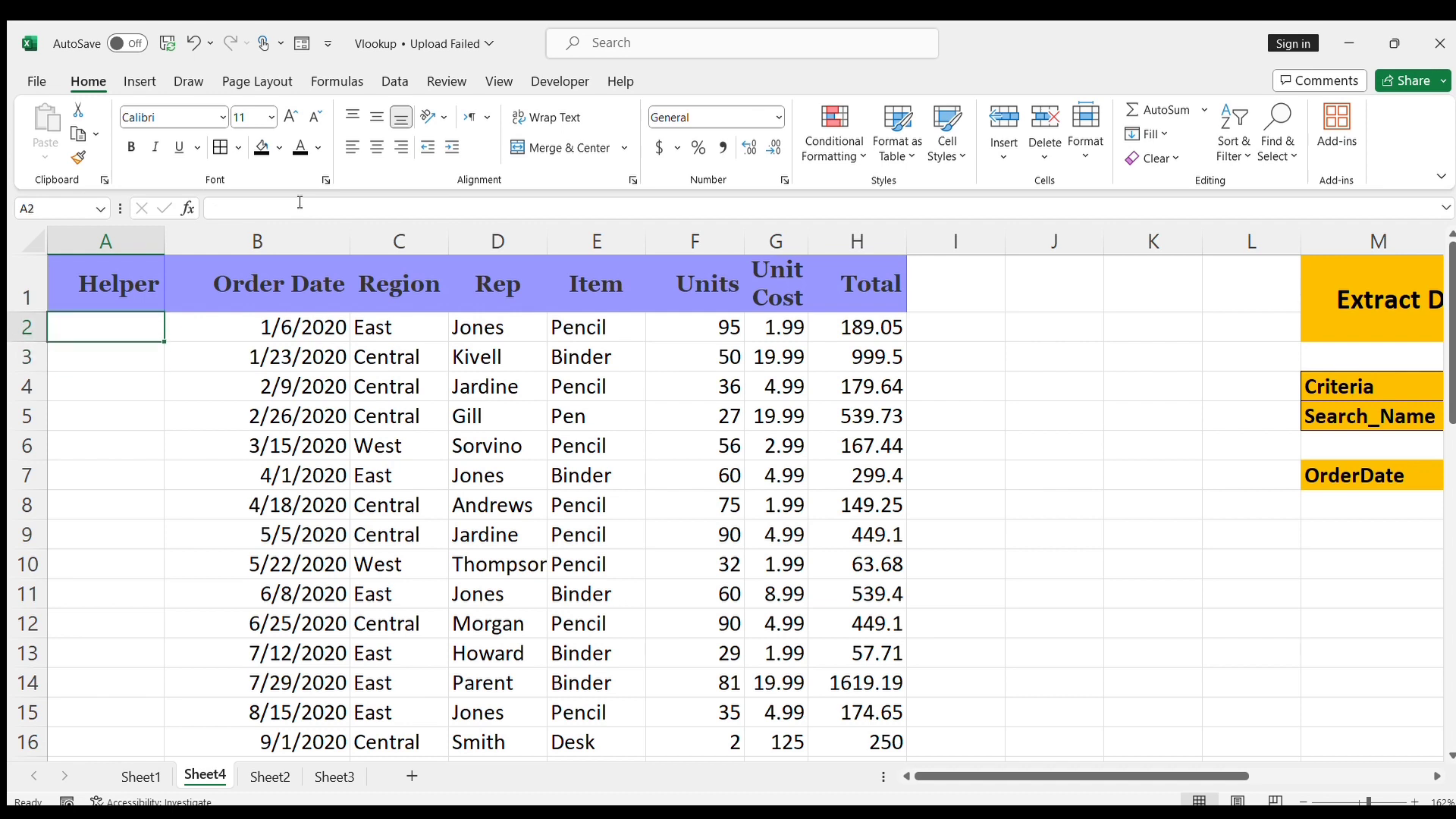
pyautogui.write('Ea')
pyautogui.press('BackSpace')
pyautogui.press('BackSpace')
pyautogui.write('=')
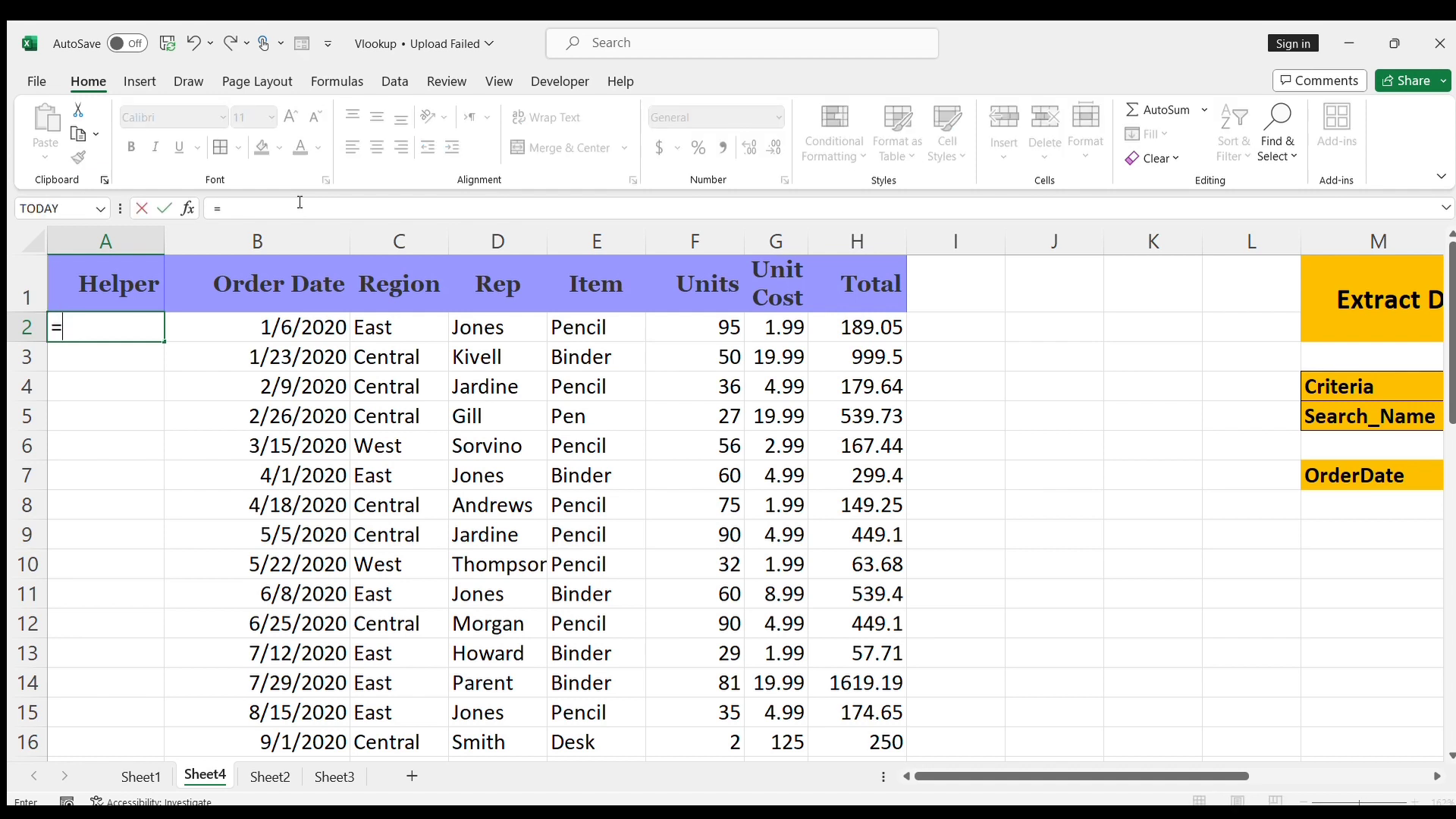
pyautogui.press('BackSpace')
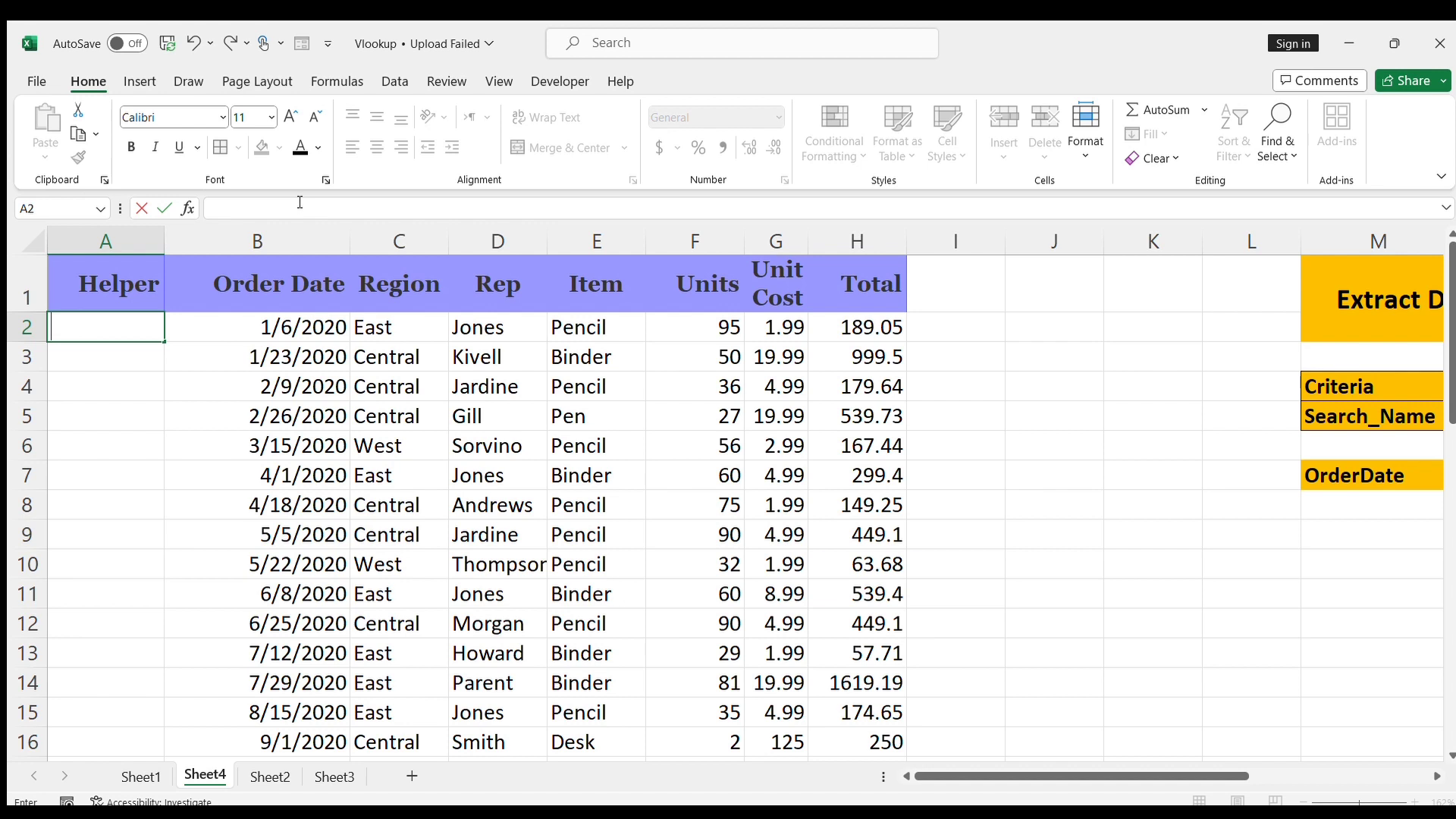
pyautogui.press('Return')
pyautogui.press('Up')
# Step: Enter =C2&"_"&COUNTIF(C2:C2,C2) in cell A2 to build the numbered region key
pyautogui.write('=')
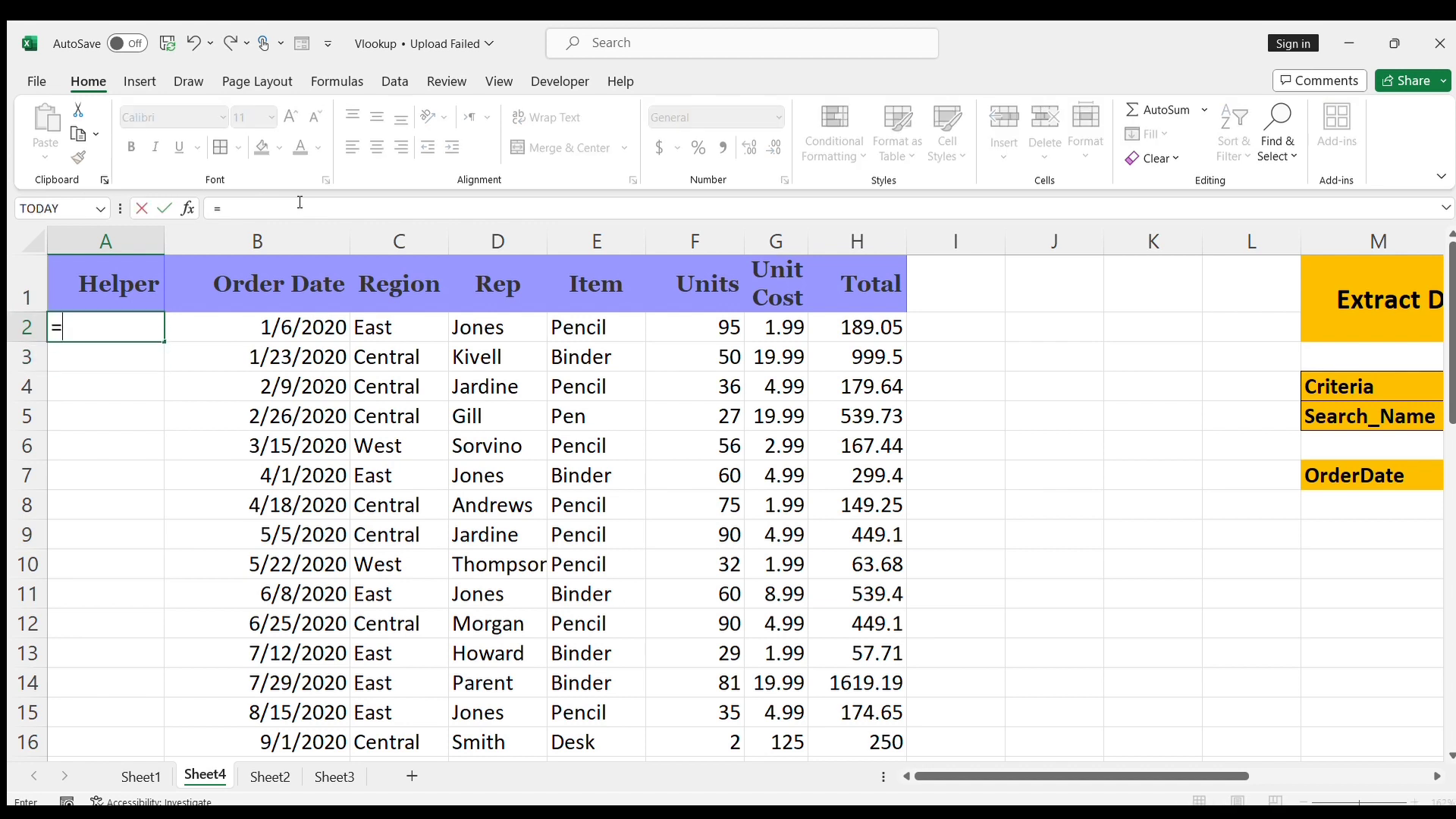
pyautogui.click(391, 328)
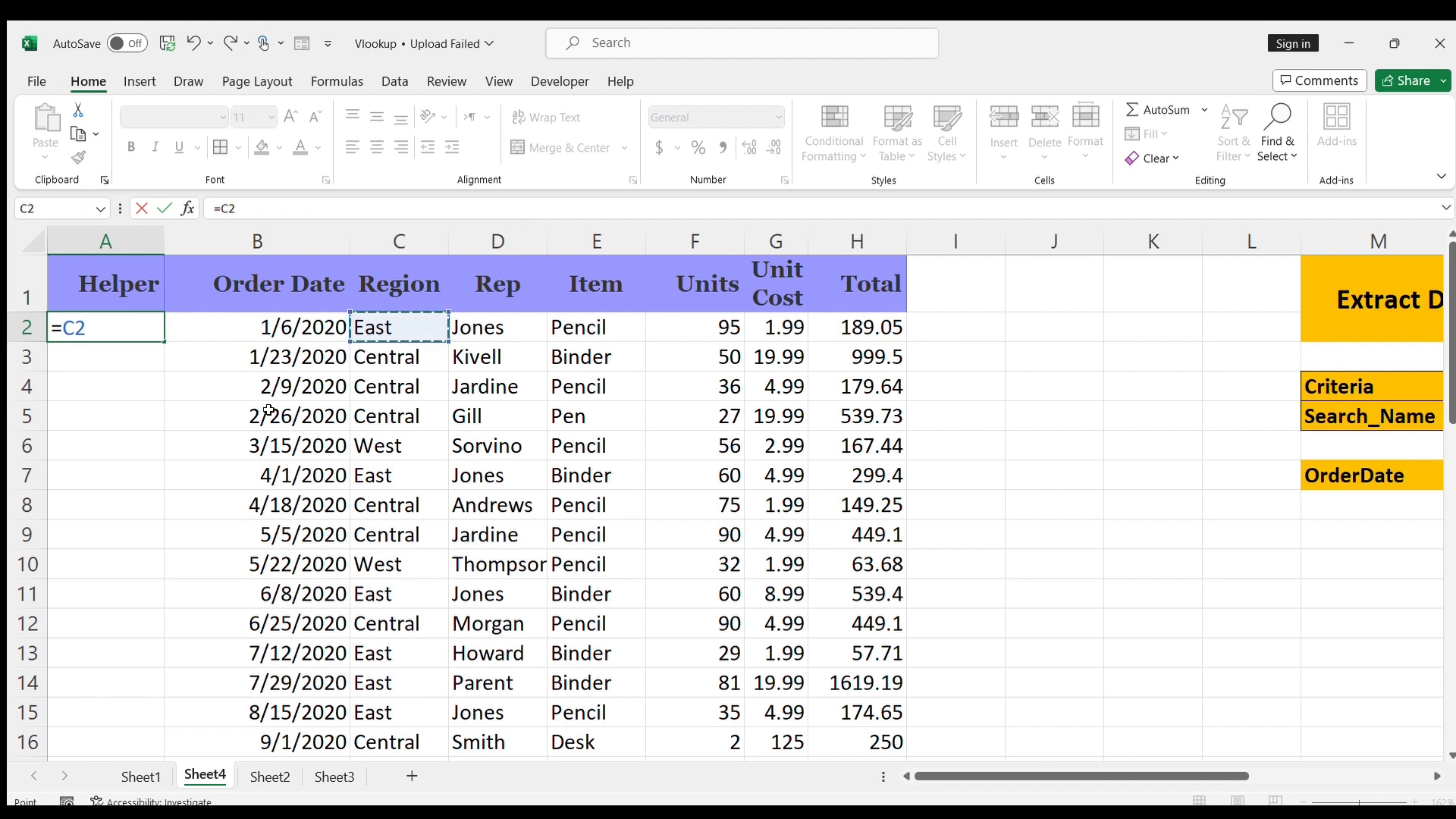
pyautogui.write('&')
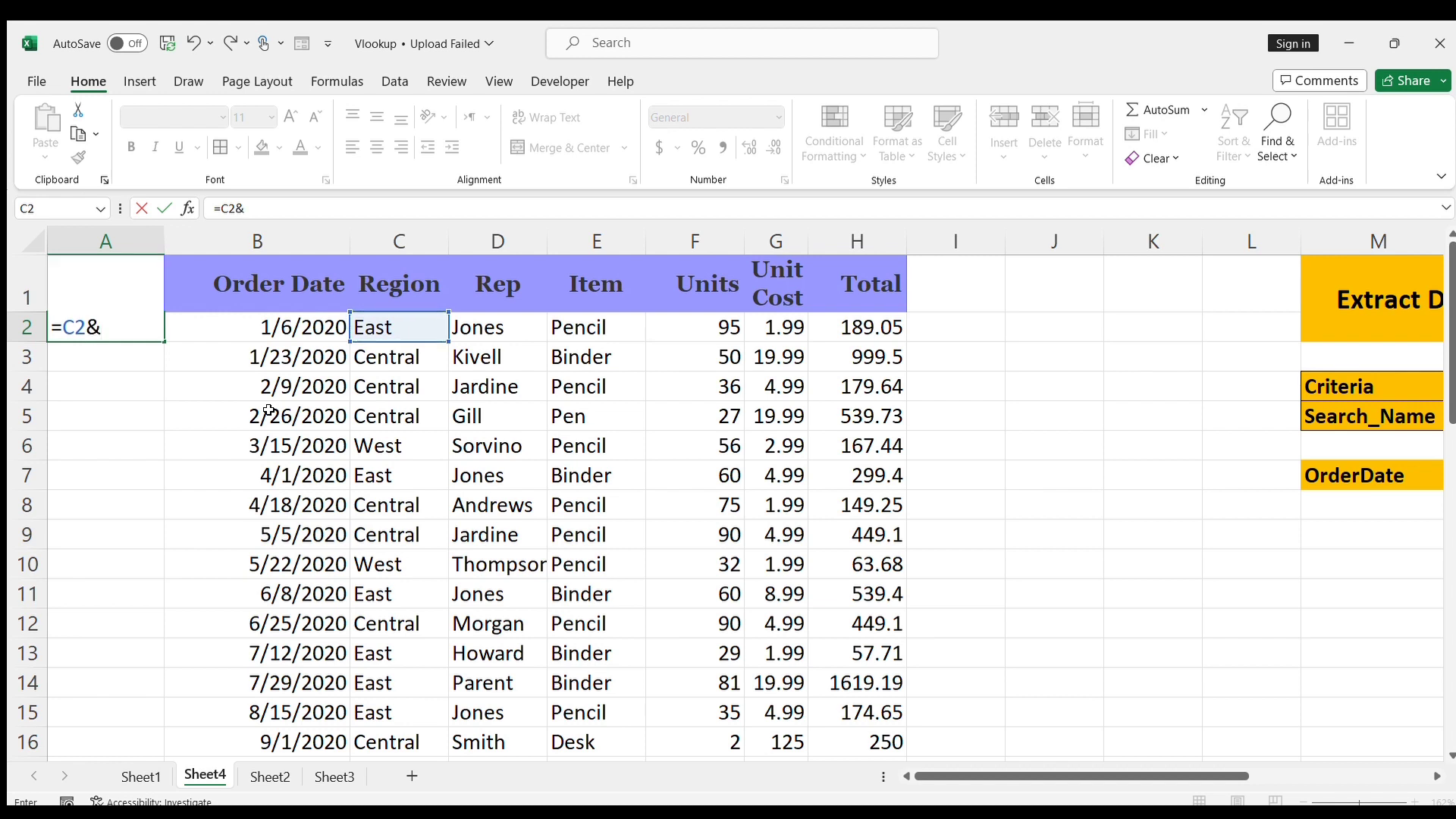
pyautogui.write('"_"&')
pyautogui.write('countif')
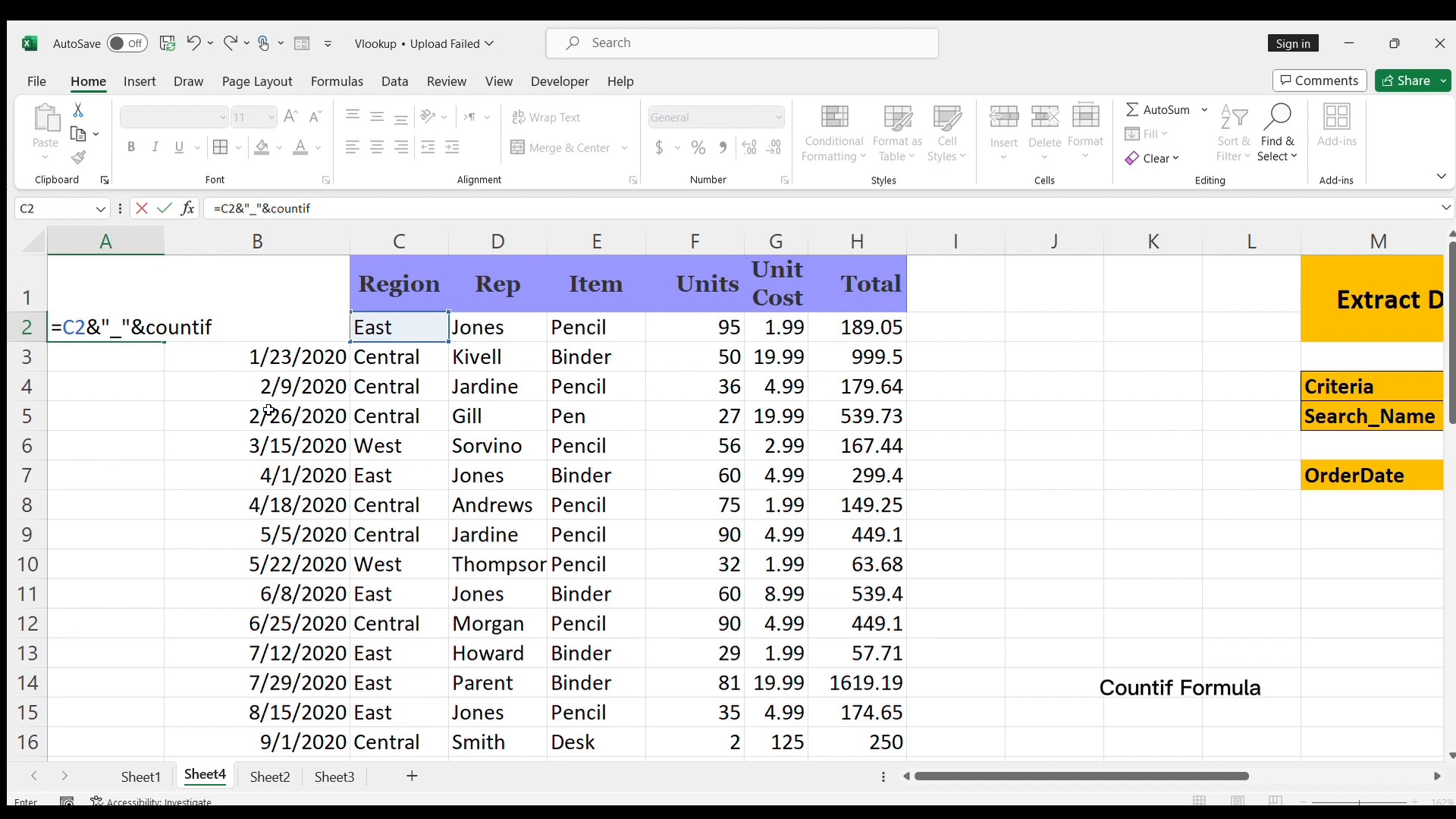
pyautogui.write('(')
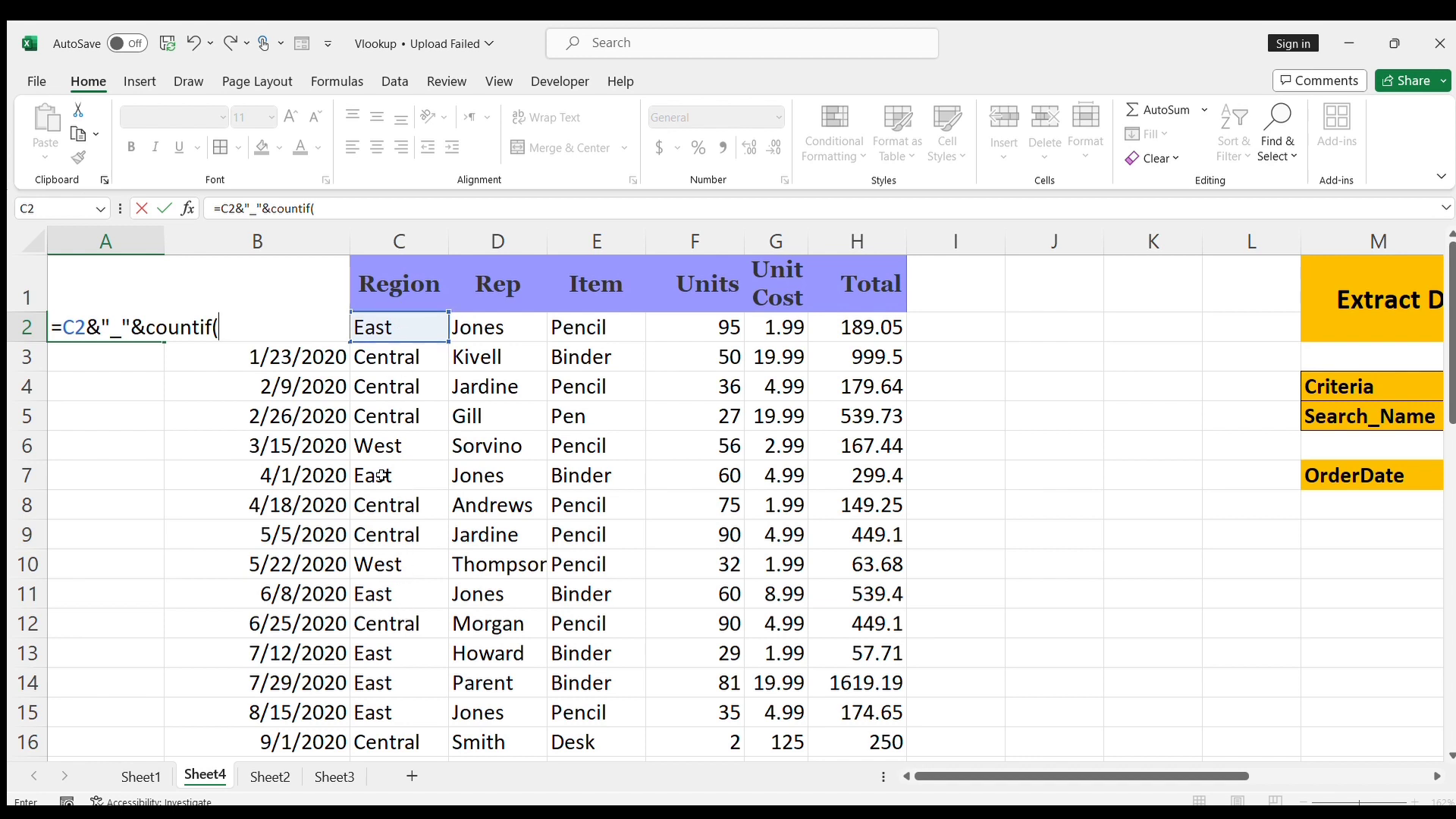
pyautogui.click(394, 327)
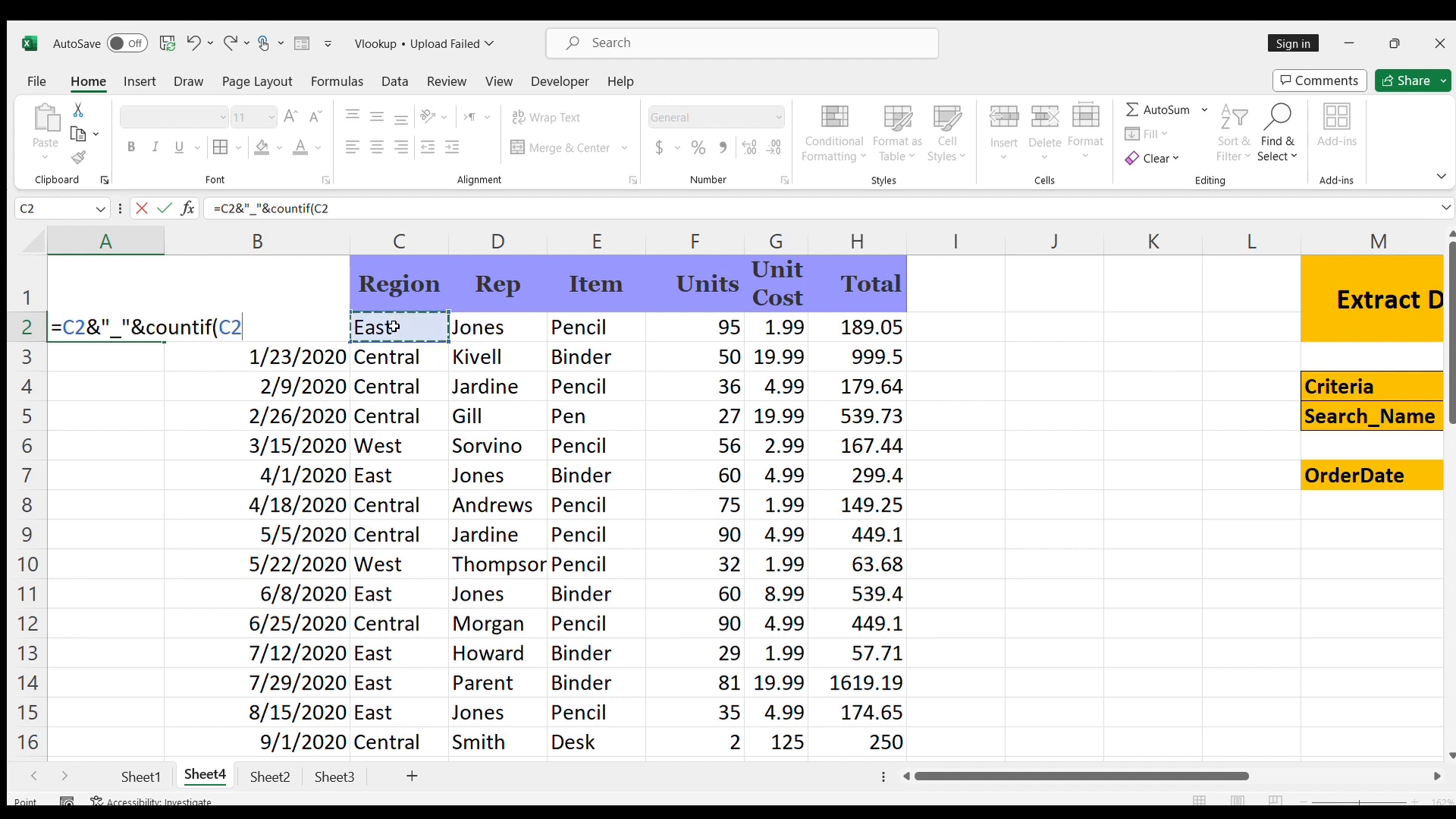
pyautogui.press('F8')
pyautogui.write(',')
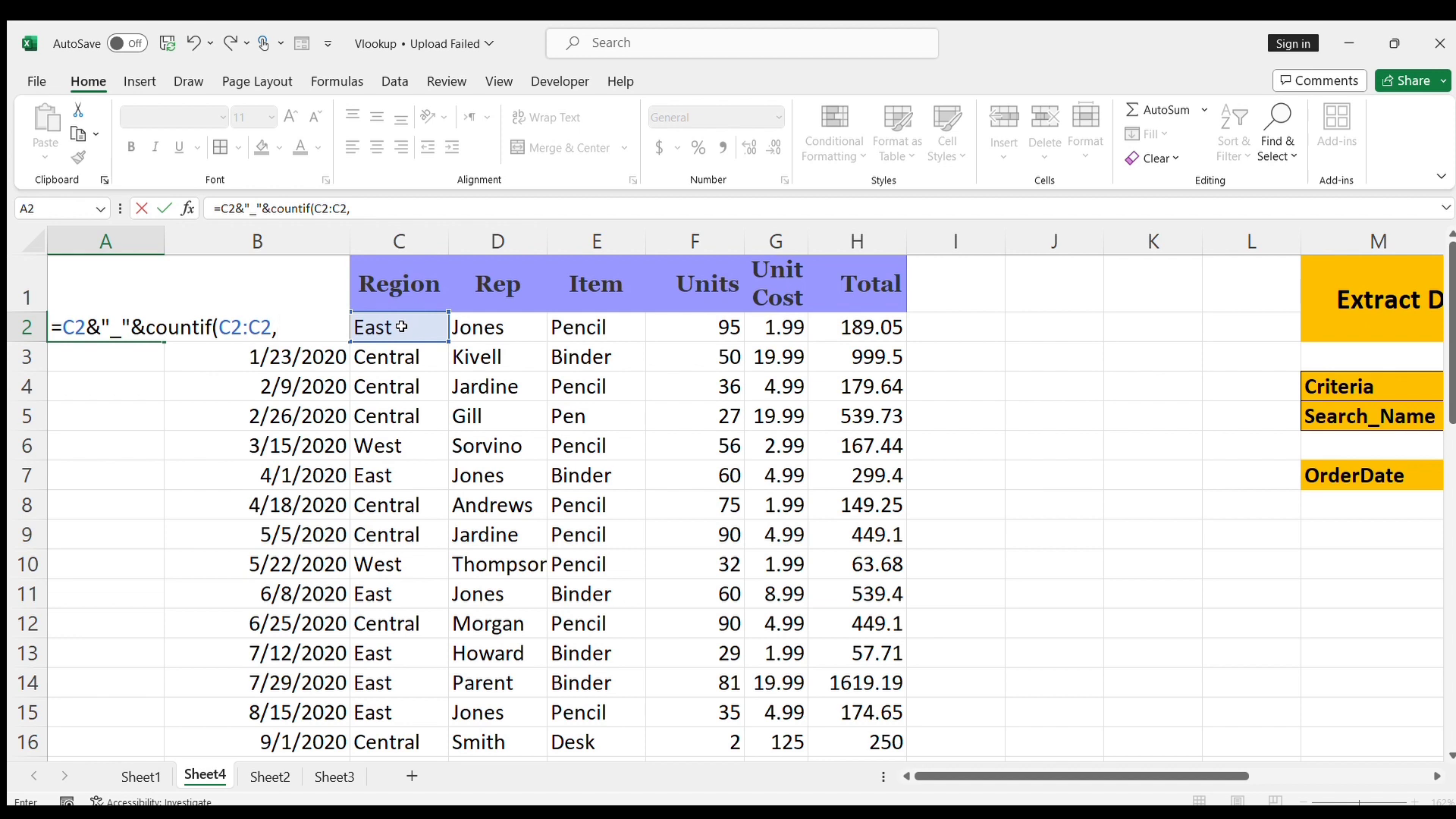
pyautogui.click(401, 326)
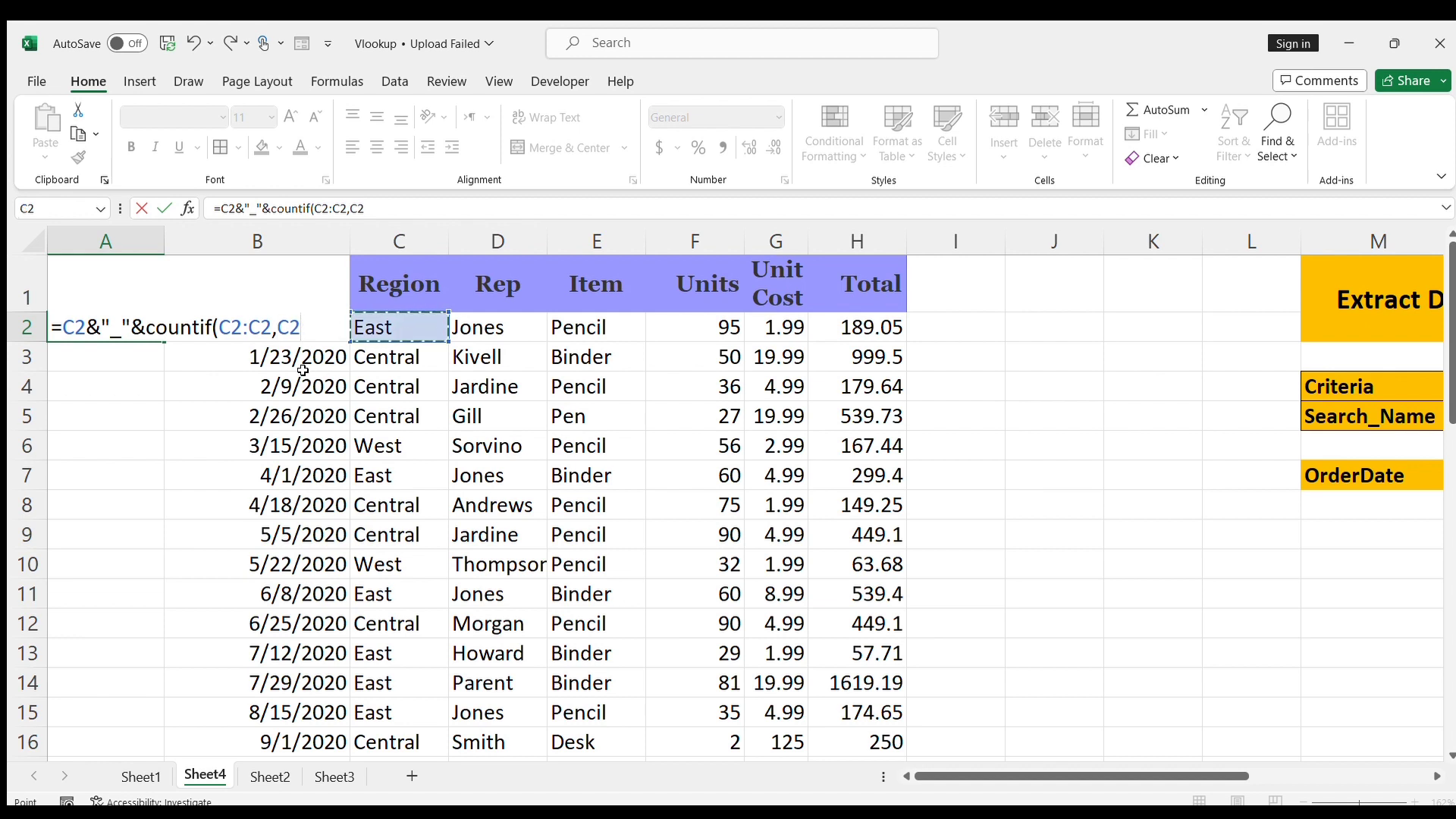
pyautogui.write(')')
pyautogui.press('Return')
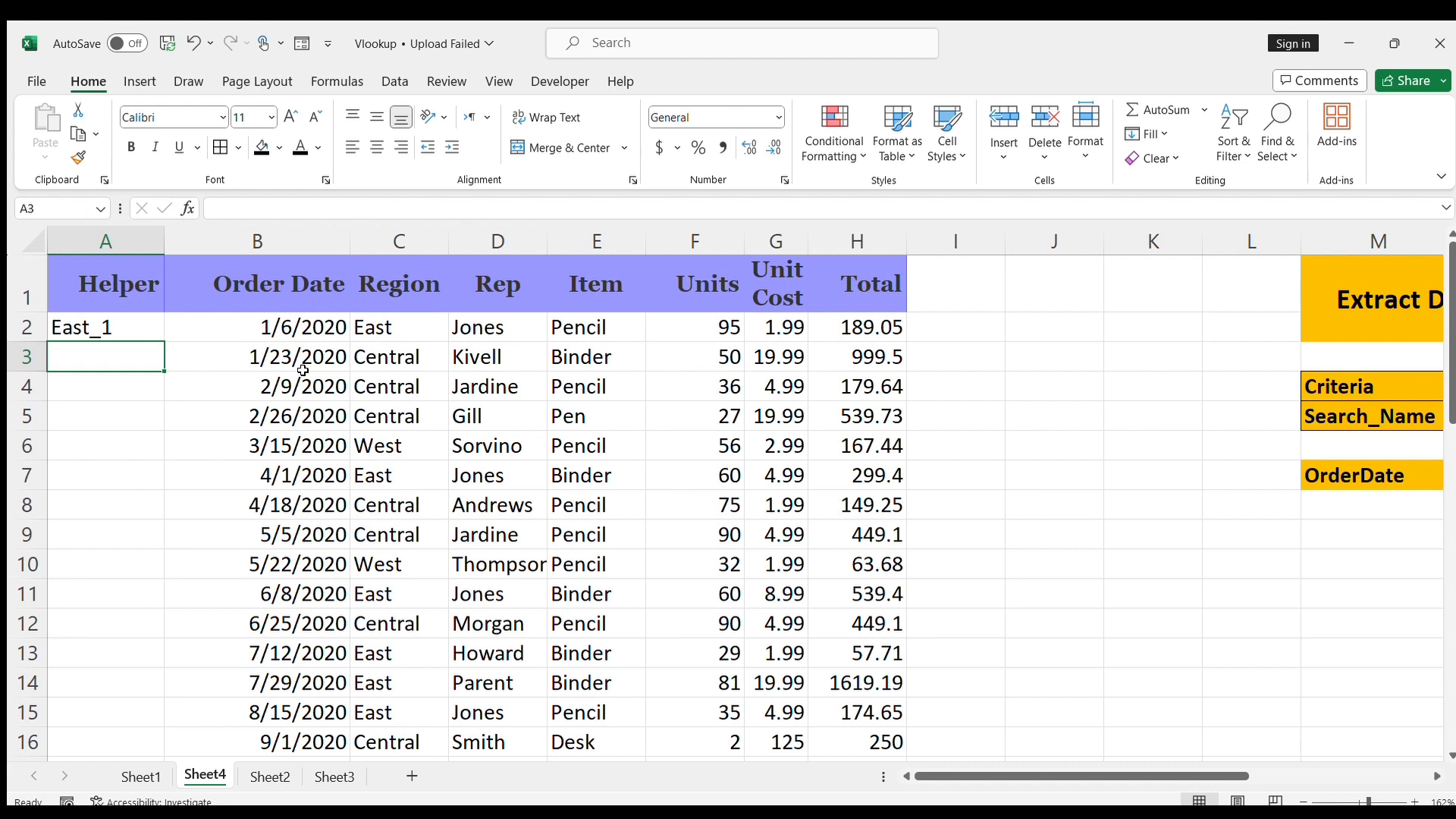
pyautogui.press('Up')
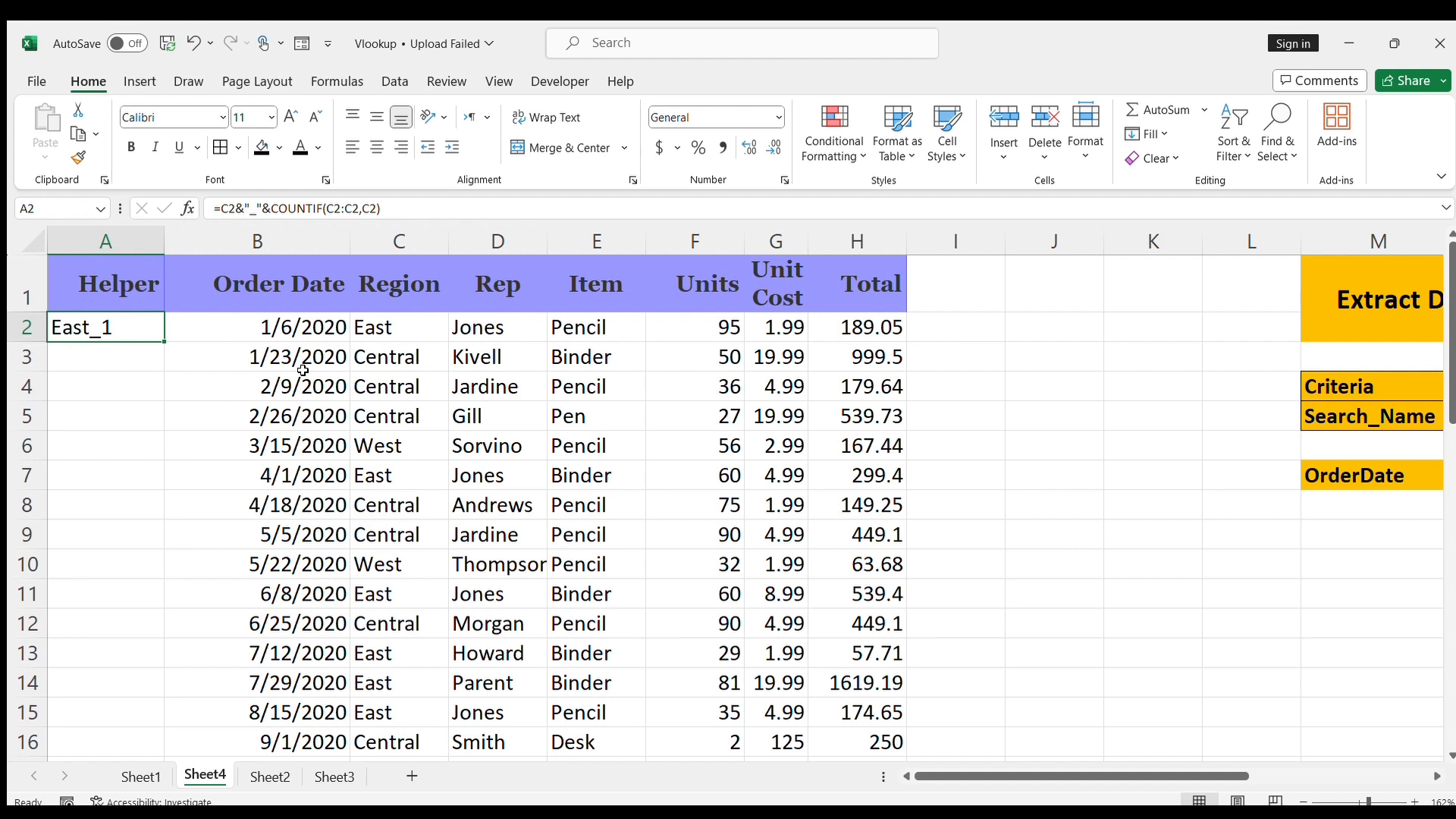
# Step: Make the start of the COUNTIF range in A2 absolute, so the range reads $C$2:C2
pyautogui.press('Right')
pyautogui.press('Right')
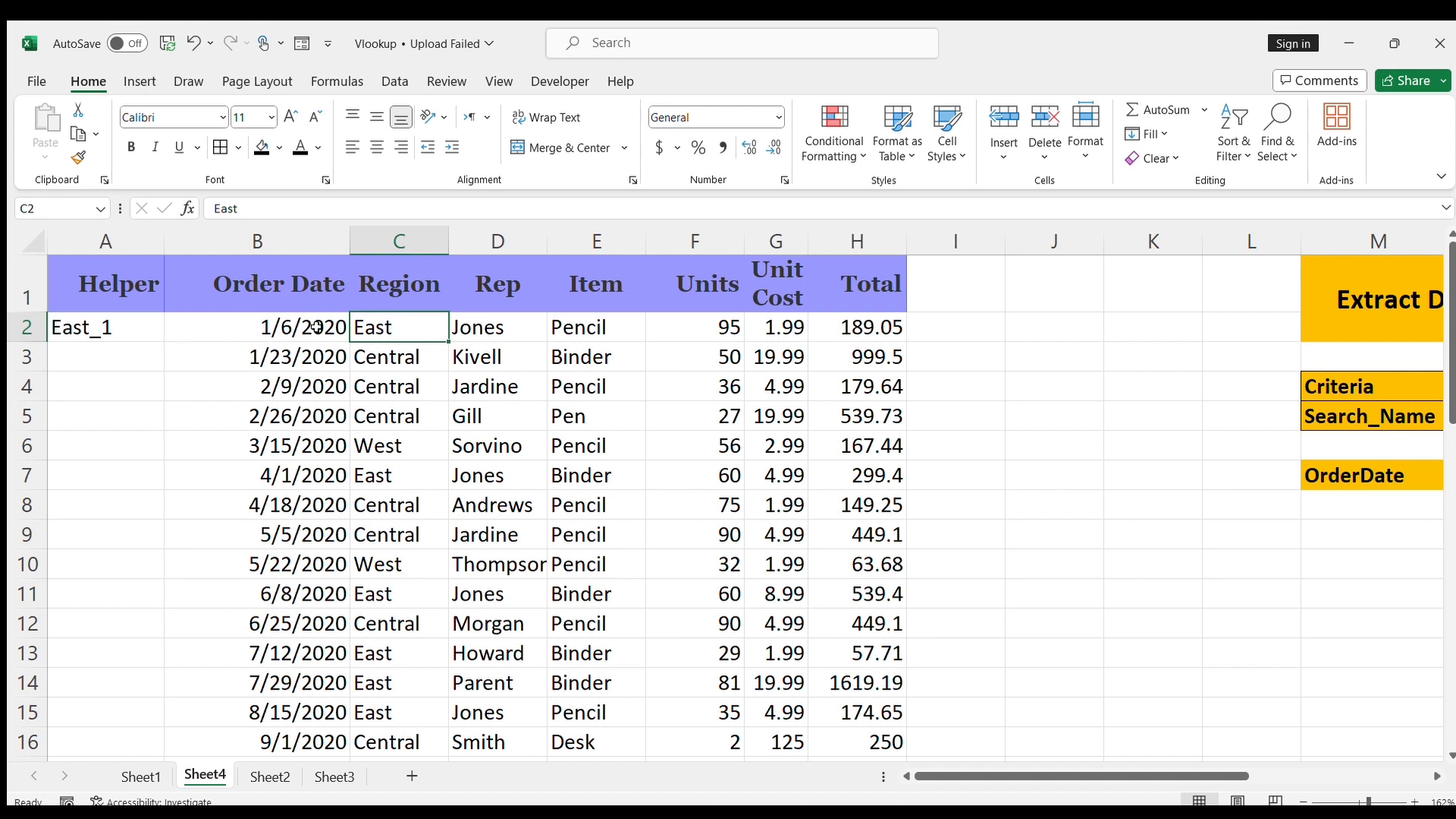
pyautogui.doubleClick(88, 325)
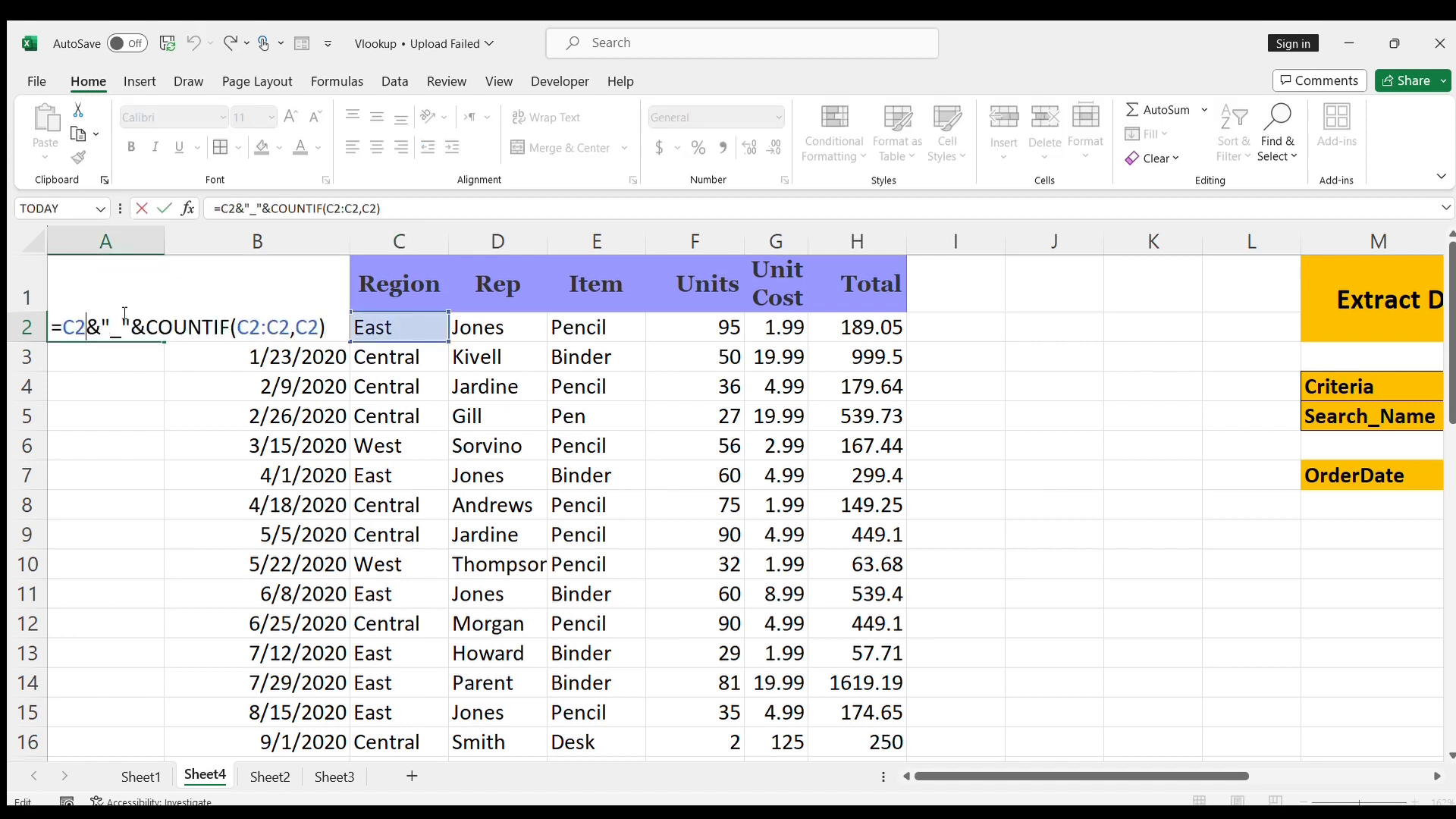
pyautogui.click(333, 208)
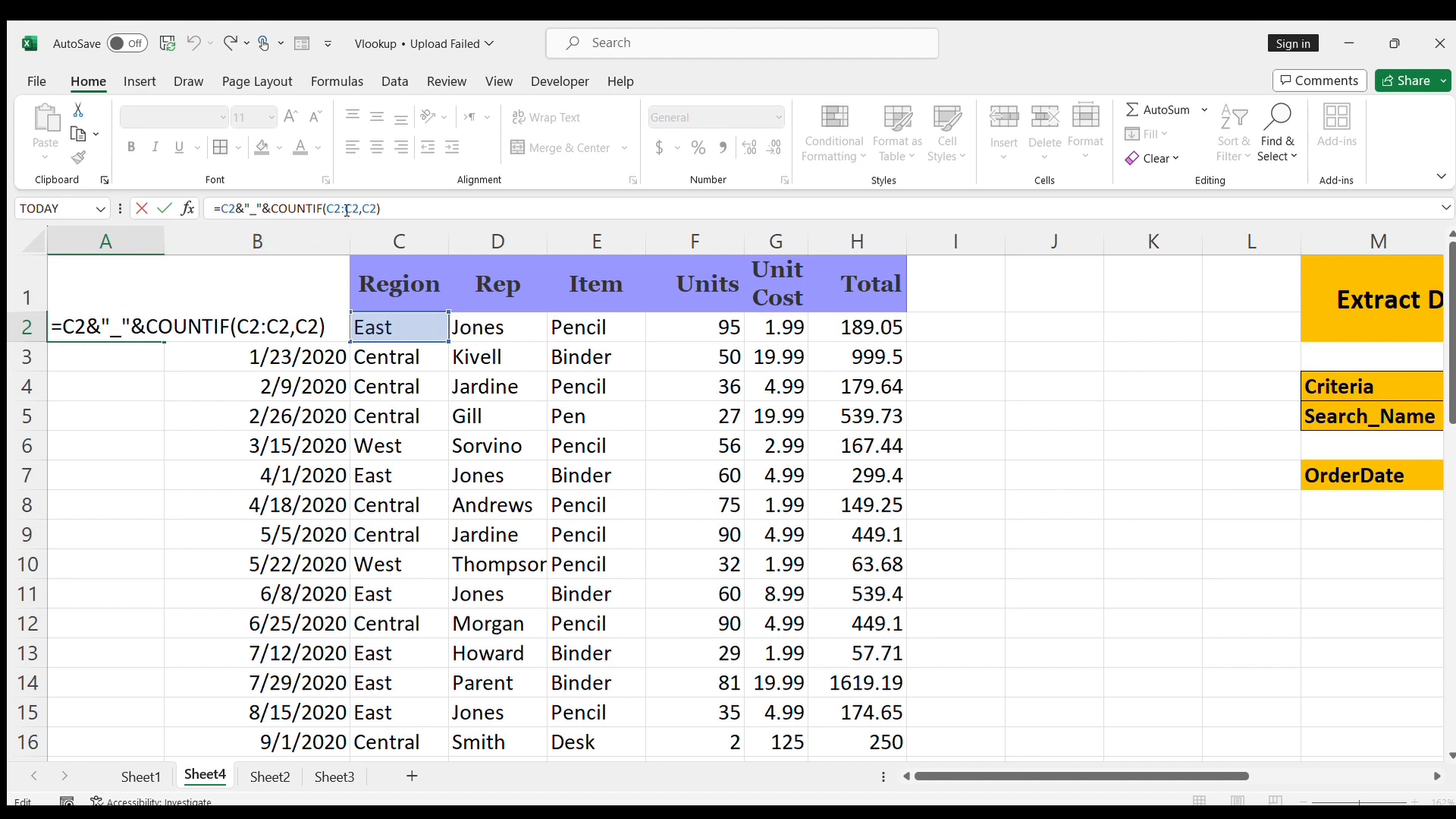
pyautogui.press('F4')
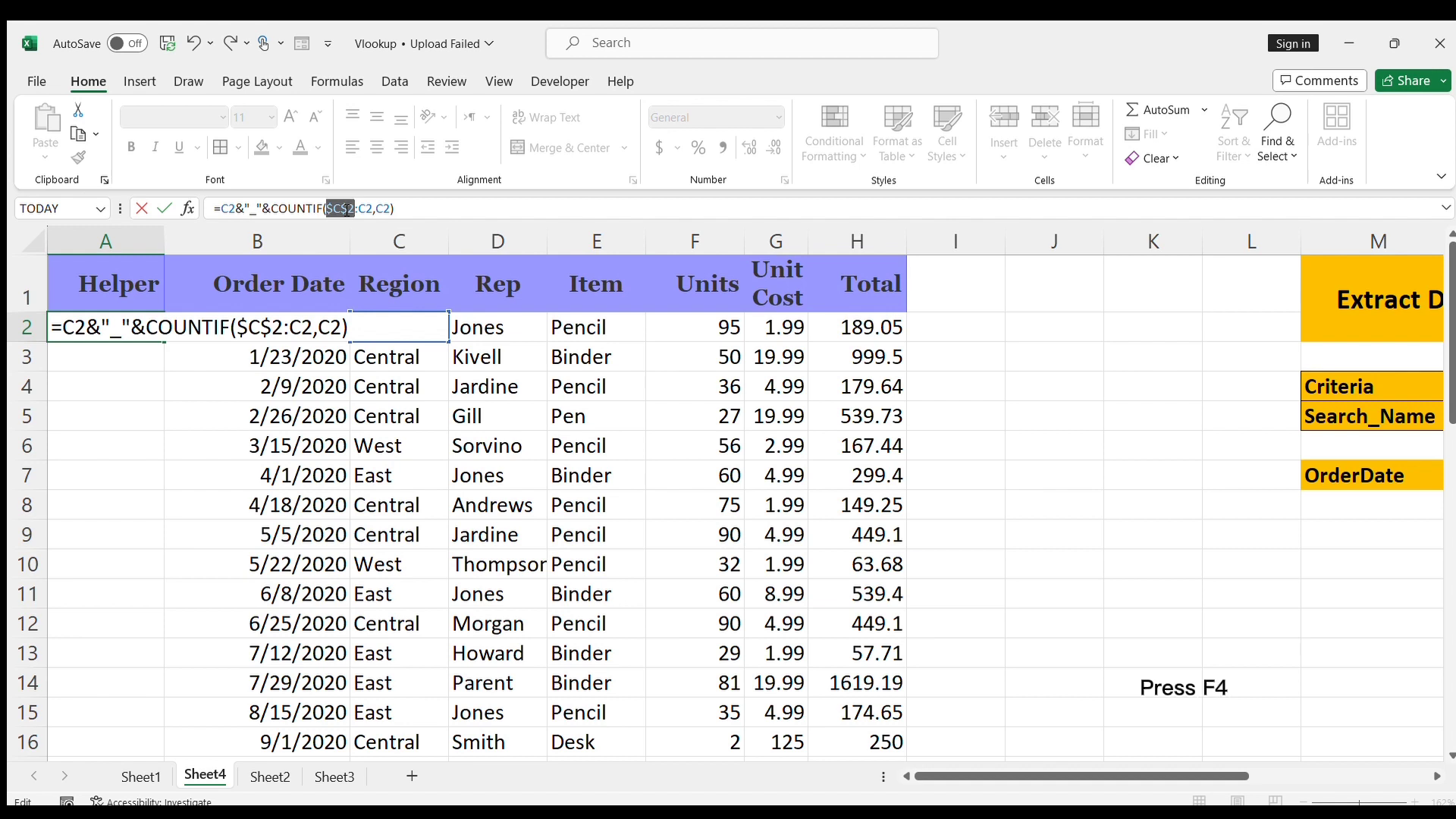
pyautogui.press('Return')
pyautogui.press('Up')
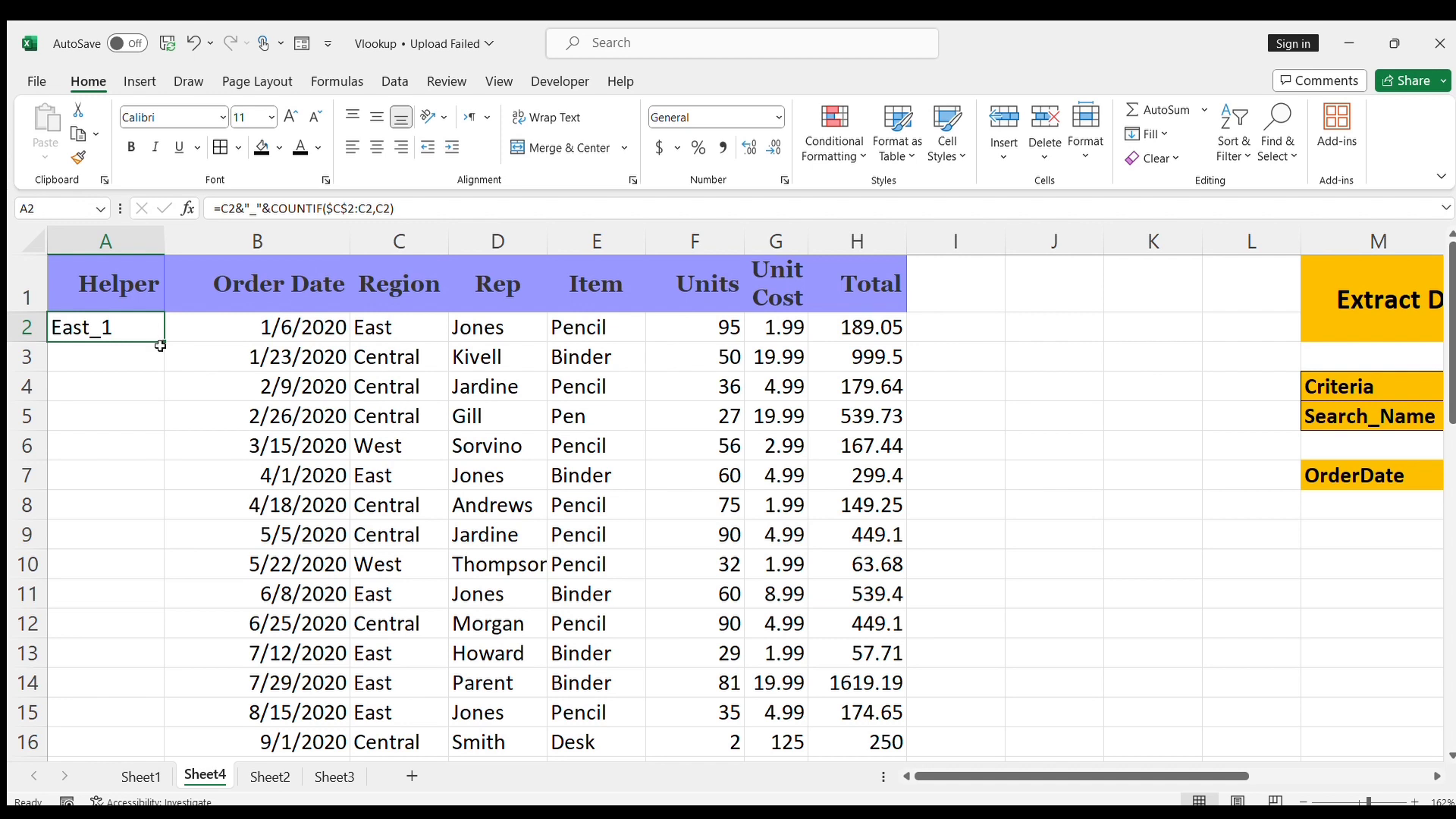
# Step: Fill the helper key formula from A2 down through A44, the last data row
pyautogui.moveTo(160, 346); pyautogui.dragTo(120, 630)
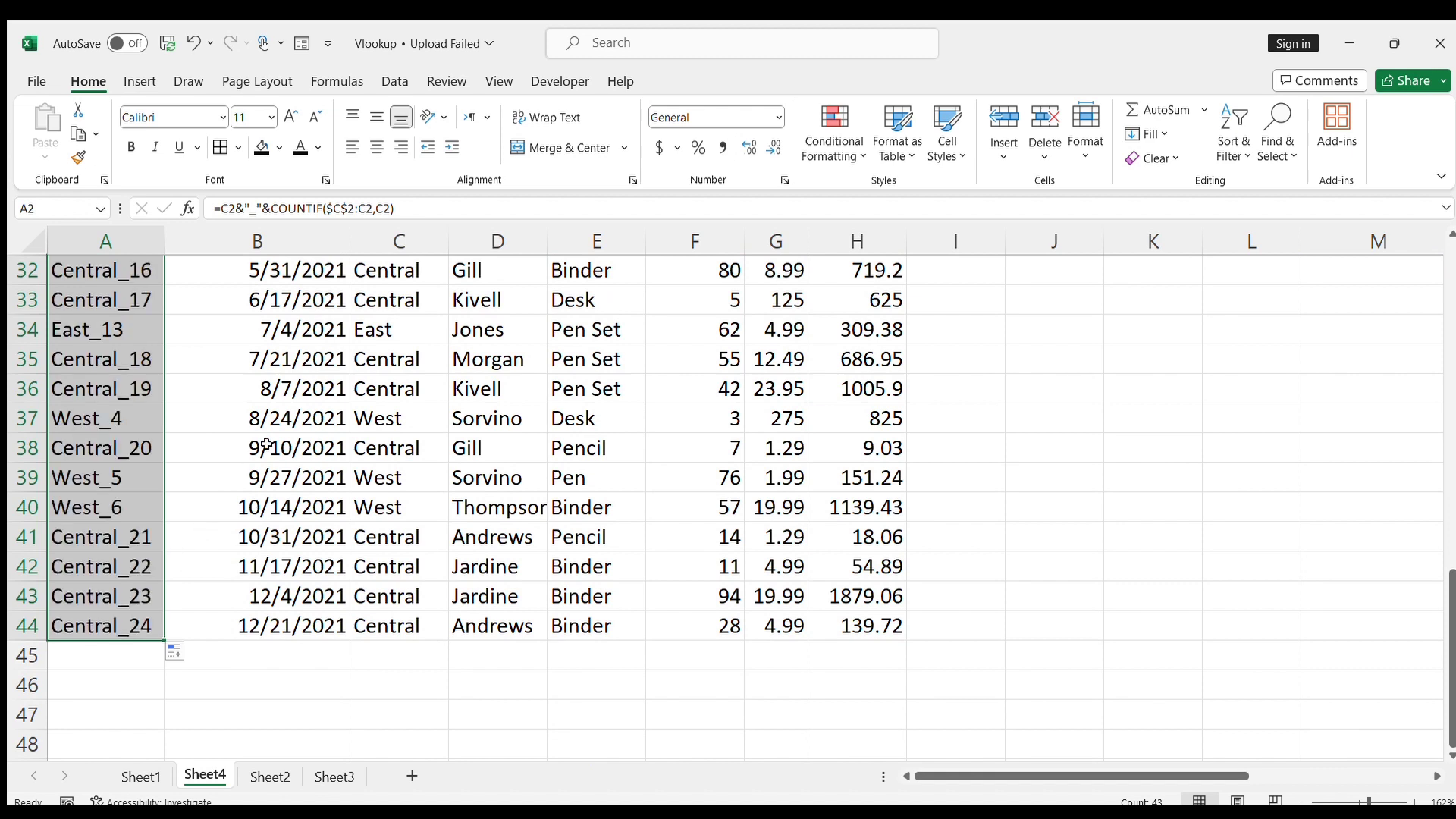
pyautogui.click(266, 445)
pyautogui.scroll(10, 261, 455)
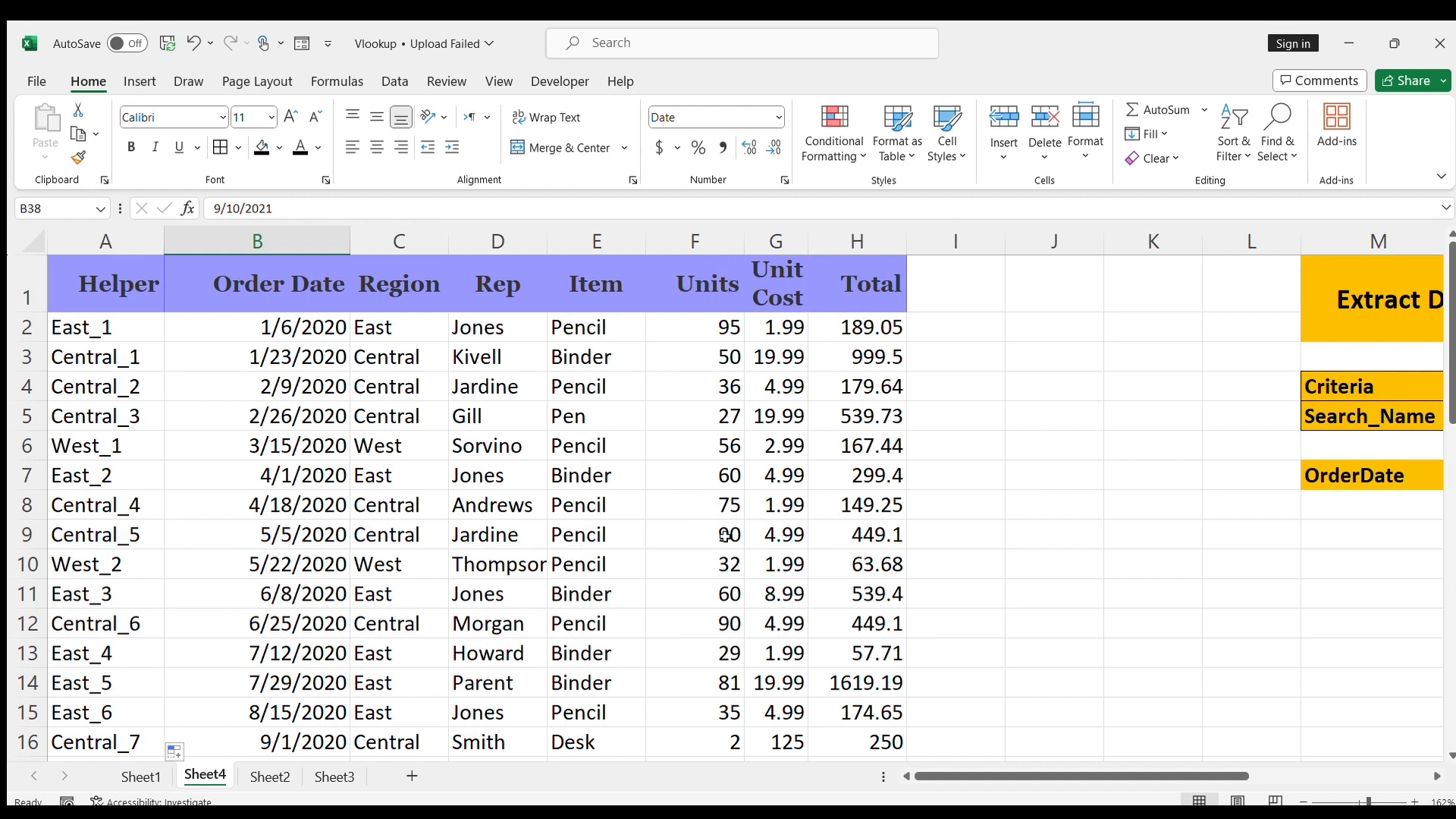
# Step: Examine the completed Helper column alongside the extraction table with its Search_Name criterion and OrderDate to Total headings
pyautogui.hscroll(4, 721, 536)
pyautogui.hscroll(-4, 721, 536)
pyautogui.hscroll(6, 910, 566)
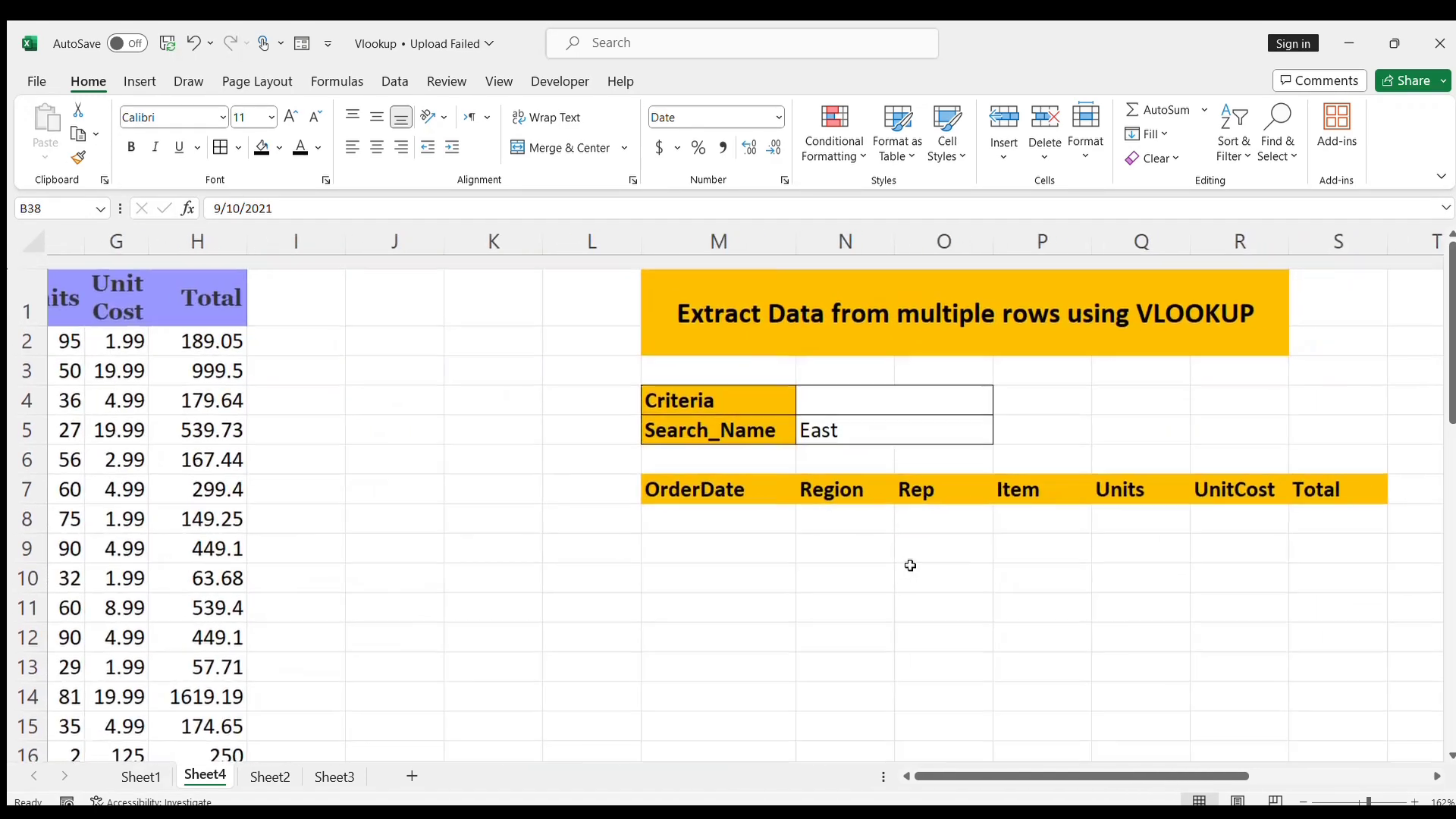
pyautogui.keyDown('ctrl'); pyautogui.scroll(-5, 910, 566); pyautogui.keyUp('ctrl')
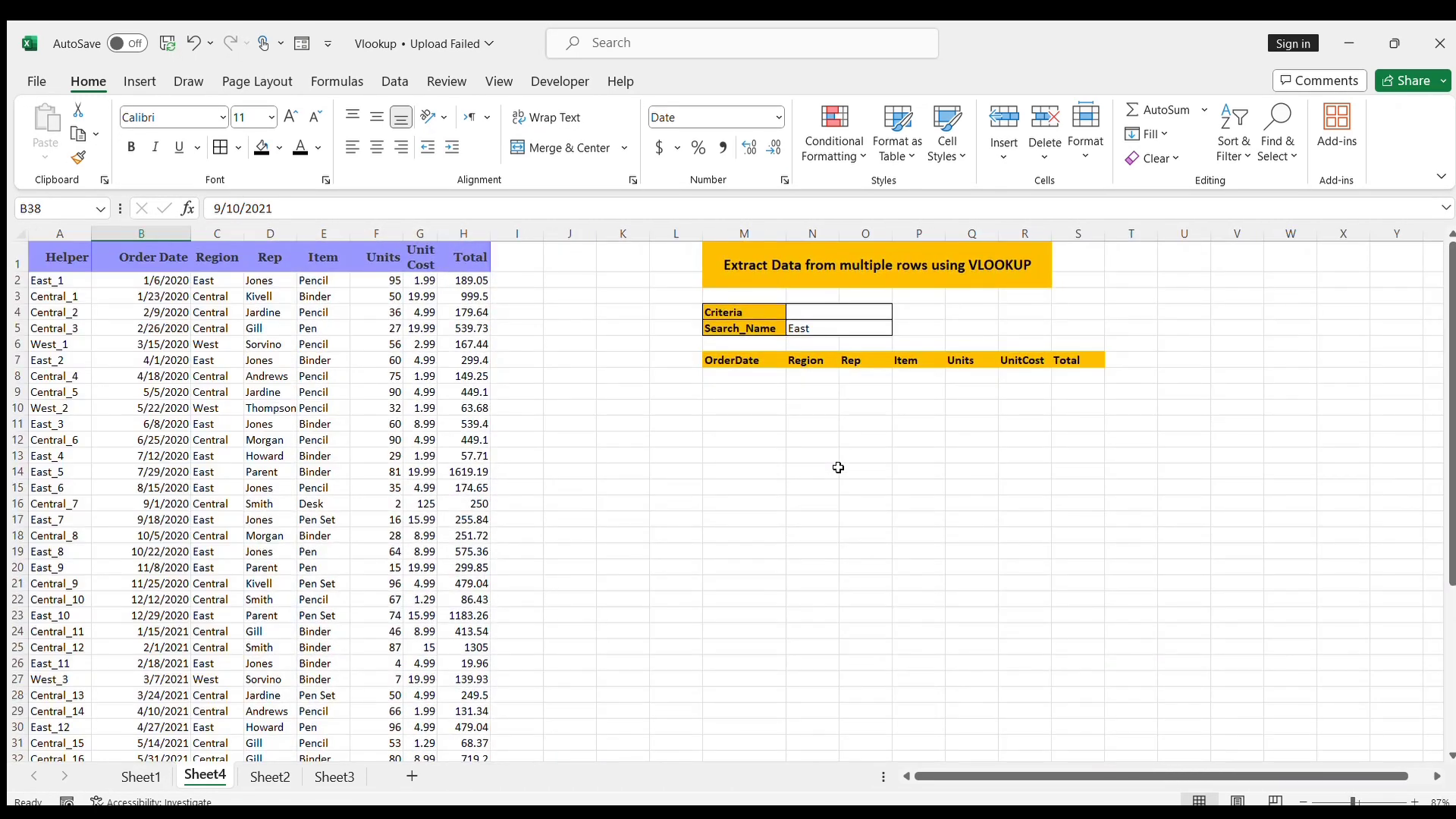
pyautogui.keyDown('ctrl'); pyautogui.scroll(2, 838, 468); pyautogui.keyUp('ctrl')
pyautogui.hscroll(-2, 417, 471)
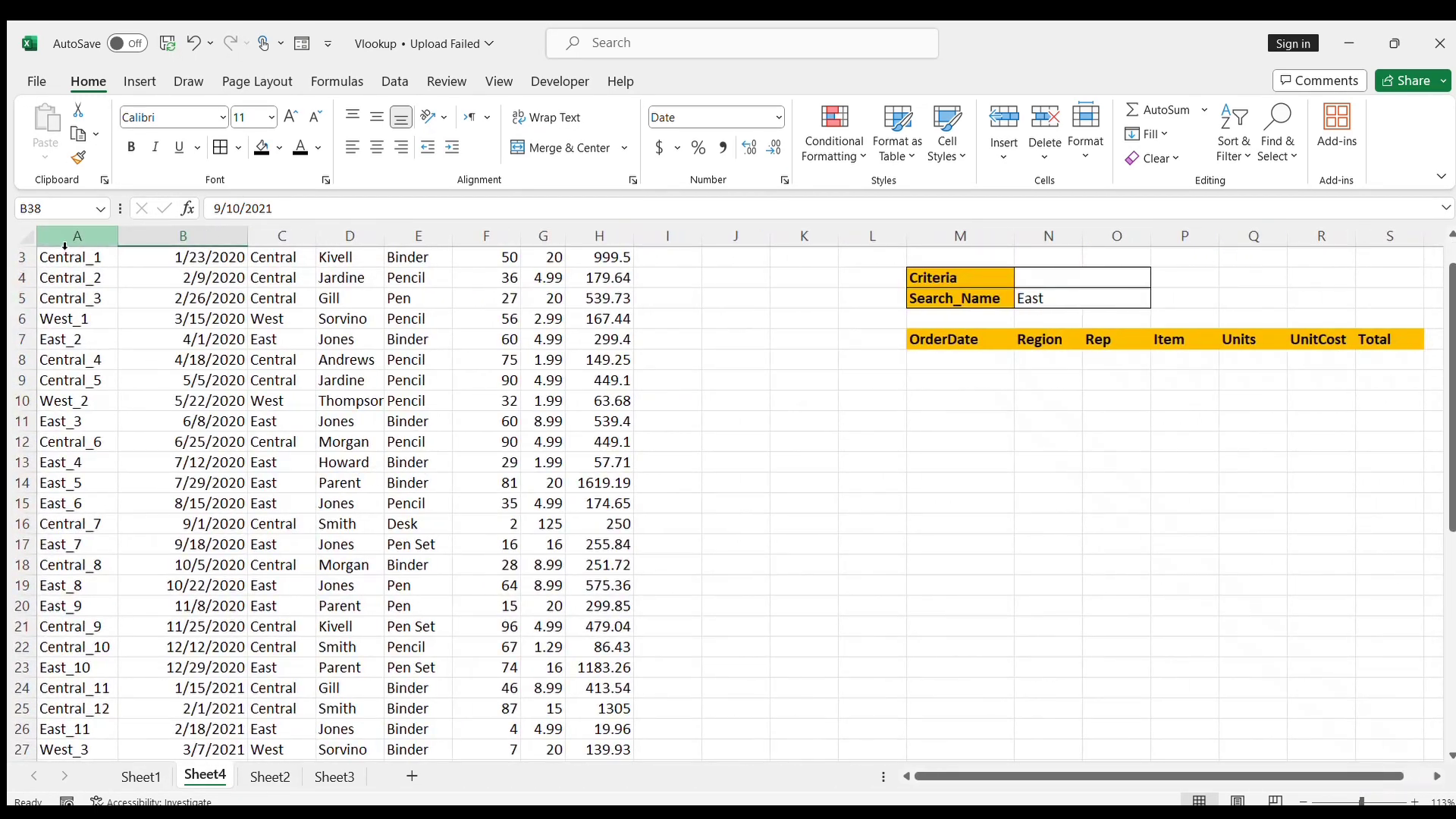
pyautogui.scroll(1, 114, 424)
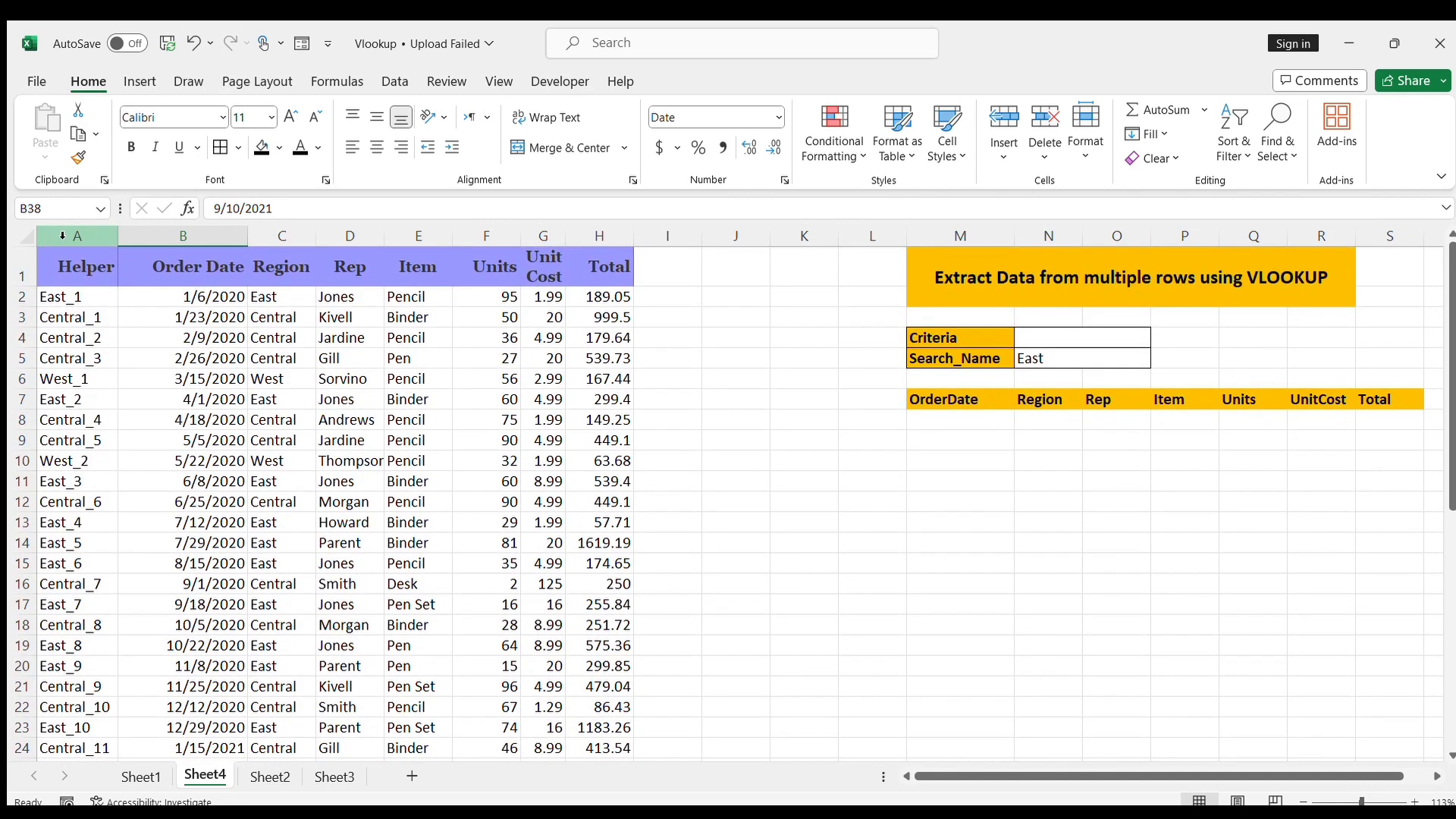
pyautogui.click(62, 238)
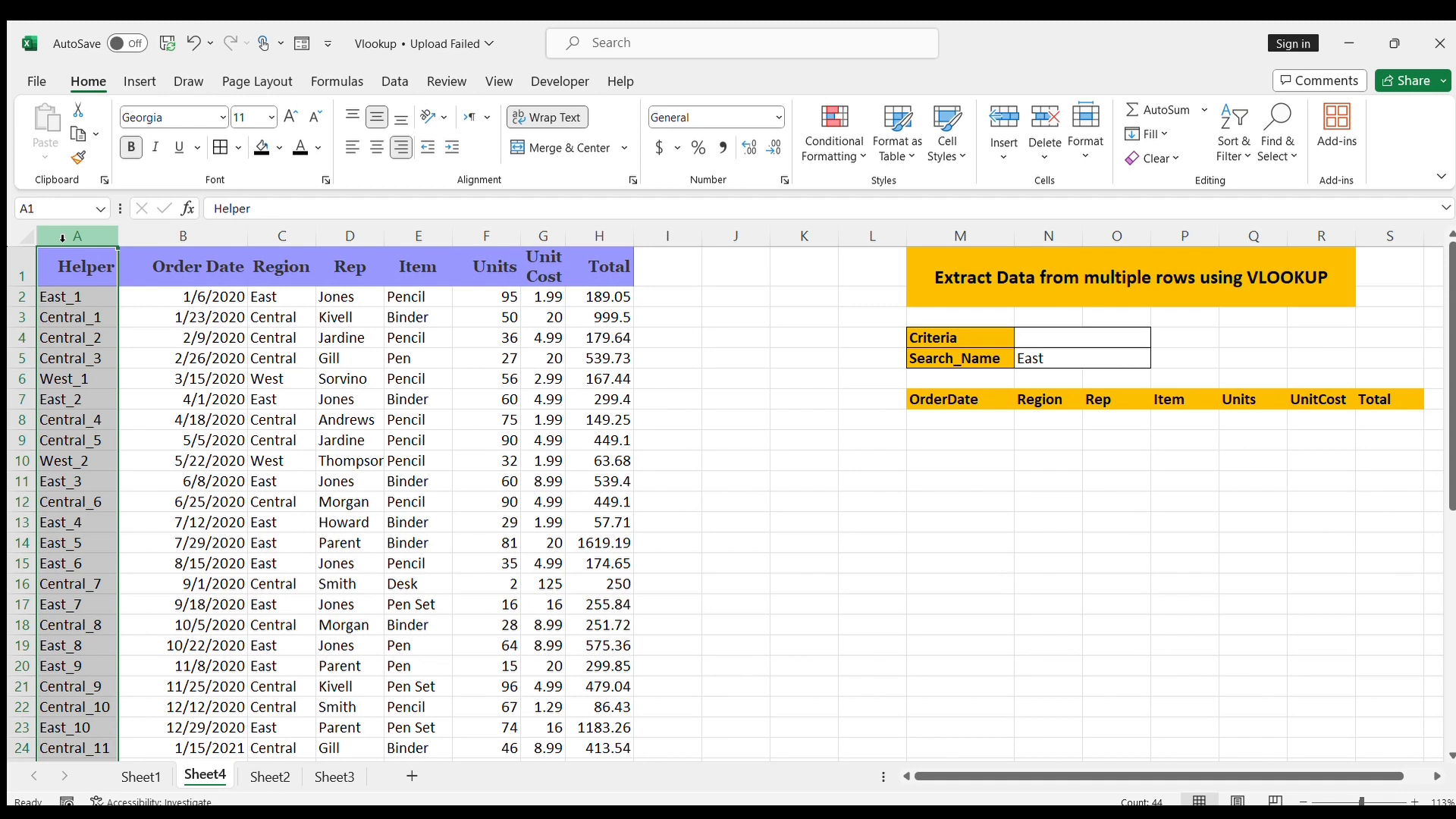
pyautogui.click(993, 482)
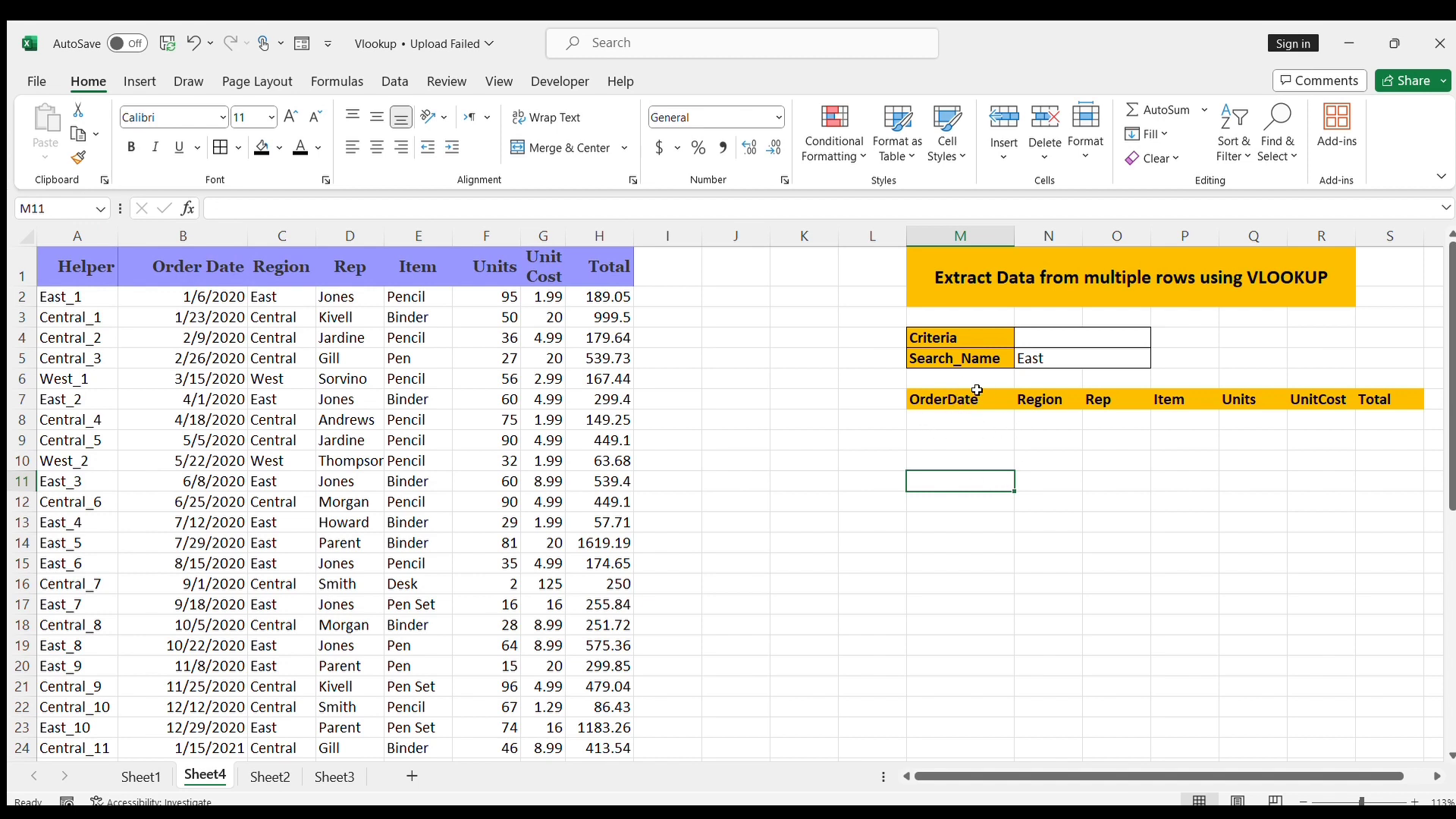
pyautogui.click(1032, 415)
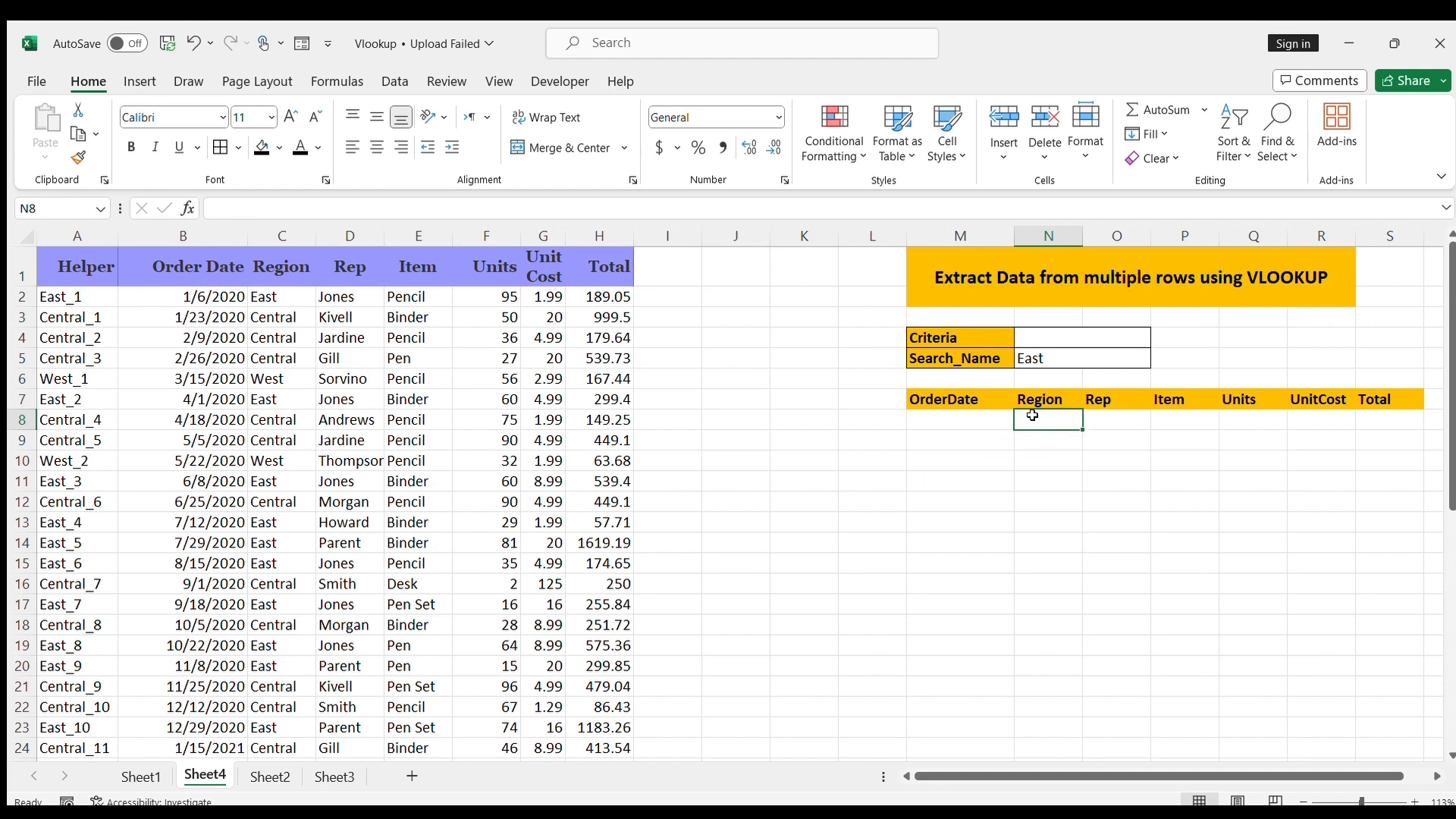
pyautogui.press('Right')
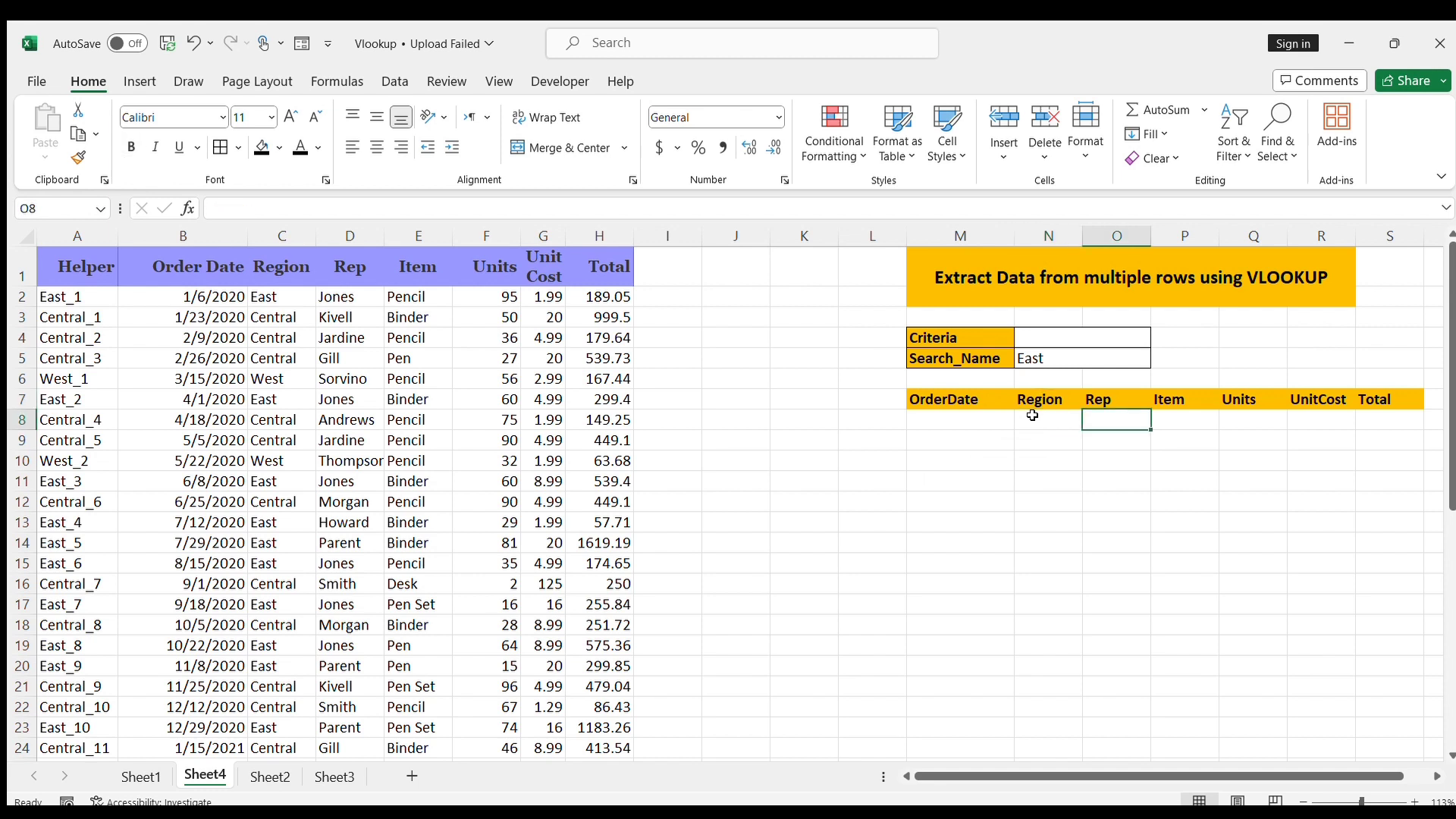
pyautogui.press('Right')
pyautogui.press('Right')
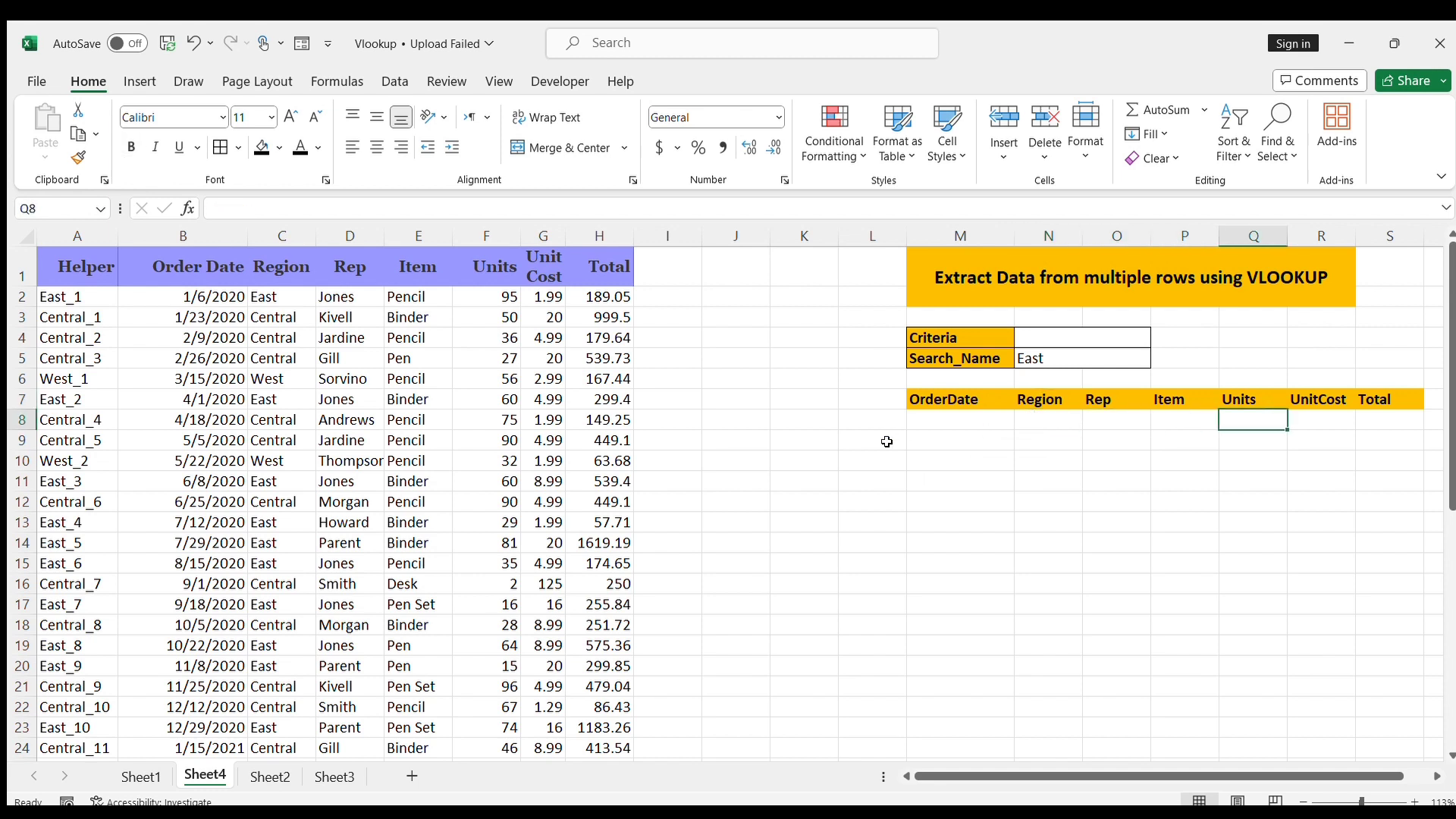
# Step: Delete the Criteria label from cell M4 above the Search_Name row
pyautogui.moveTo(938, 331); pyautogui.dragTo(1053, 333)
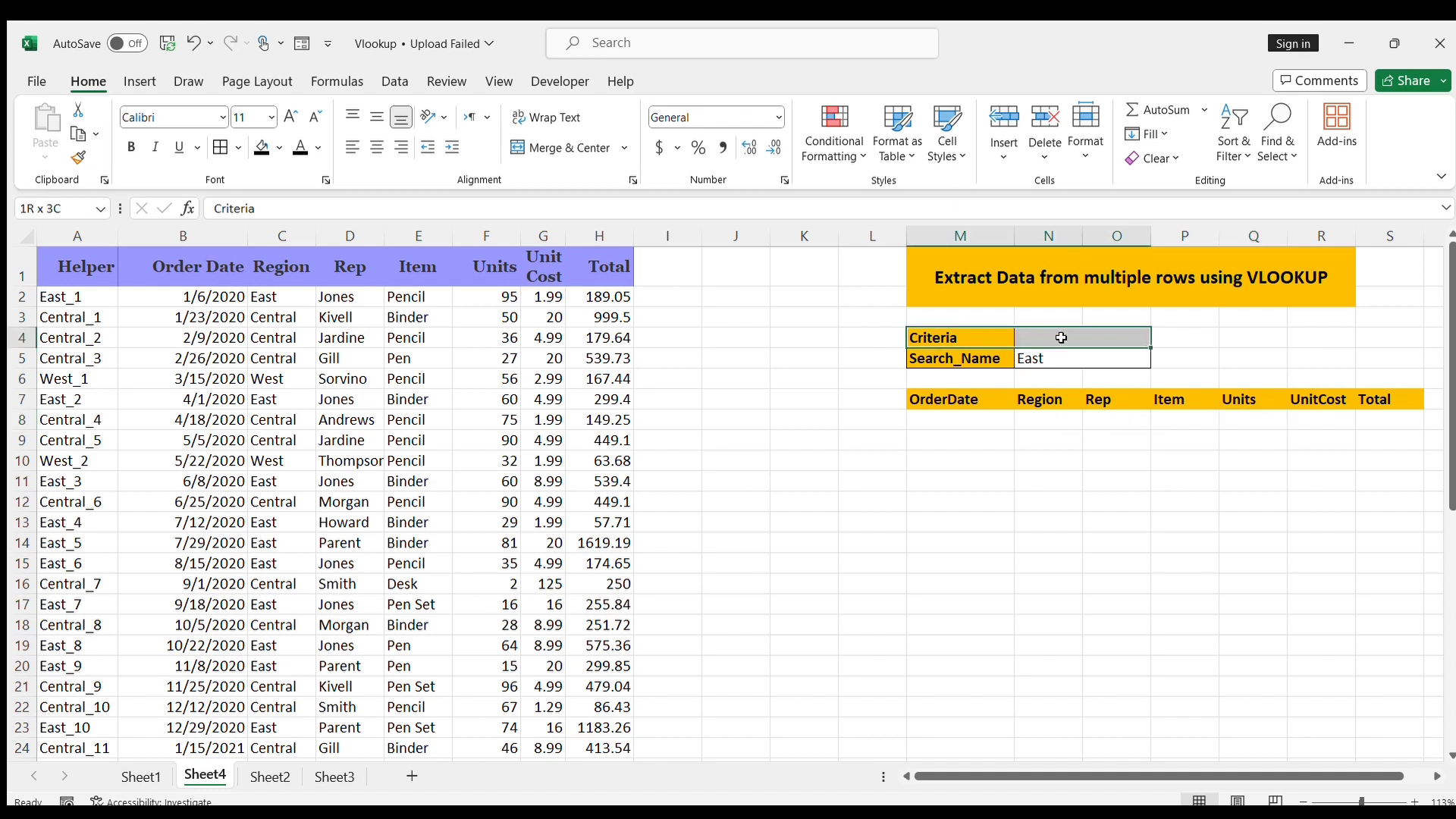
pyautogui.click(945, 372)
pyautogui.click(924, 338)
pyautogui.press('Delete')
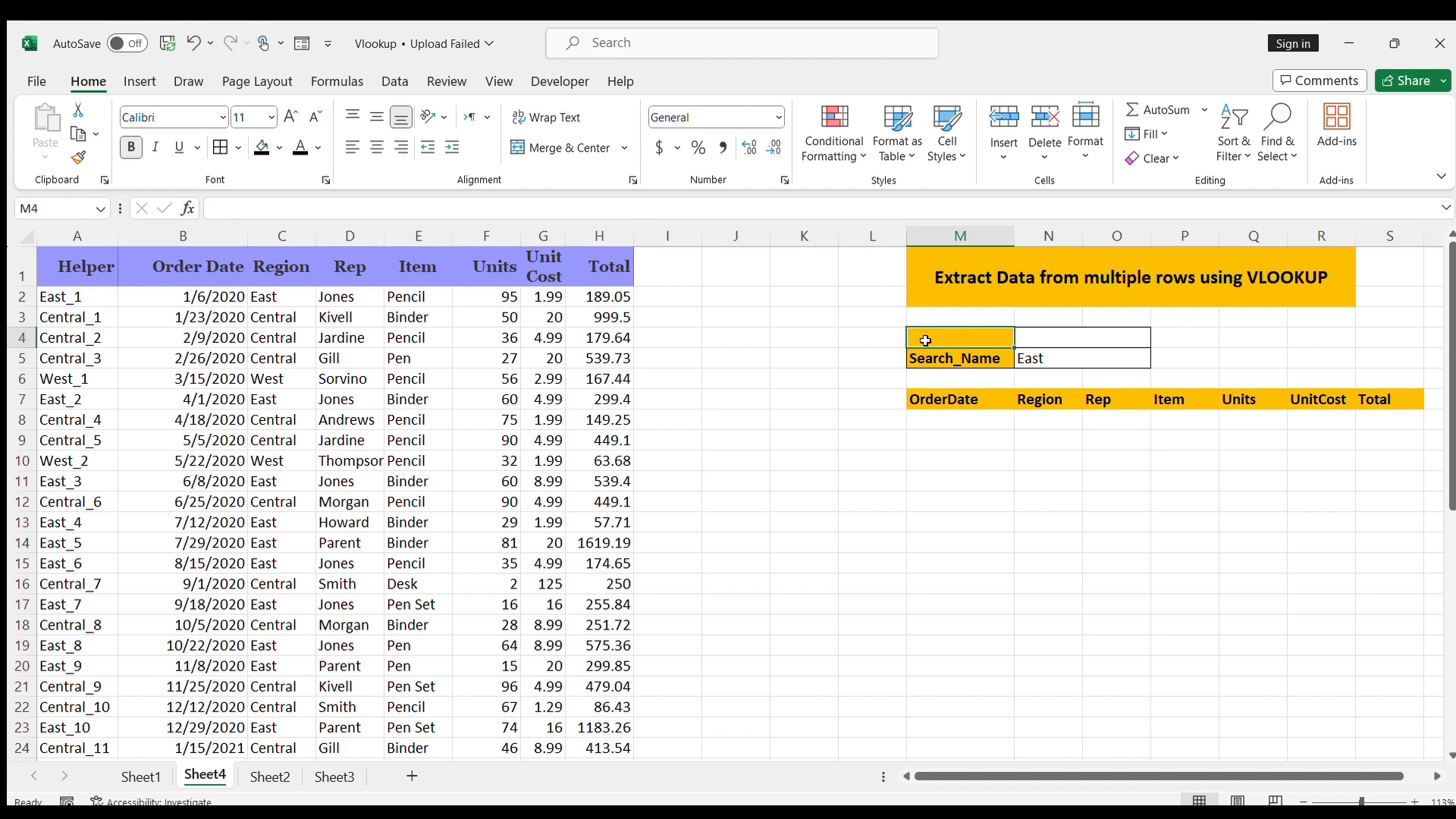
# Step: Try to copy the plain format of blank cell K4 onto the emptied criteria row in row 4
pyautogui.click(827, 343)
pyautogui.click(78, 157)
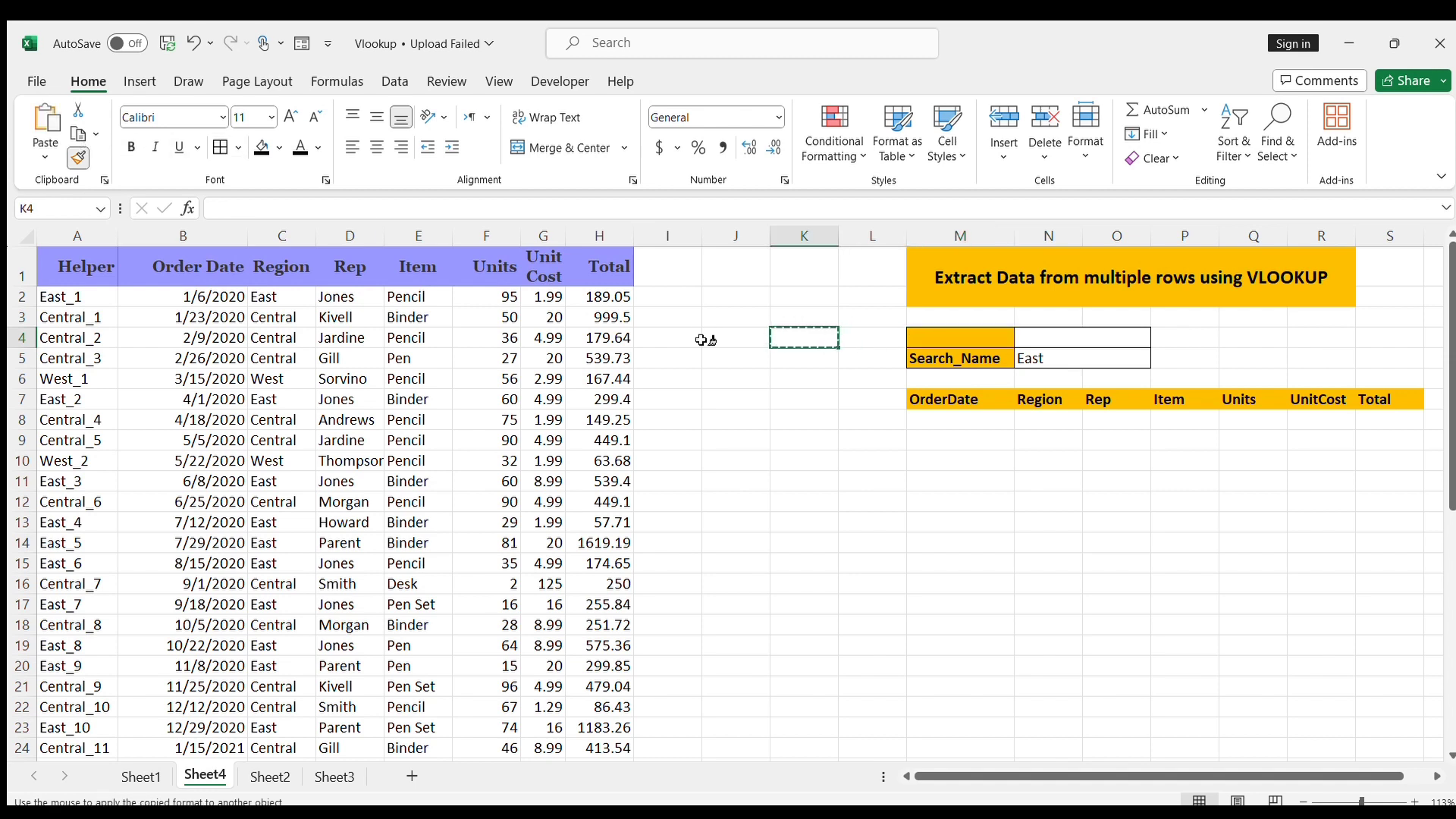
pyautogui.moveTo(978, 340); pyautogui.dragTo(1125, 347)
pyautogui.hotkey('ctrl', 'z')
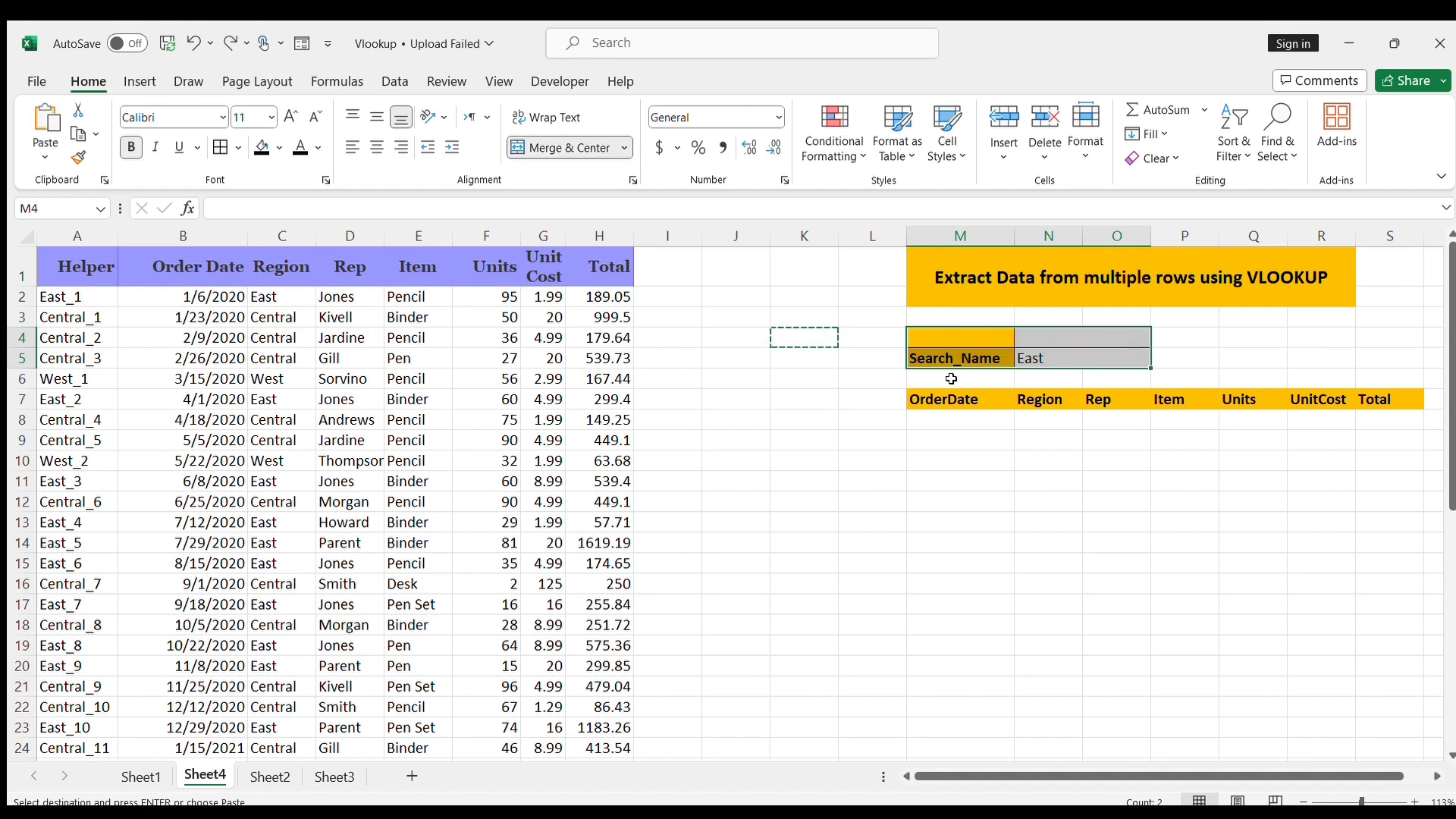
# Step: Remove the fill and borders from the empty row 4 cells above Search_Name by applying blank cell K5's format
pyautogui.click(814, 351)
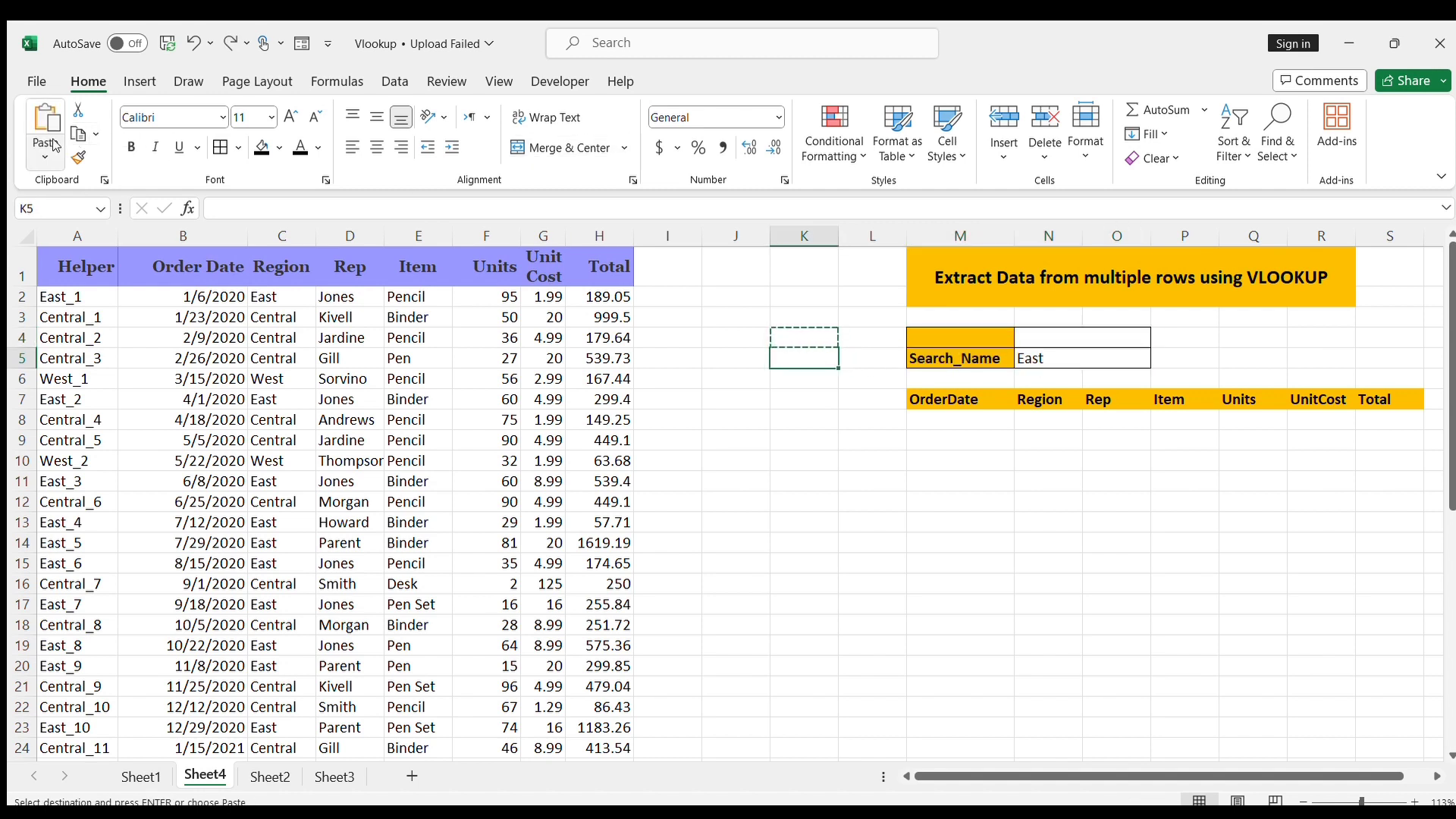
pyautogui.click(78, 157)
pyautogui.moveTo(957, 338); pyautogui.dragTo(1056, 333)
pyautogui.click(816, 355)
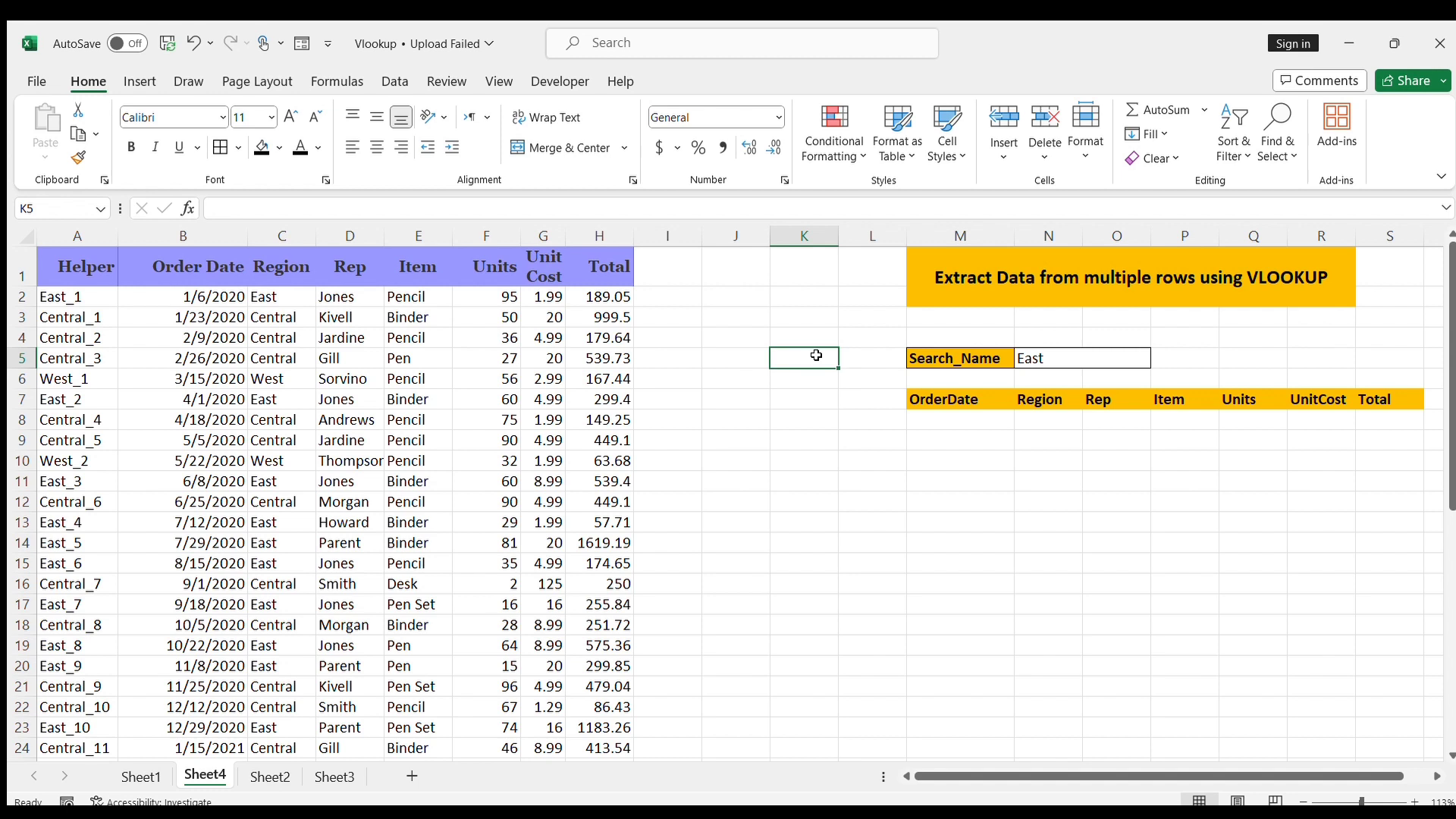
pyautogui.press('Down')
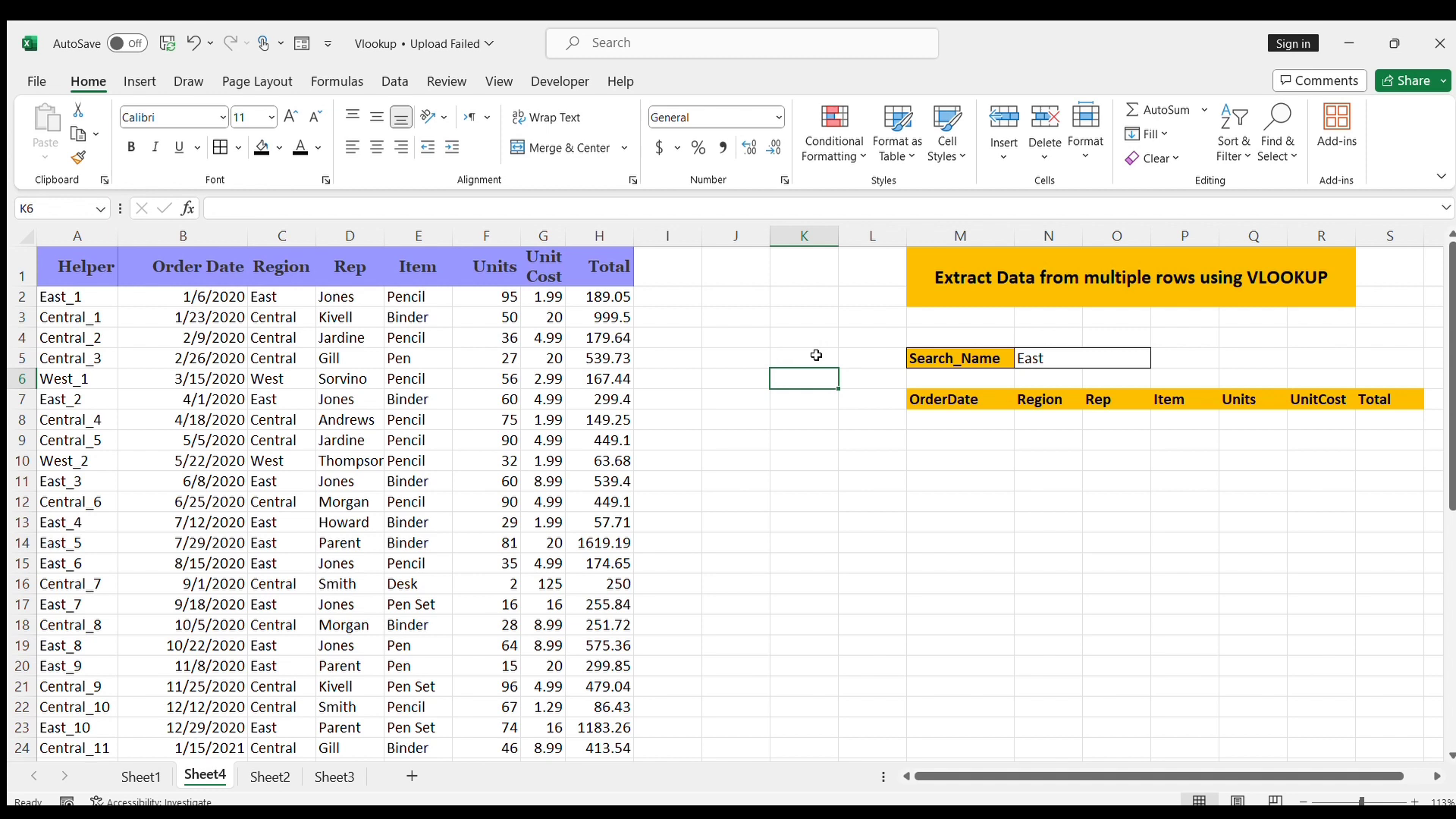
pyautogui.press('Right')
pyautogui.press('Right')
pyautogui.press('Right')
pyautogui.press('Down')
pyautogui.press('Down')
pyautogui.press('Left')
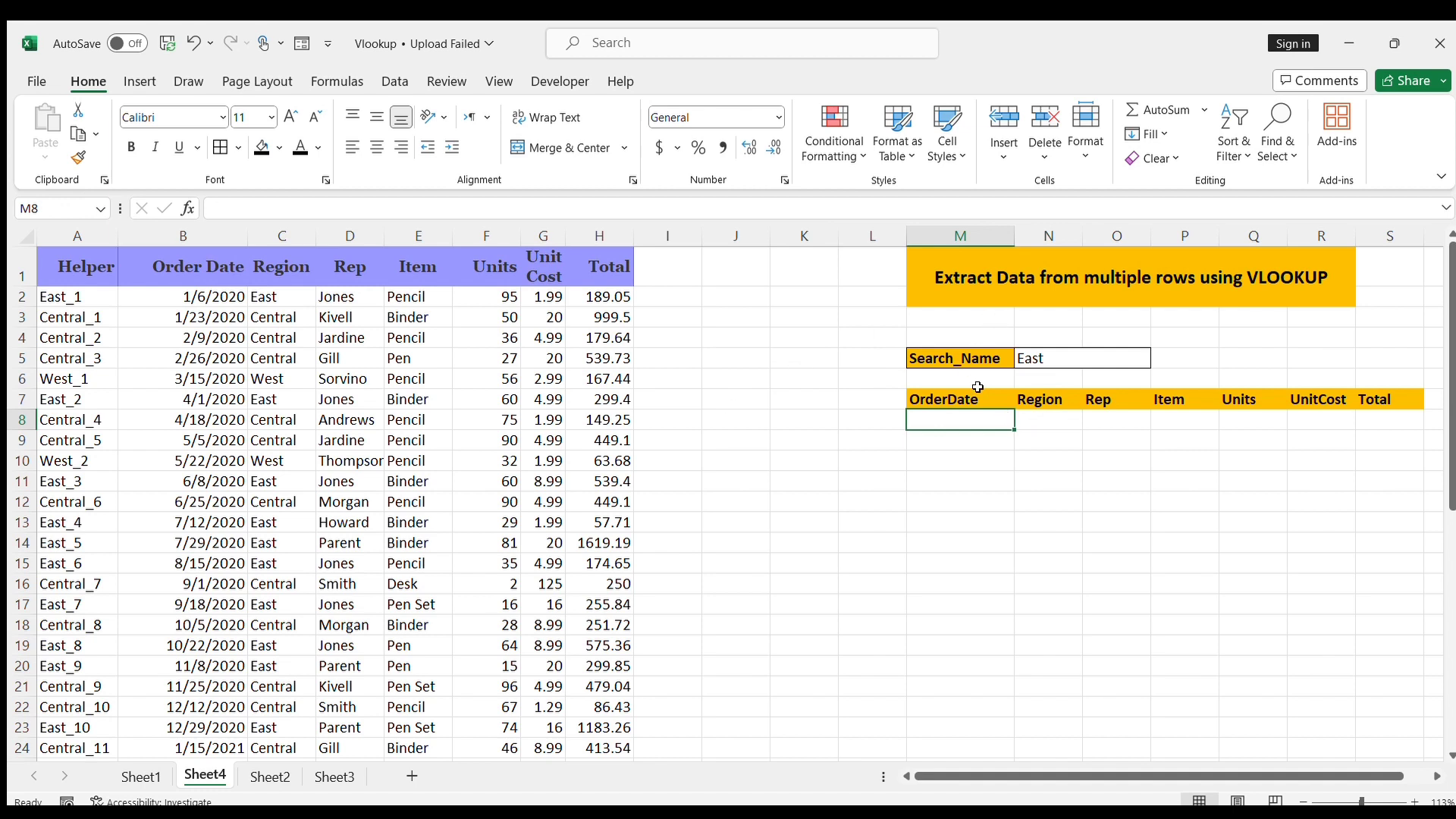
pyautogui.write('=')
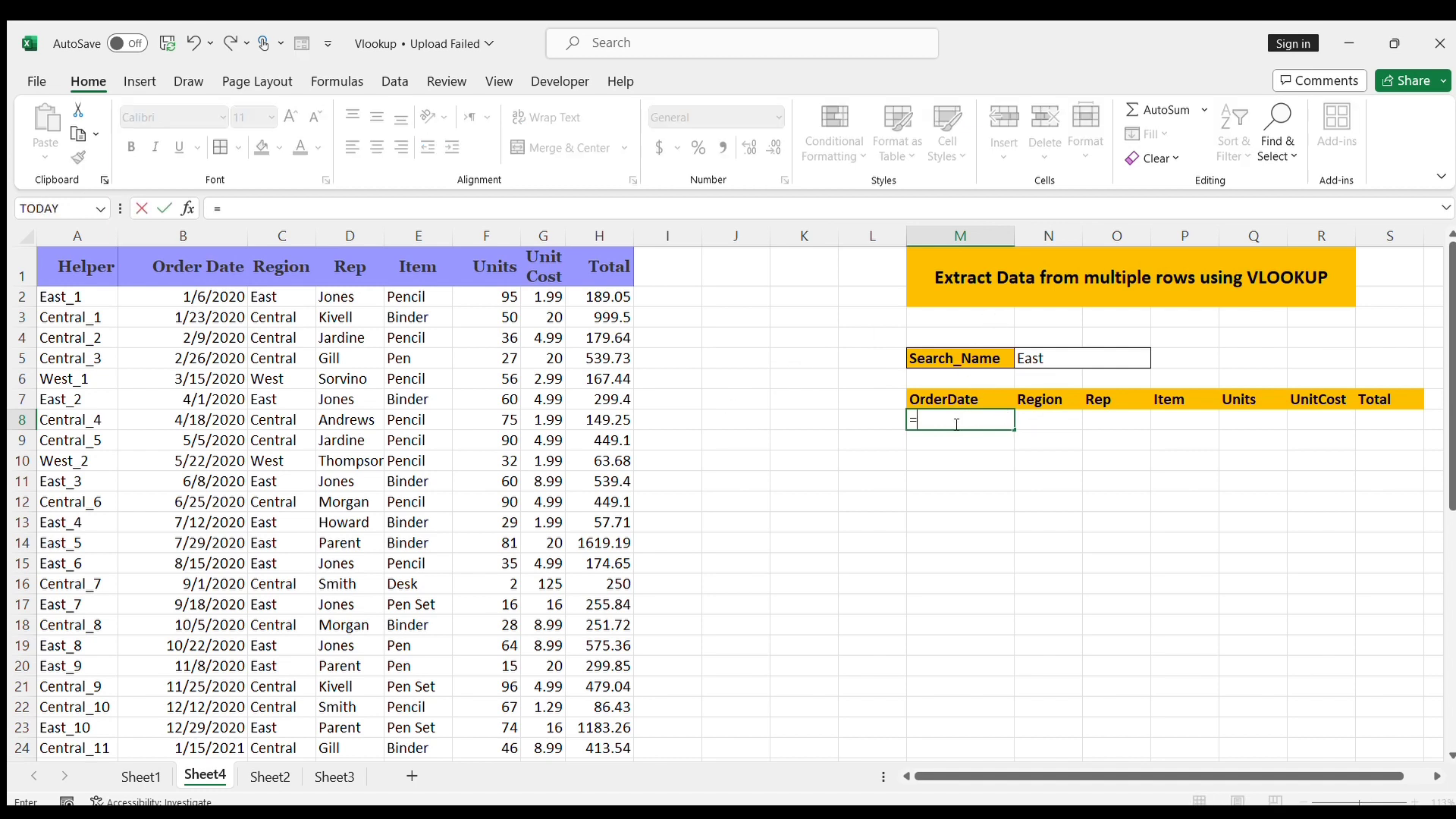
pyautogui.press('Escape')
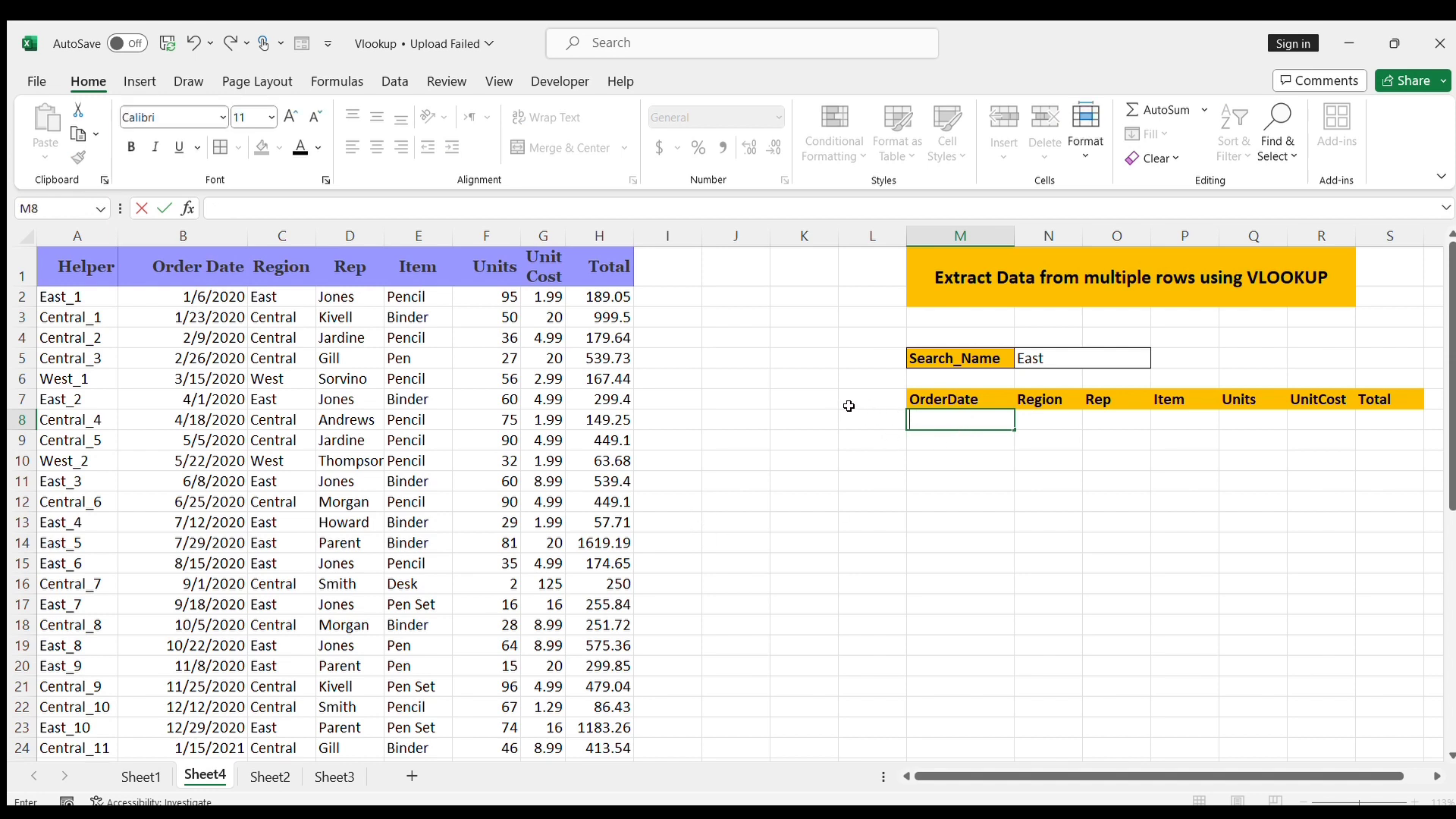
# Step: Add a serial number column header S.no in cell L7, beside the OrderDate heading
pyautogui.click(67, 234)
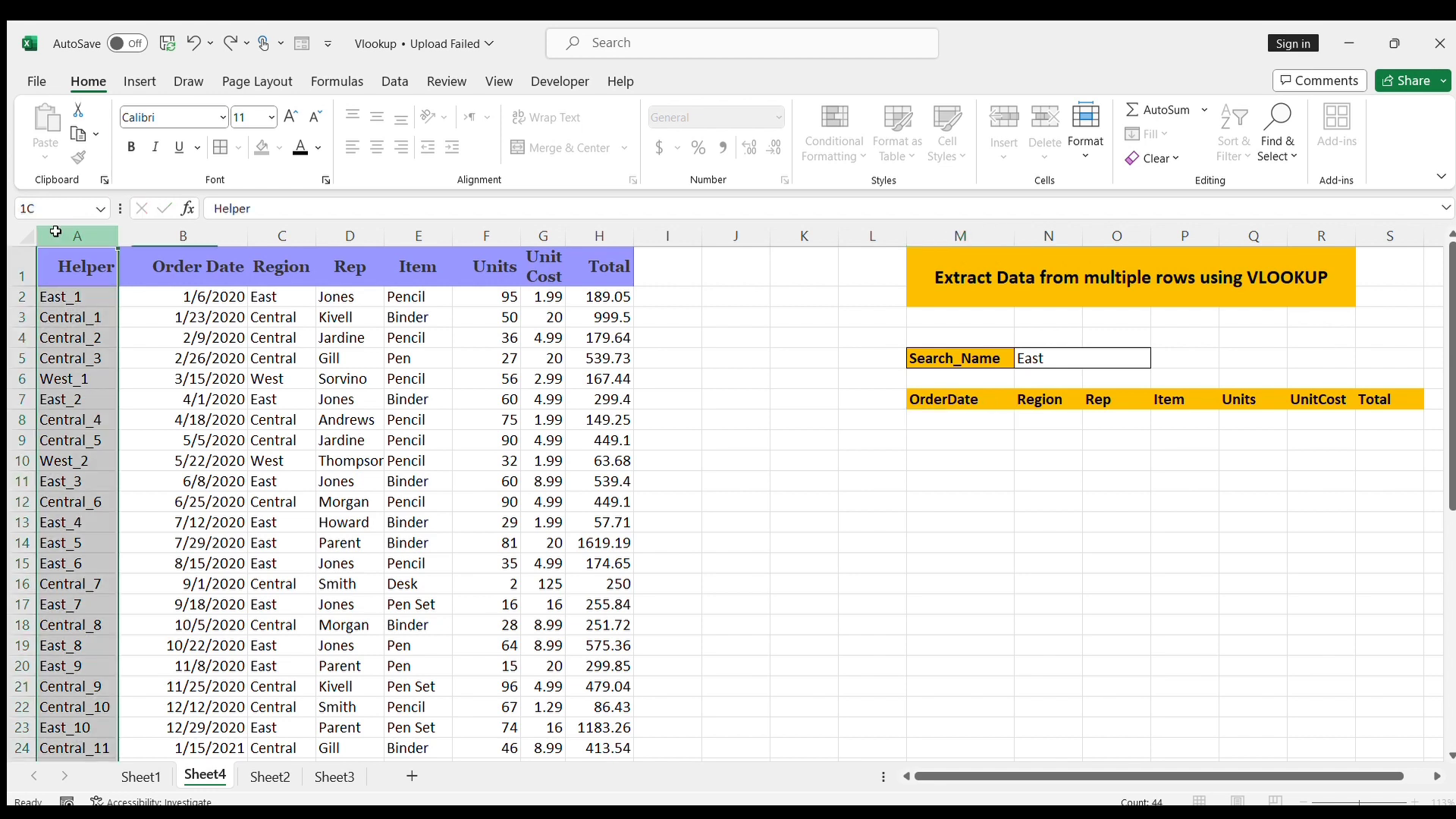
pyautogui.click(875, 400)
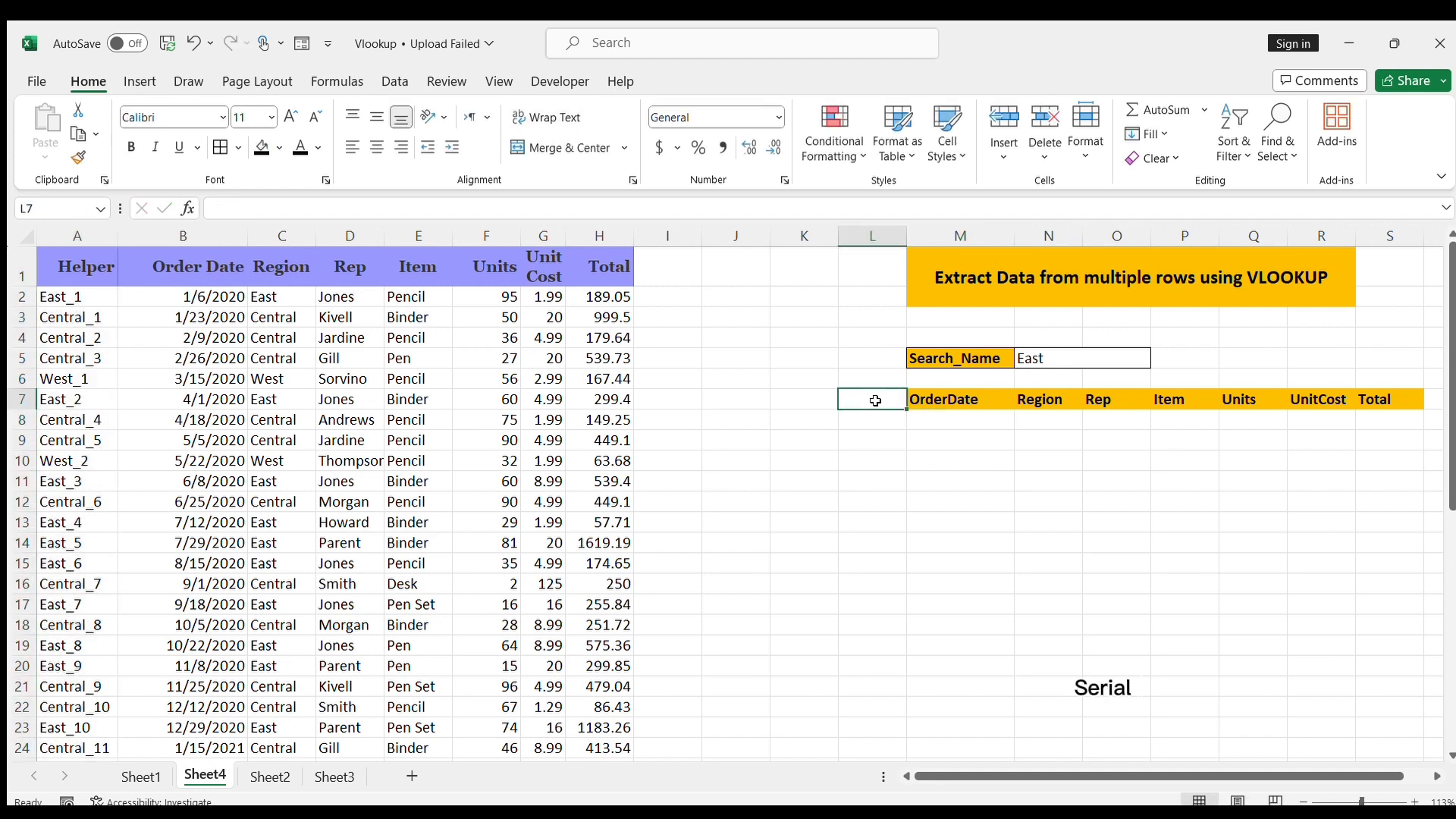
pyautogui.write('S.no')
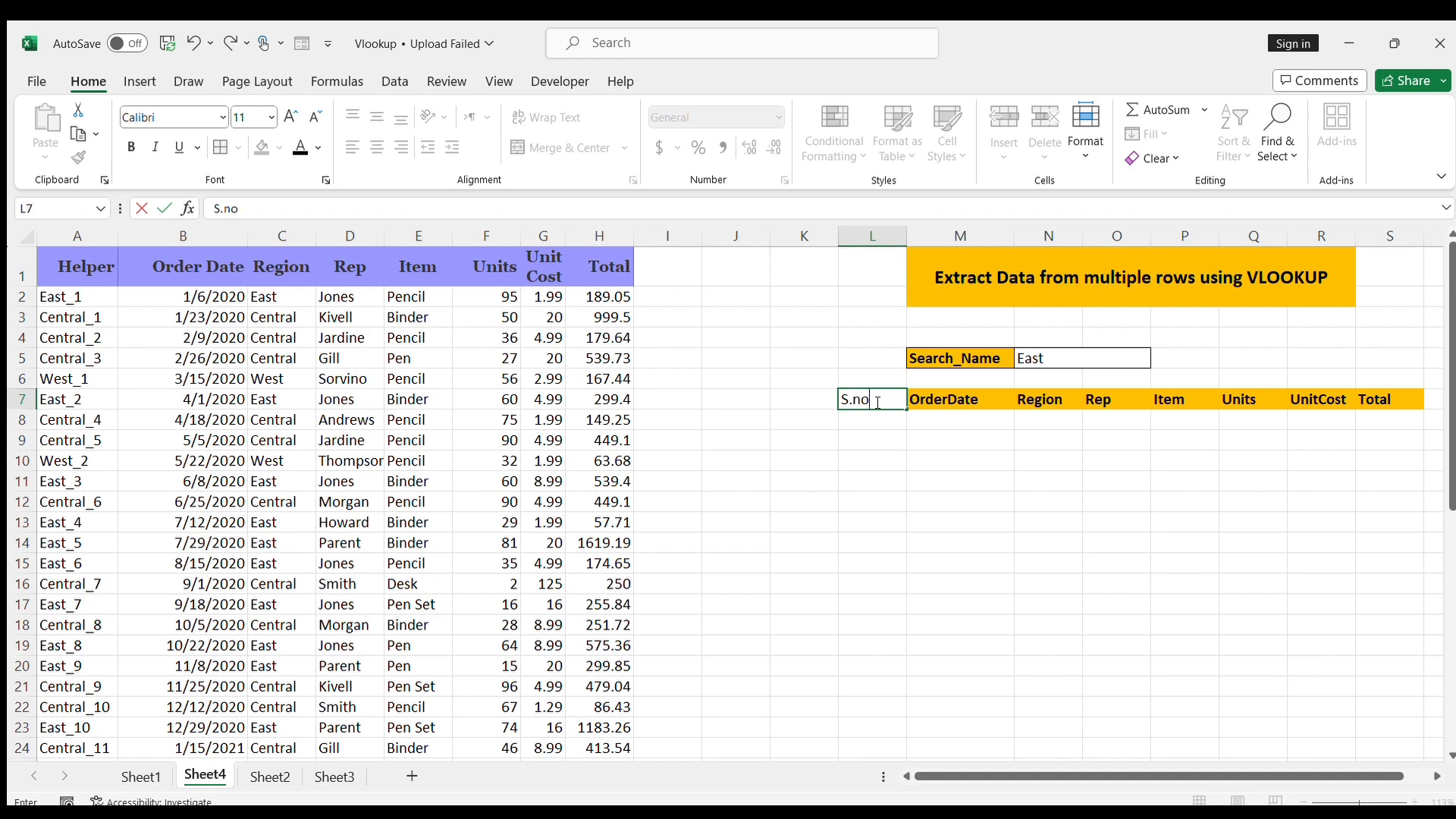
pyautogui.press('Return')
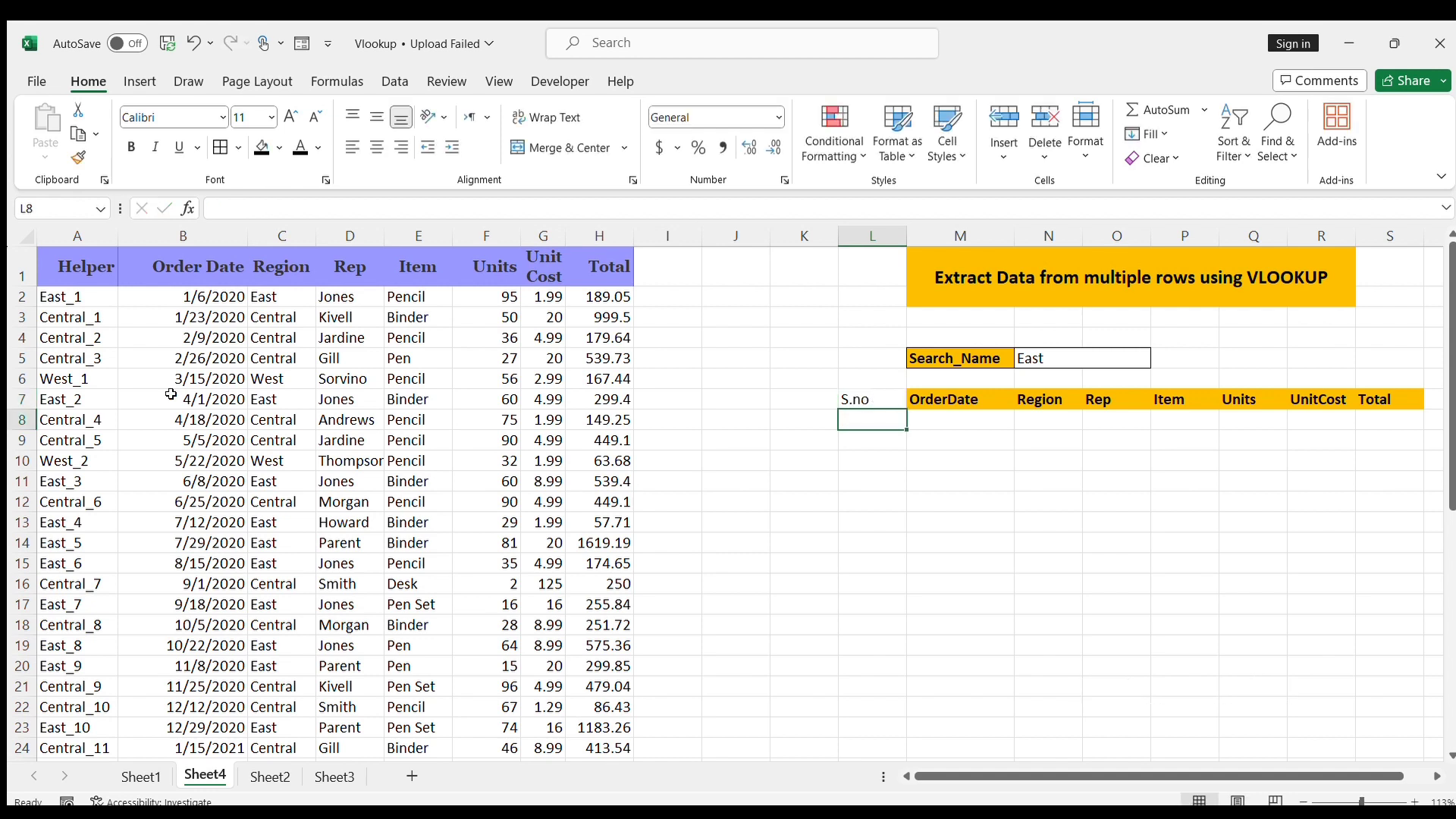
# Step: Enter the serial numbers 1, 2 and 3 in cells L8 to L10 under the S.no header
pyautogui.click(94, 292)
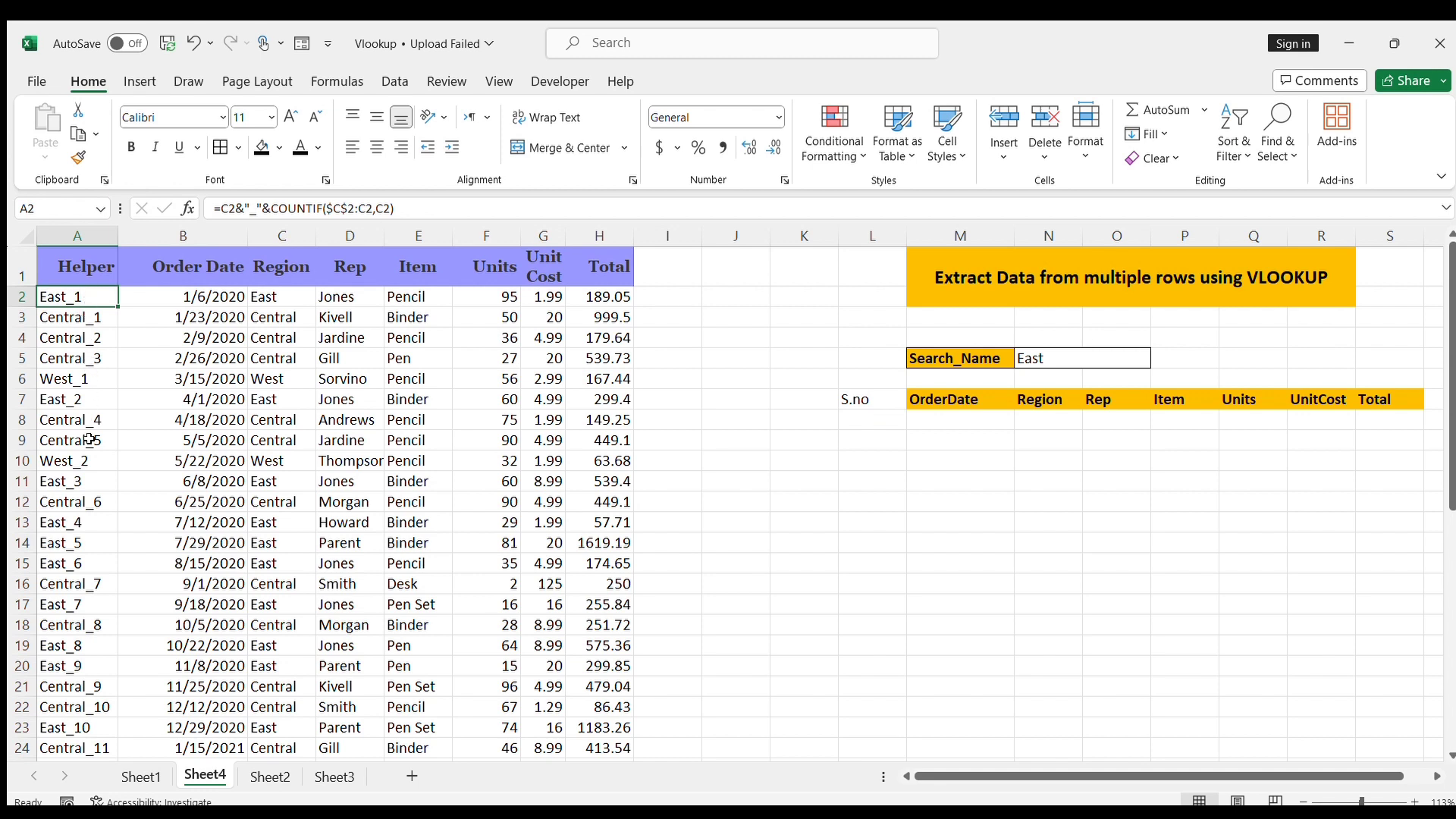
pyautogui.click(910, 480)
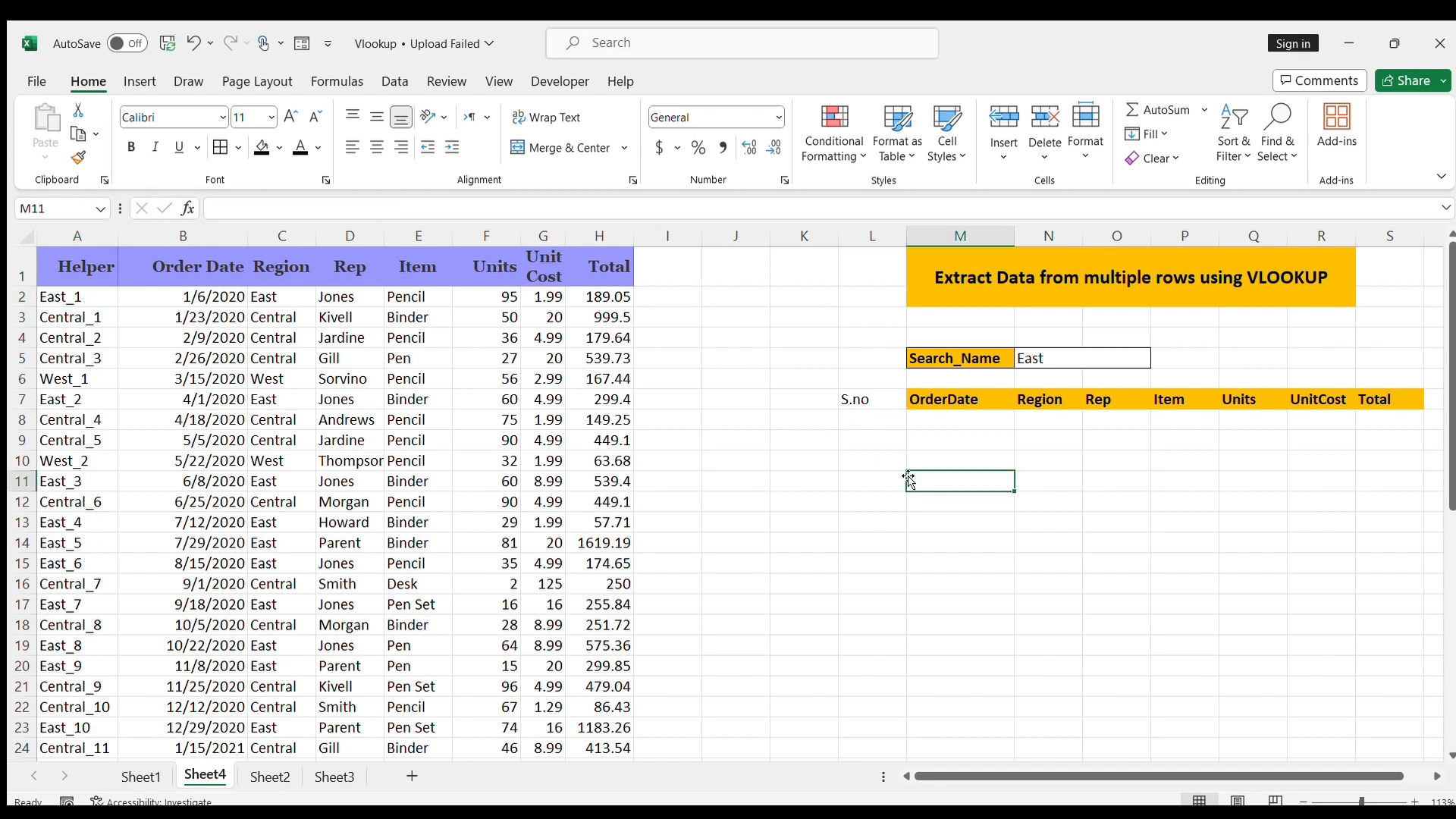
pyautogui.click(866, 421)
pyautogui.write('1')
pyautogui.press('Return')
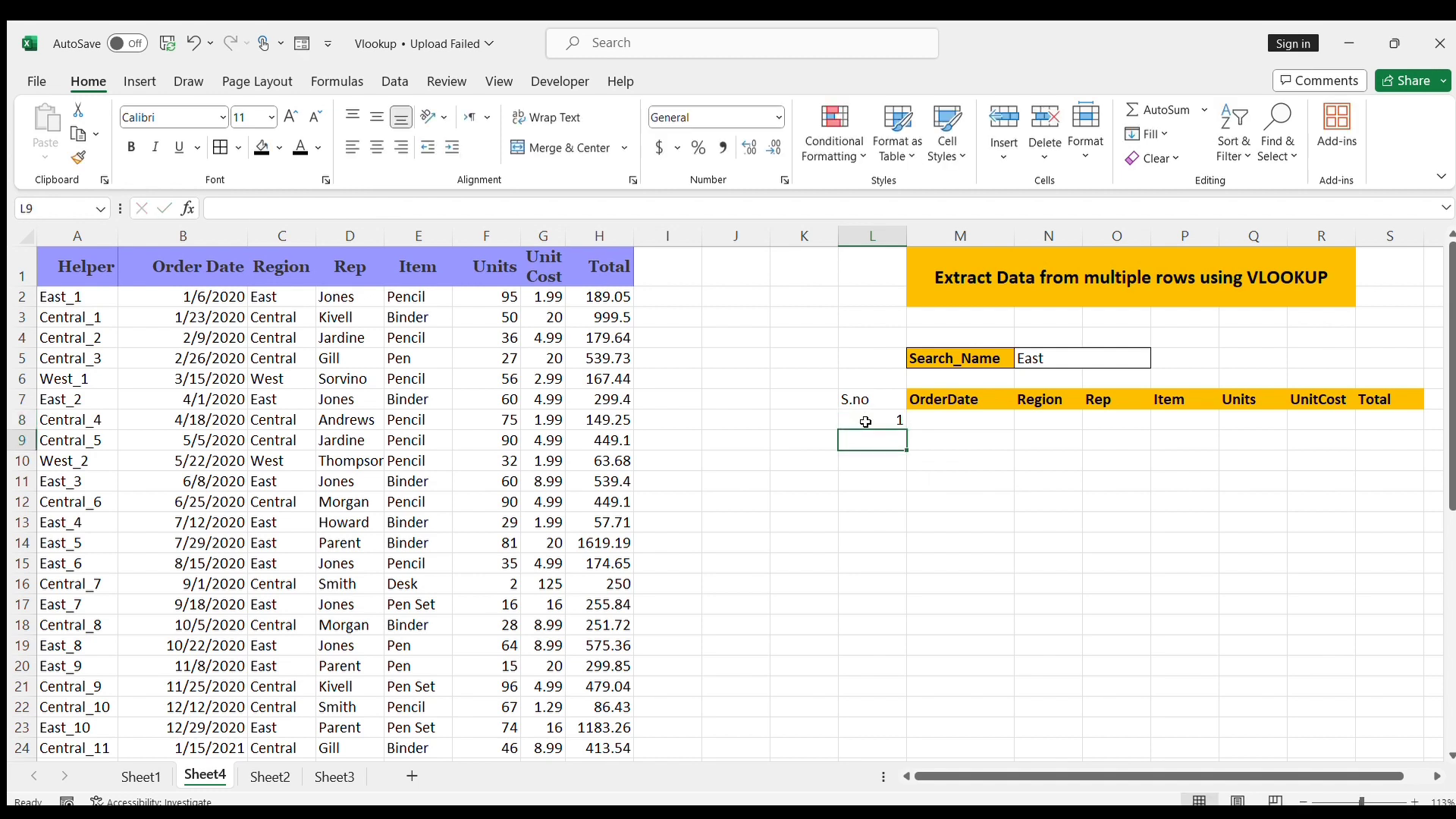
pyautogui.write('2')
pyautogui.press('Return')
pyautogui.write('3')
pyautogui.press('Return')
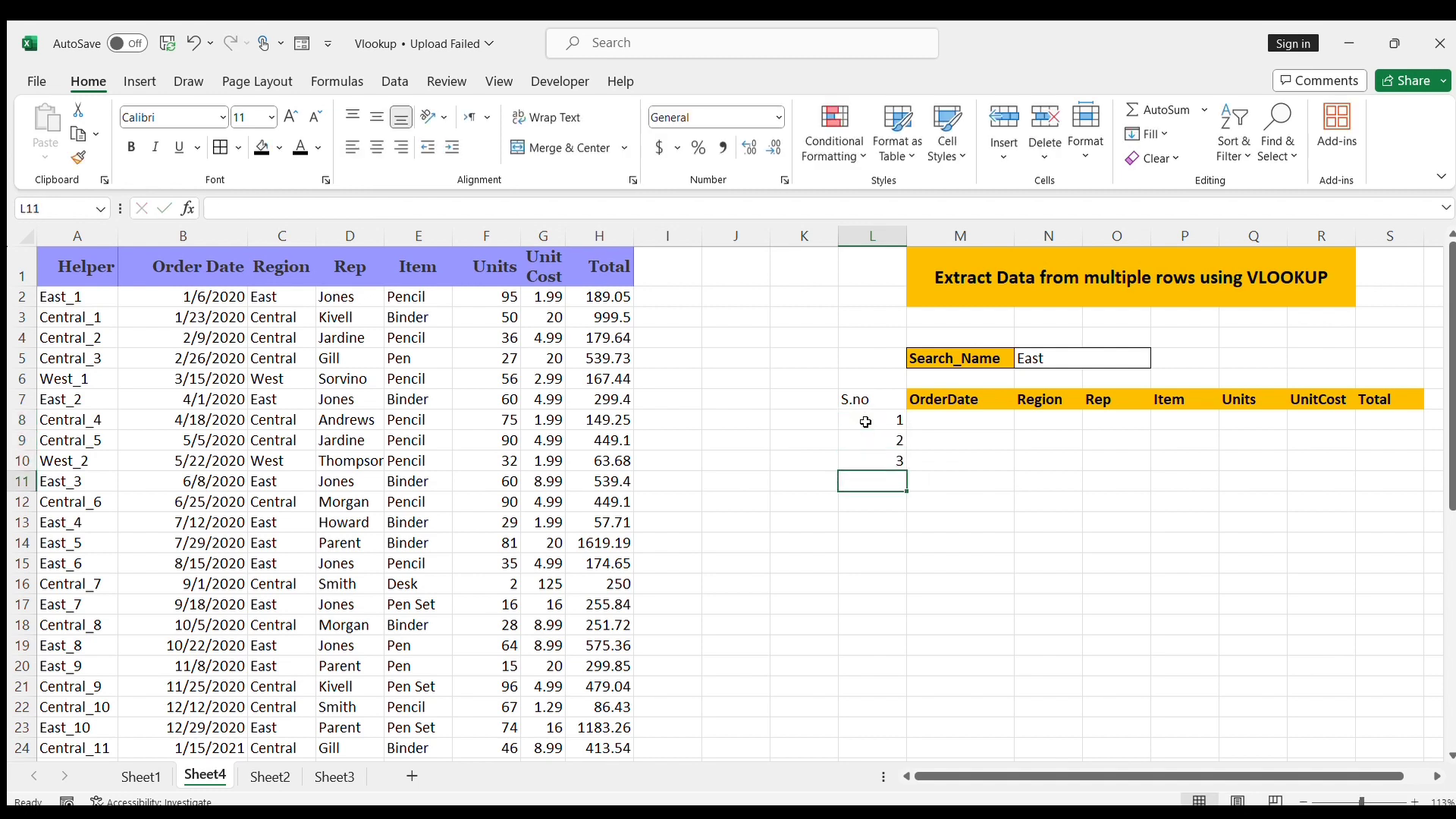
# Step: Extend the serial number series from L8:L10 down to row 44
pyautogui.moveTo(883, 421); pyautogui.dragTo(880, 680)
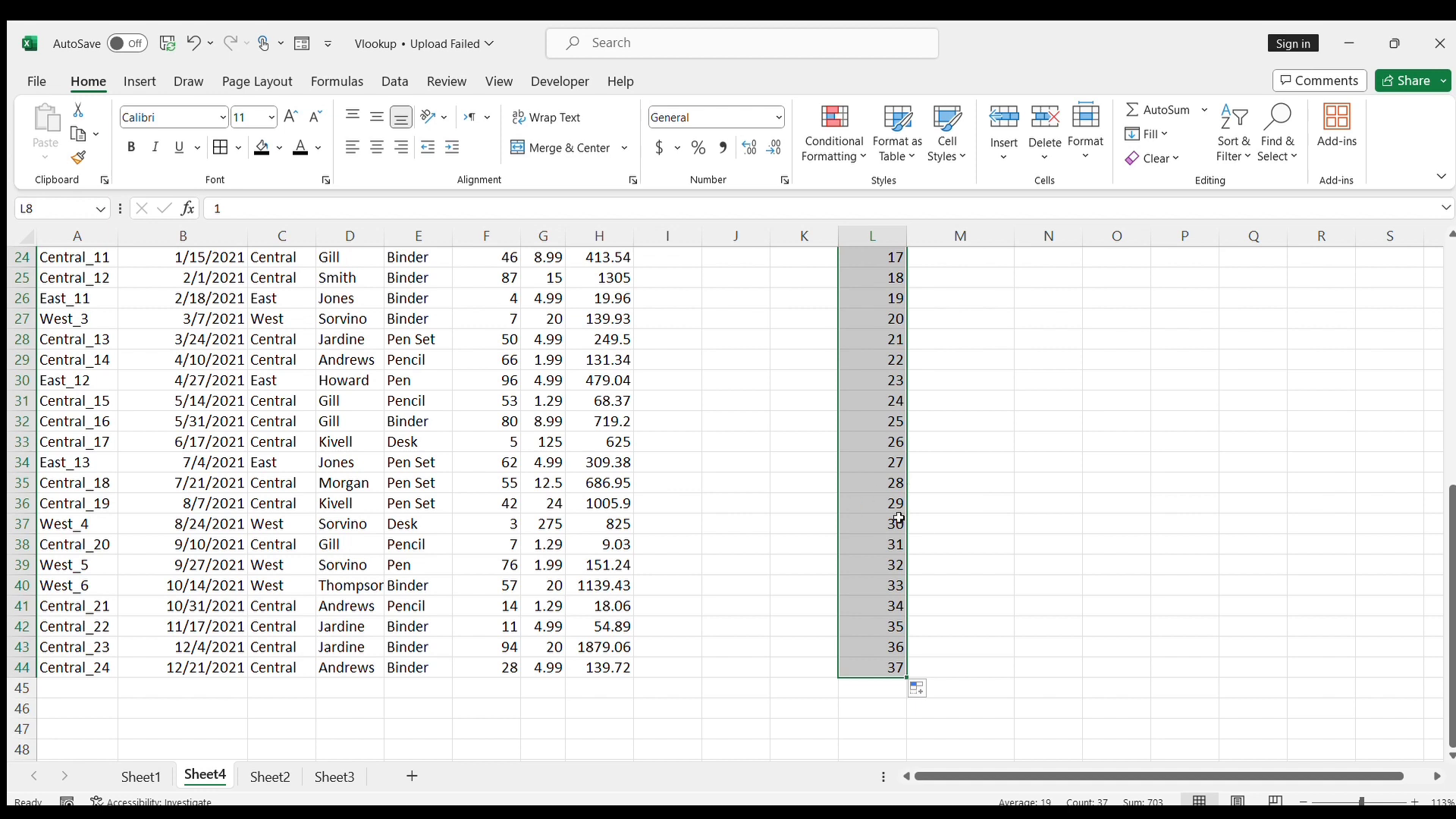
pyautogui.scroll(4, 883, 553)
pyautogui.scroll(1, 884, 553)
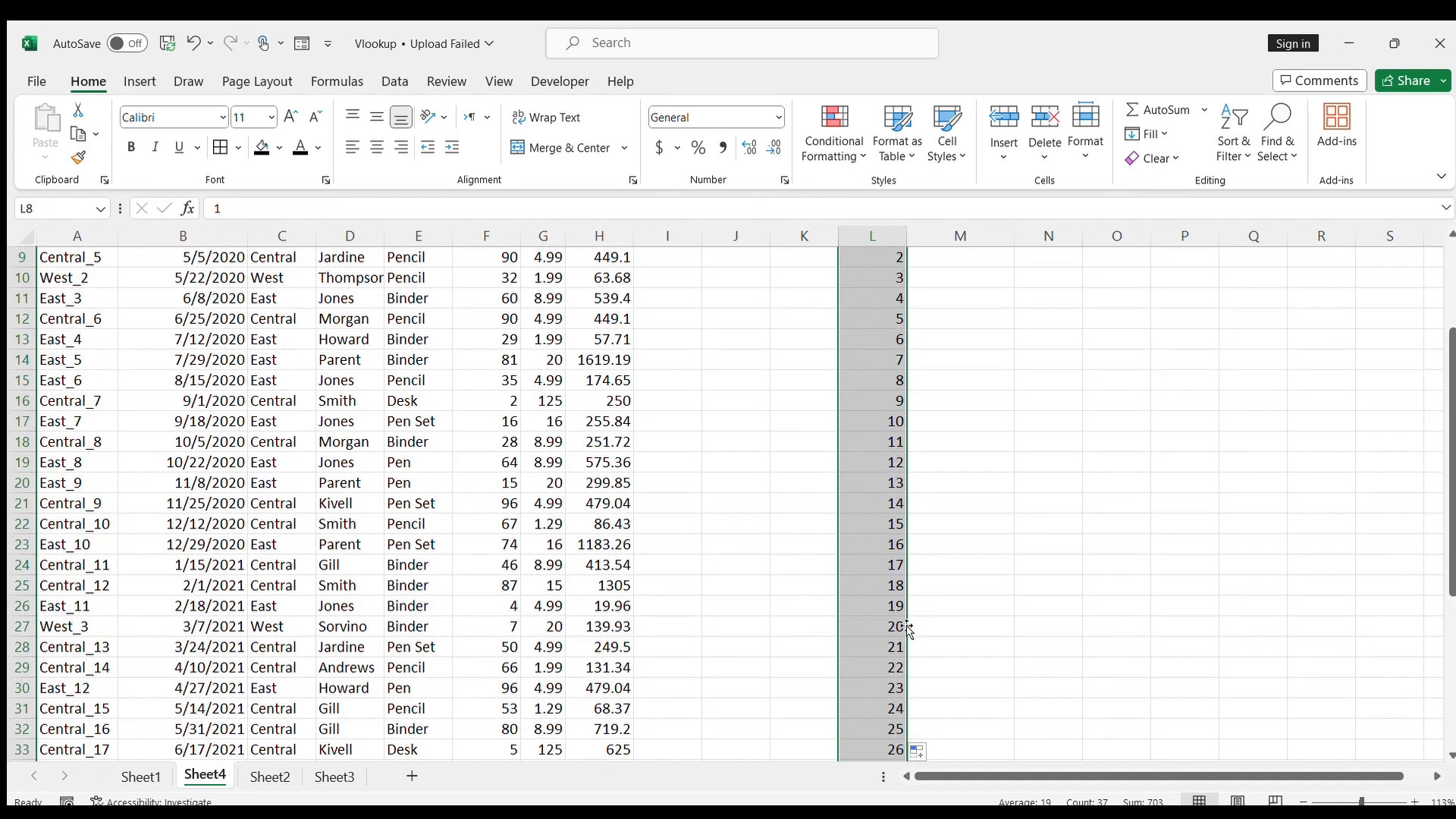
# Step: Clear the serial numbers from 21 onward in L28:L44, keeping only 1 to 20
pyautogui.moveTo(892, 646); pyautogui.dragTo(893, 746)
pyautogui.scroll(-1, 872, 712)
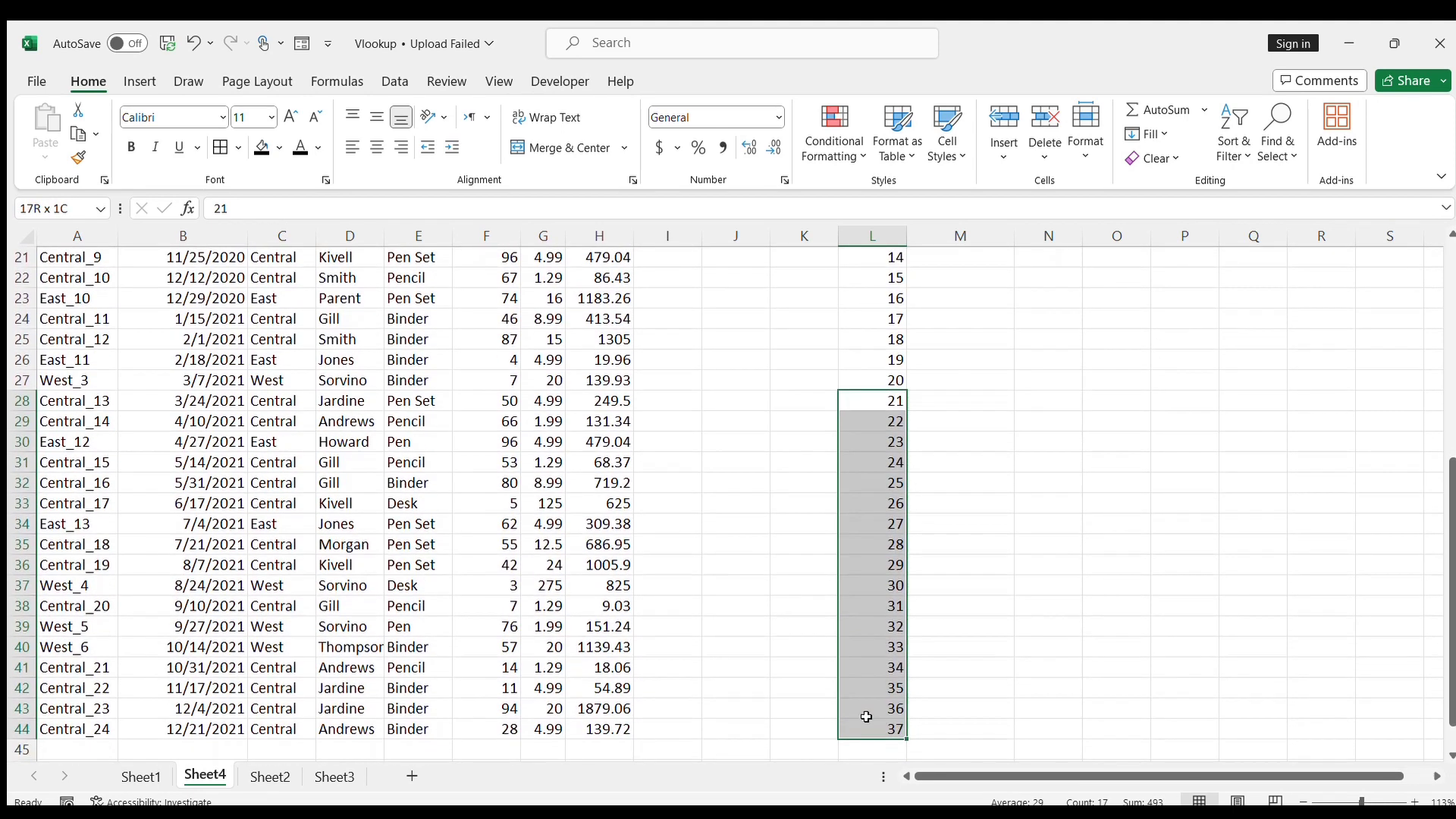
pyautogui.moveTo(877, 706); pyautogui.dragTo(872, 731)
pyautogui.press('Delete')
pyautogui.scroll(7, 1064, 572)
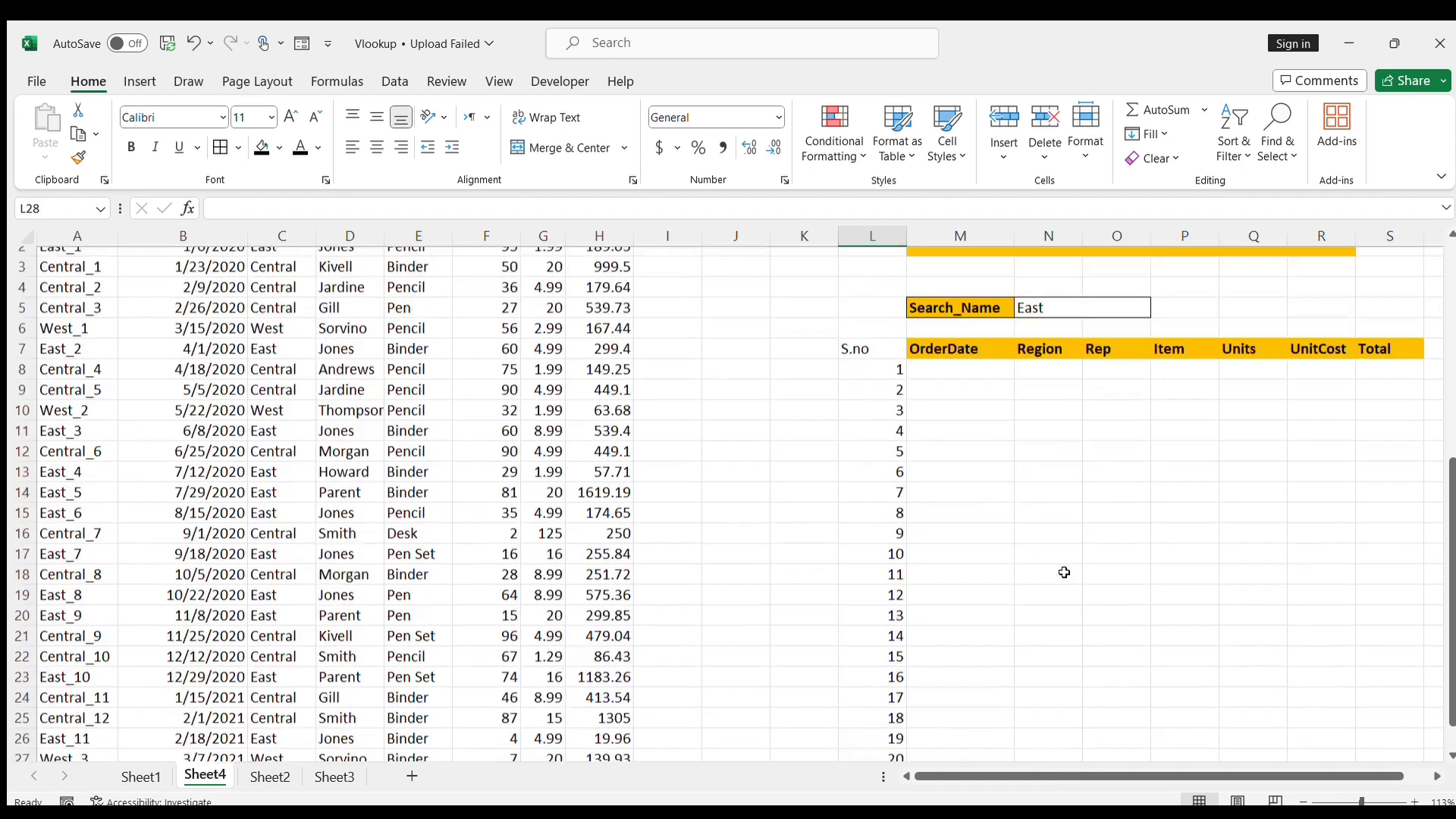
pyautogui.click(891, 438)
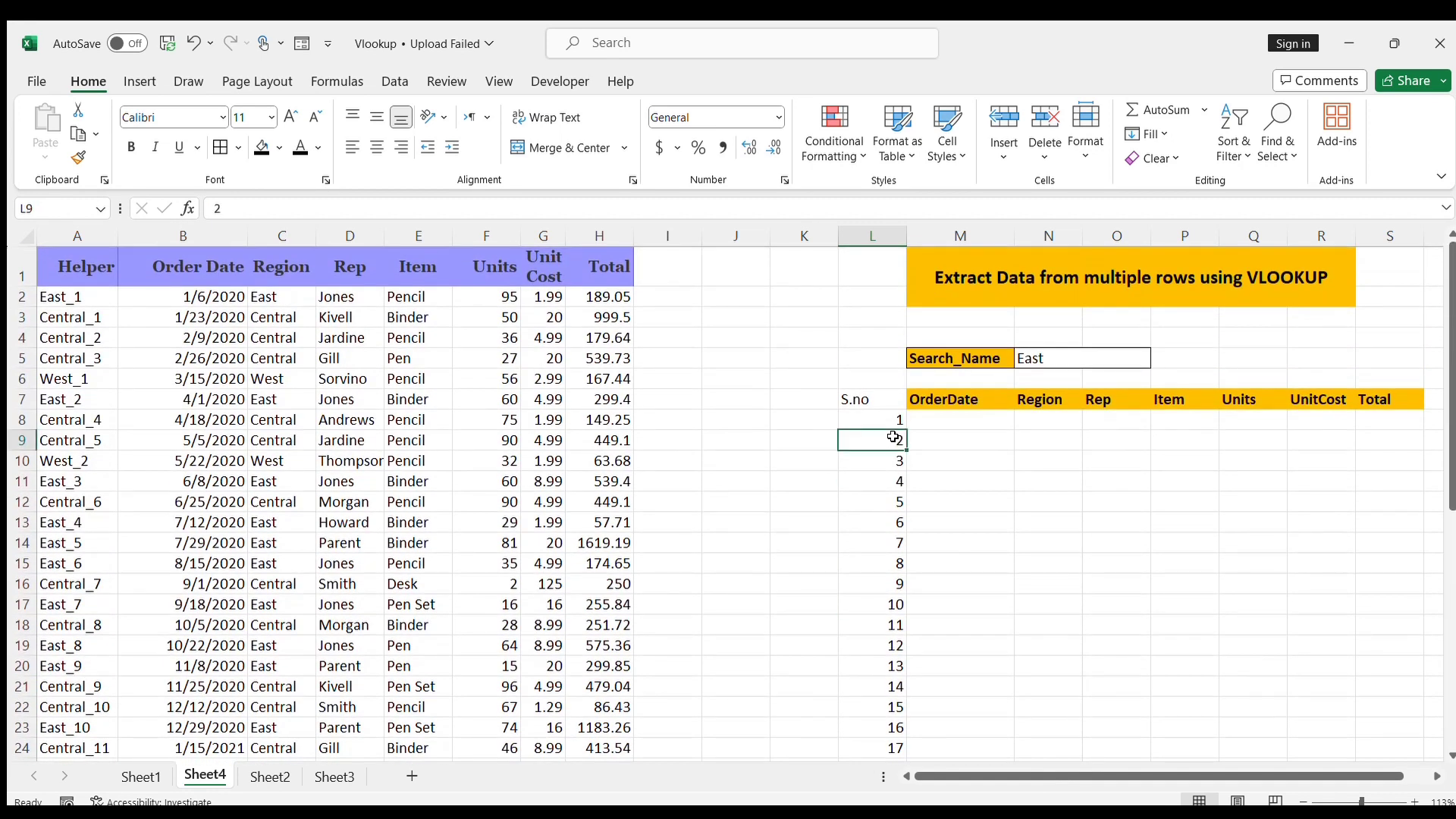
# Step: Start a VLOOKUP formula in M8 with the lookup value N5&"_"&L8, joining the search name and serial number
pyautogui.click(967, 419)
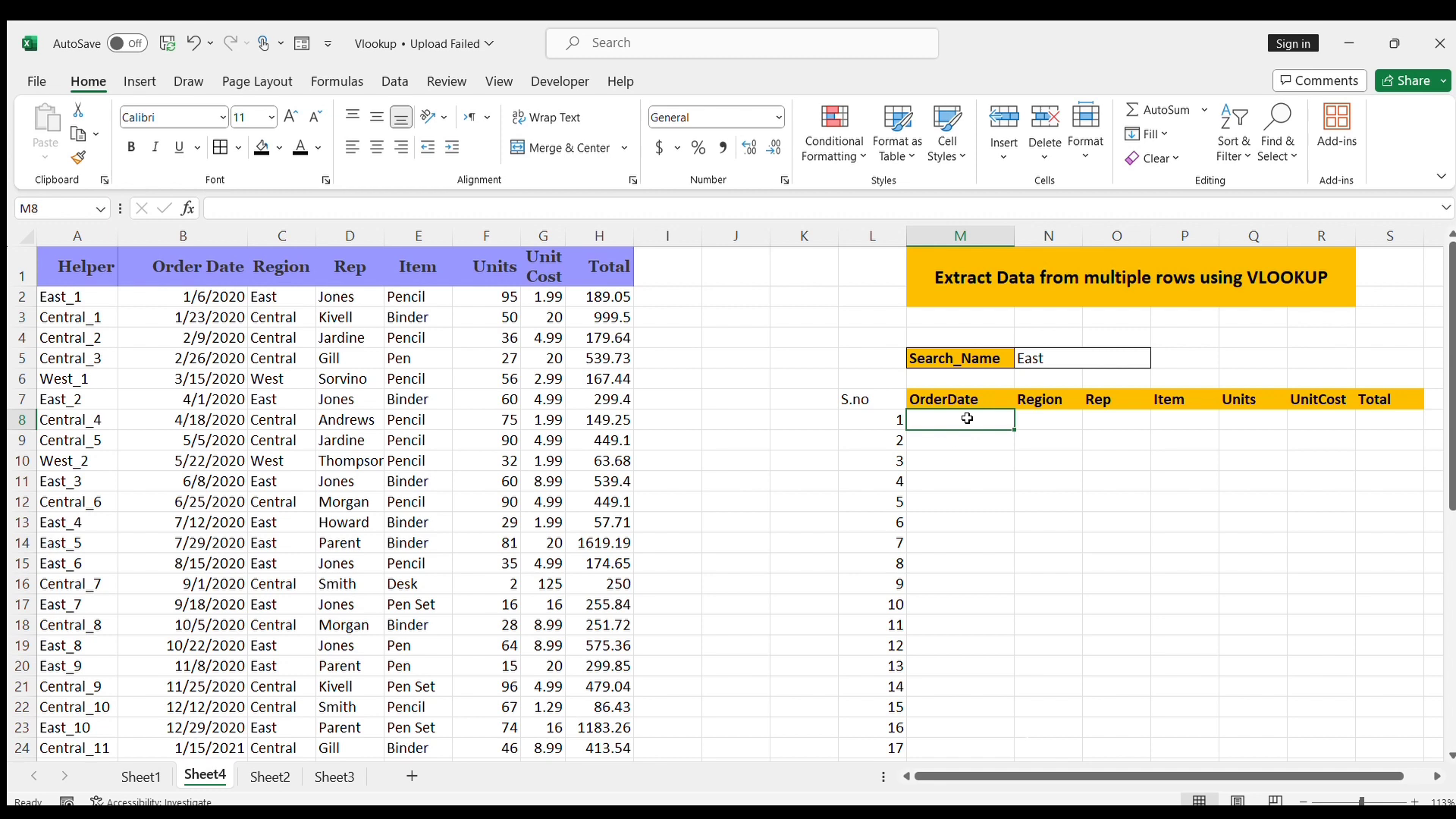
pyautogui.write('=vlookup(')
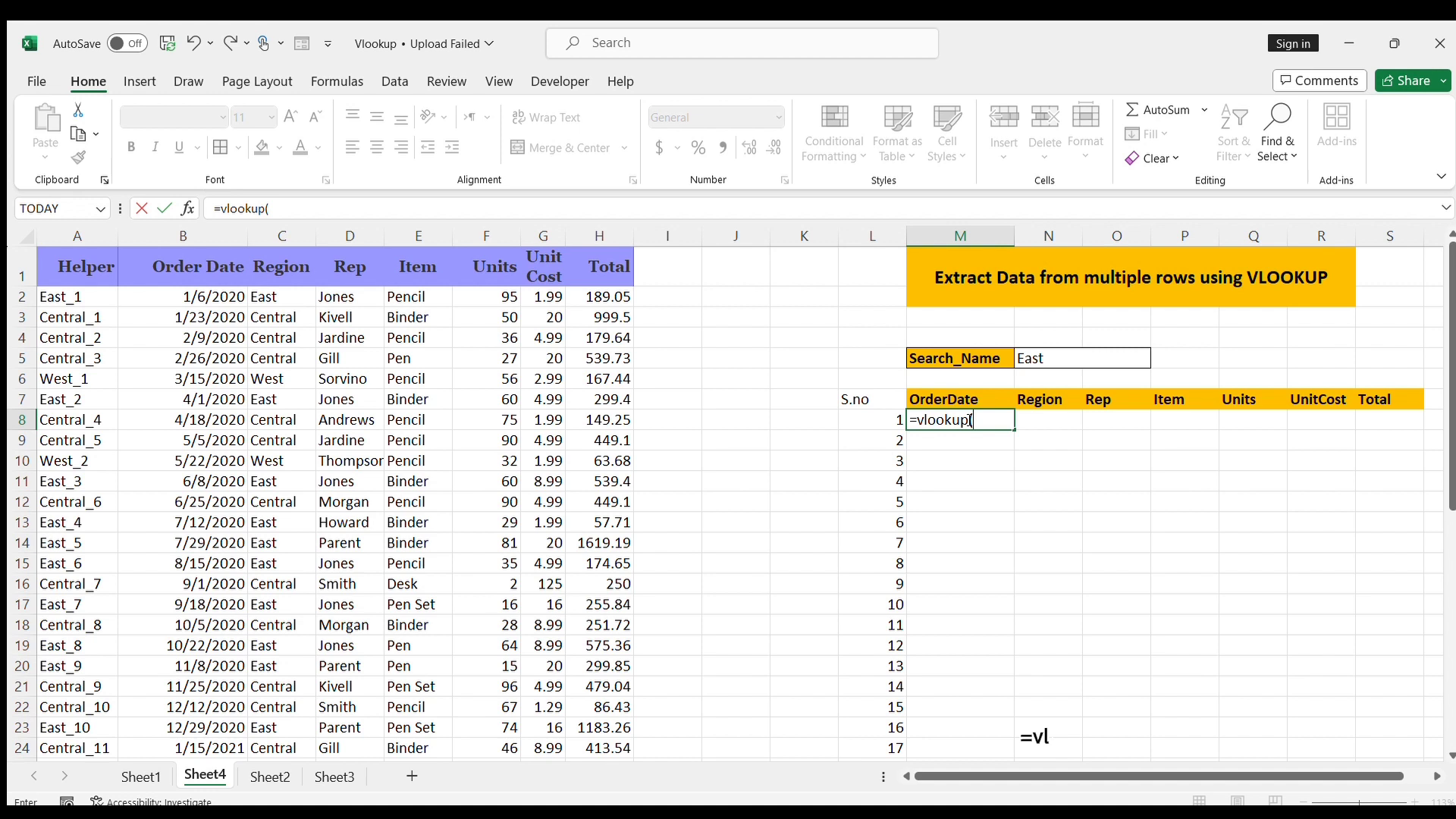
pyautogui.click(1059, 360)
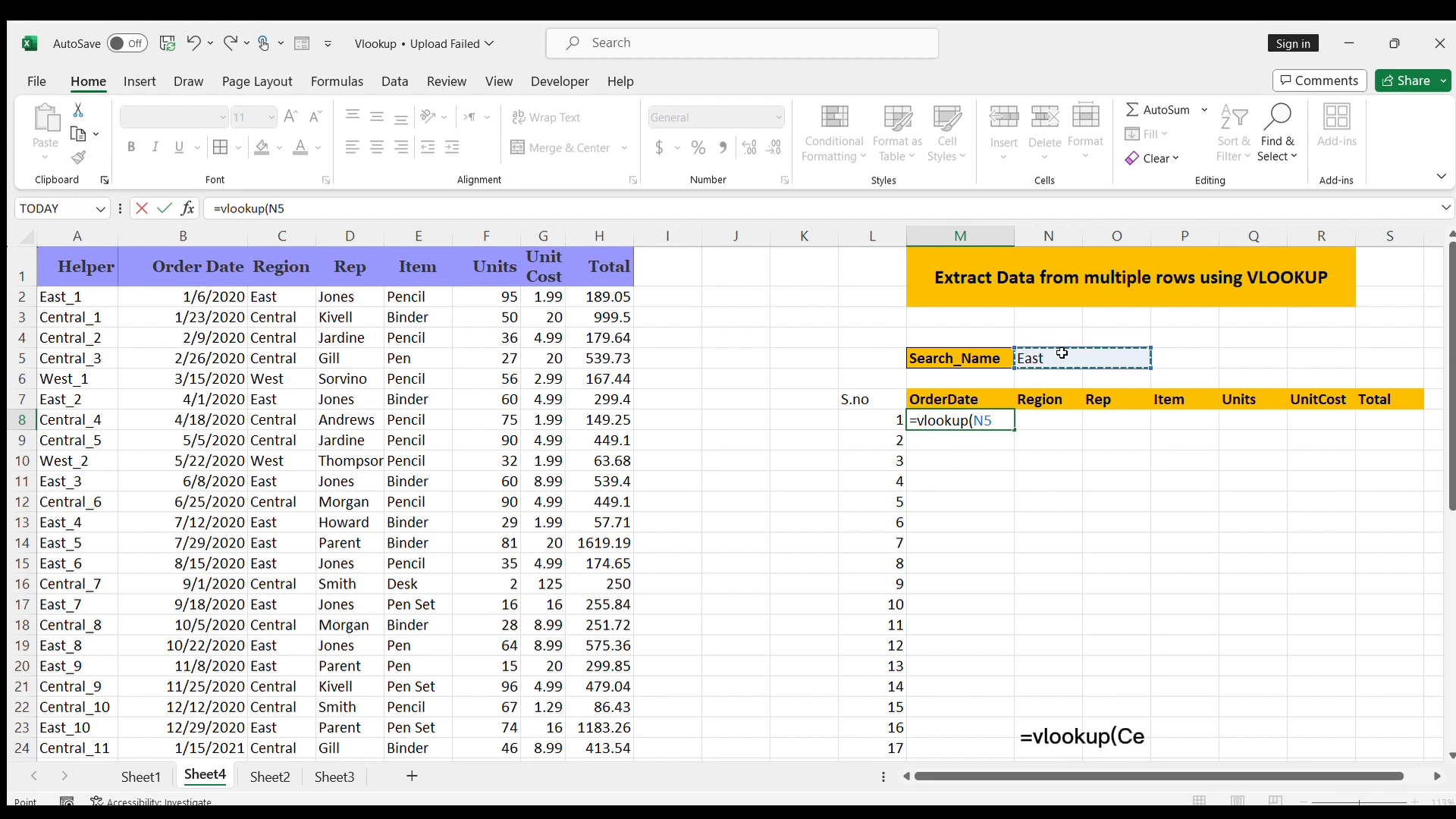
pyautogui.write('&')
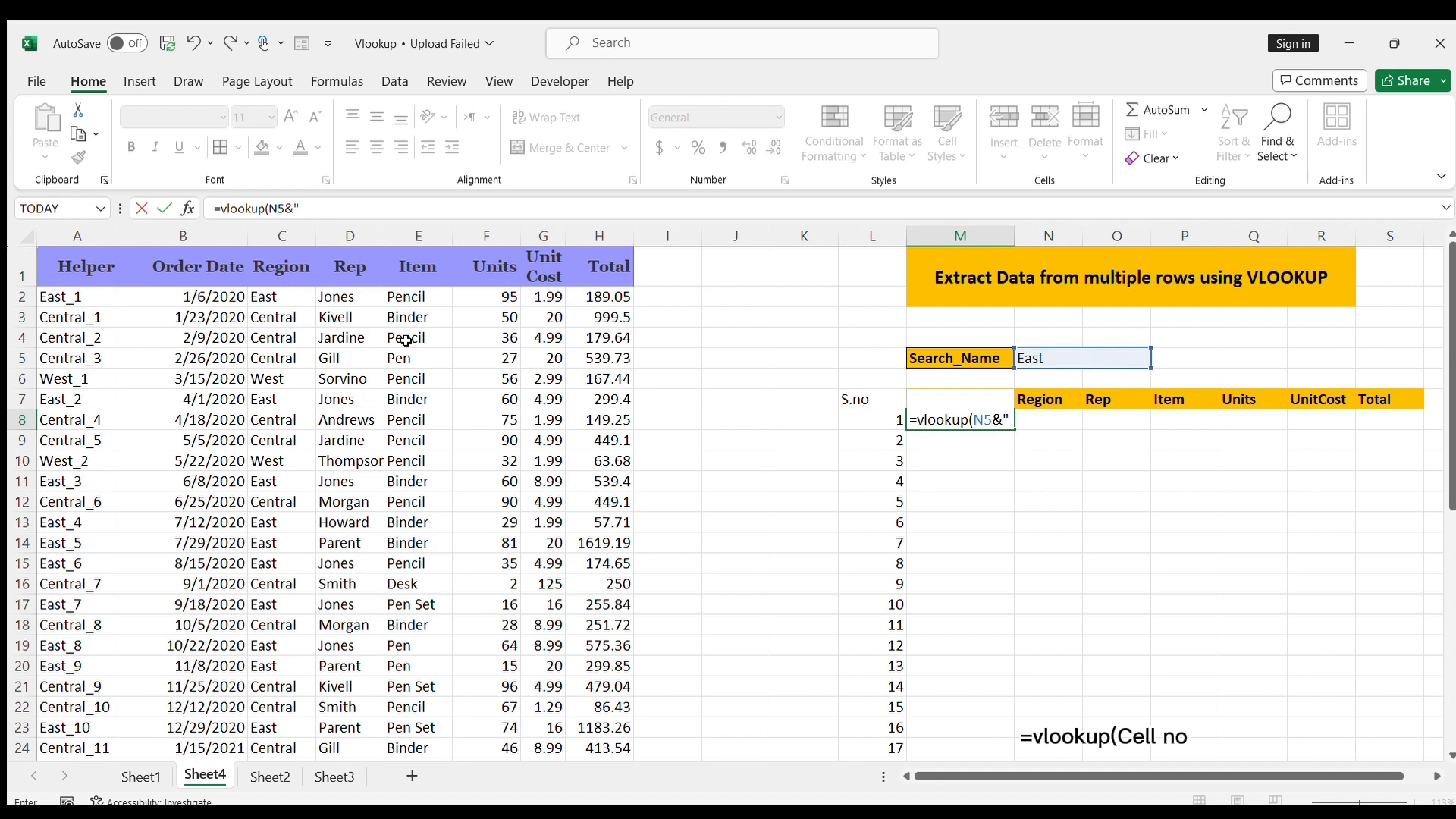
pyautogui.write('_')
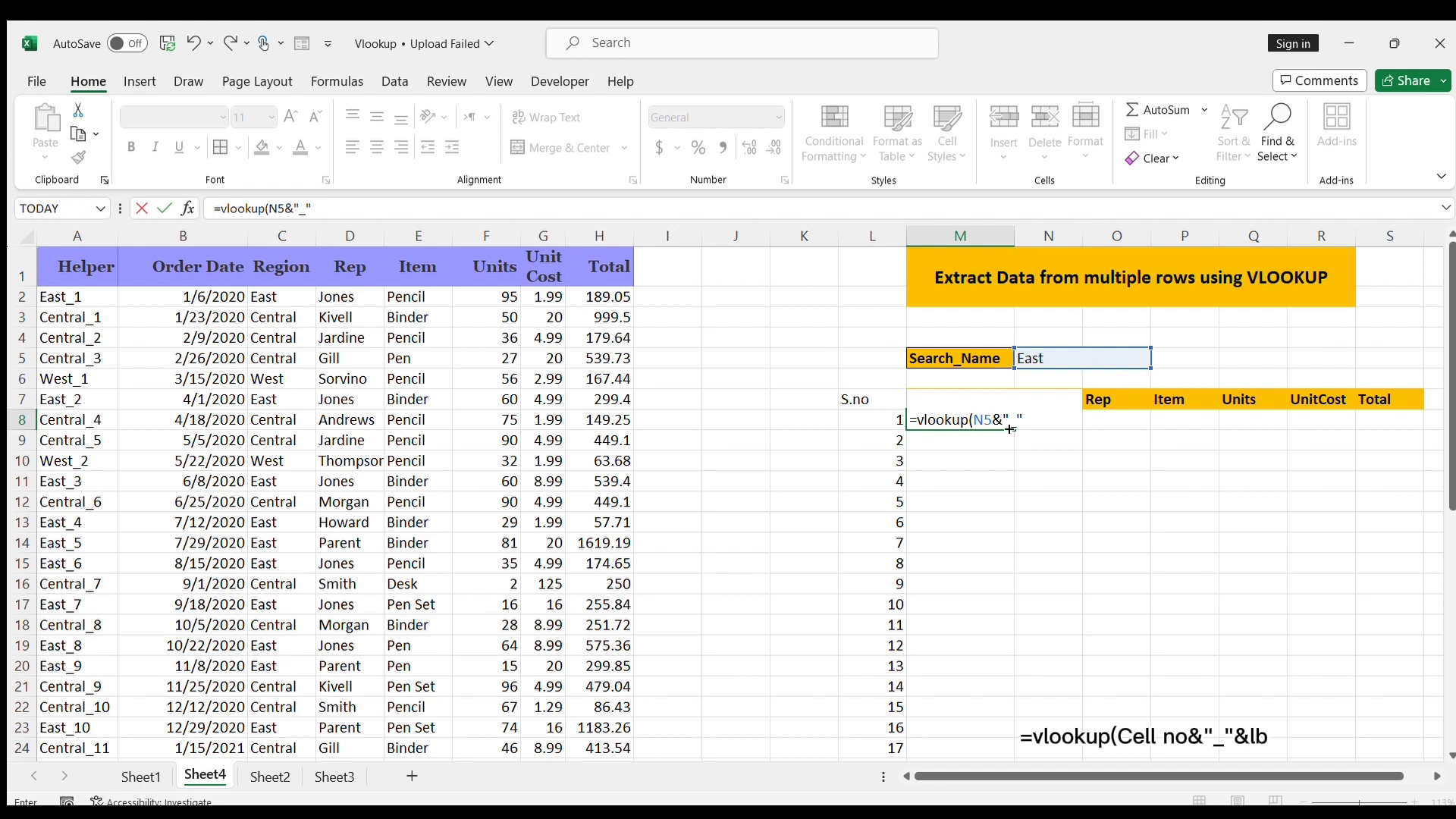
pyautogui.click(881, 416)
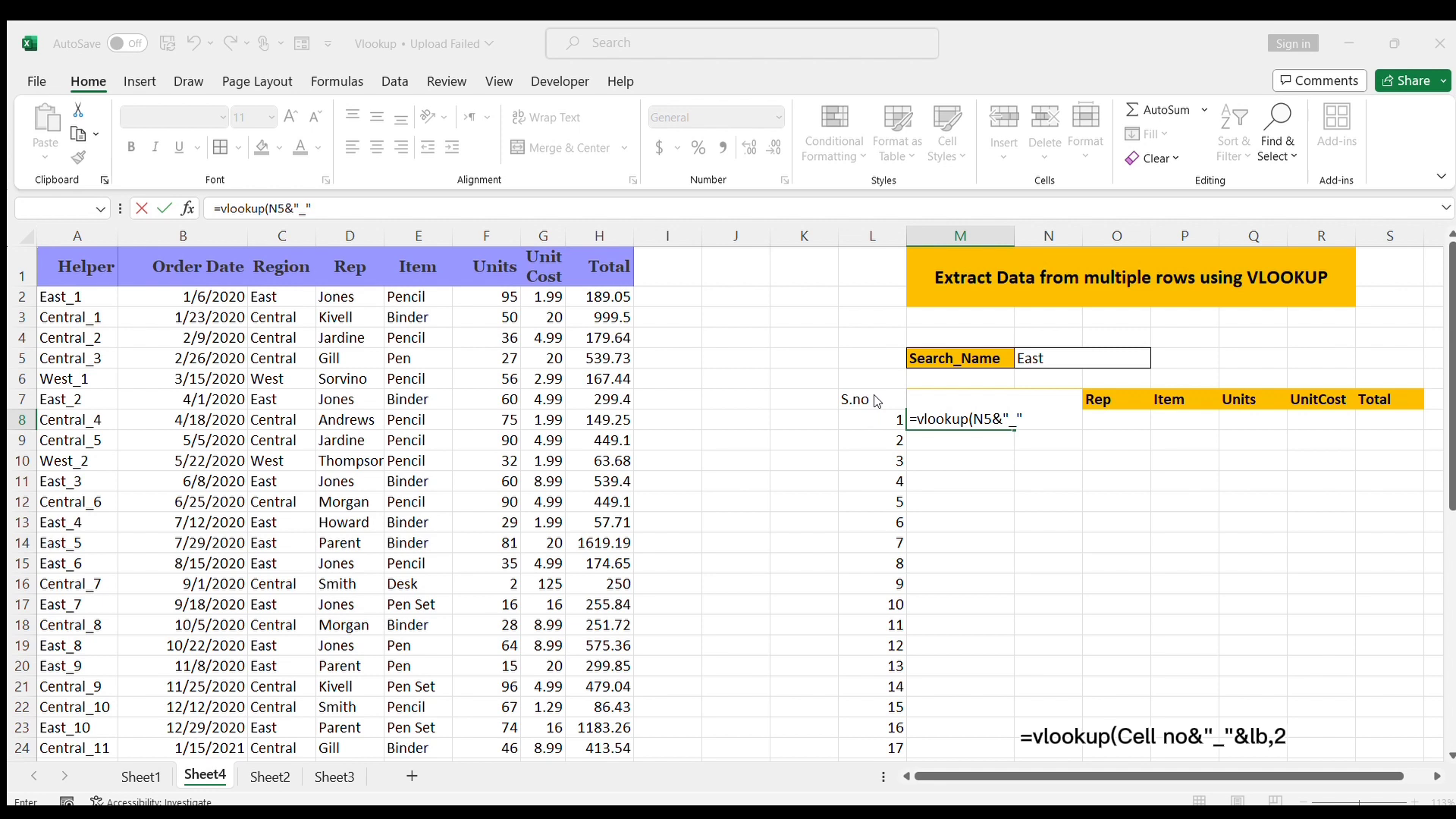
pyautogui.click(874, 395)
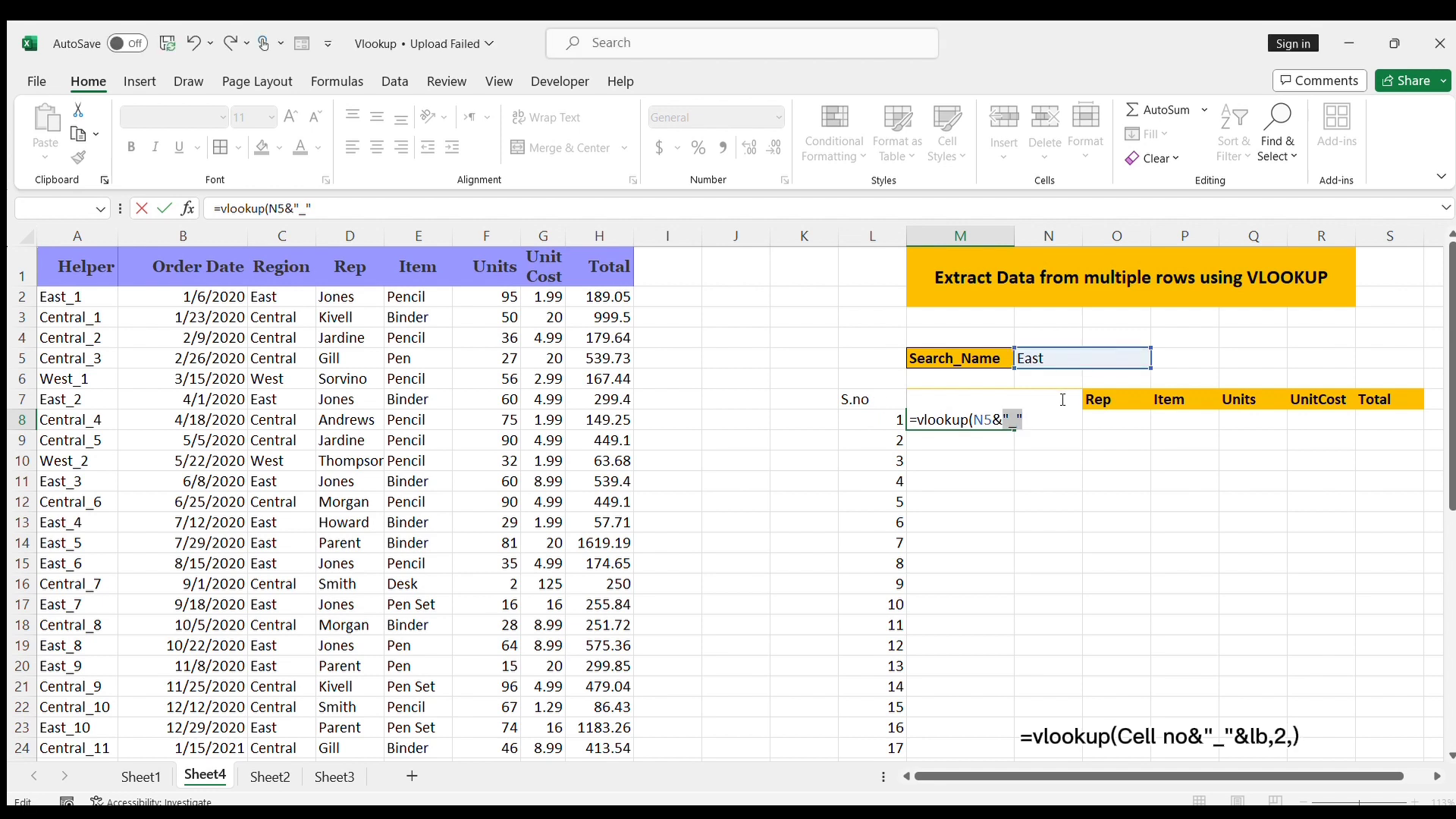
pyautogui.click(1032, 421)
pyautogui.write('&')
pyautogui.click(874, 420)
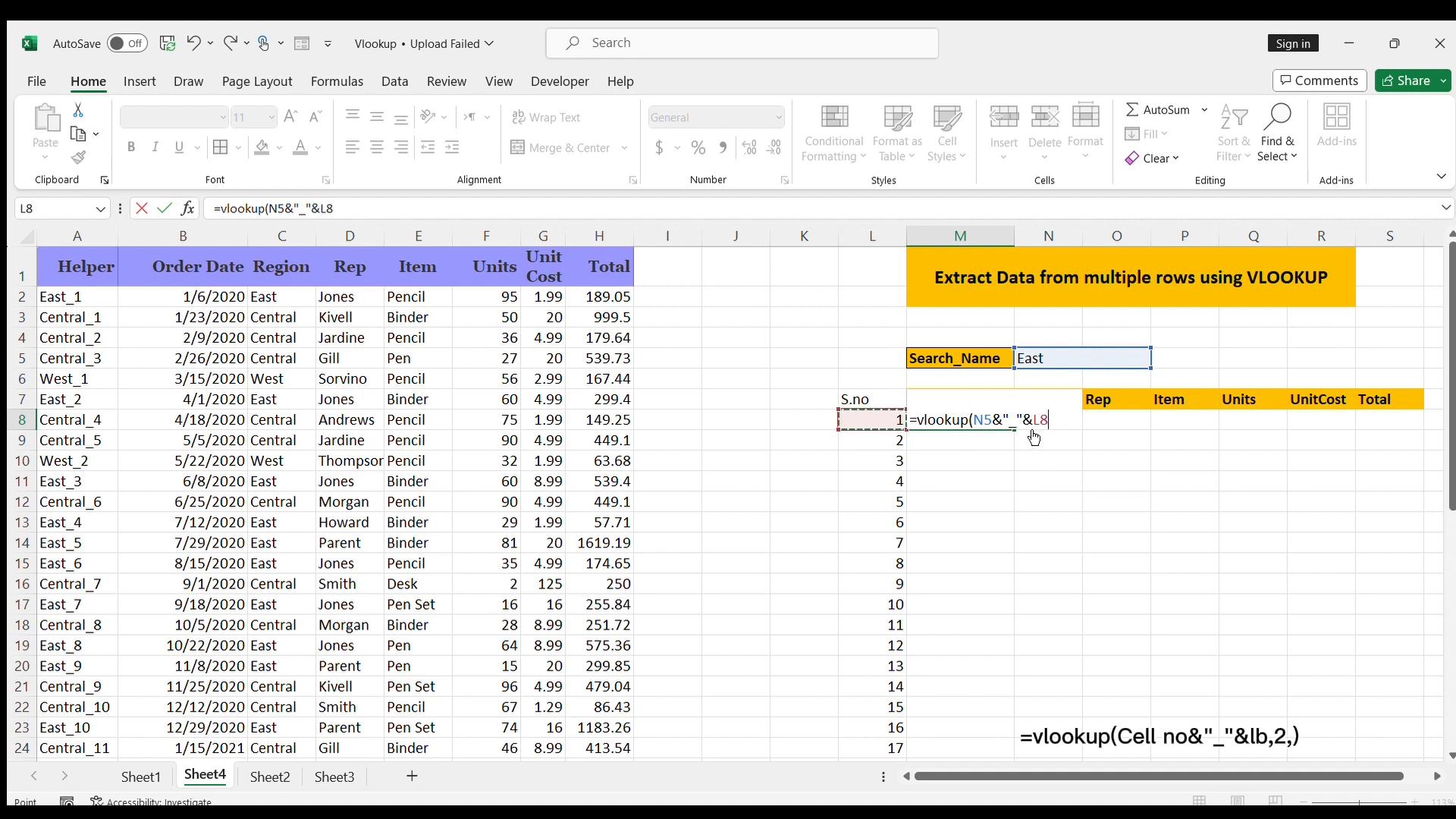
# Step: Complete the VLOOKUP in M8 with table array A:H, column index 2 and an empty range lookup argument
pyautogui.write(',')
pyautogui.click(102, 236)
pyautogui.moveTo(103, 235); pyautogui.dragTo(586, 252)
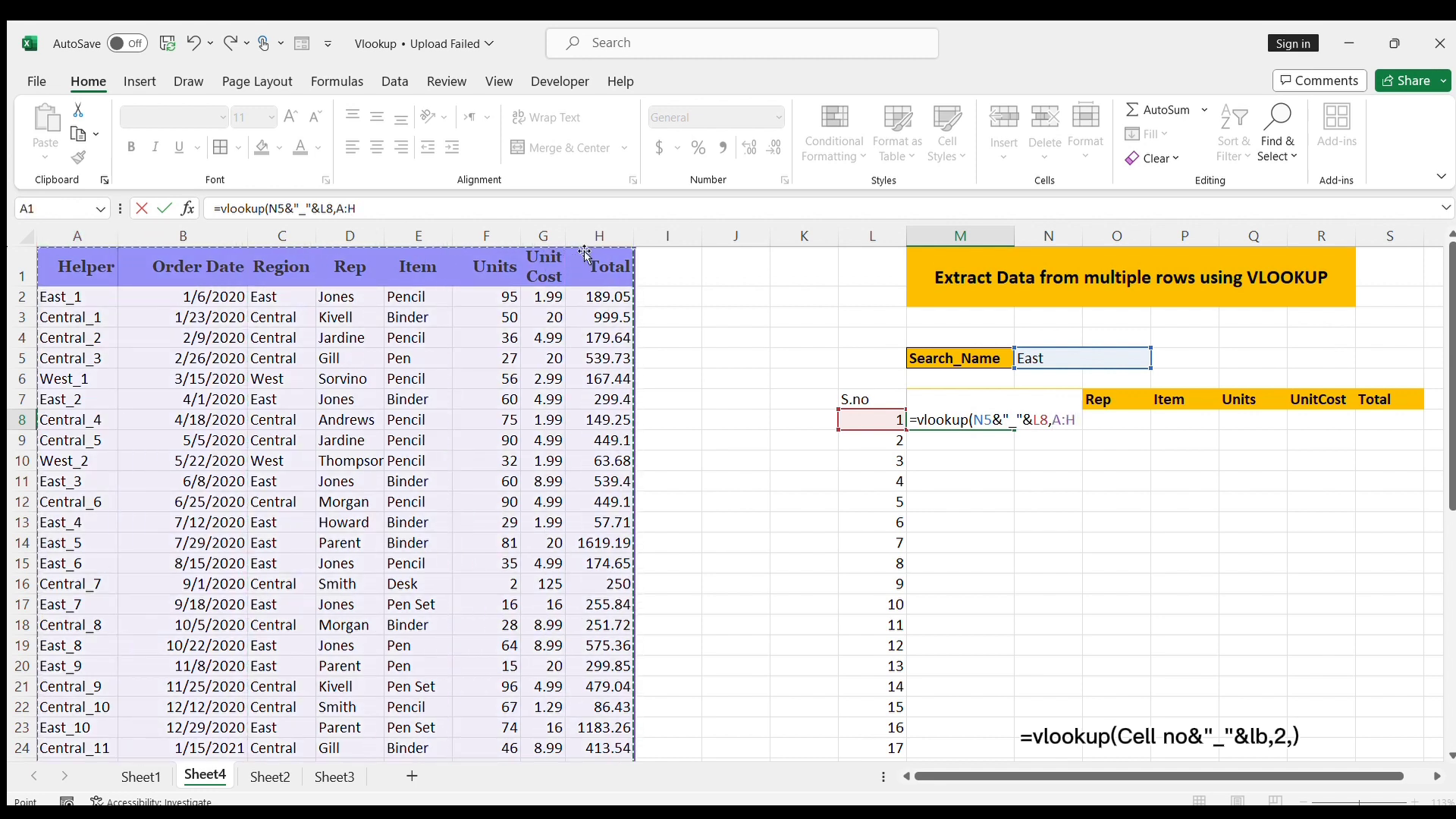
pyautogui.write(',')
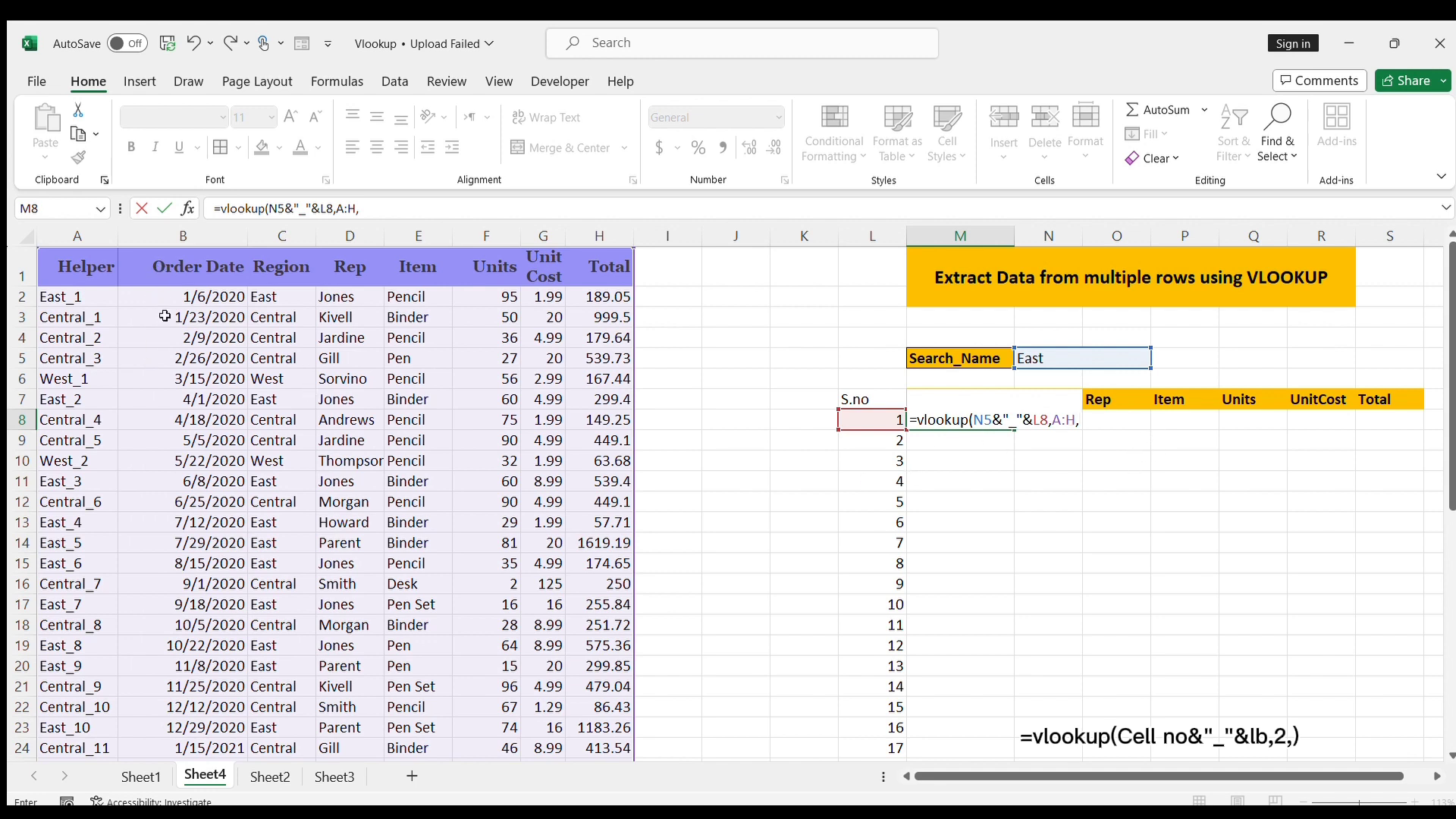
pyautogui.write('2,')
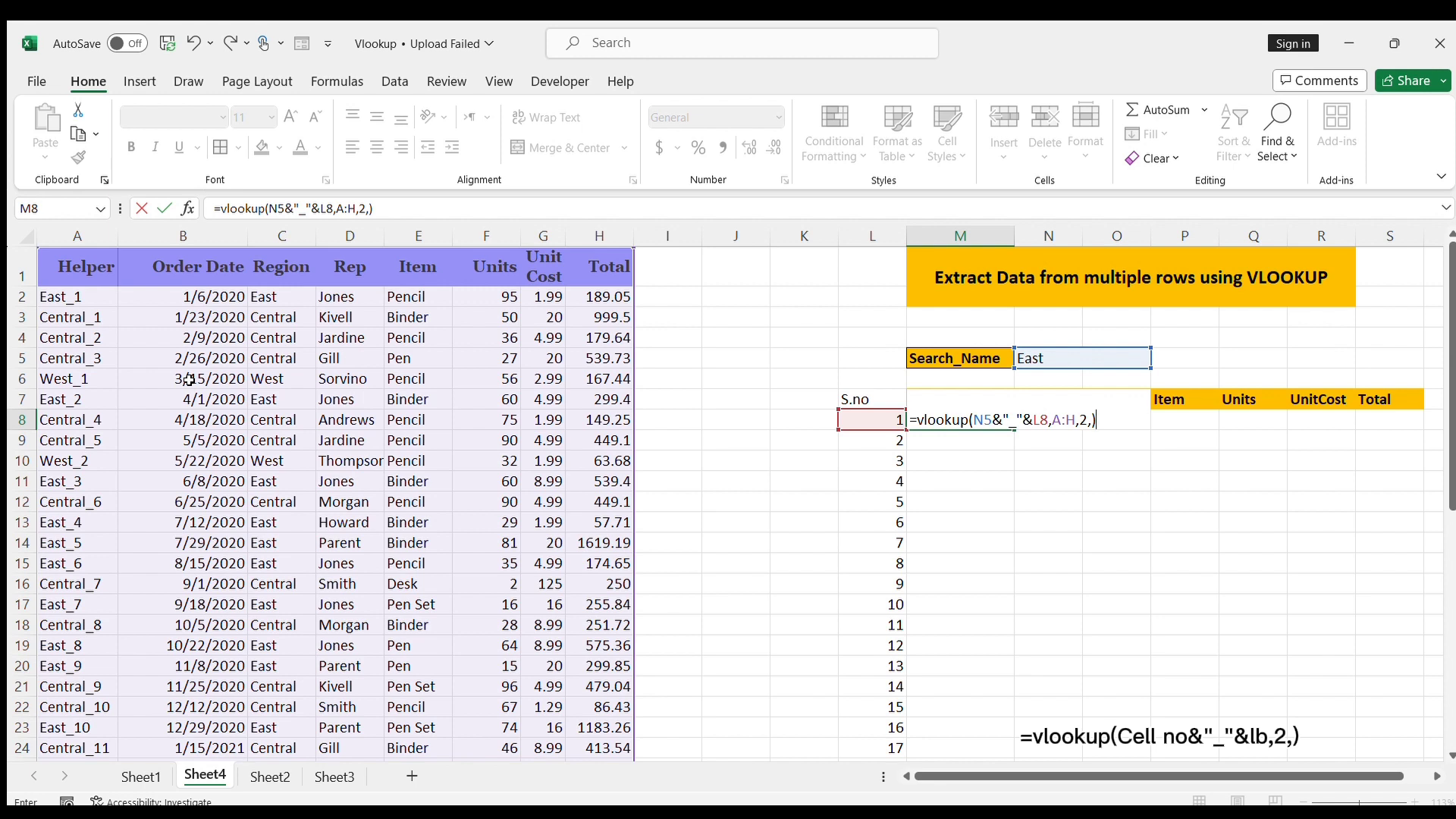
pyautogui.press('Return')
pyautogui.press('Up')
pyautogui.press('Down')
pyautogui.press('Up')
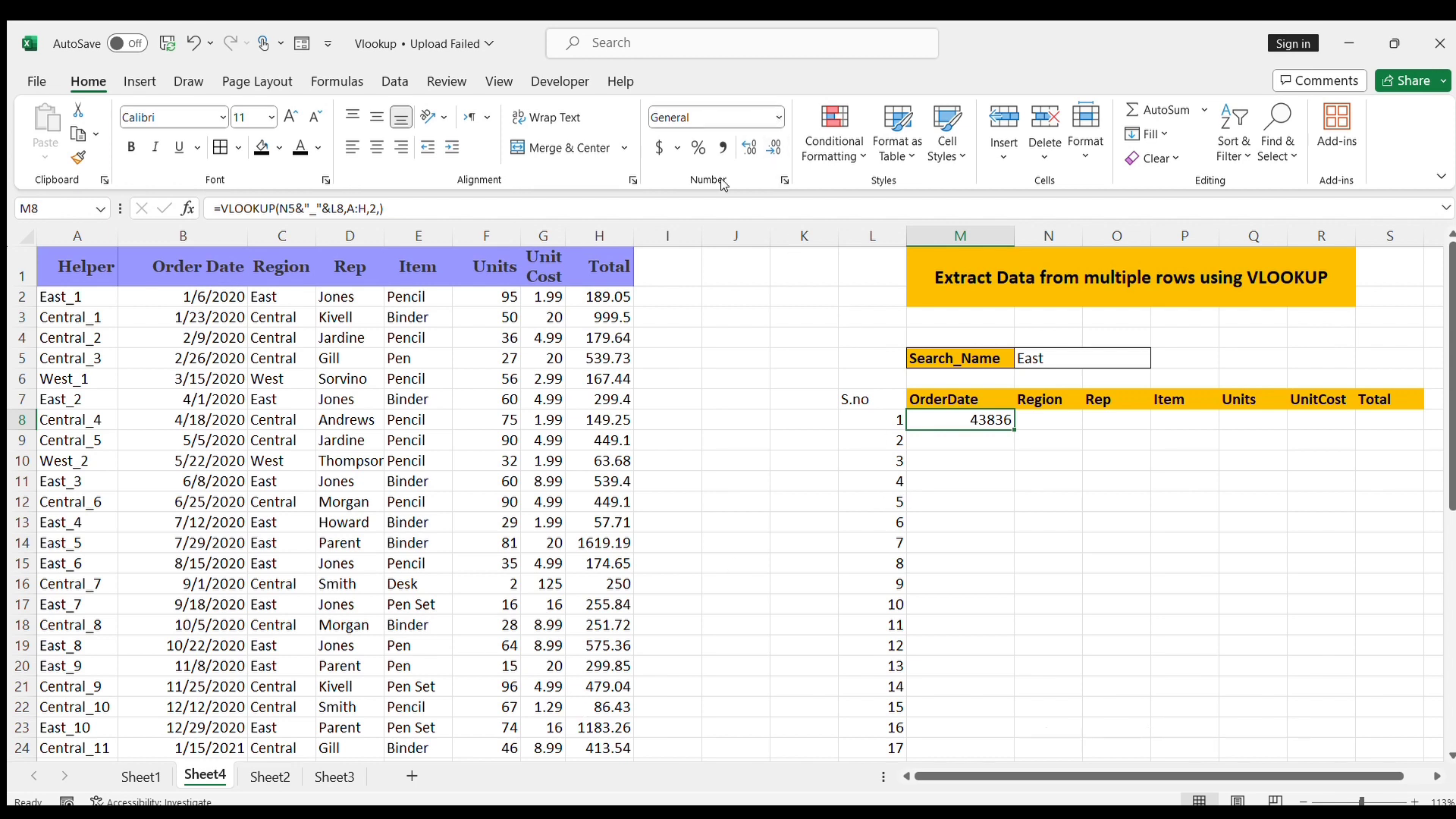
# Step: Format cell M8 with the Date number format
pyautogui.click(732, 119)
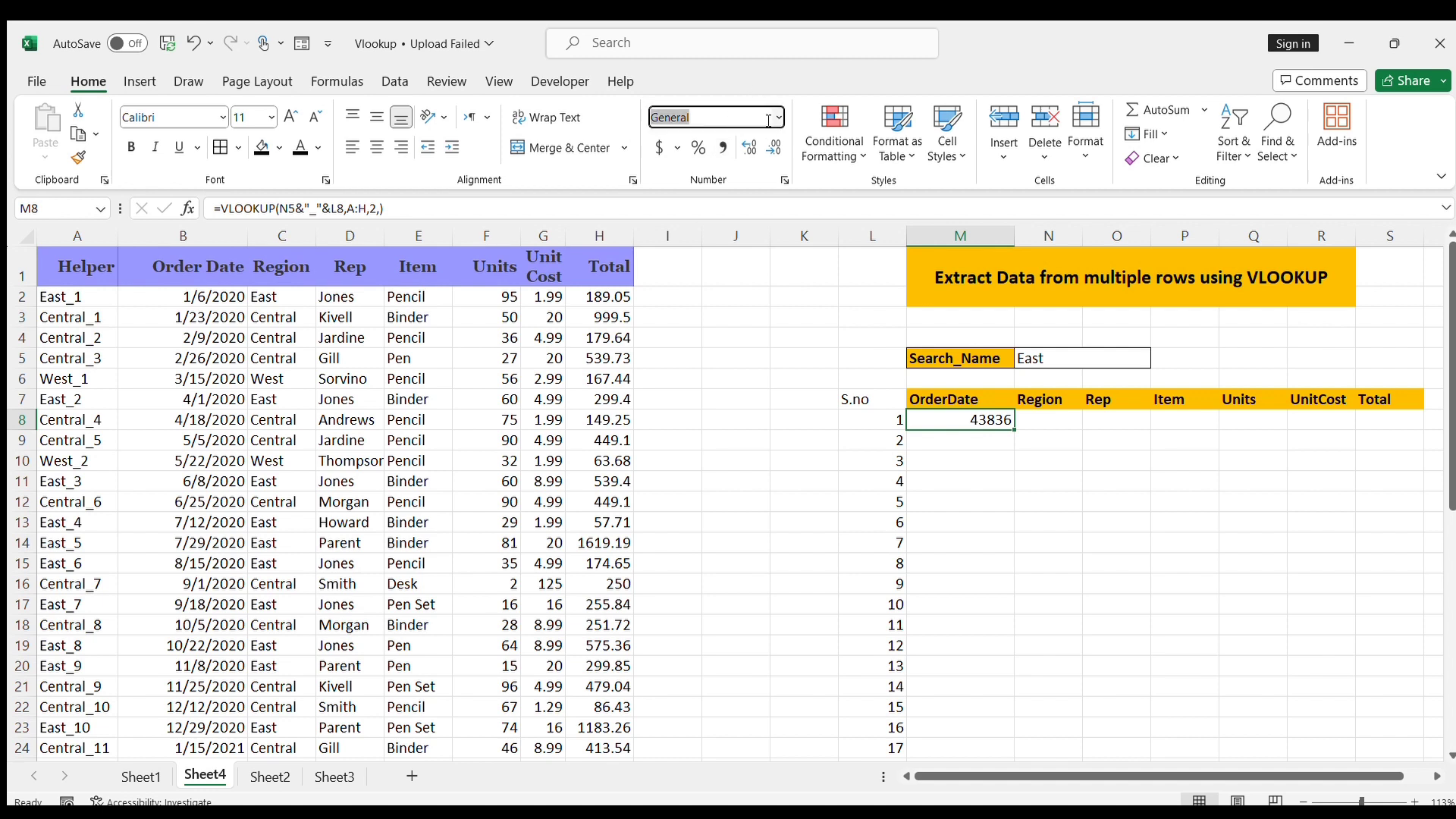
pyautogui.write('d')
pyautogui.press('BackSpace')
pyautogui.press('BackSpace')
pyautogui.press('BackSpace')
pyautogui.click(781, 336)
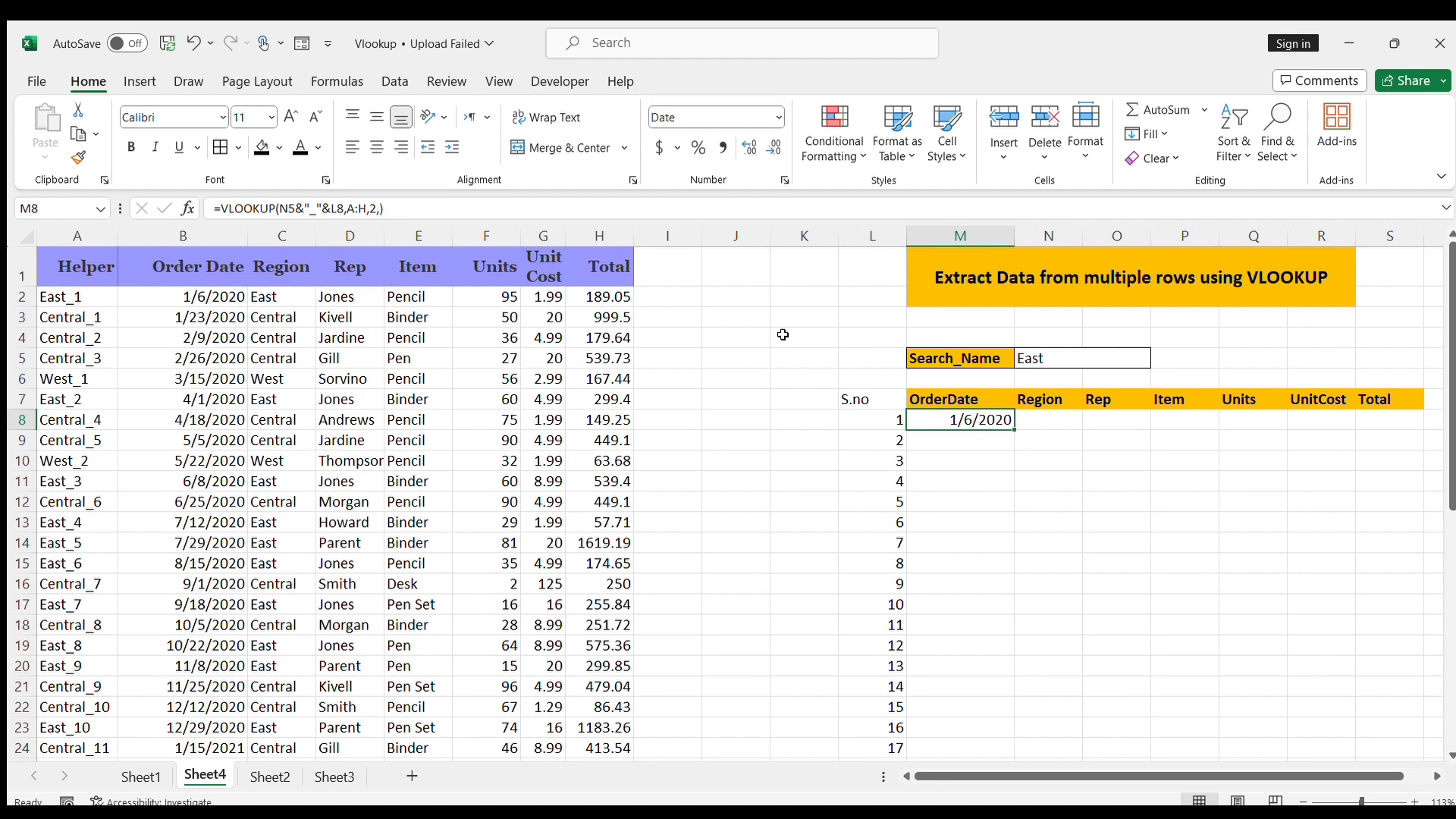
# Step: Copy the date formatting of M8 to cells M9:M27 with Format Painter
pyautogui.click(1020, 476)
pyautogui.click(988, 429)
pyautogui.click(82, 156)
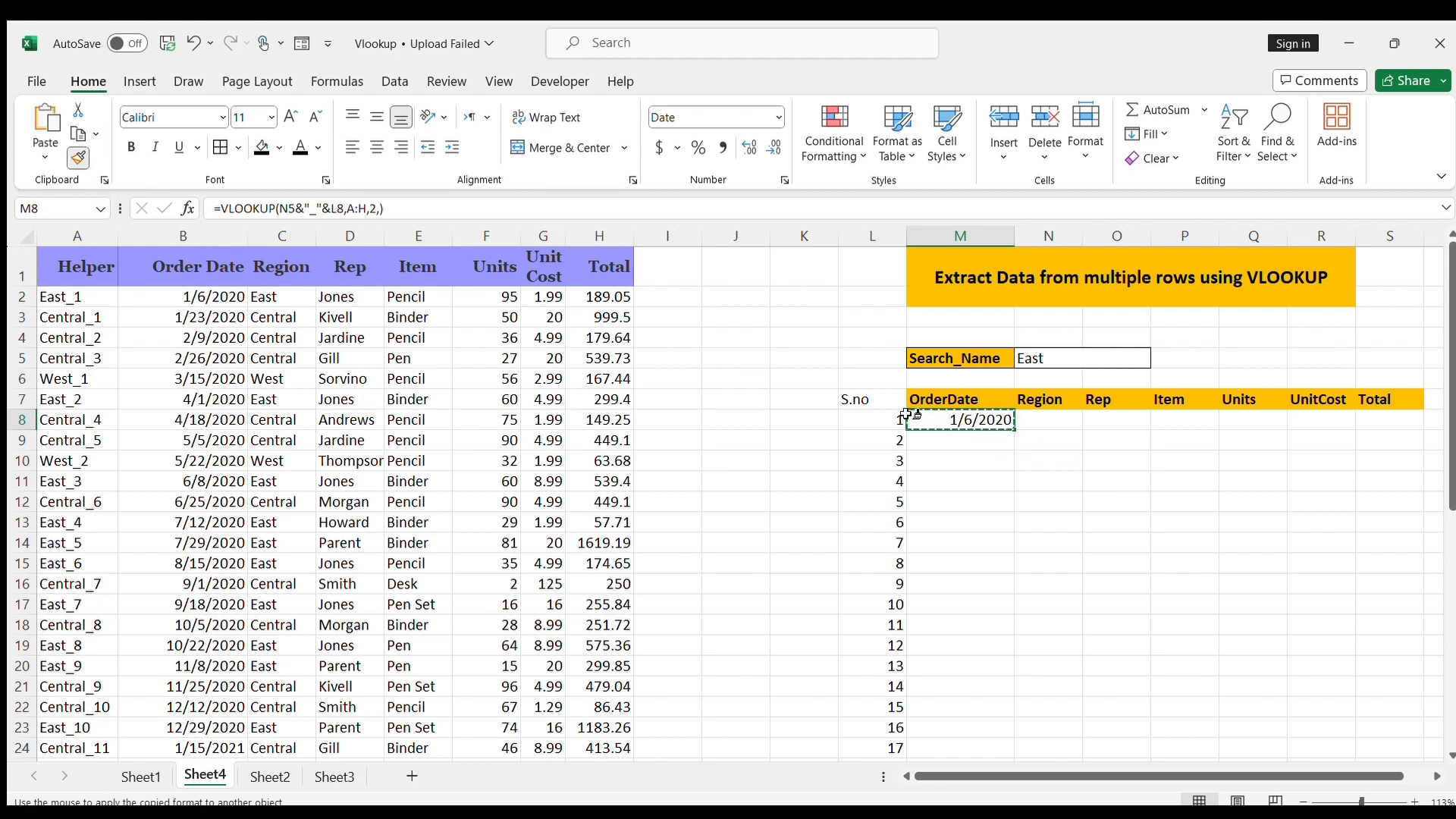
pyautogui.moveTo(986, 439)
pyautogui.mouseDown()
pyautogui.moveTo(1003, 446)
pyautogui.moveTo(1008, 739)
pyautogui.moveTo(1001, 686)
pyautogui.moveTo(994, 731)
pyautogui.moveTo(988, 699)
pyautogui.mouseUp()
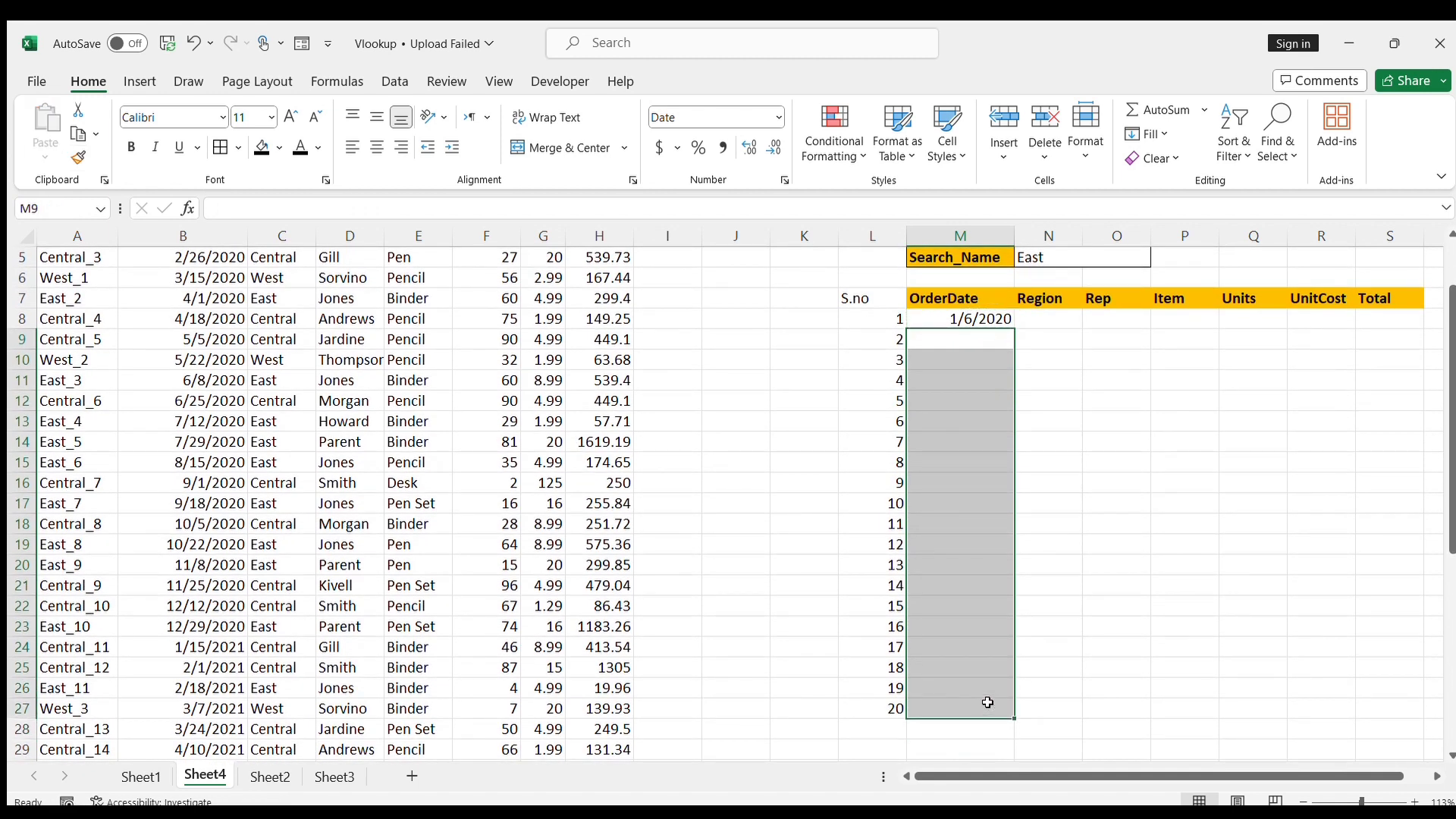
pyautogui.click(1141, 498)
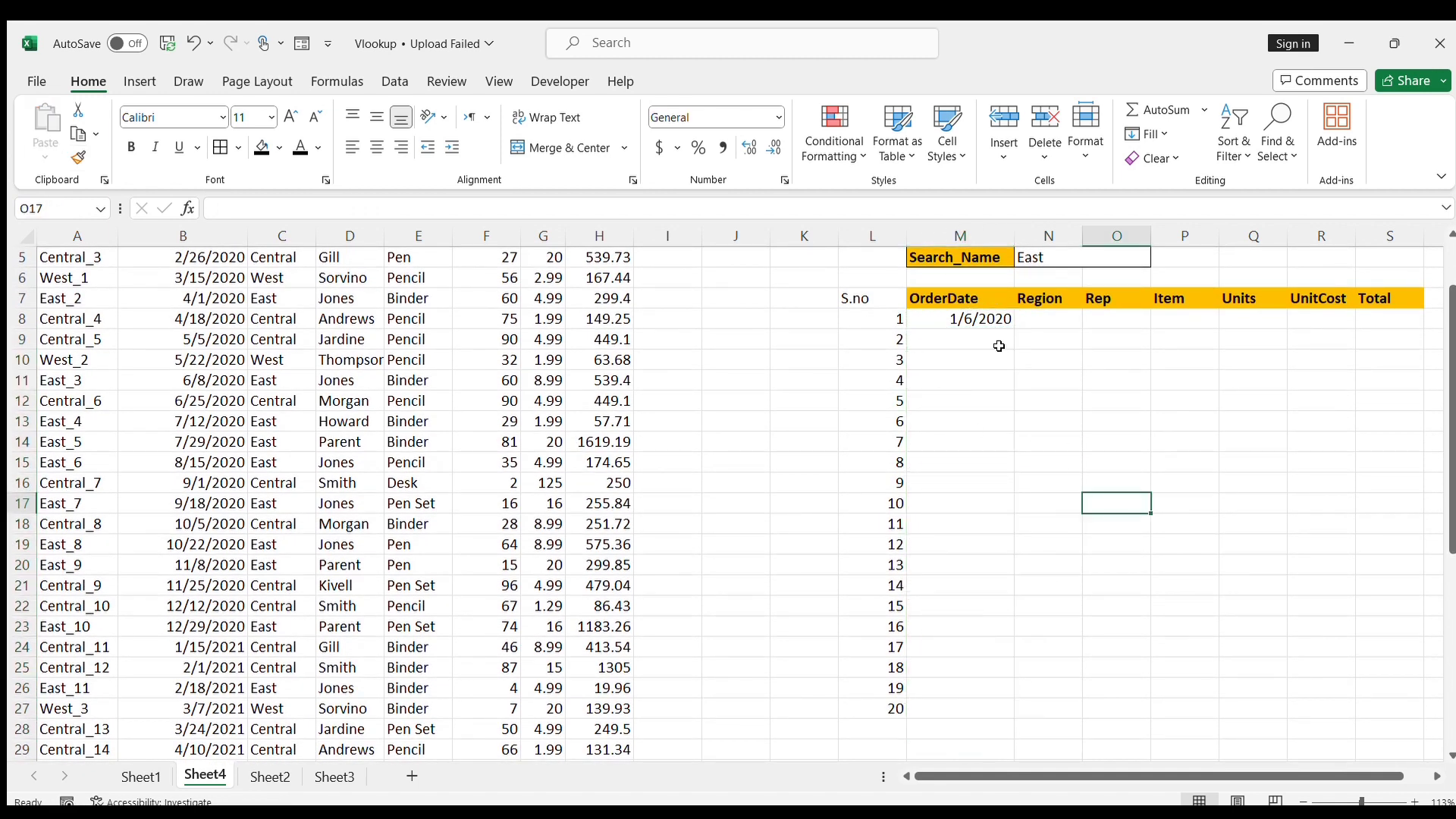
pyautogui.scroll(2, 999, 432)
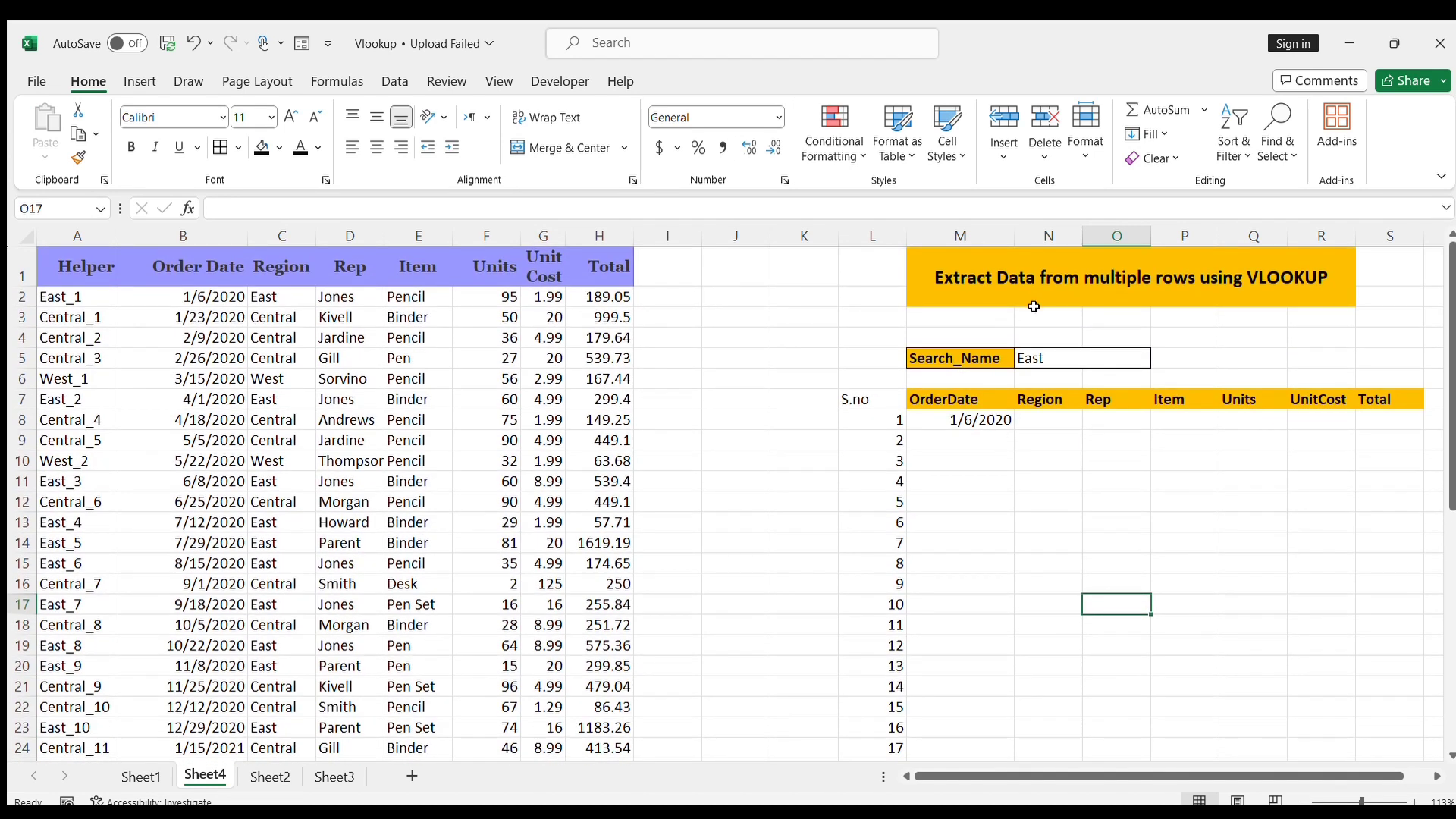
# Step: Fill the VLOOKUP formula from M8 down to M27
pyautogui.click(976, 439)
pyautogui.click(991, 404)
pyautogui.click(1000, 416)
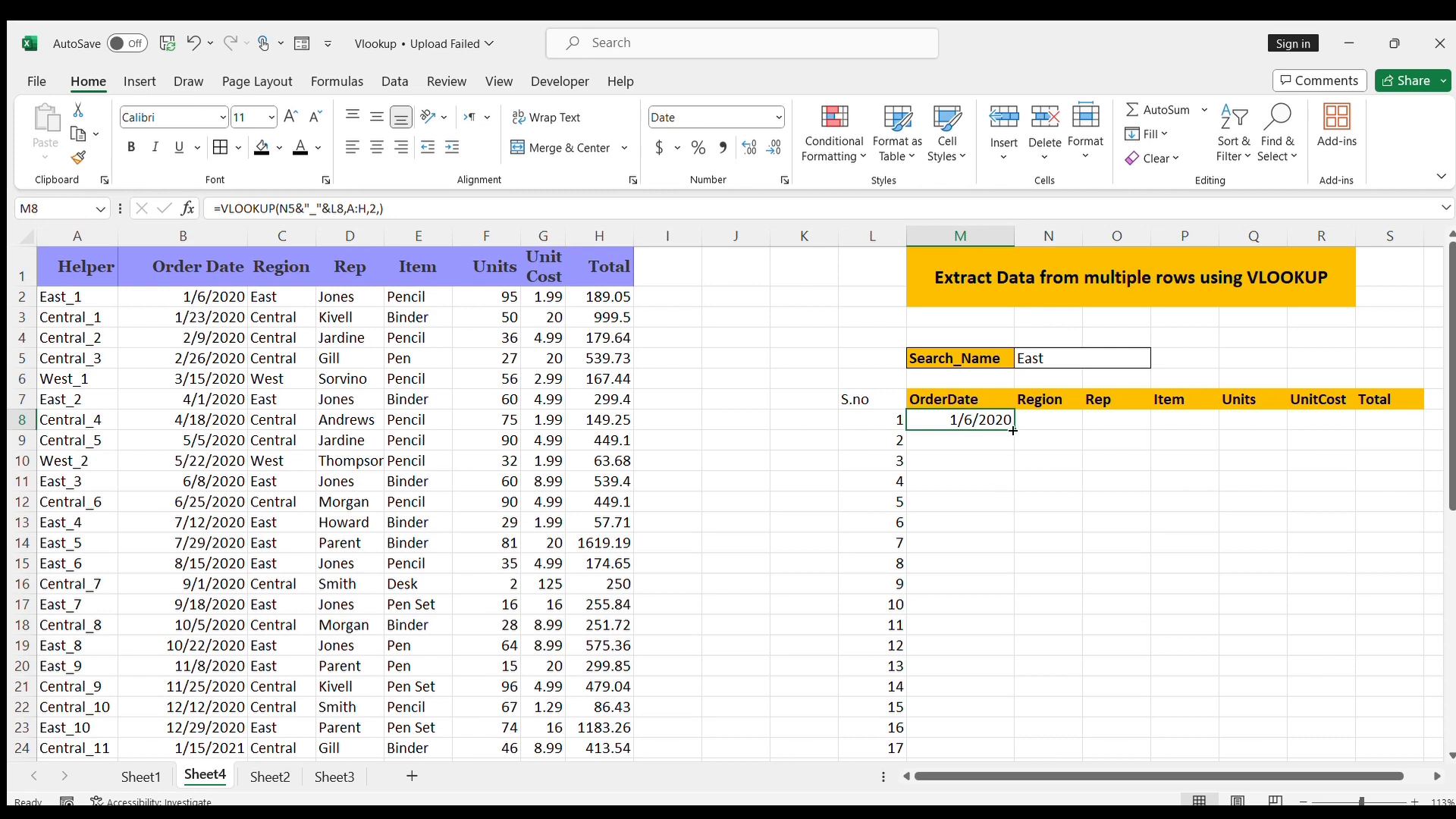
pyautogui.moveTo(1012, 430); pyautogui.dragTo(983, 629)
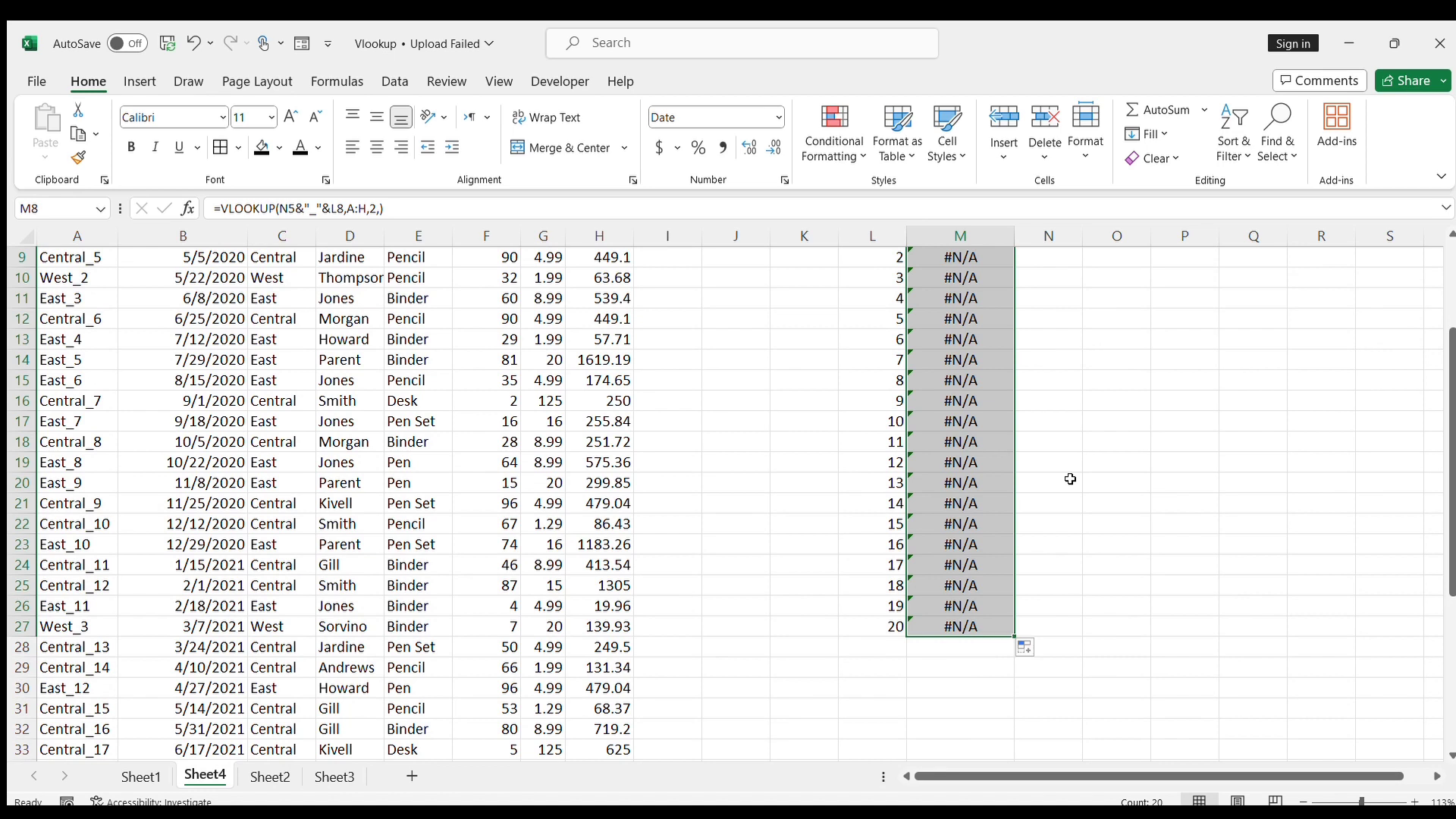
pyautogui.scroll(3, 1122, 455)
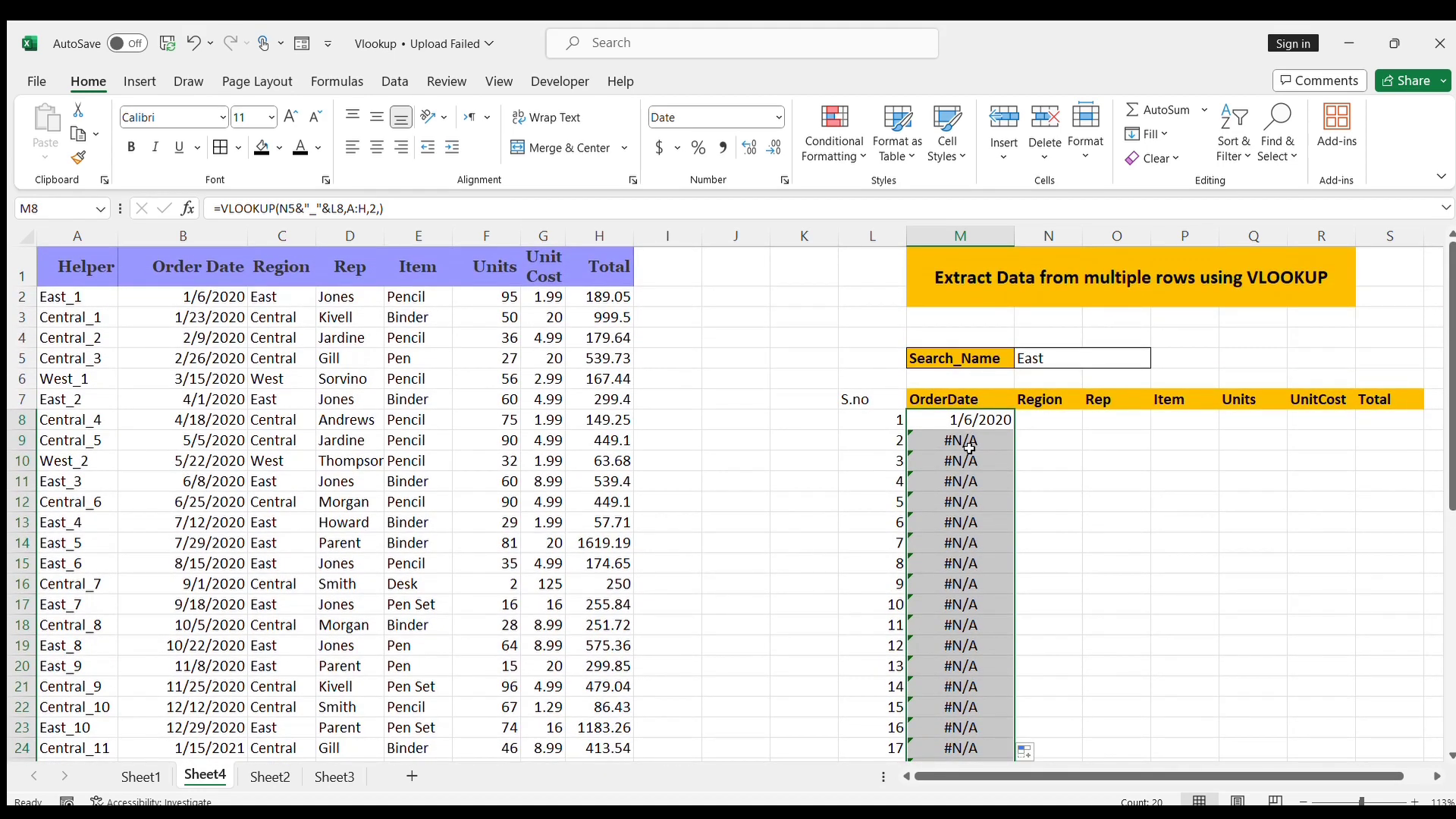
# Step: Compare the formulas in M8 and M9 to check which search name cell each one references
pyautogui.click(985, 543)
pyautogui.moveTo(975, 440); pyautogui.dragTo(991, 659)
pyautogui.click(1111, 585)
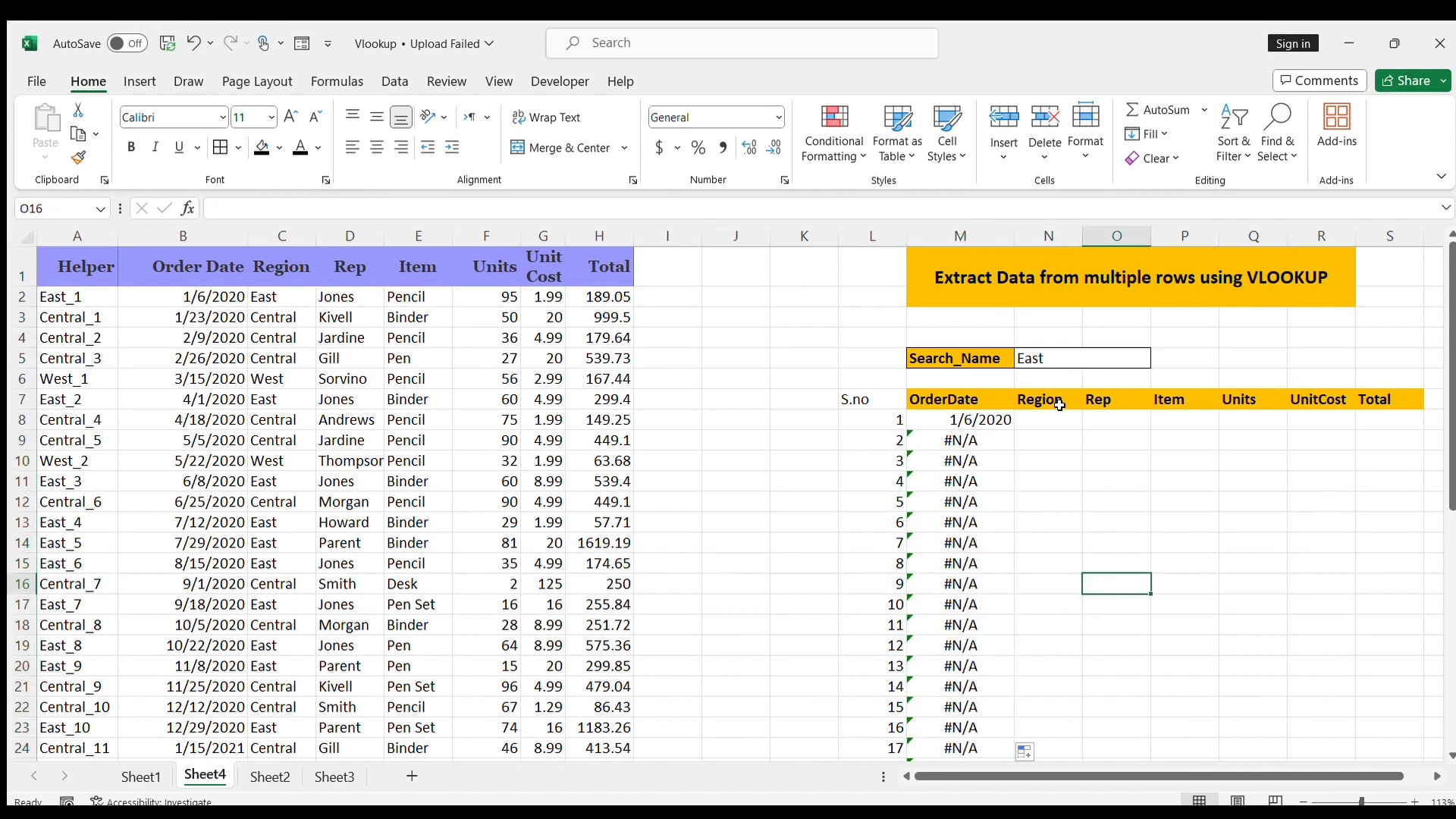
pyautogui.click(976, 421)
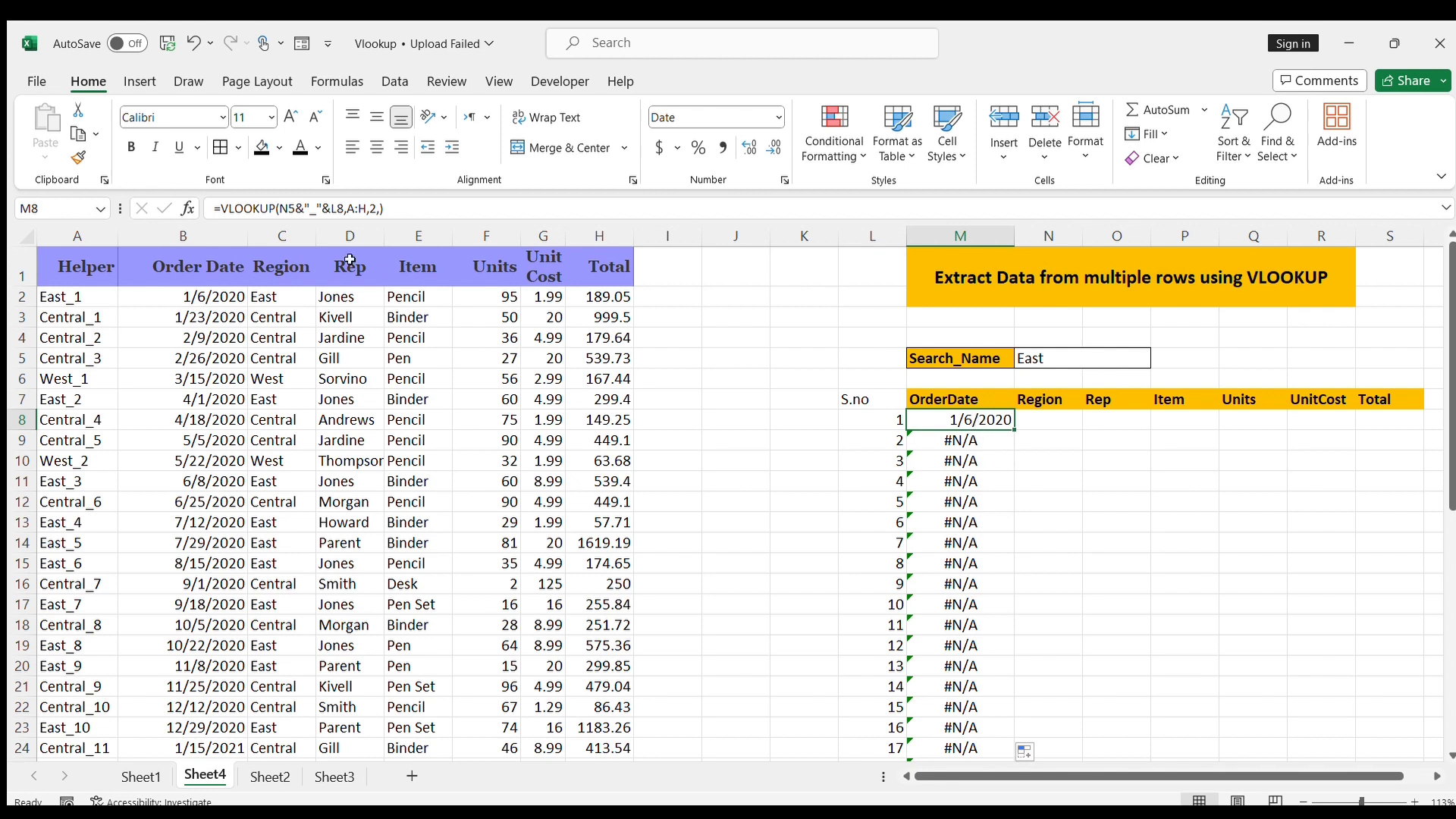
pyautogui.click(985, 445)
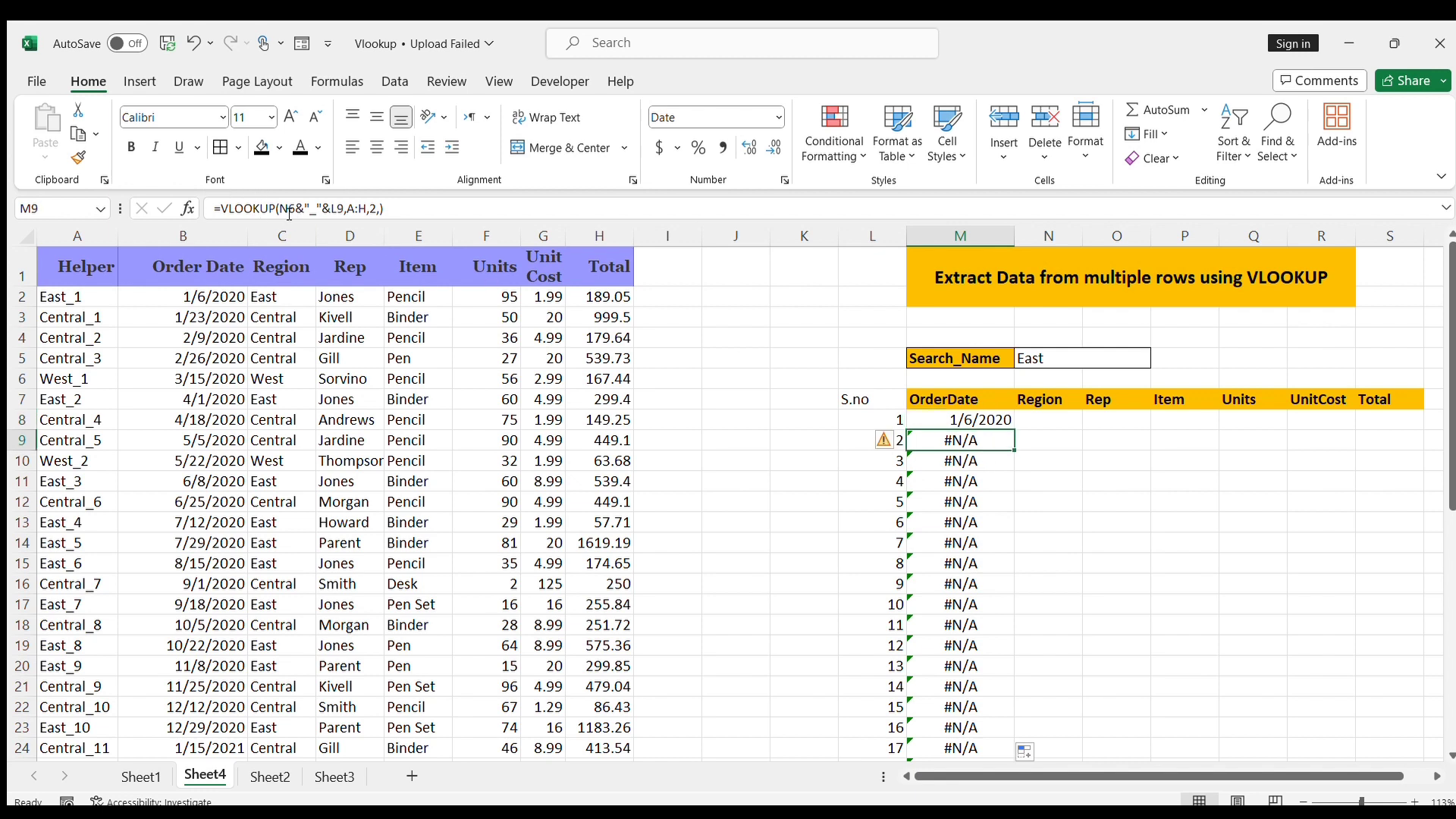
pyautogui.click(1067, 373)
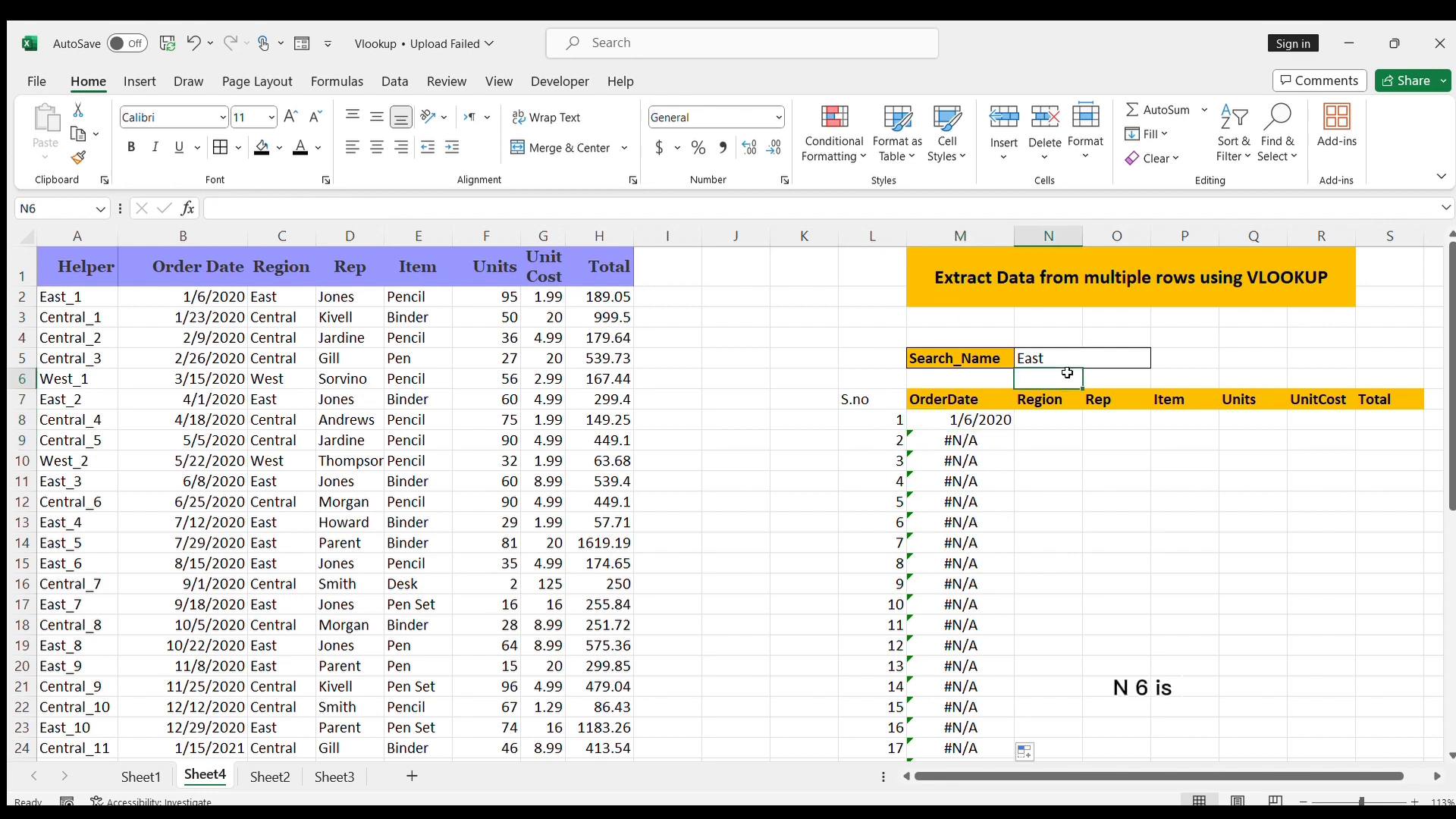
pyautogui.click(961, 442)
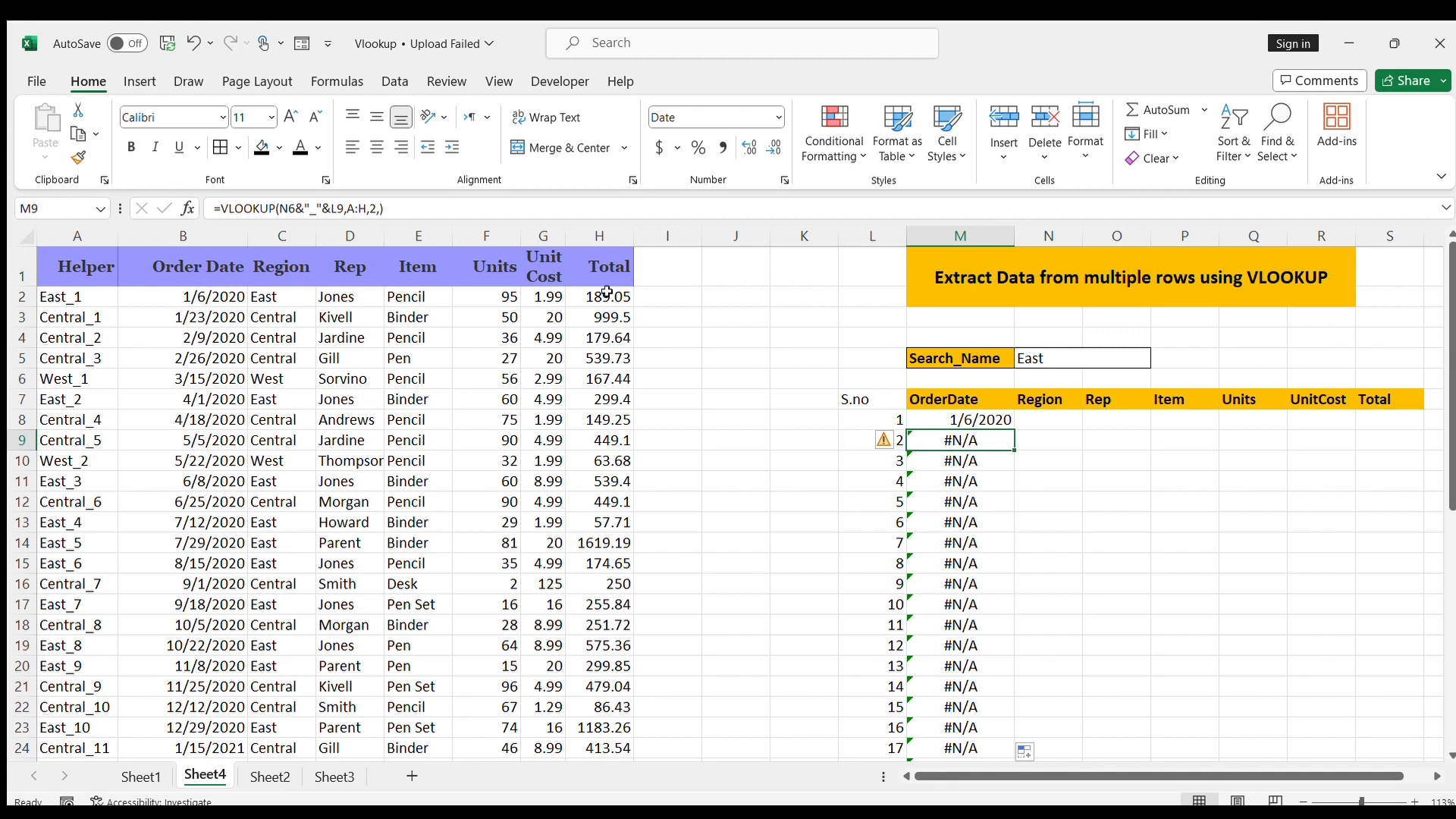
pyautogui.click(282, 211)
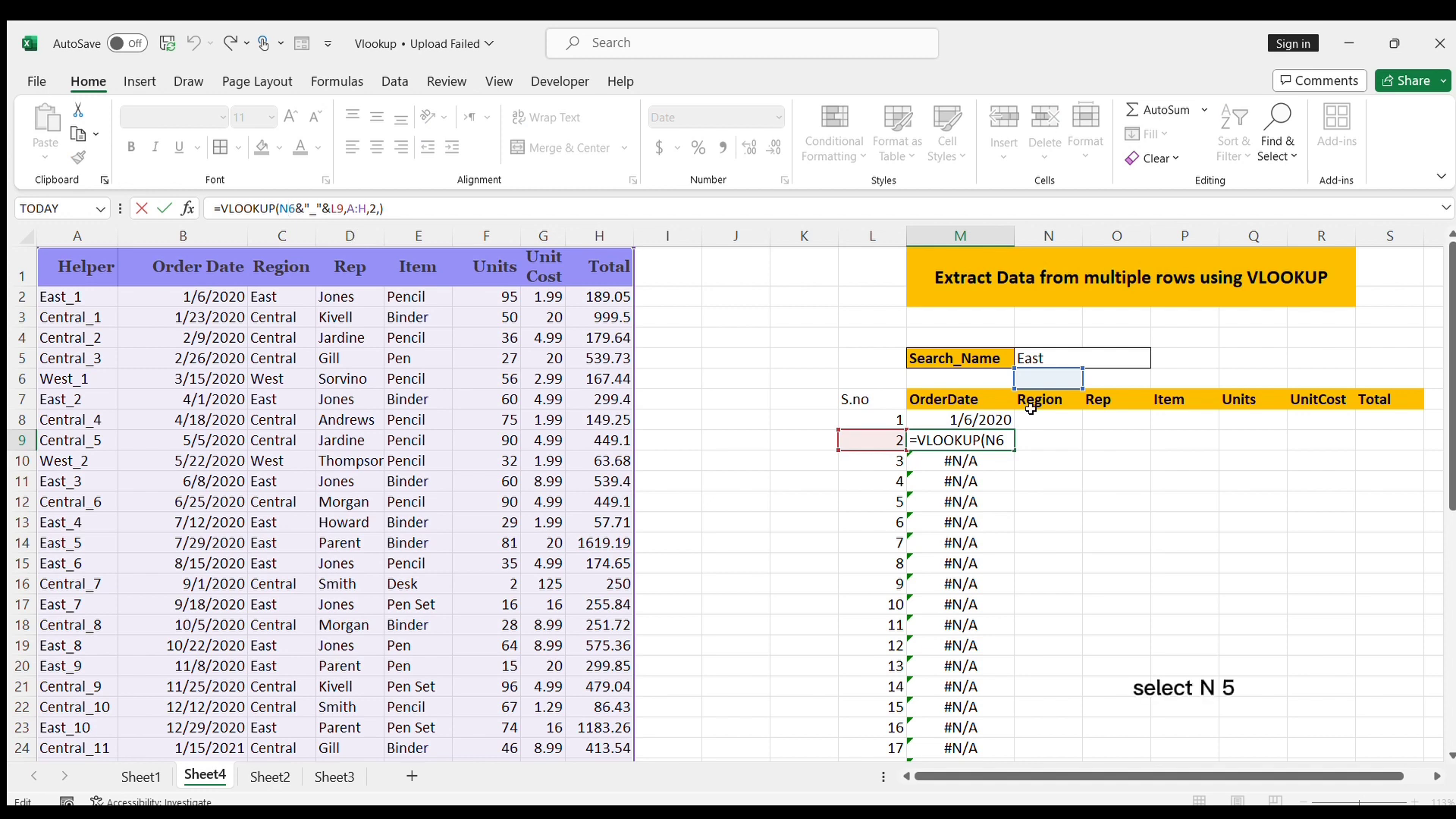
pyautogui.press('Escape')
# Step: Make the N5 reference in the M8 VLOOKUP formula absolute as $N$5
pyautogui.press('Up')
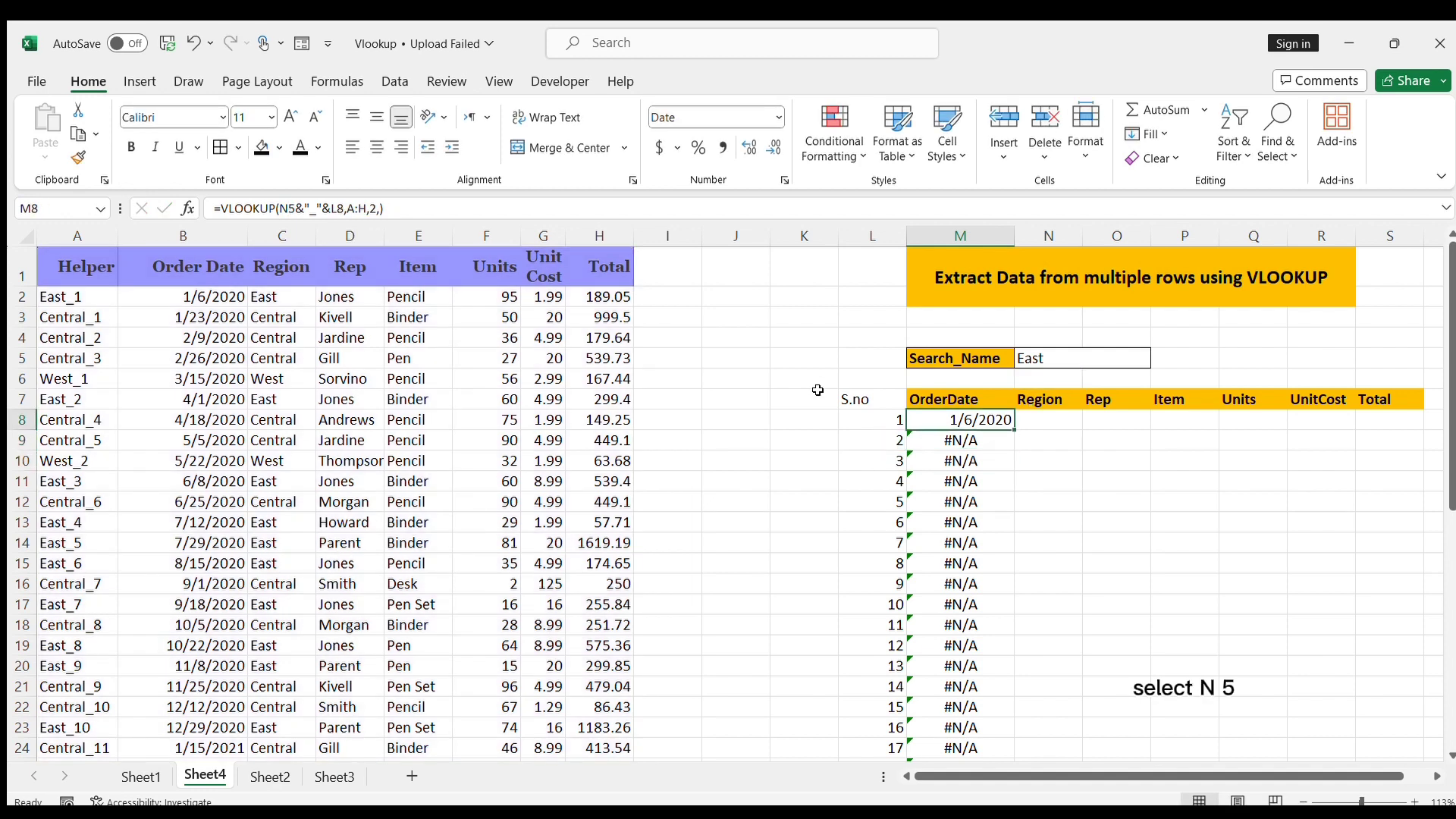
pyautogui.click(287, 208)
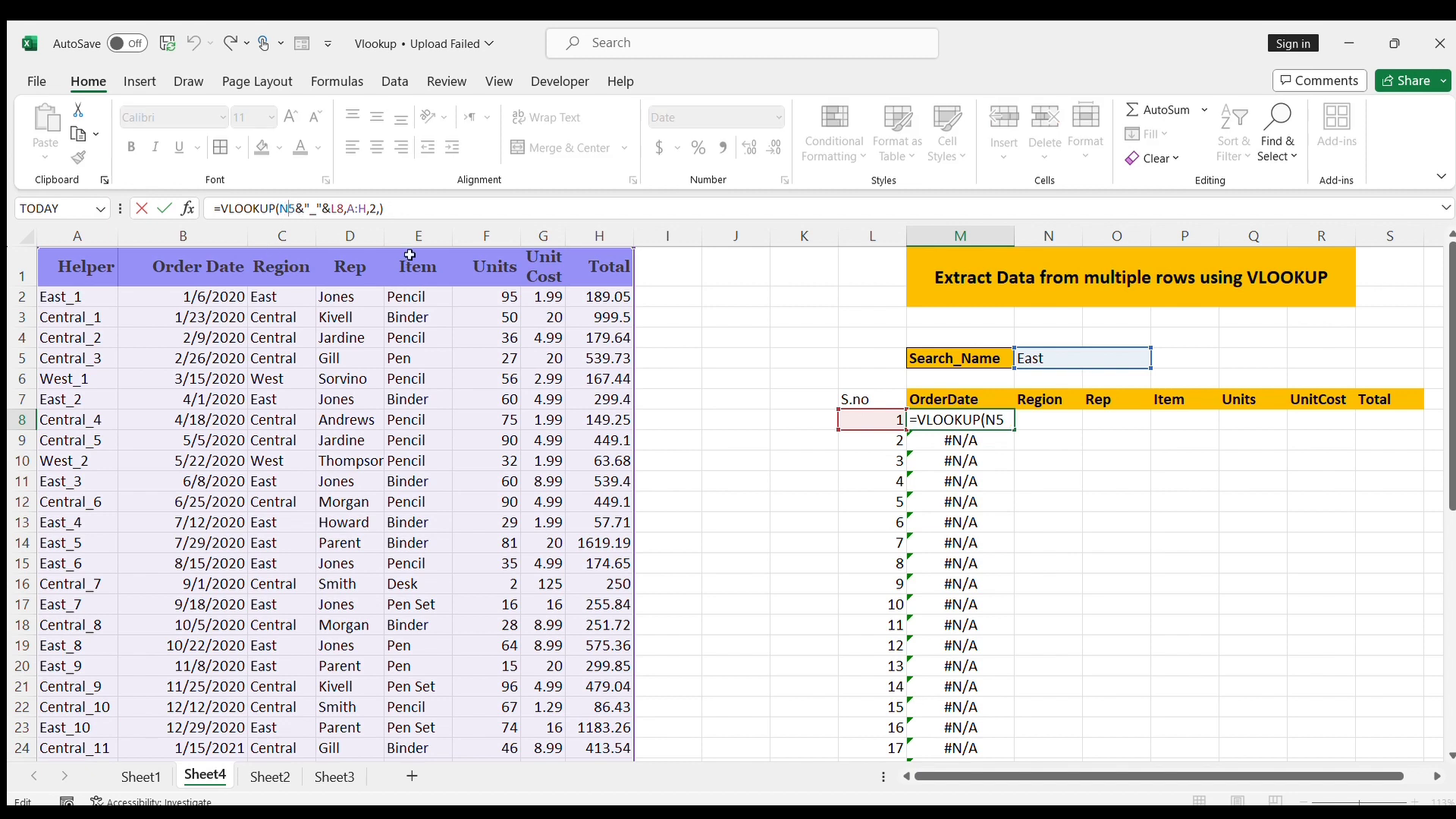
pyautogui.press('F4')
pyautogui.press('Return')
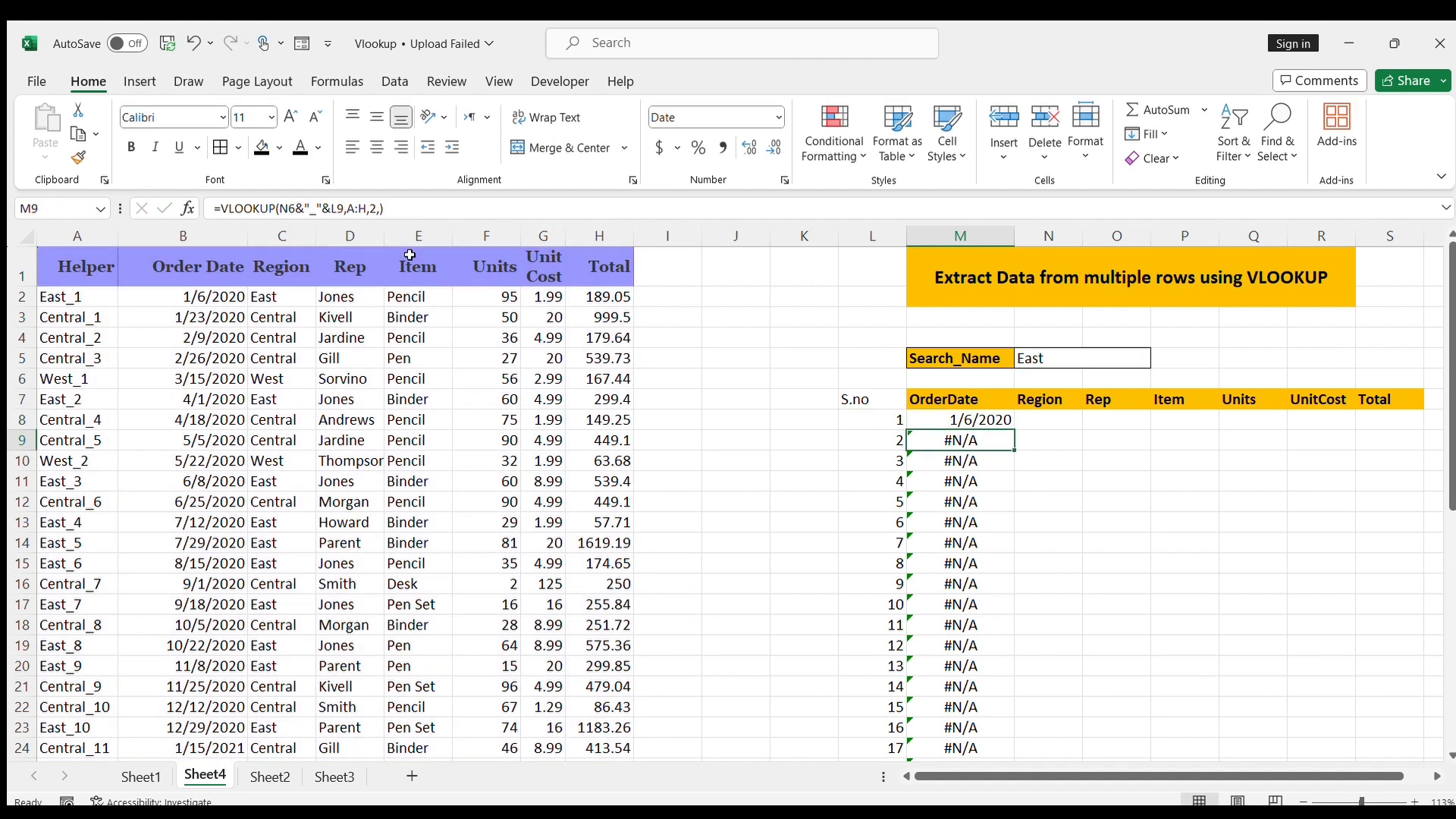
pyautogui.press('Up')
pyautogui.press('Down')
pyautogui.press('Up')
pyautogui.press('Down')
pyautogui.press('Up')
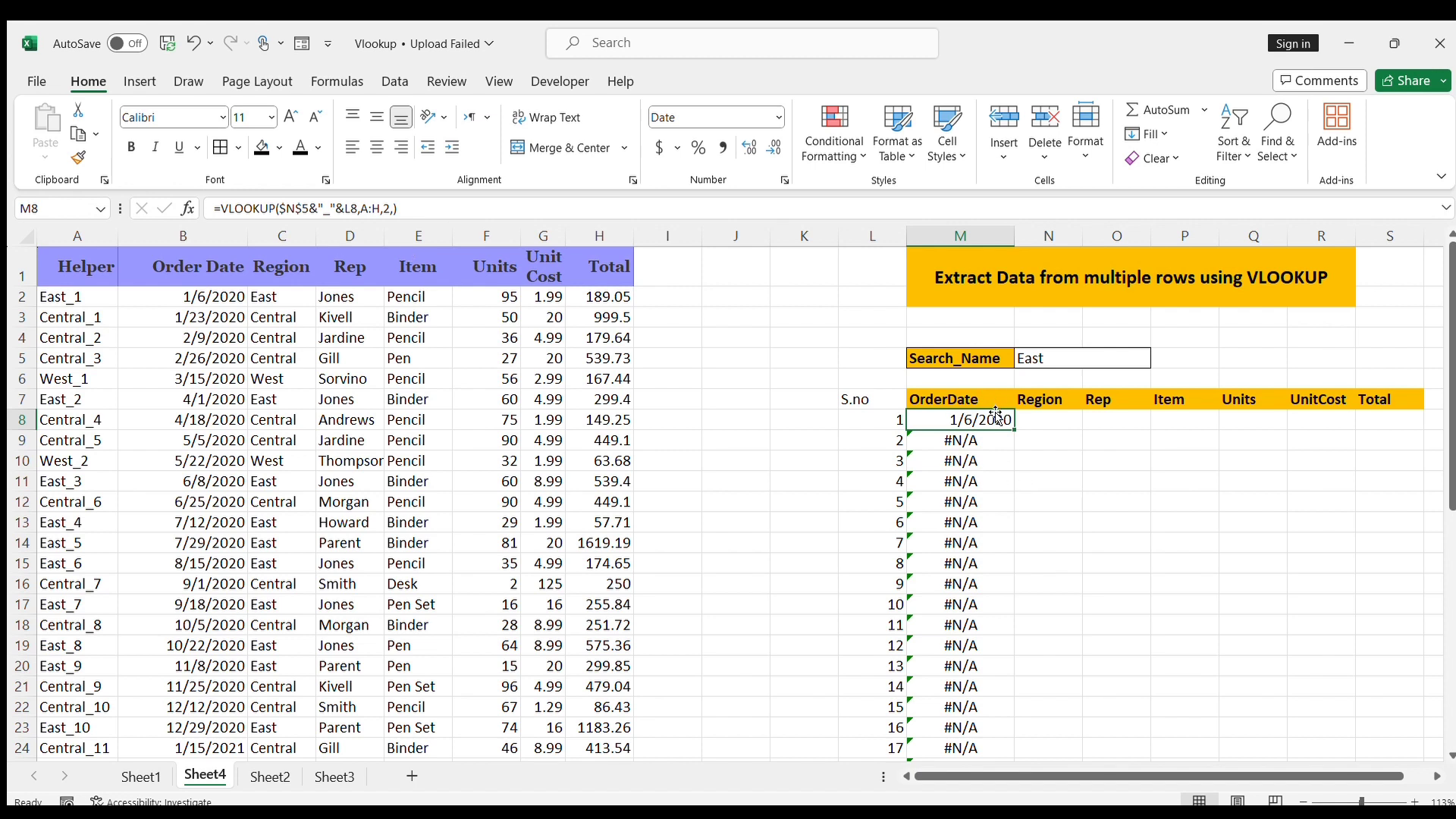
# Step: Fill the M8 formula with the locked $N$5 reference down to M27
pyautogui.click(869, 420)
pyautogui.press('Right')
pyautogui.moveTo(1012, 430); pyautogui.dragTo(985, 649)
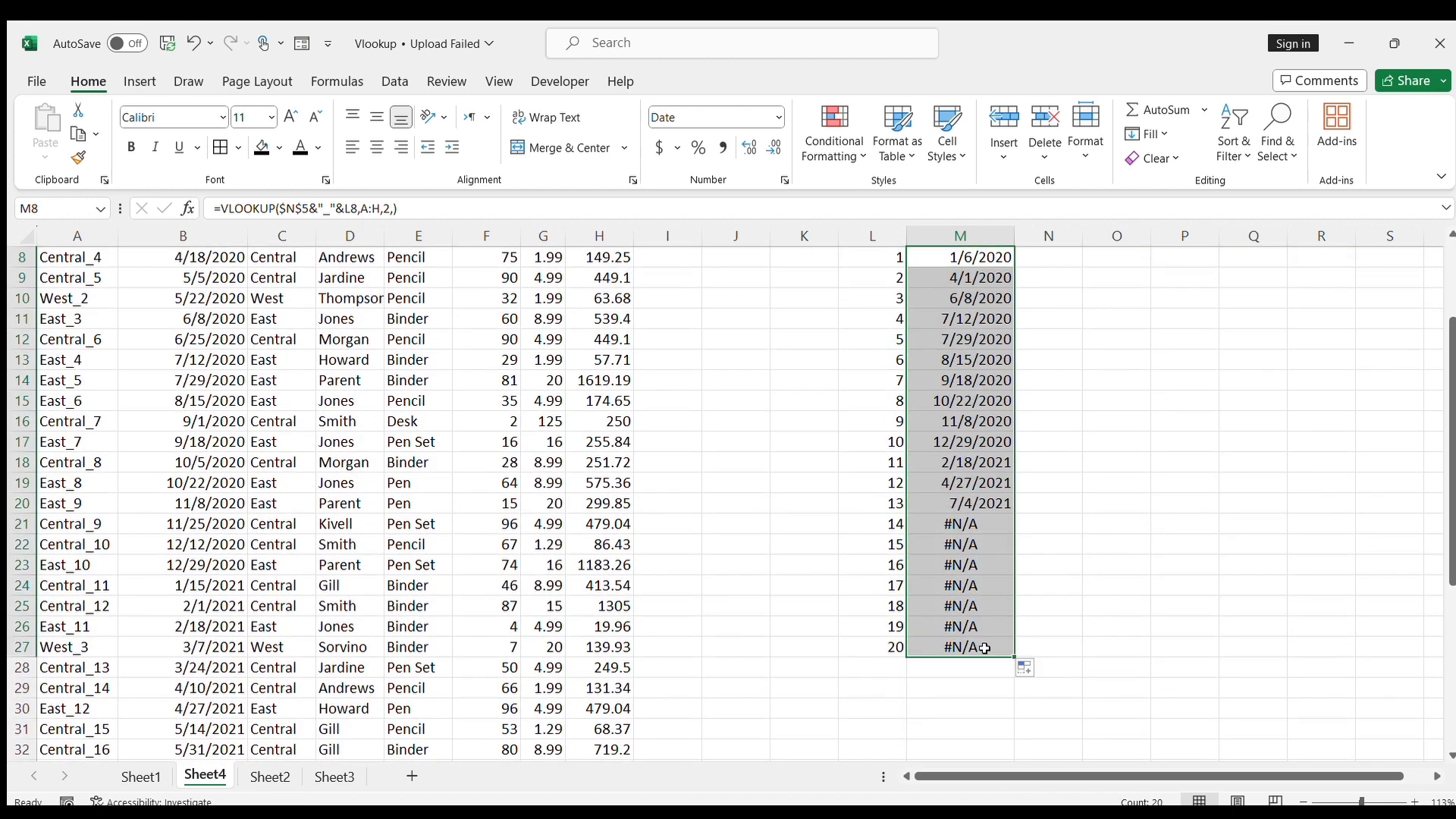
pyautogui.click(1085, 525)
# Step: Check the OrderDate results in M21:M27 against the last East key in the Helper column at A34
pyautogui.moveTo(985, 522); pyautogui.dragTo(985, 649)
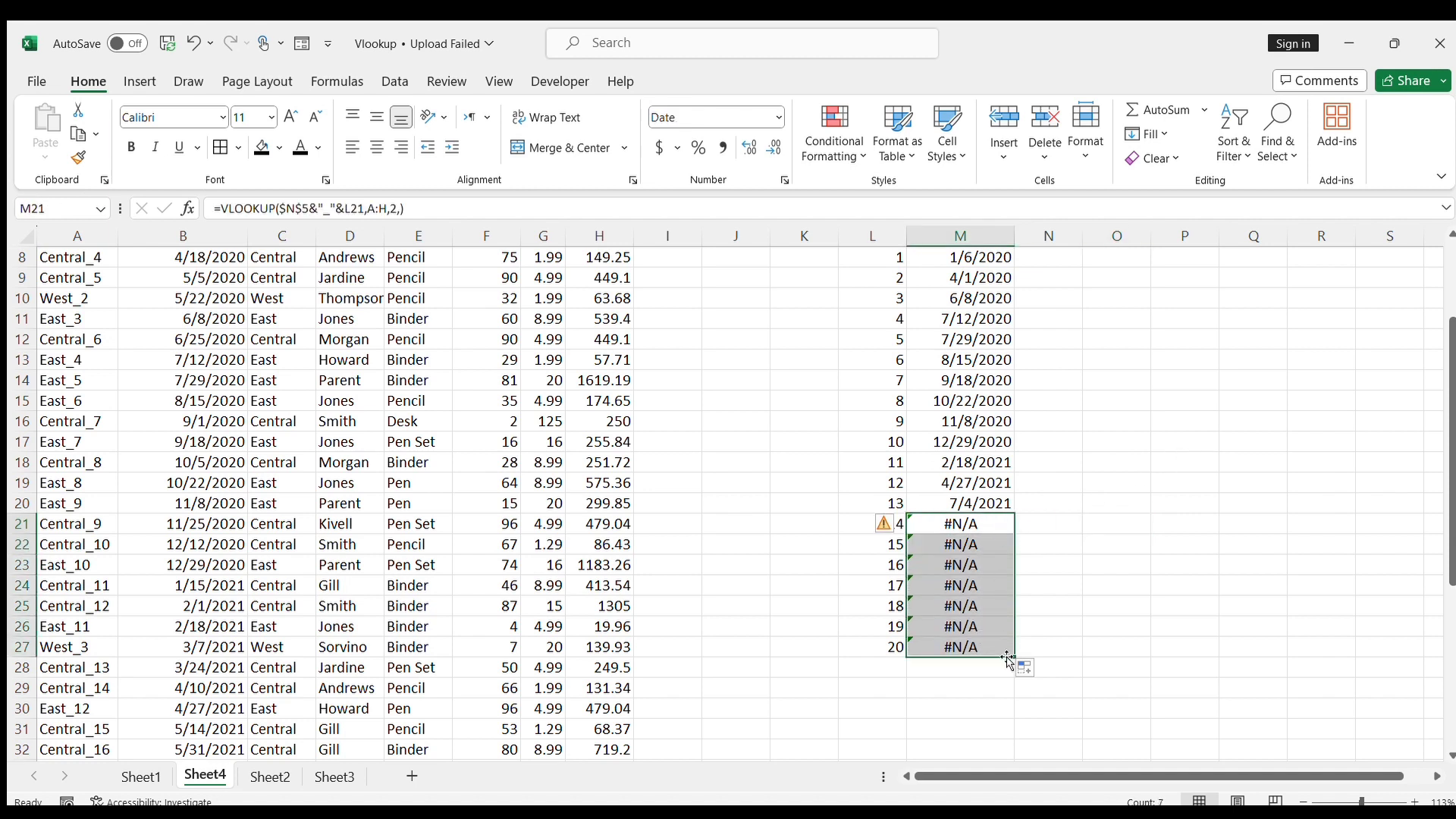
pyautogui.click(1096, 558)
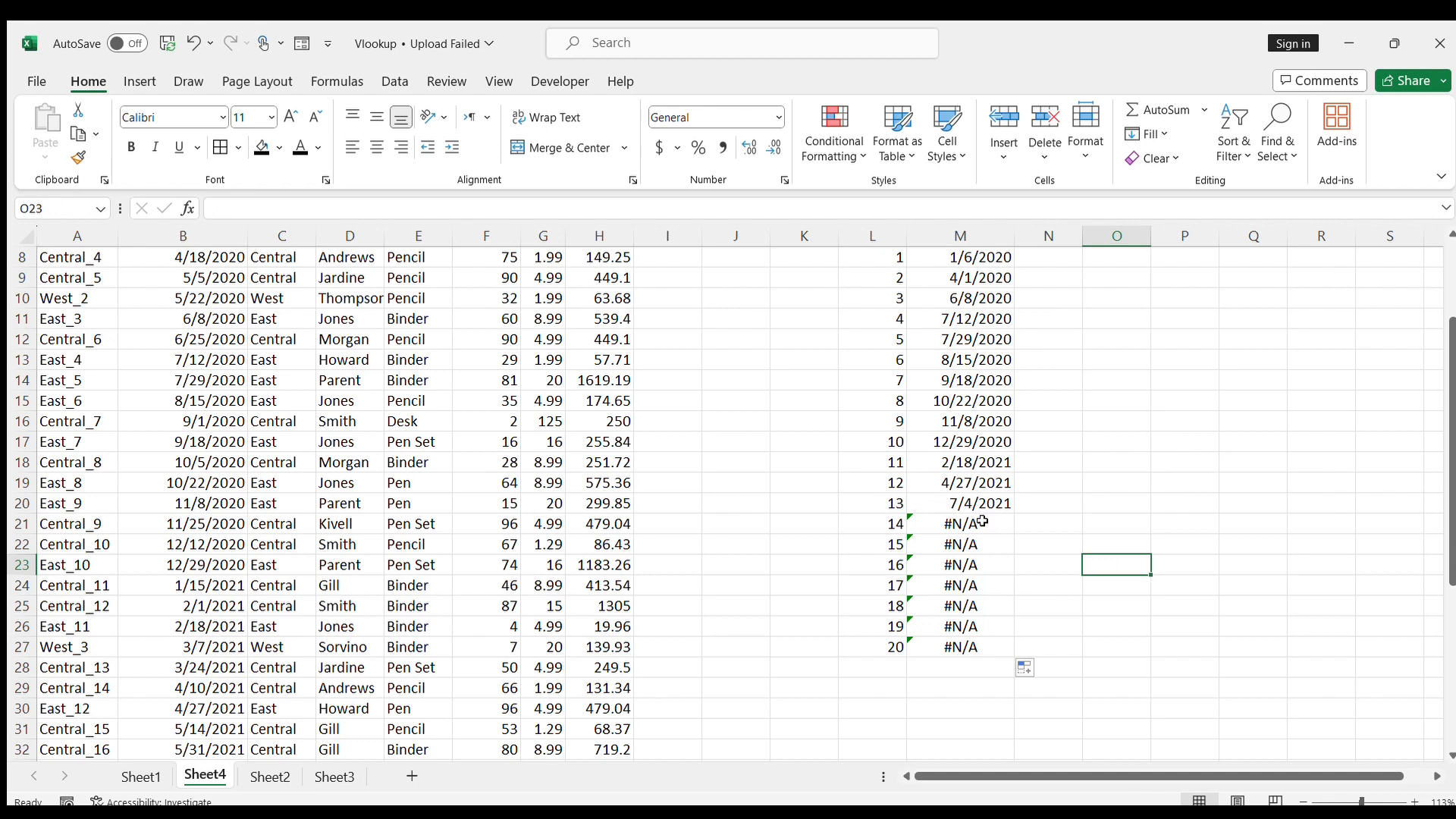
pyautogui.moveTo(982, 521); pyautogui.dragTo(981, 645)
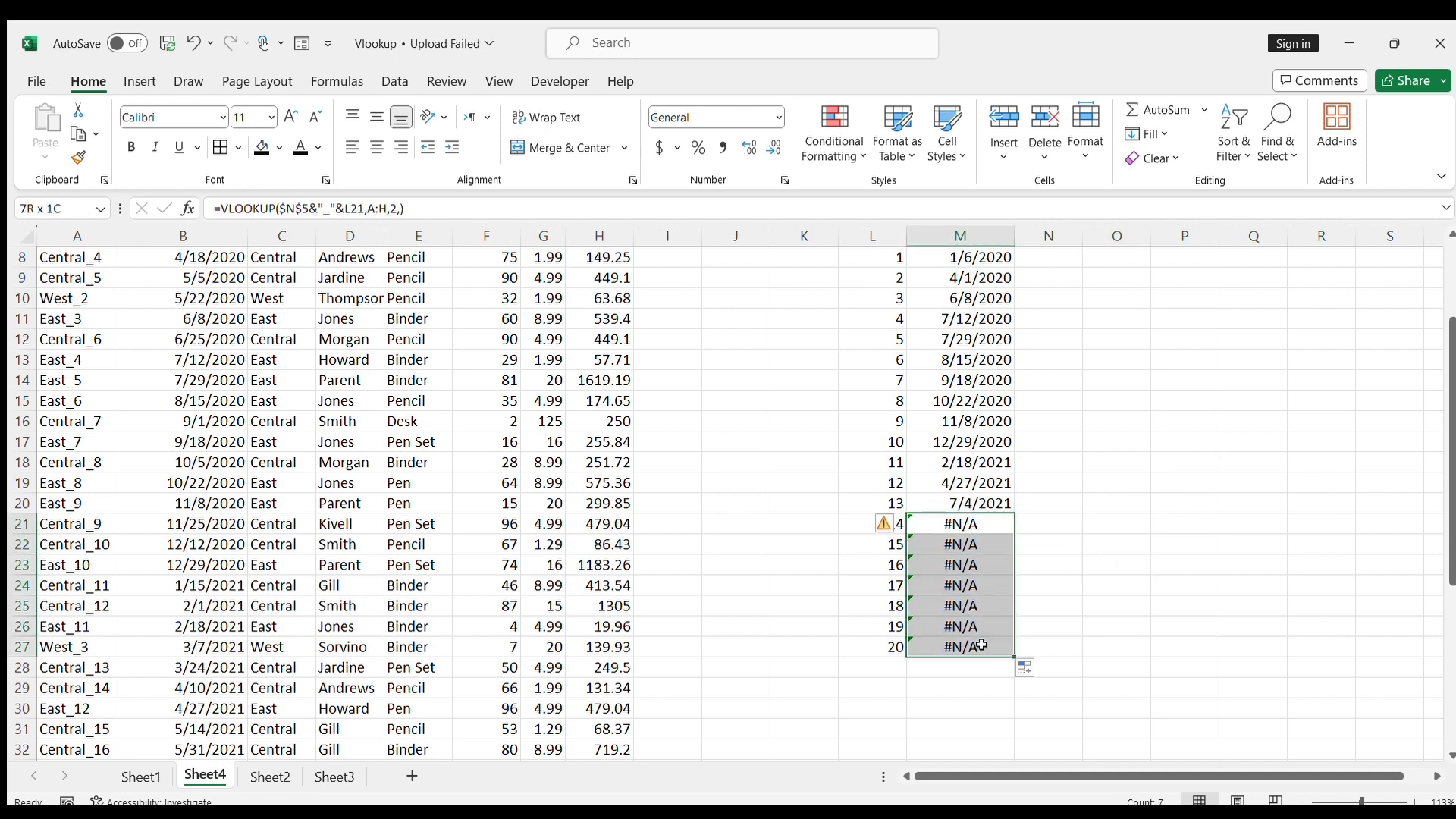
pyautogui.click(1122, 559)
pyautogui.scroll(3, 1057, 466)
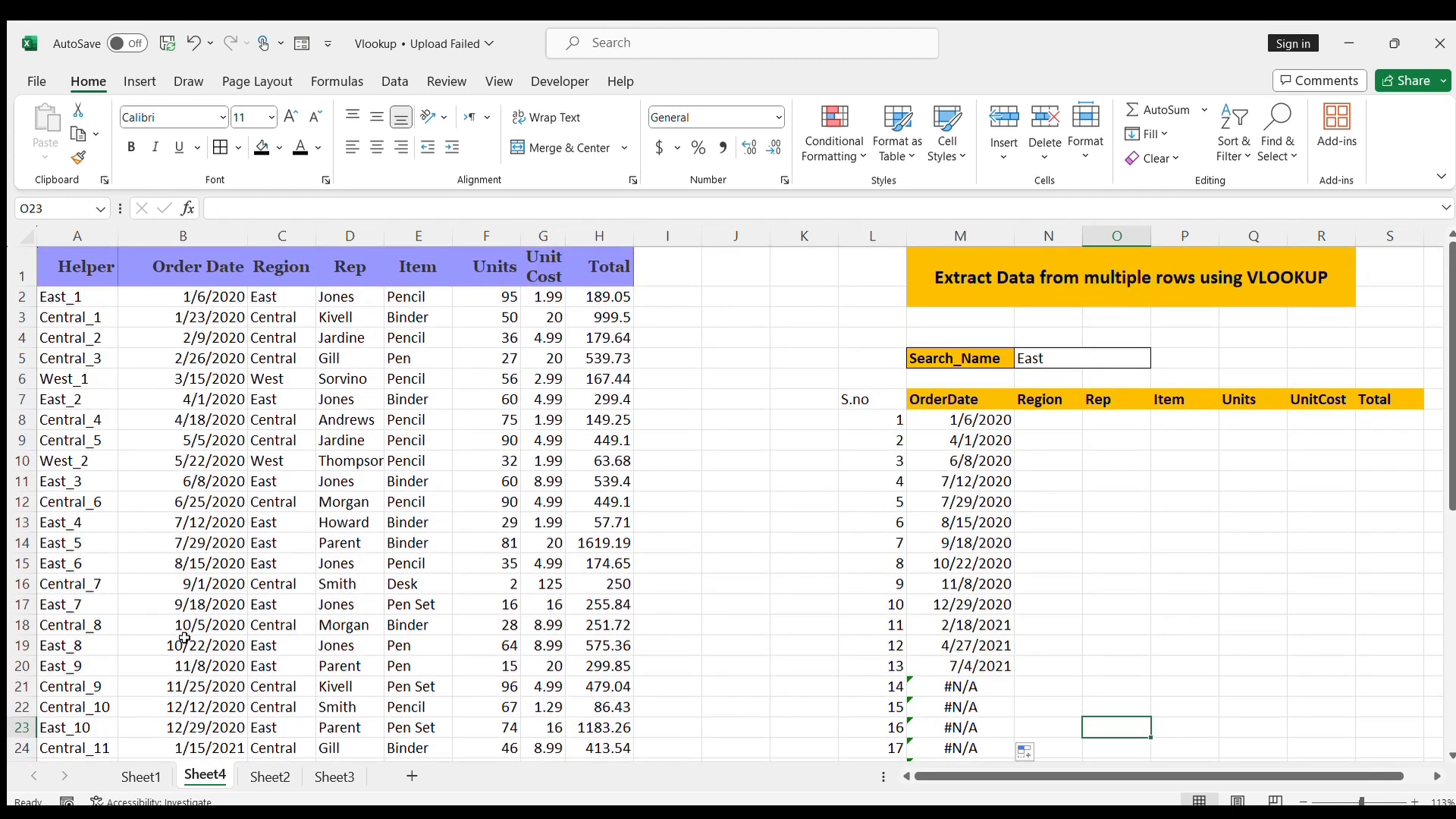
pyautogui.scroll(-10, 224, 633)
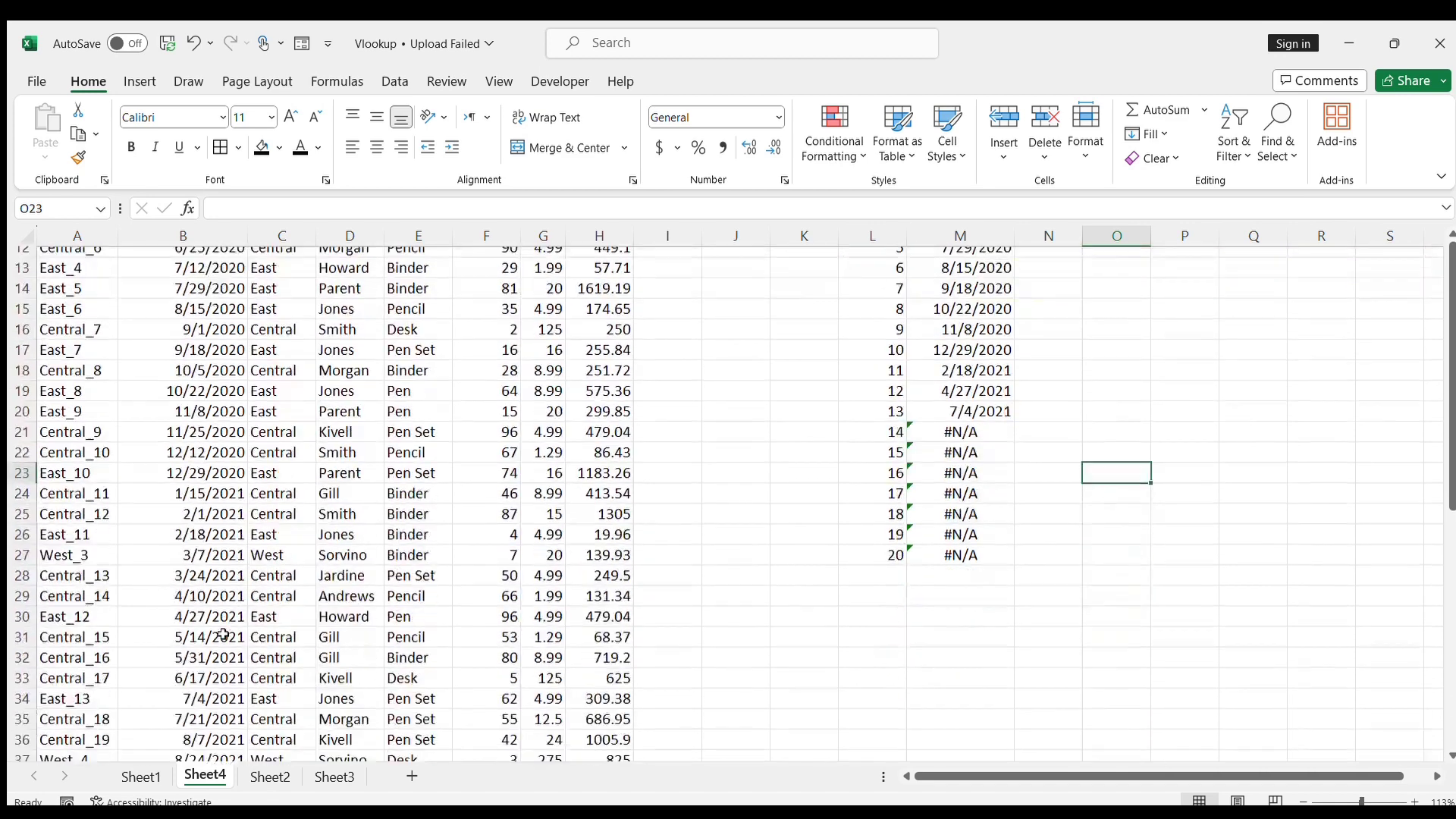
pyautogui.scroll(3, 223, 634)
pyautogui.scroll(1, 224, 634)
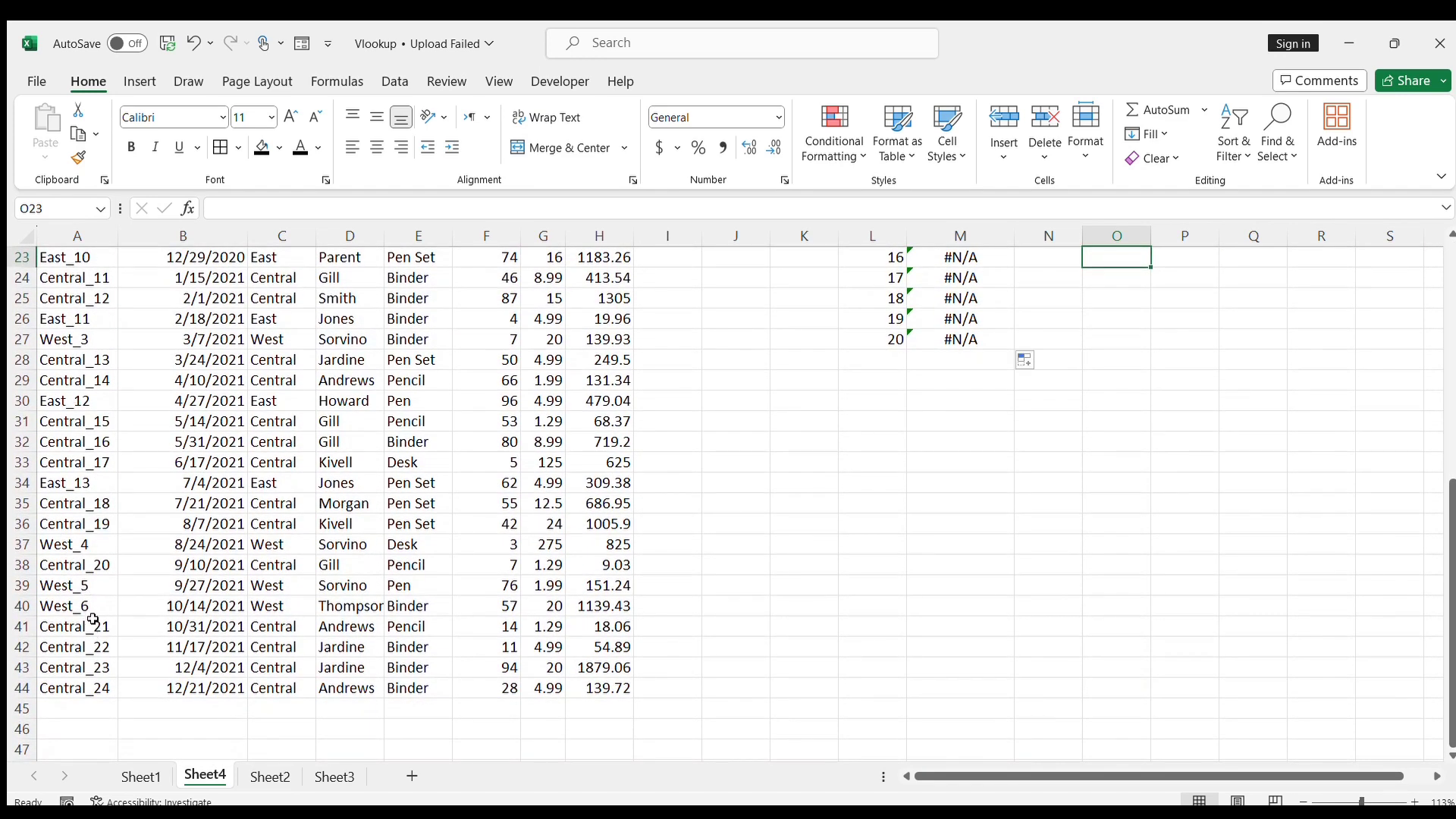
pyautogui.click(106, 475)
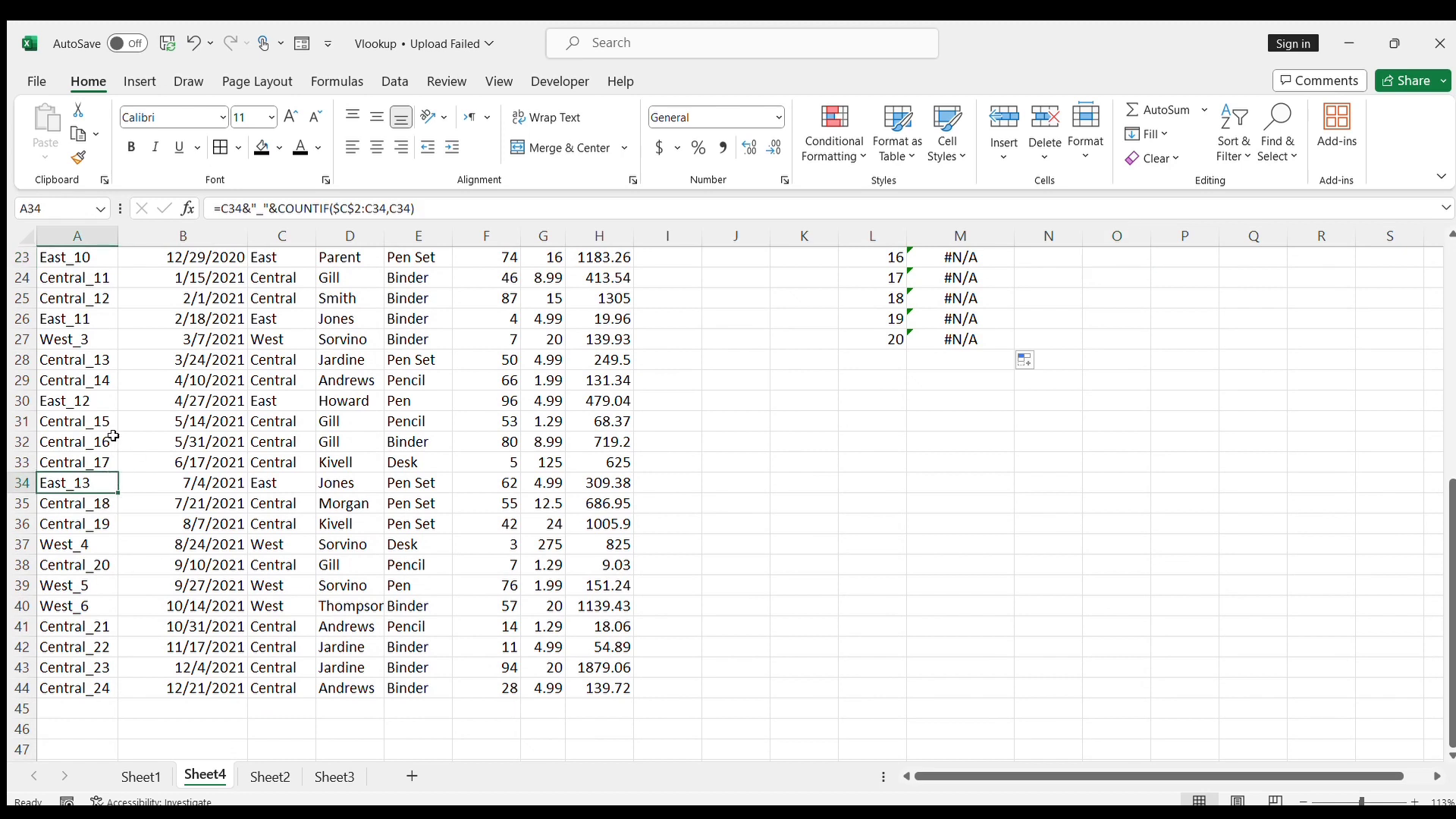
pyautogui.scroll(6, 689, 481)
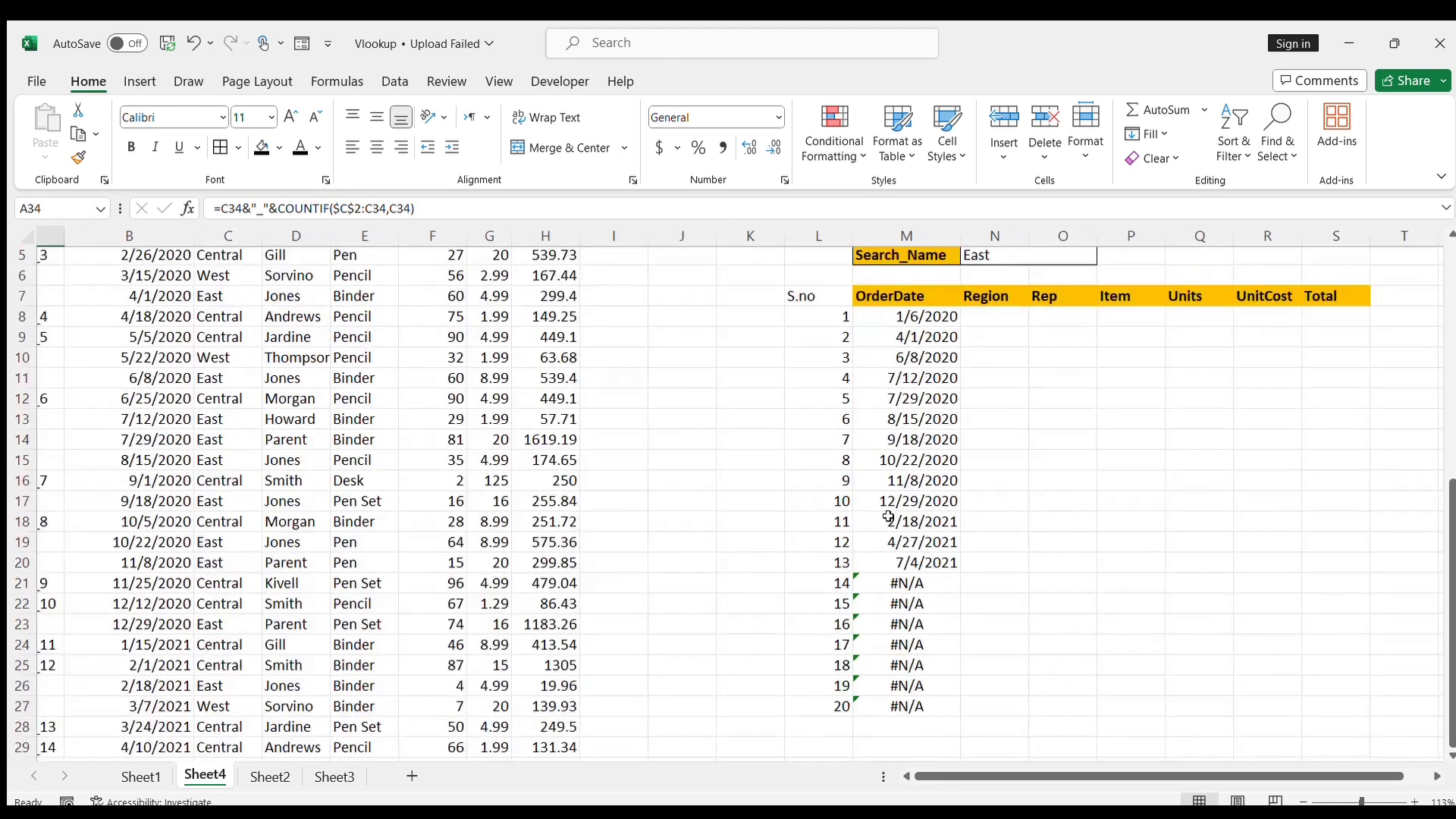
pyautogui.hscroll(1, 884, 575)
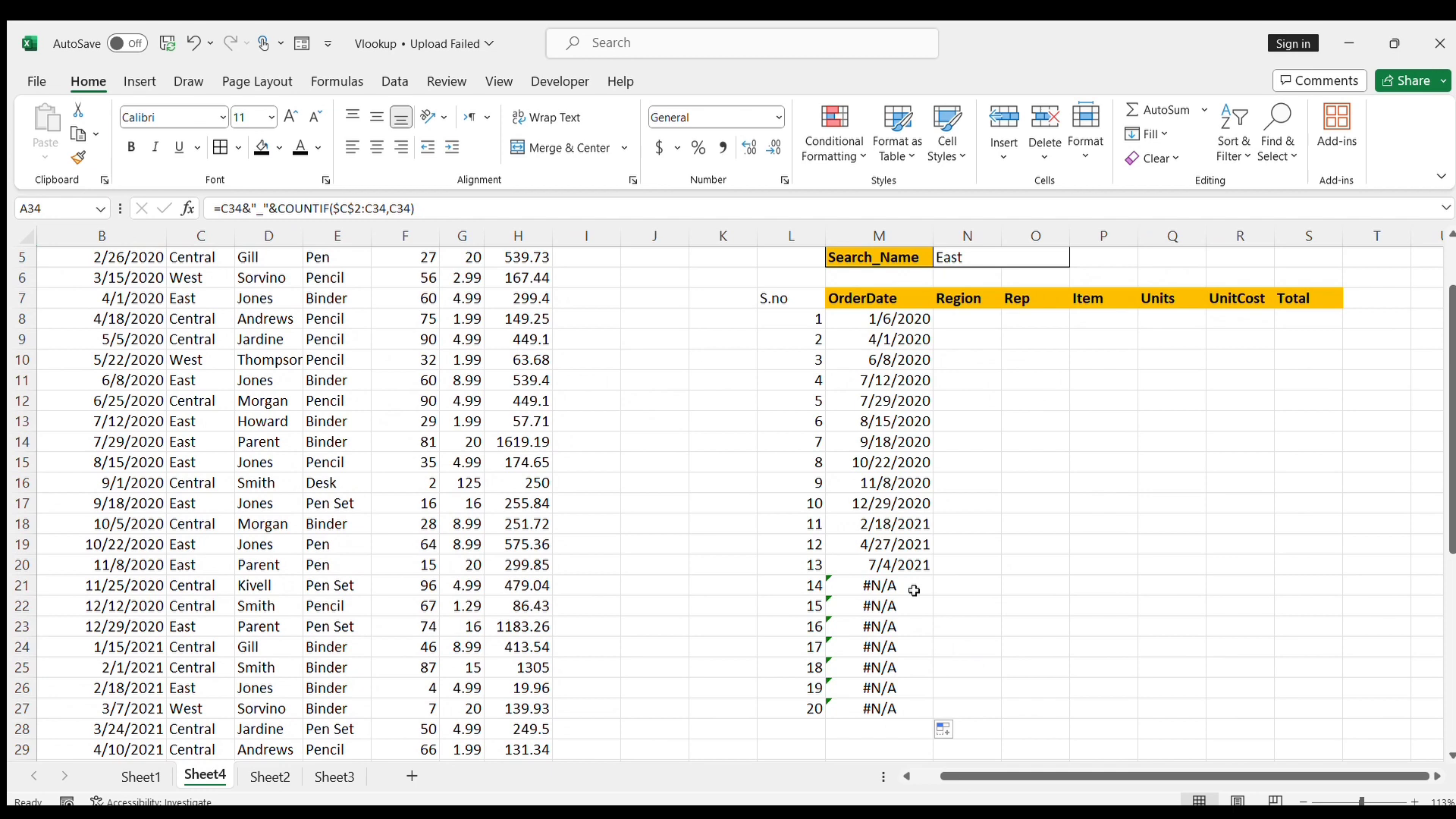
pyautogui.moveTo(914, 591); pyautogui.dragTo(917, 709)
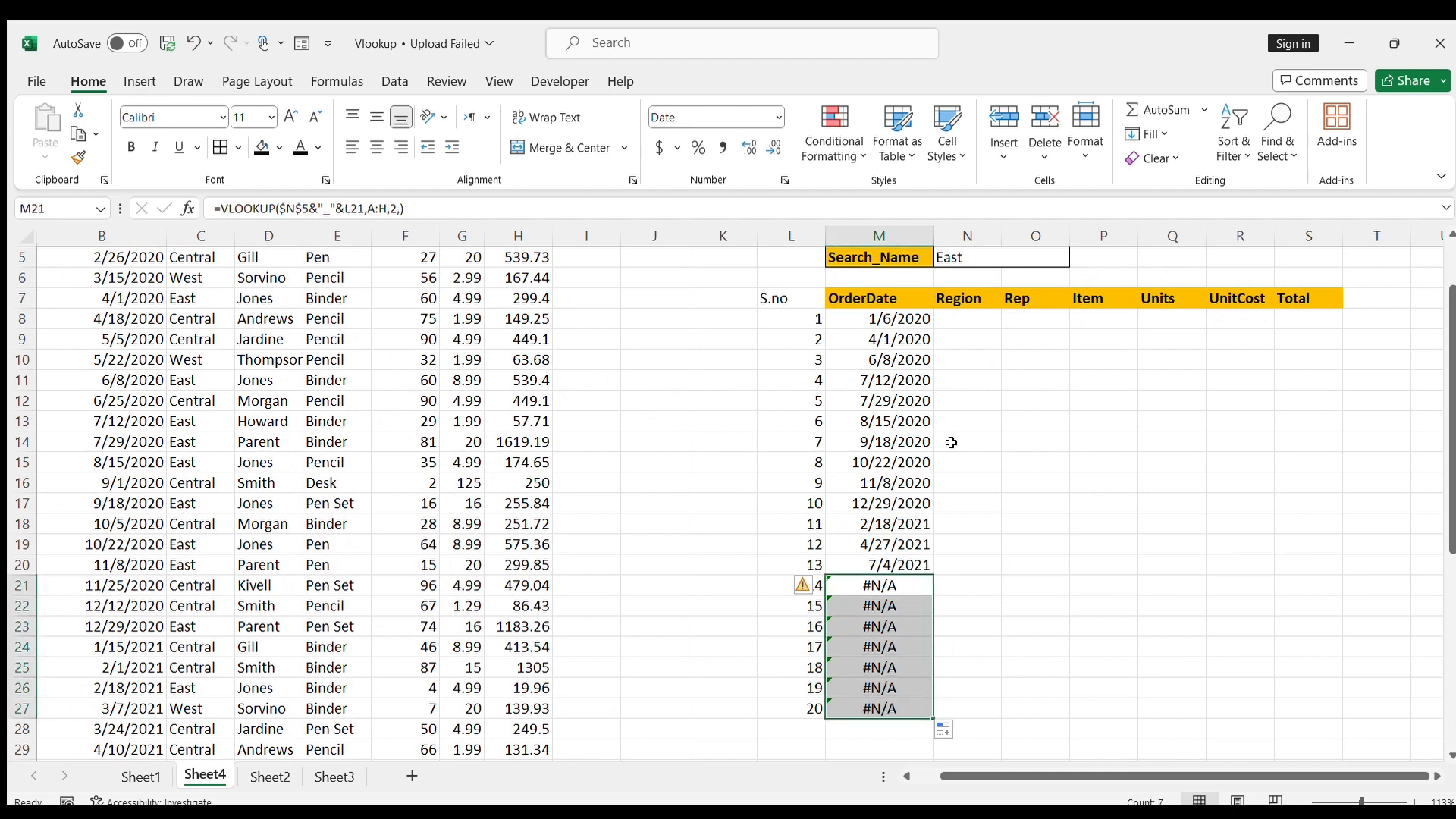
pyautogui.scroll(2, 951, 442)
pyautogui.click(910, 421)
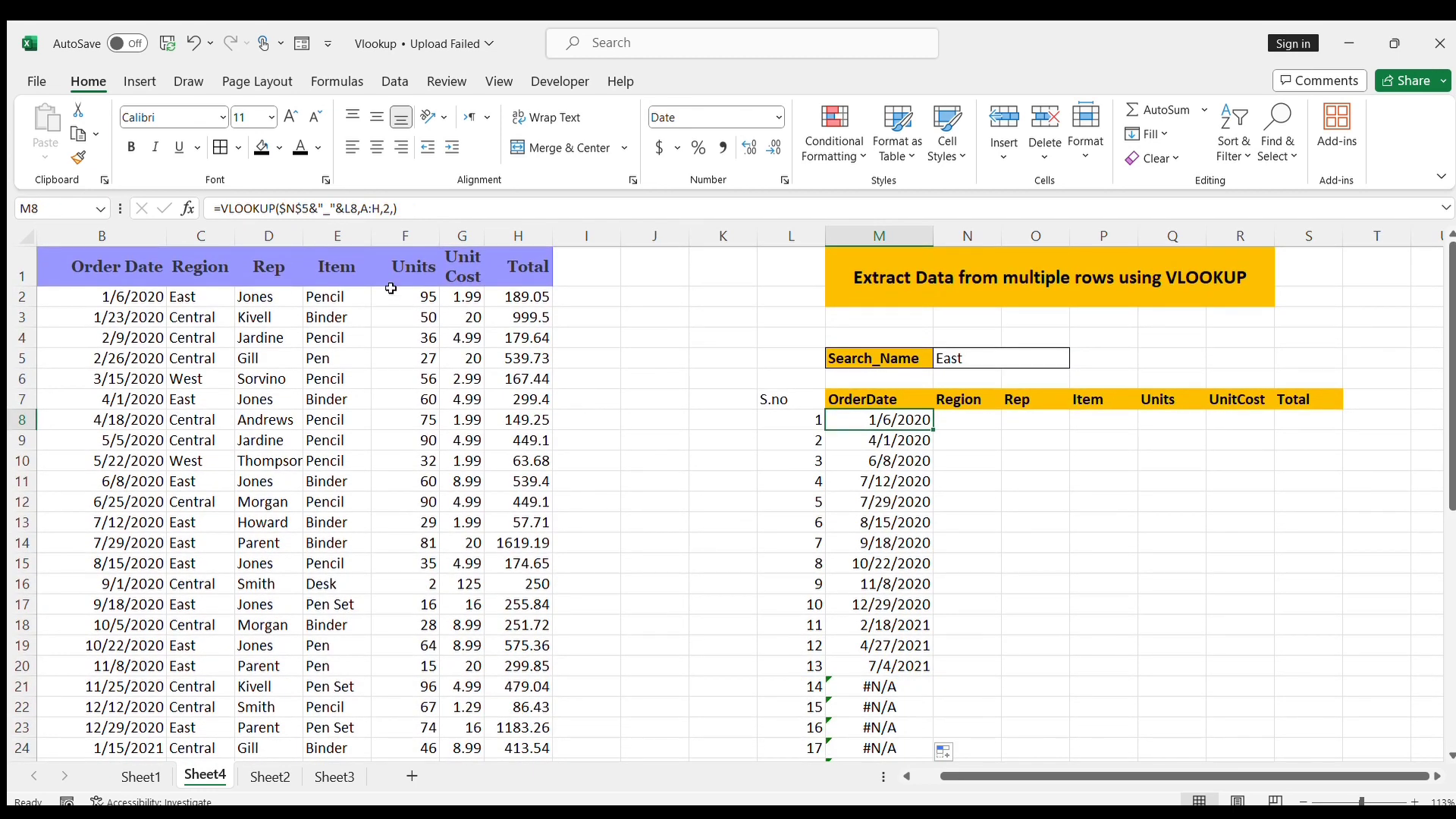
# Step: Wrap the VLOOKUP formula in M8 in IFERROR with an empty string "" as the fallback value
pyautogui.click(449, 209)
pyautogui.press('Left')
pyautogui.press('Left')
pyautogui.press('Left')
pyautogui.press('Left')
pyautogui.press('Left')
pyautogui.press('Left')
pyautogui.press('Left')
pyautogui.press('Left')
pyautogui.press('Left')
pyautogui.press('Left')
pyautogui.press('Left')
pyautogui.press('Left')
pyautogui.press('Left')
pyautogui.press('Left')
pyautogui.press('Left')
pyautogui.press('Left')
pyautogui.press('Left')
pyautogui.press('Left')
pyautogui.press('Left')
pyautogui.press('Left')
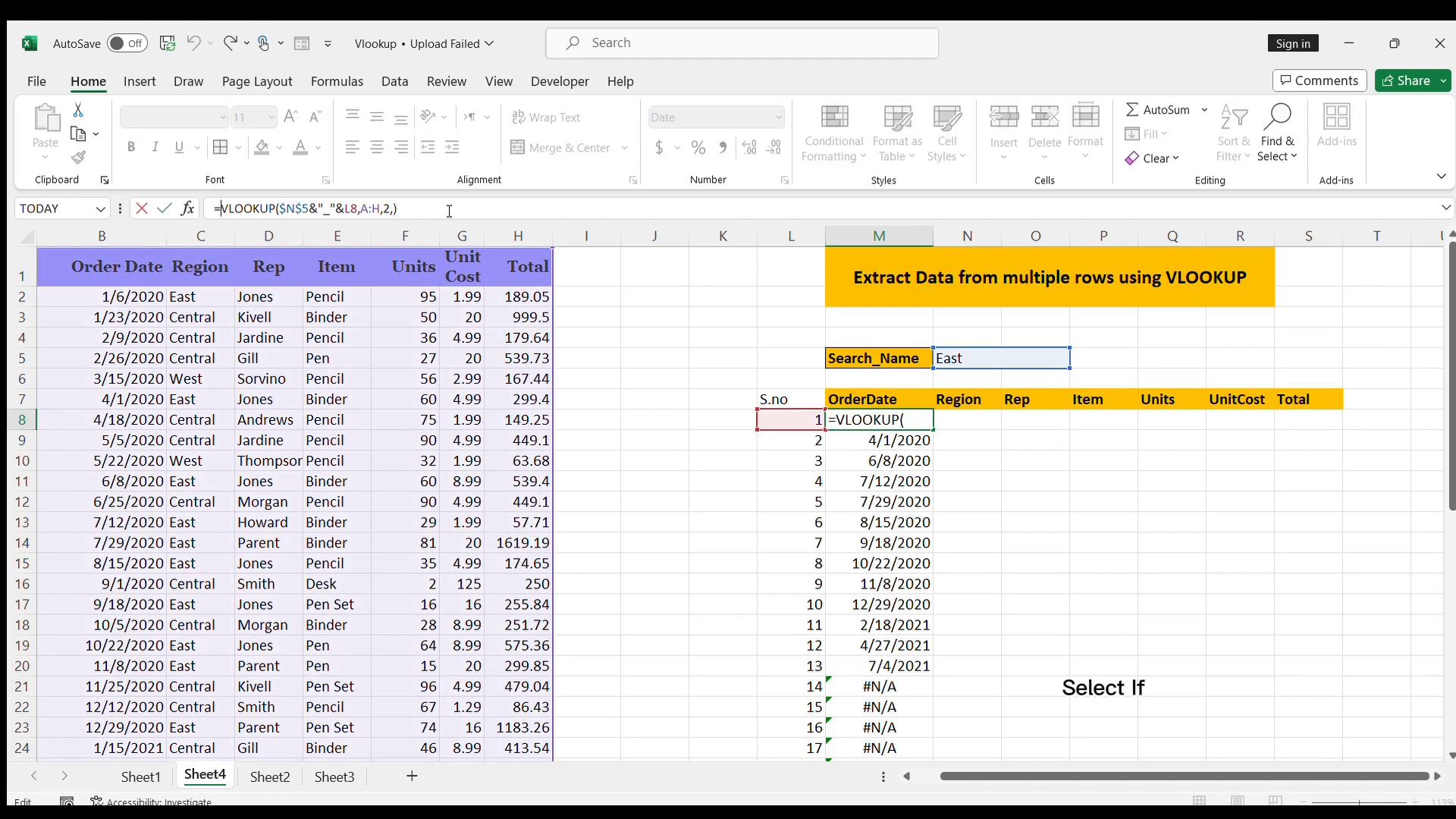
pyautogui.write('iferror(')
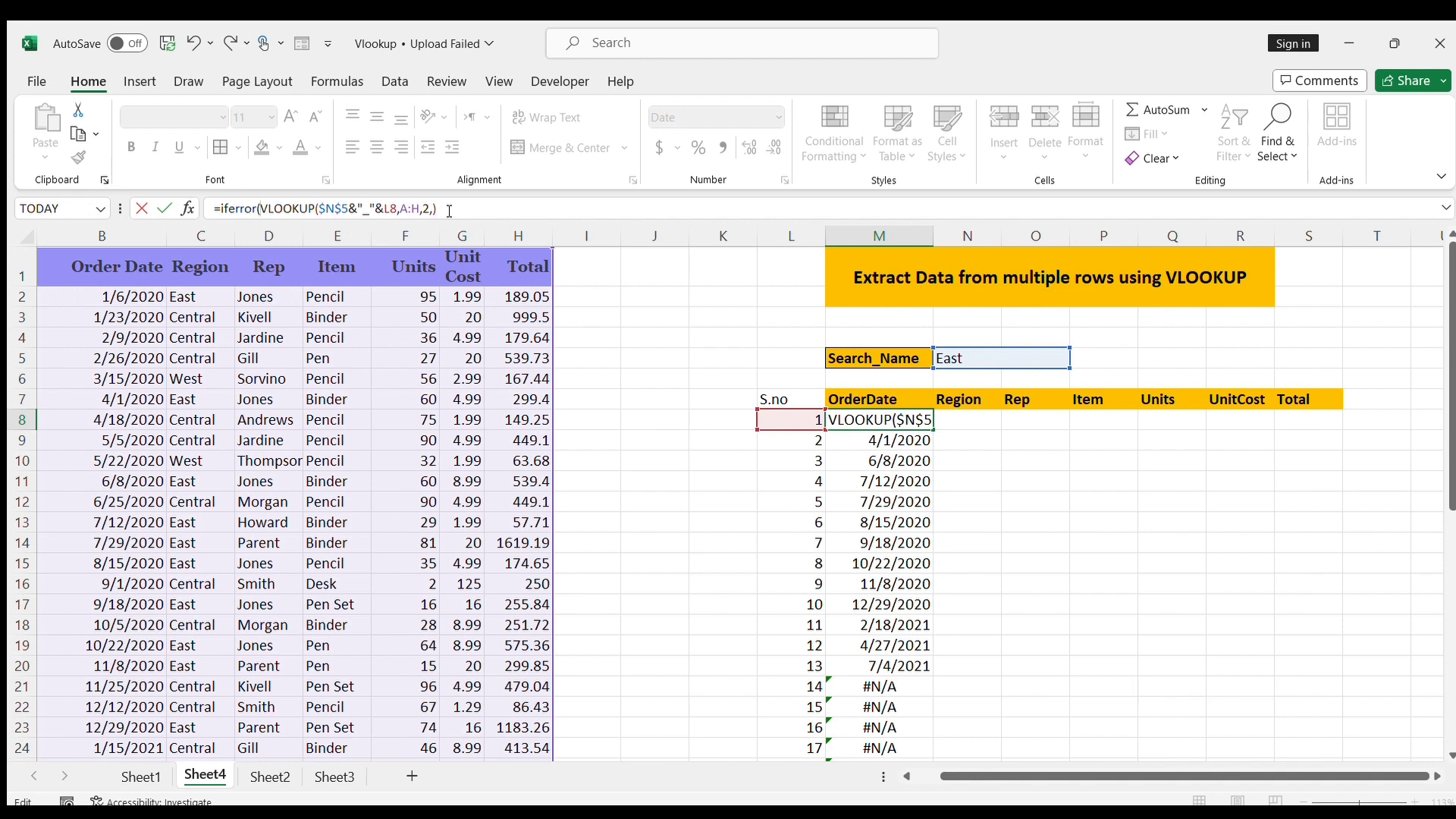
pyautogui.click(449, 212)
pyautogui.write(',""')
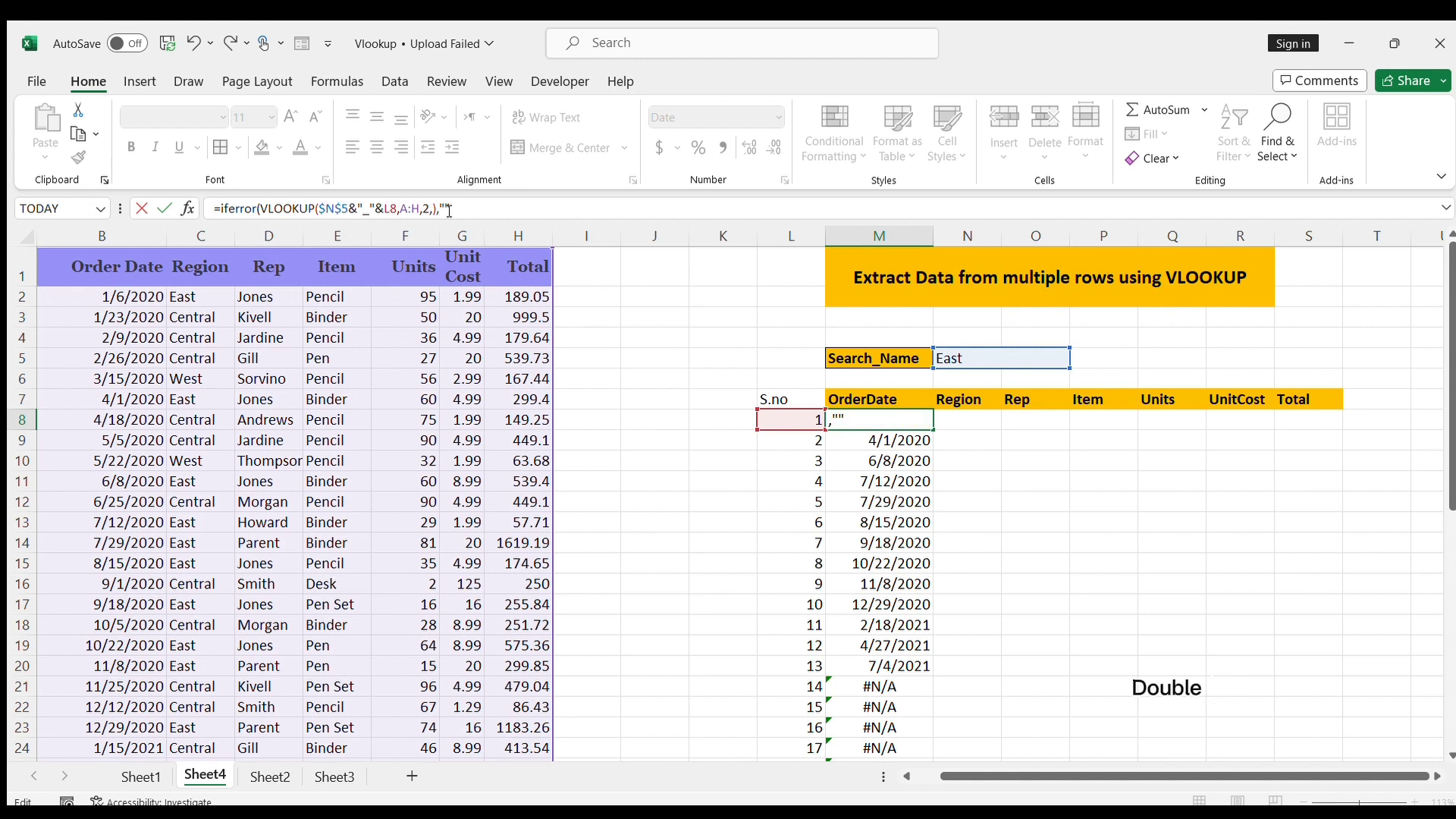
pyautogui.press('Return')
pyautogui.press('Up')
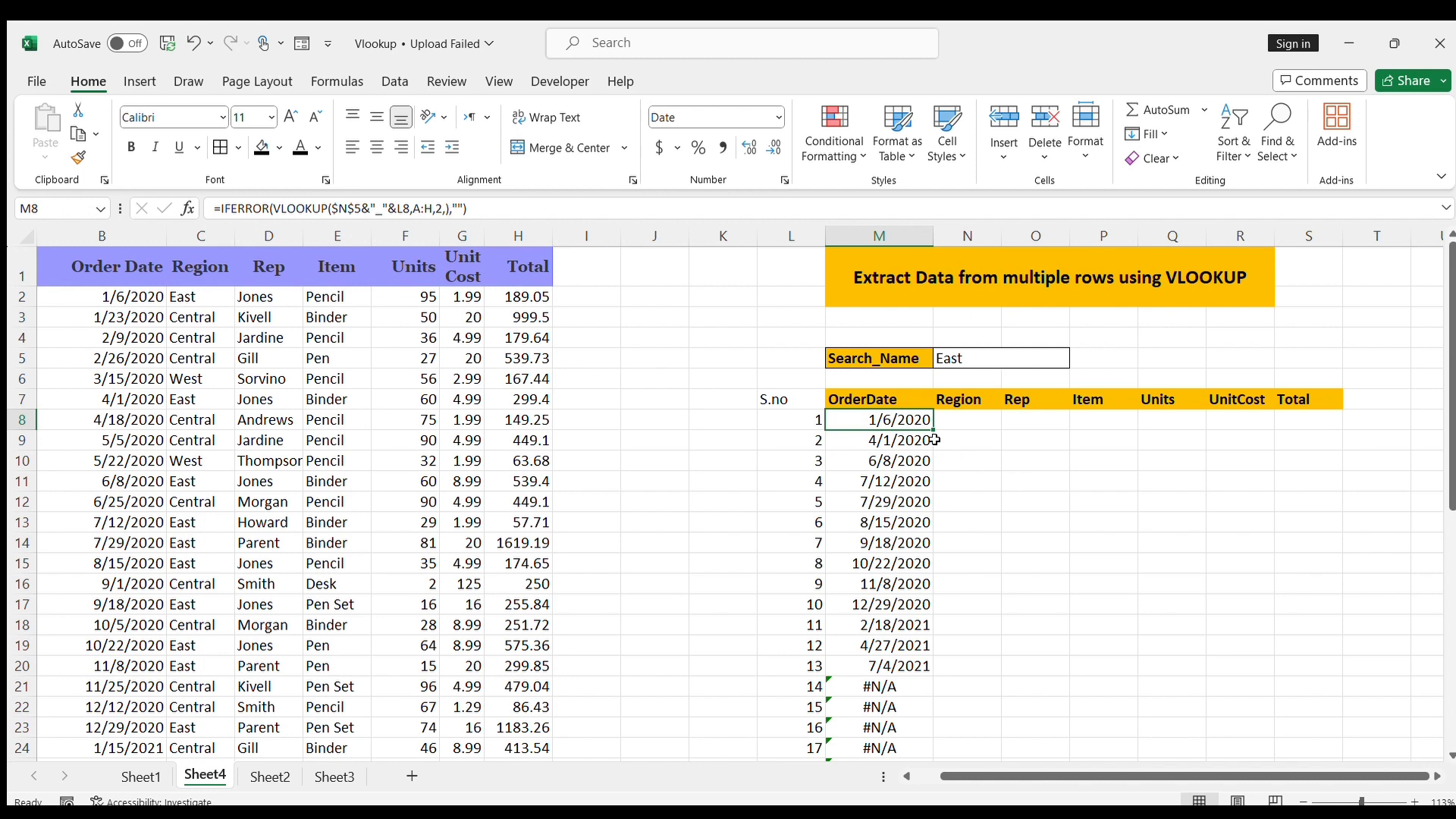
# Step: Fill the IFERROR formula from M8 down to M27
pyautogui.moveTo(933, 429)
pyautogui.mouseDown()
pyautogui.moveTo(933, 754)
pyautogui.moveTo(904, 626)
pyautogui.mouseUp()
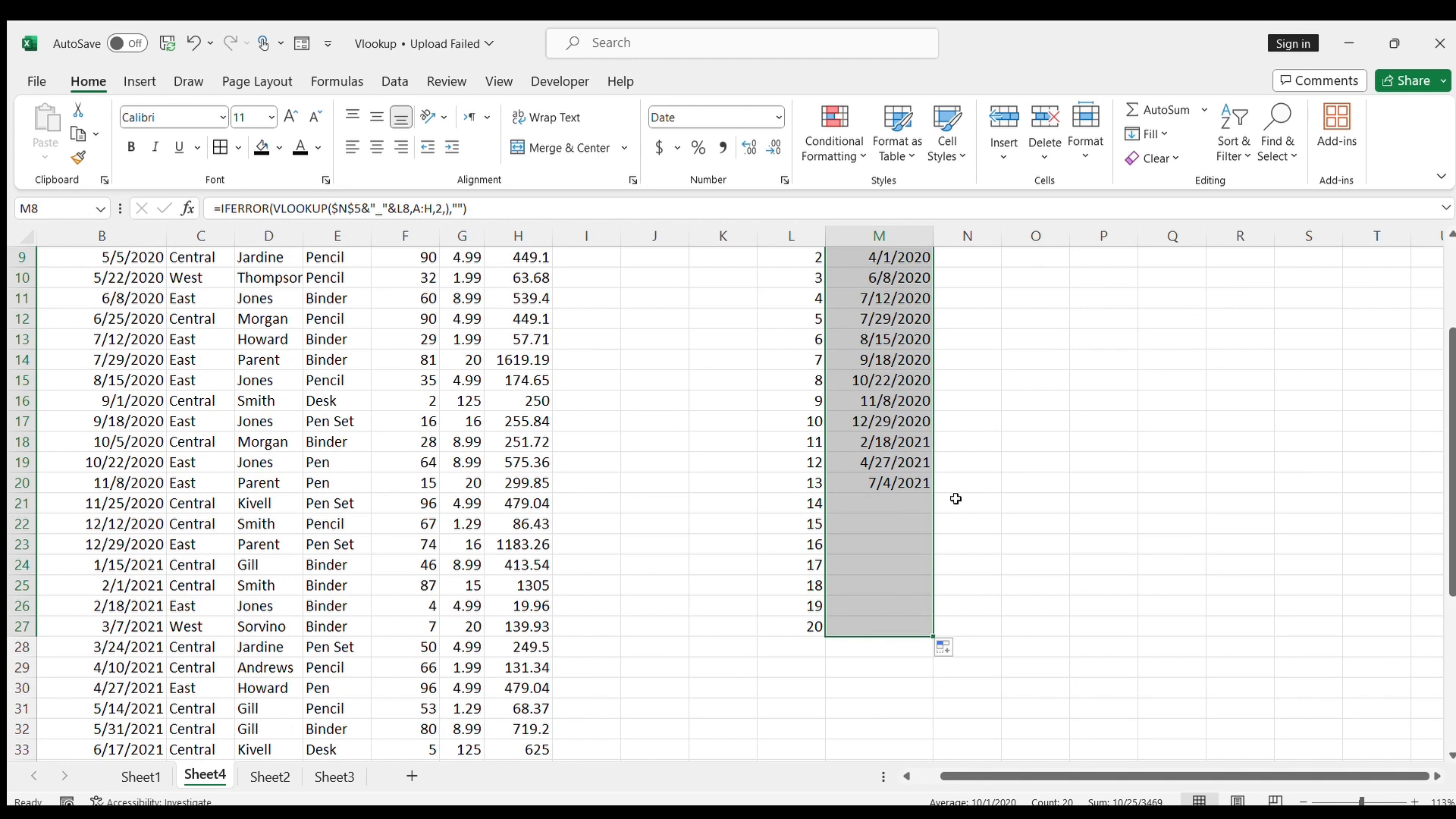
pyautogui.click(989, 441)
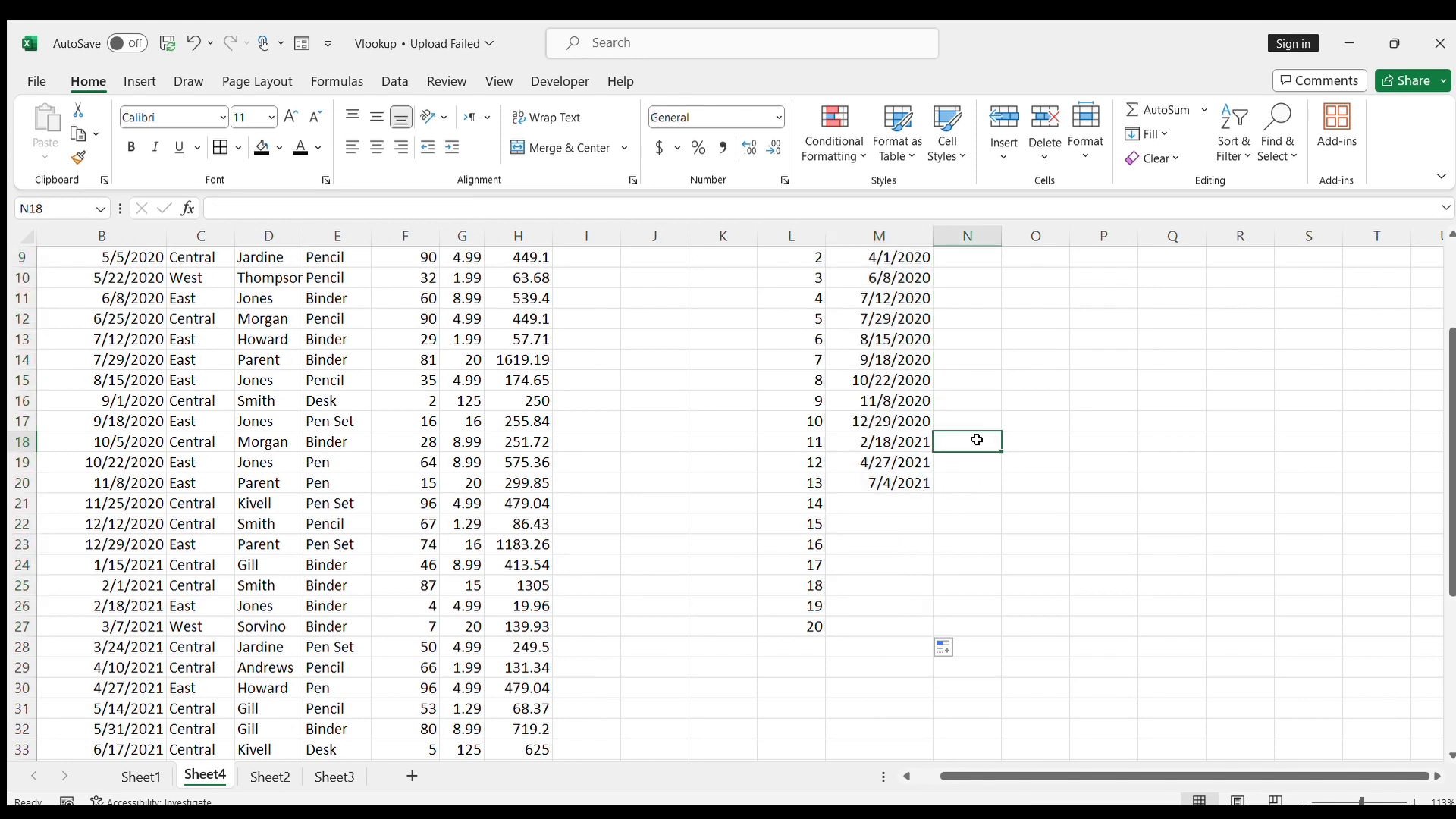
# Step: Copy the full IFERROR formula text from M8 into N8 under the Region header
pyautogui.scroll(1, 982, 455)
pyautogui.scroll(2, 982, 455)
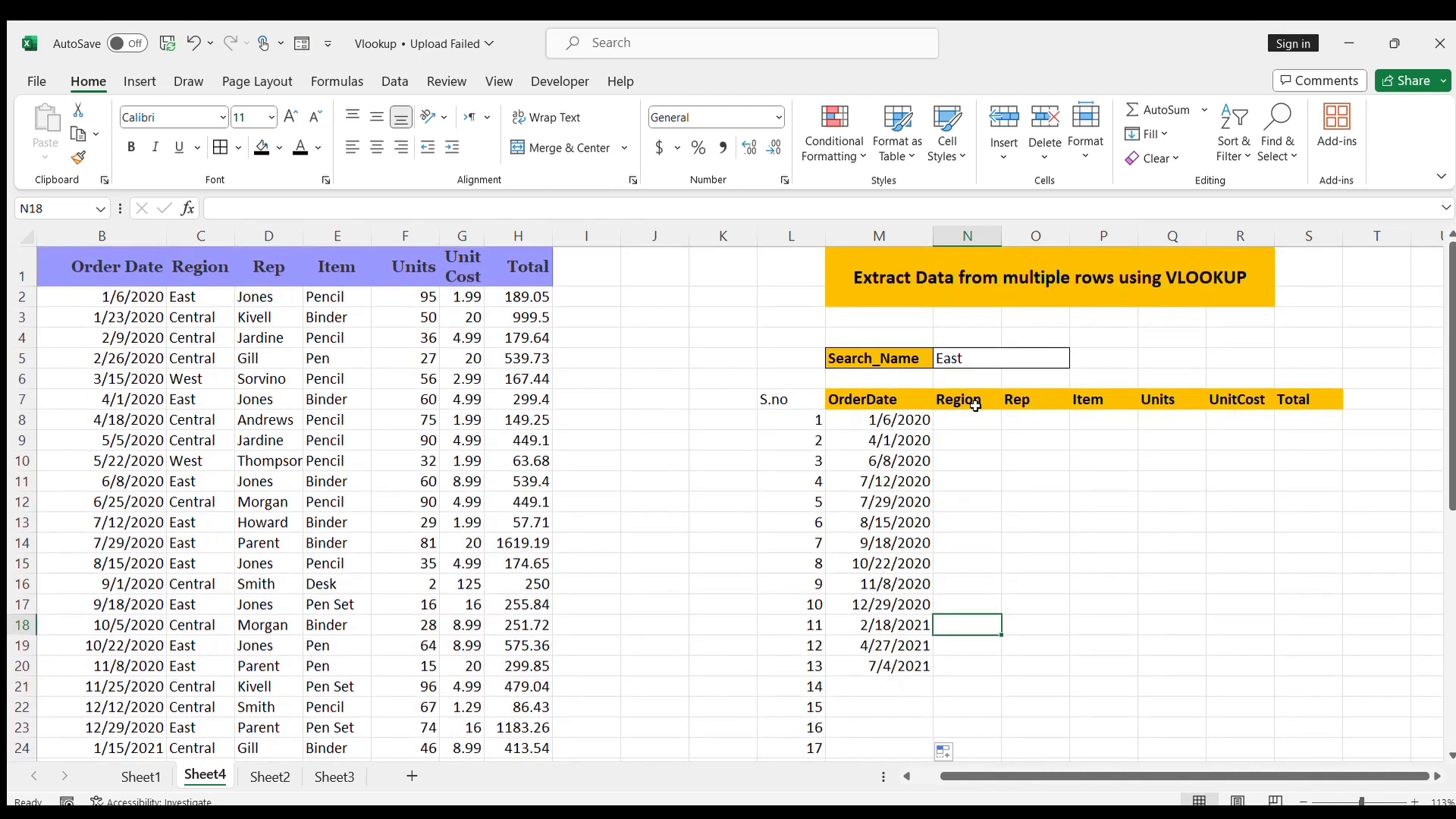
pyautogui.click(975, 423)
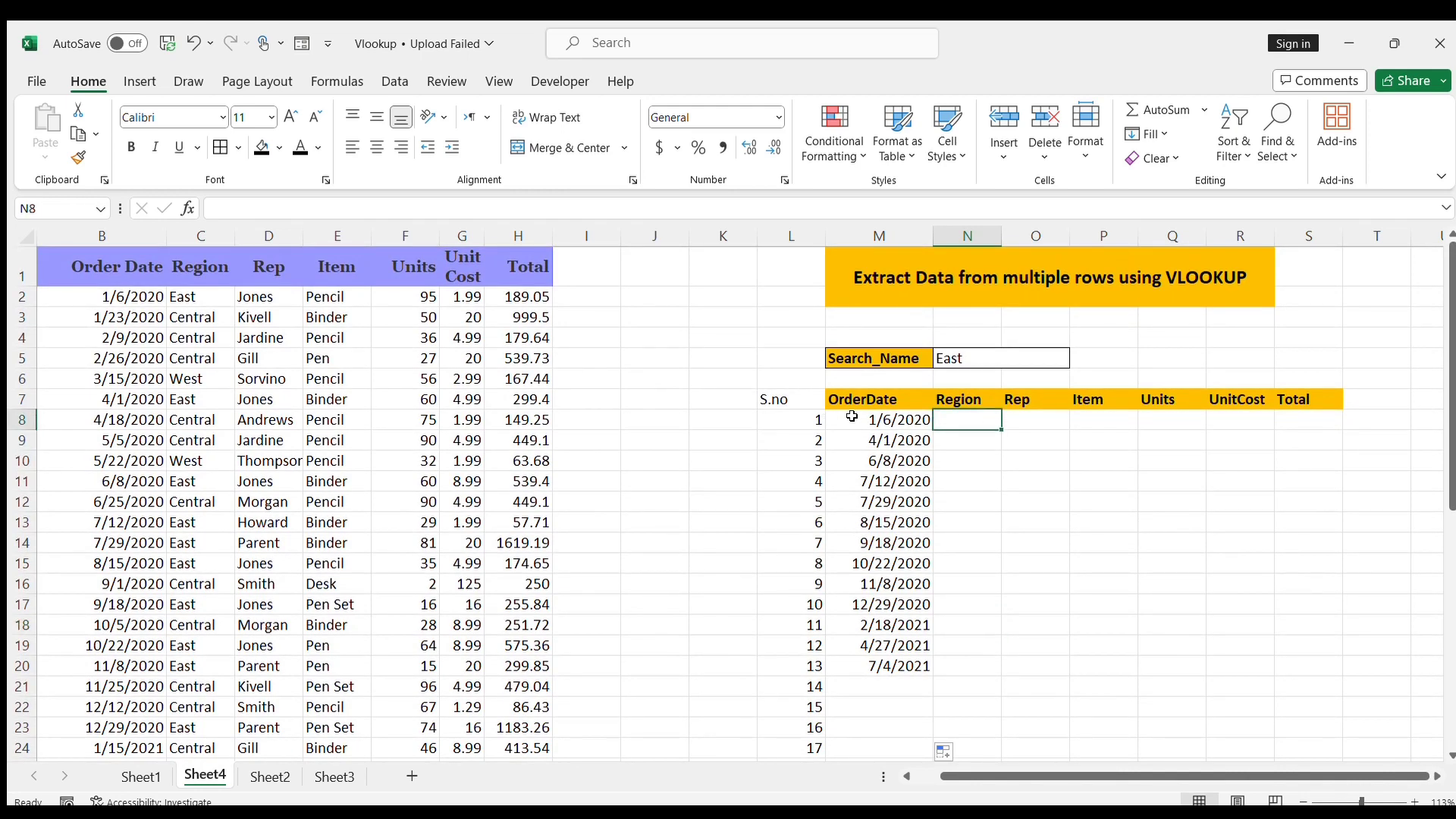
pyautogui.click(857, 419)
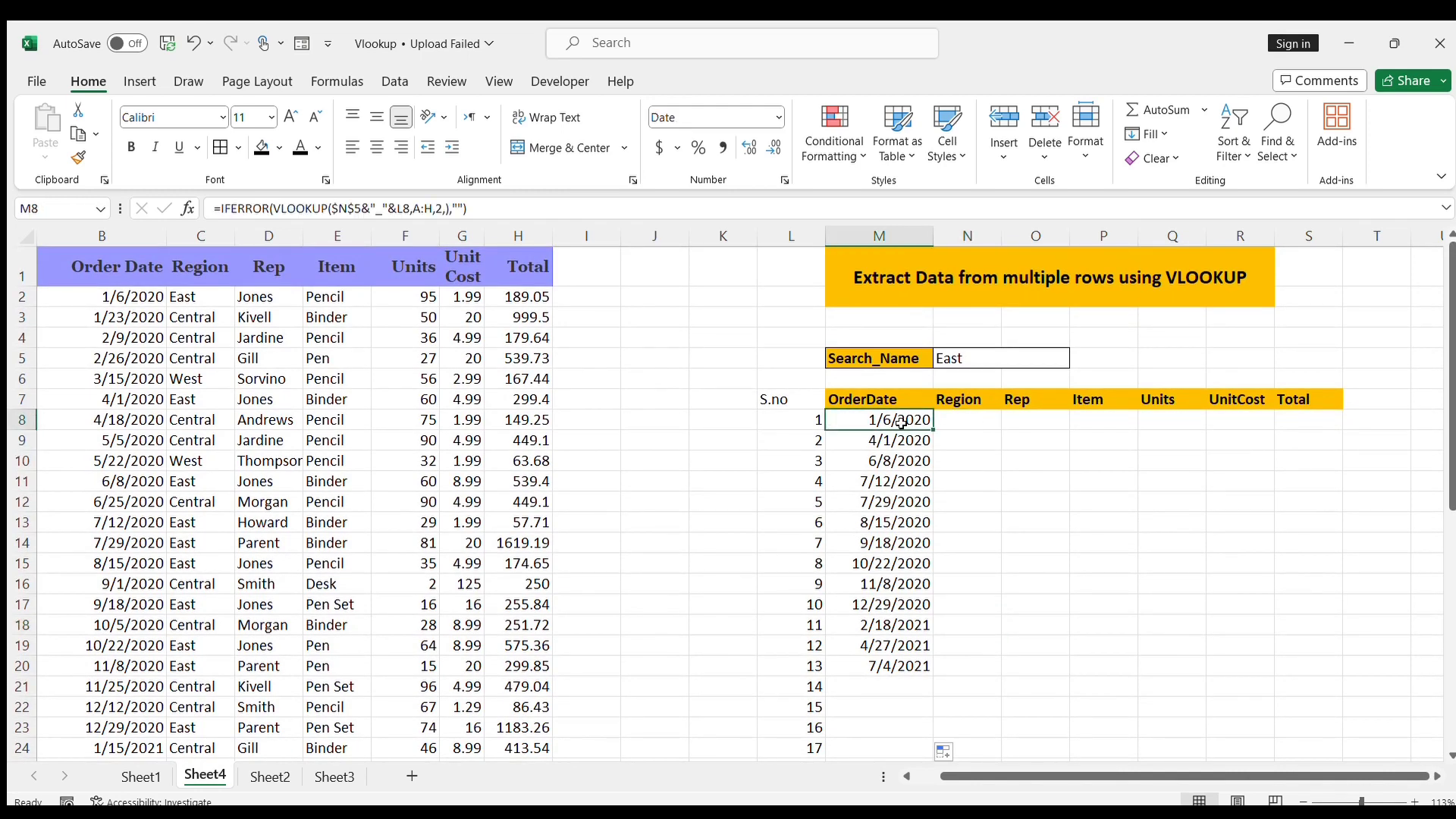
pyautogui.moveTo(485, 208); pyautogui.dragTo(168, 201)
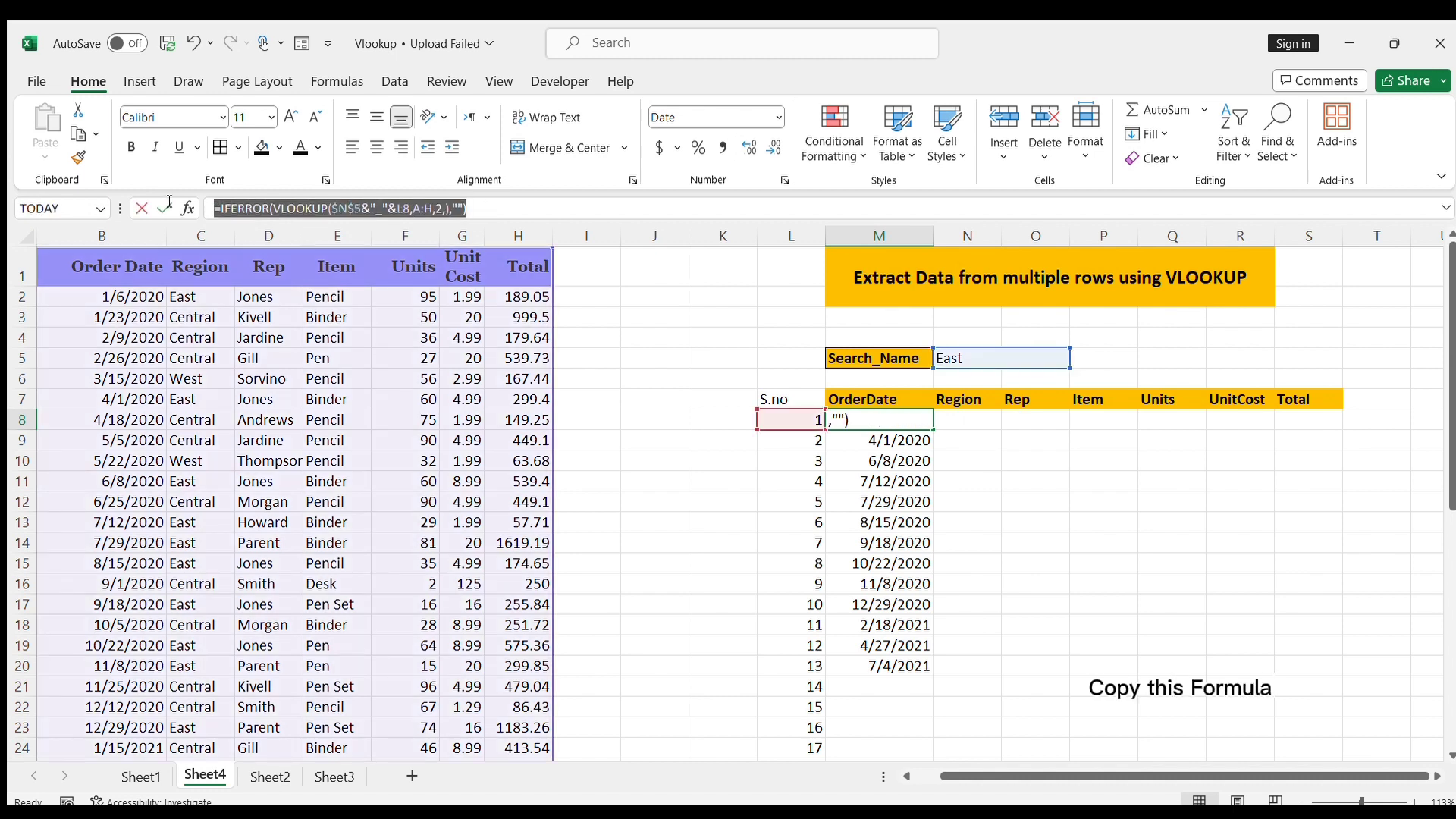
pyautogui.hotkey('ctrl', 'c')
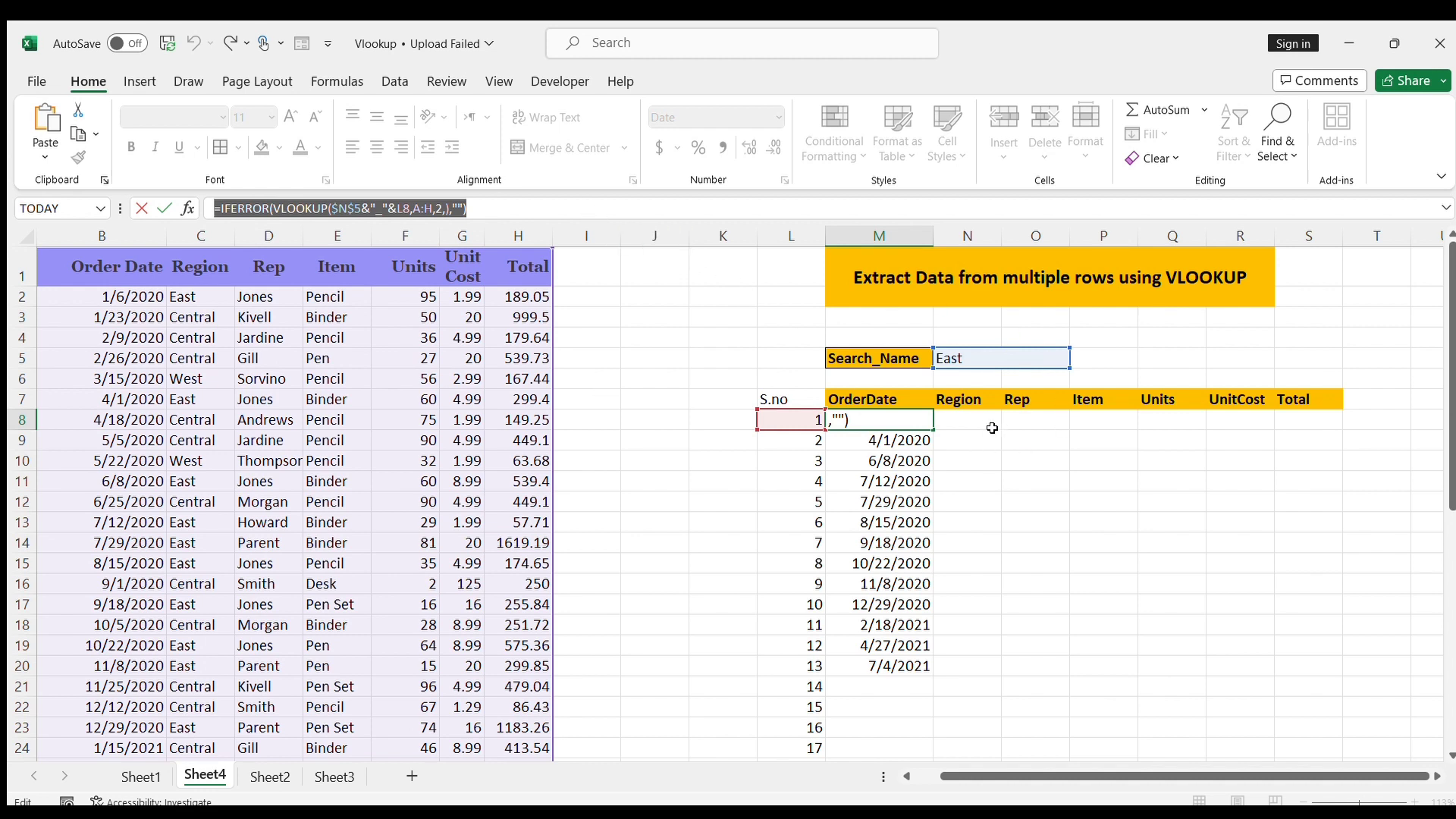
pyautogui.click(491, 211)
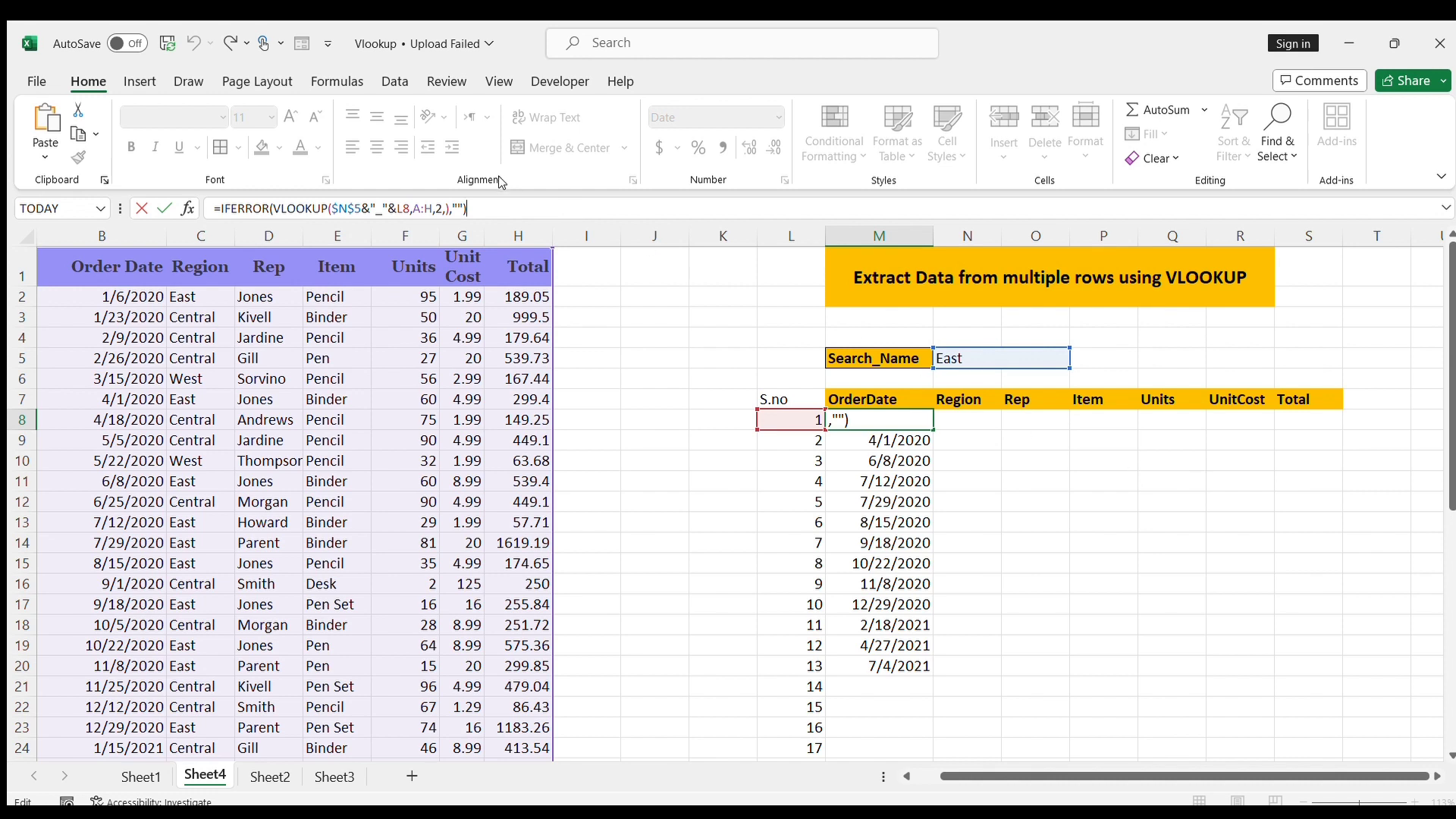
pyautogui.click(957, 429)
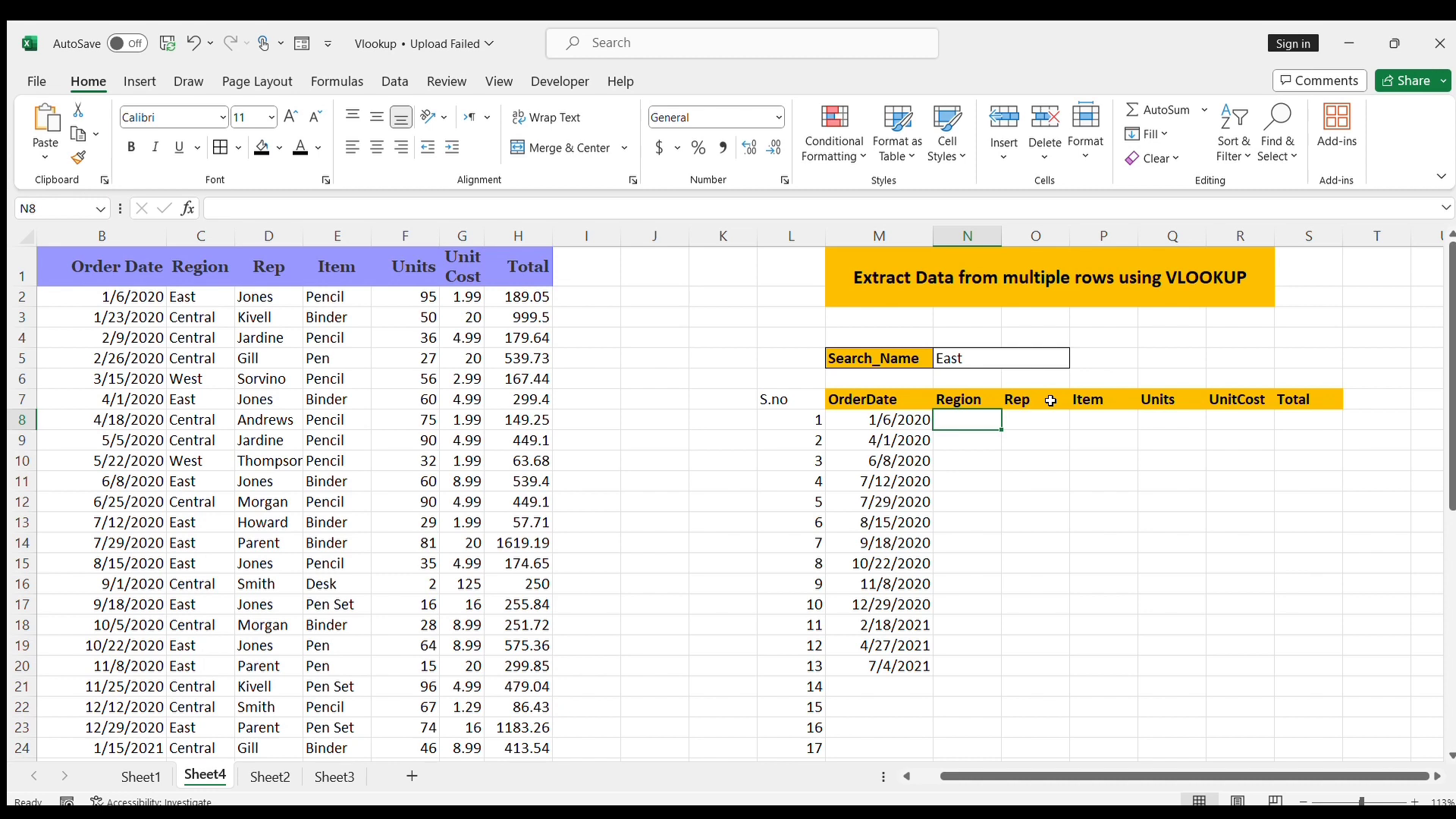
pyautogui.hotkey('ctrl', 'v')
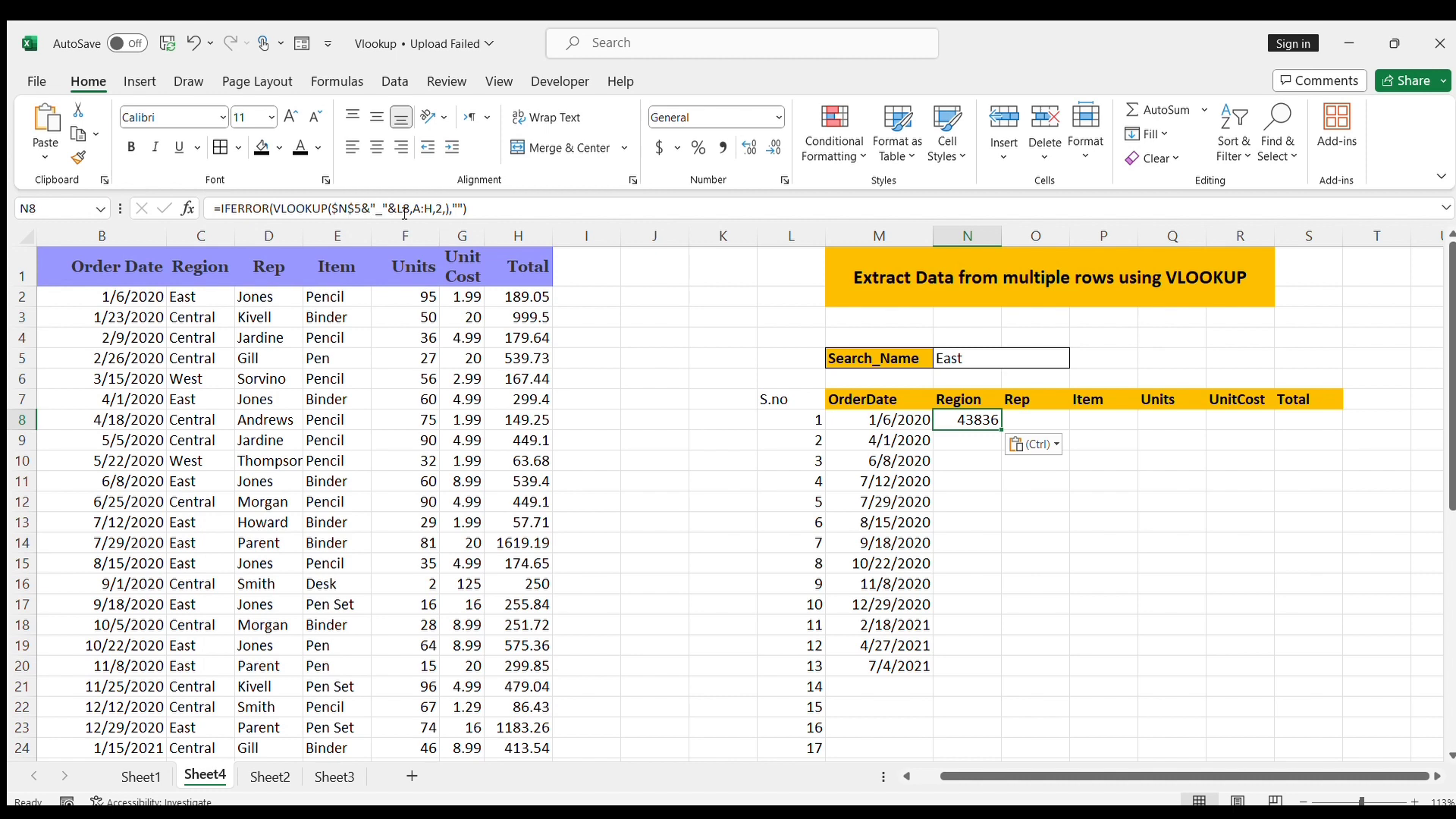
# Step: Set the VLOOKUP column index in N8 to 3 so it returns the region
pyautogui.click(490, 212)
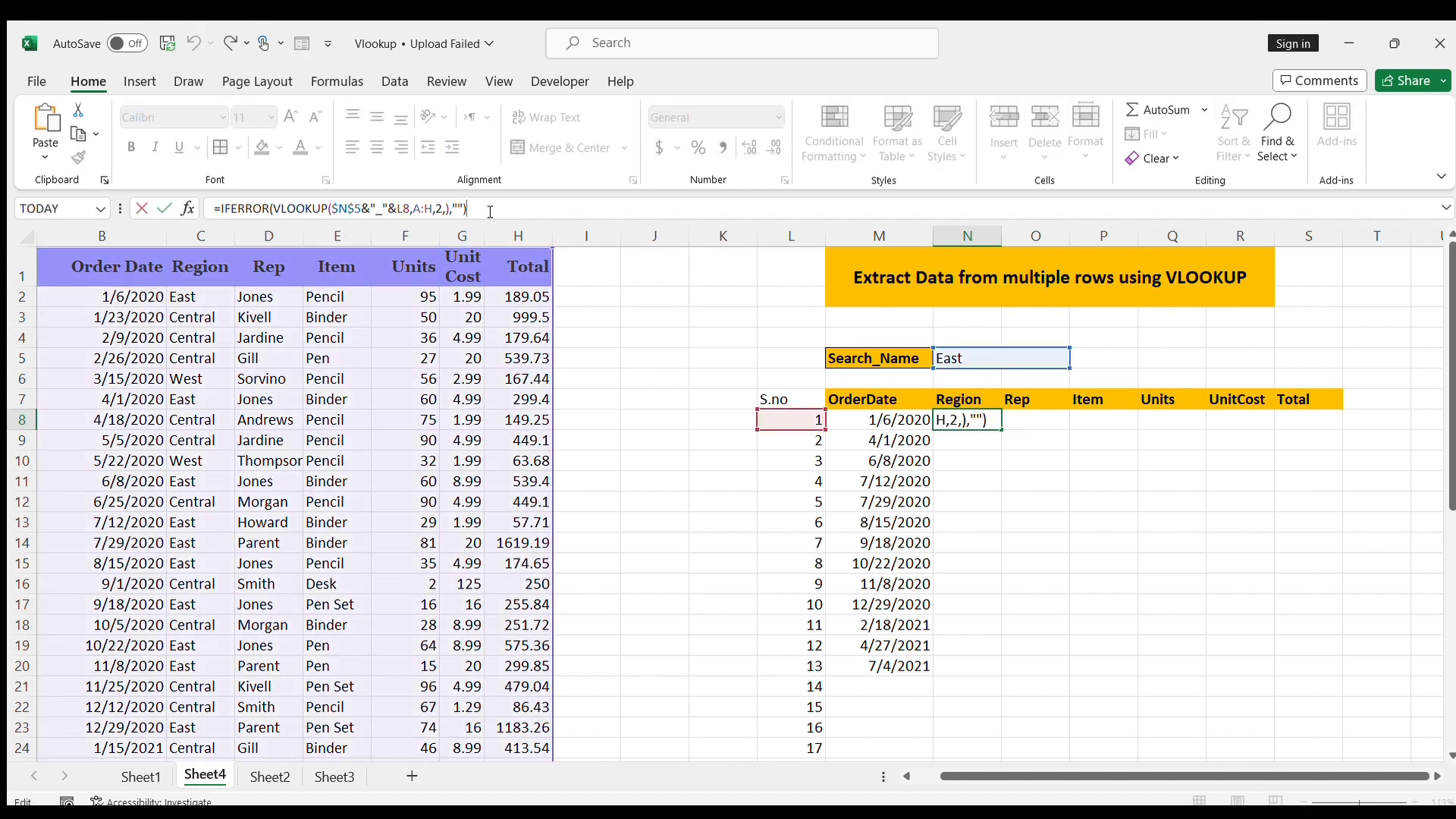
pyautogui.press('Left')
pyautogui.press('Left')
pyautogui.press('Left')
pyautogui.press('Left')
pyautogui.press('Left')
pyautogui.press('BackSpace')
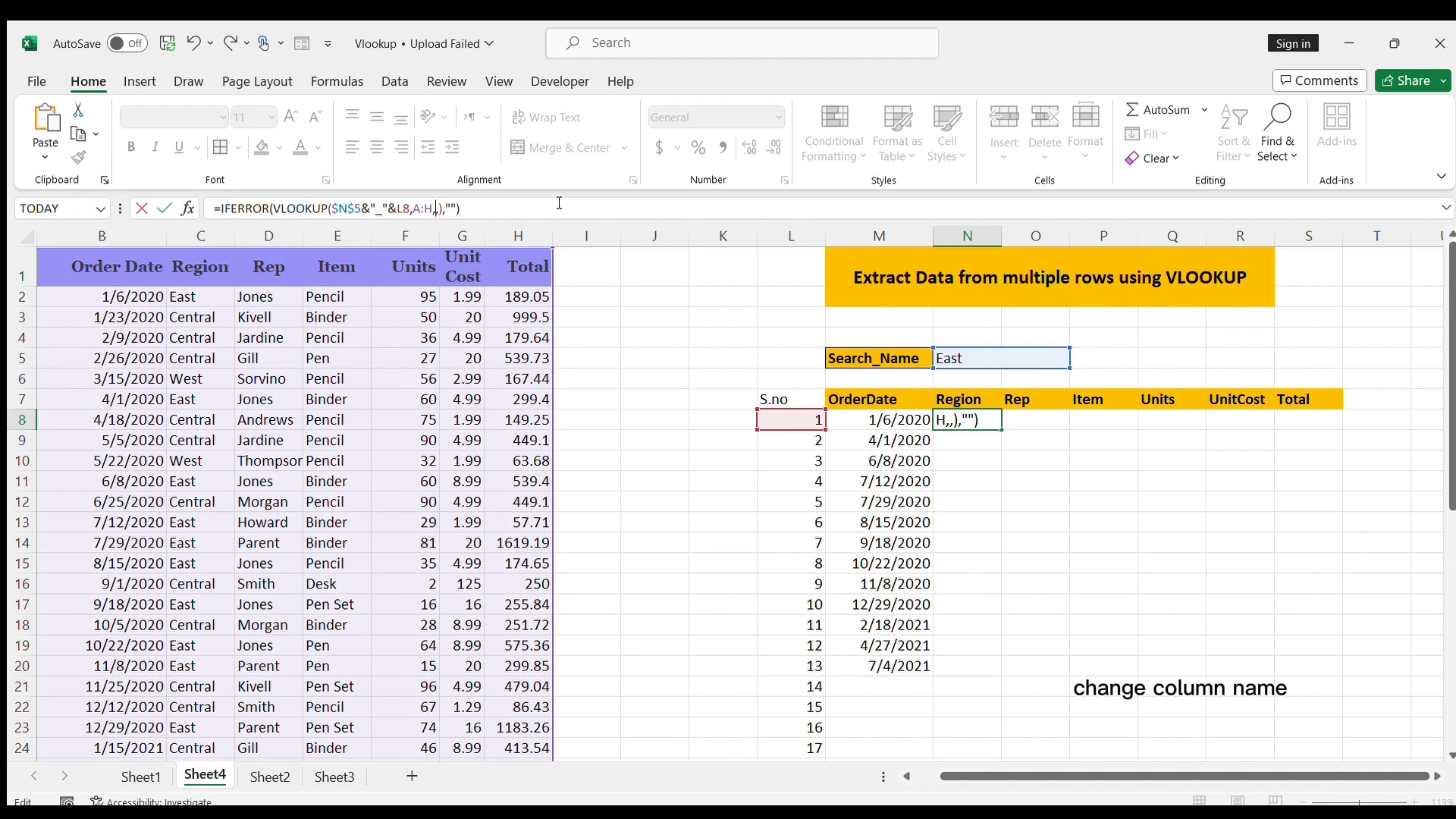
pyautogui.press('Return')
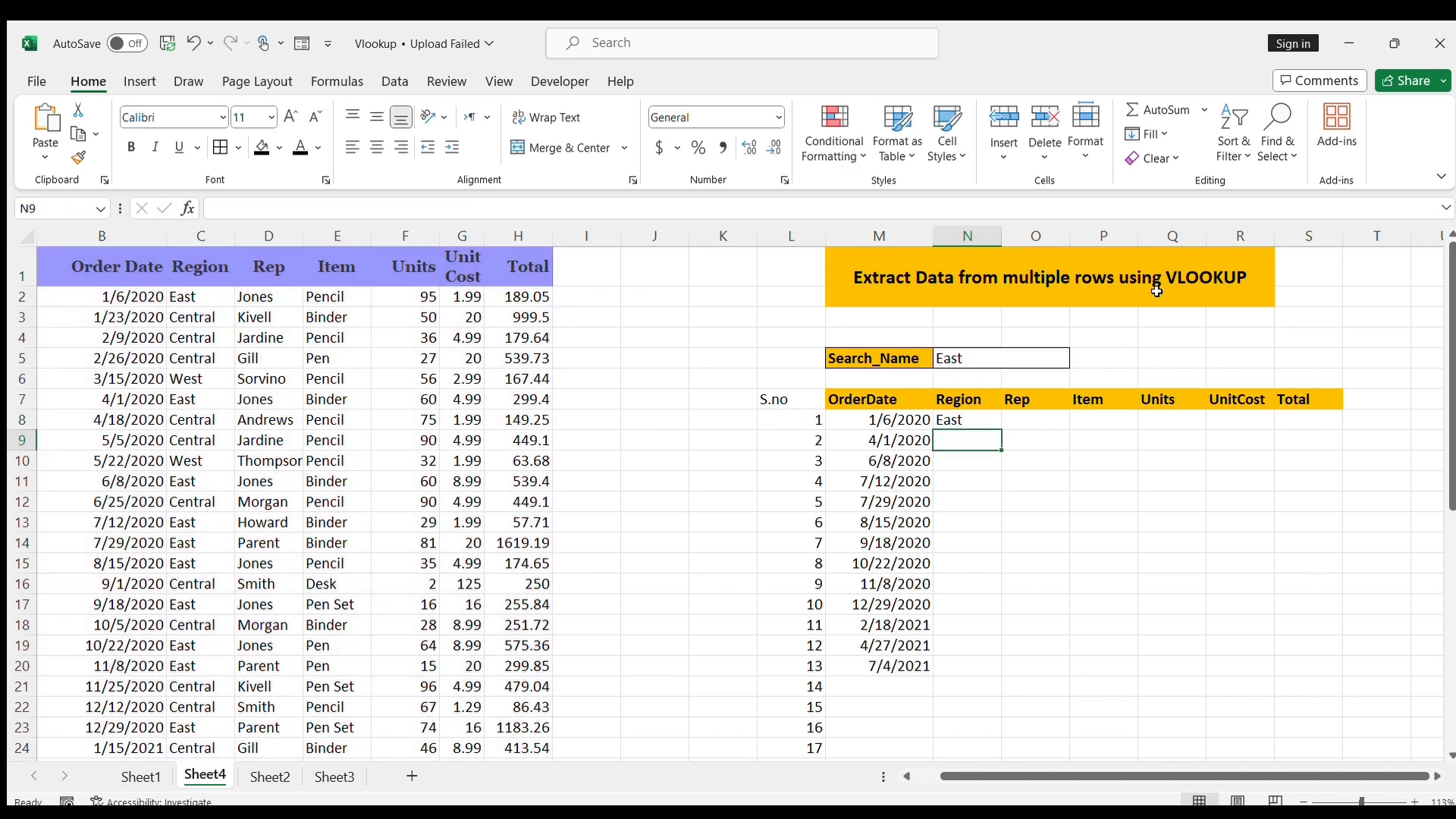
# Step: Fill the Region formula from N8 down to N27
pyautogui.click(993, 423)
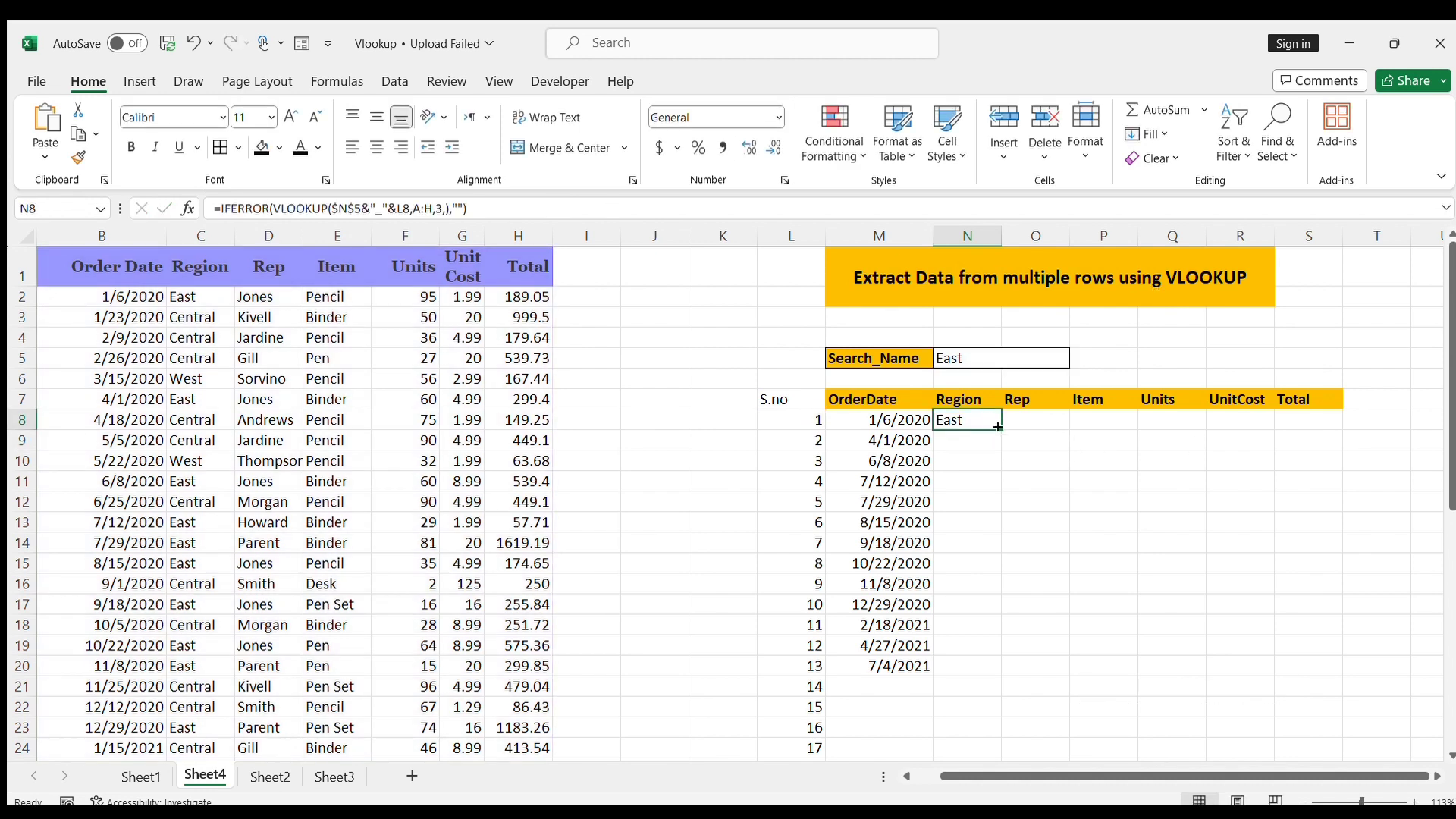
pyautogui.moveTo(1003, 429); pyautogui.dragTo(991, 713)
pyautogui.click(1029, 617)
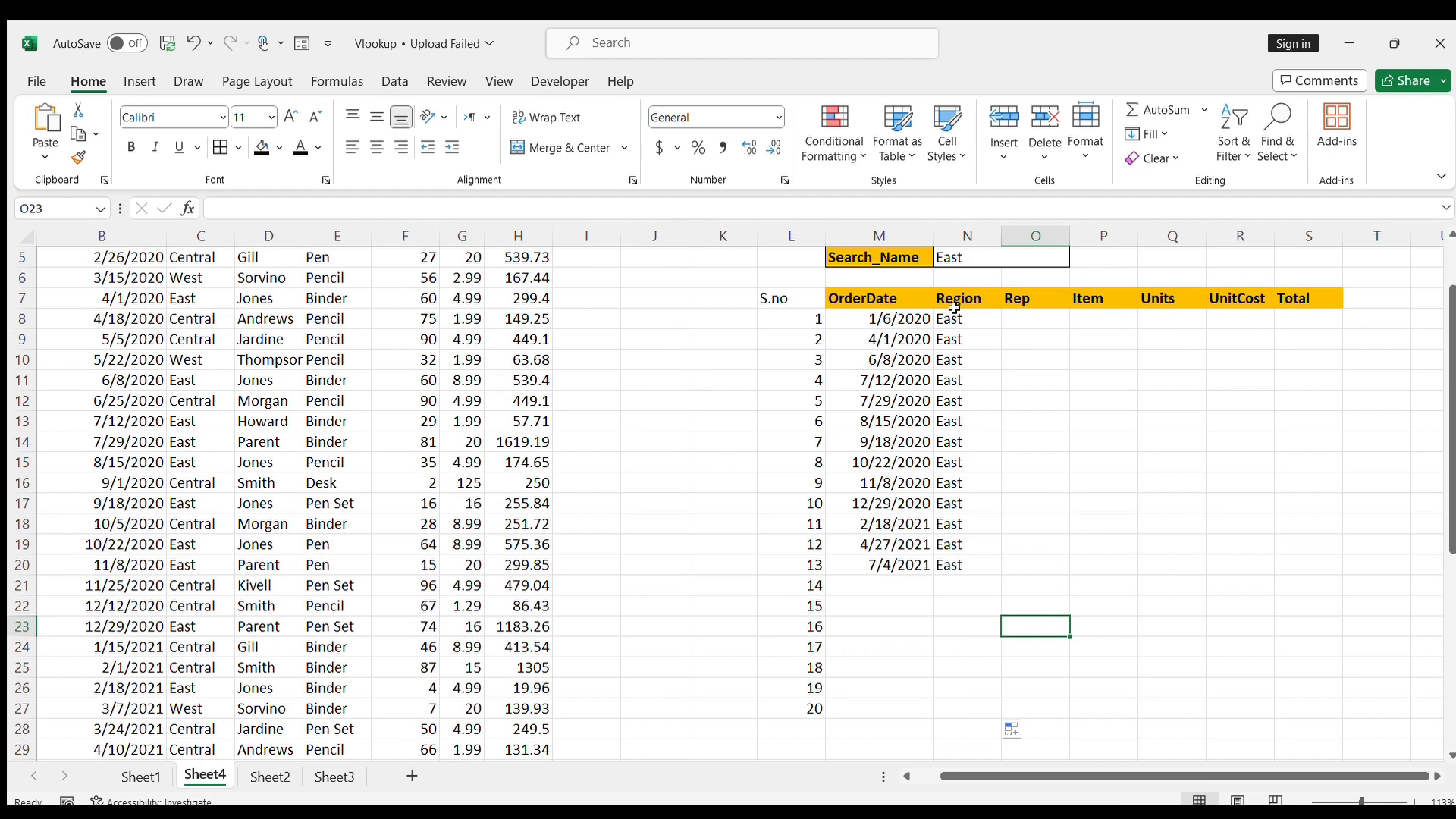
# Step: Copy the full formula text from N8 into O8 under the Rep header
pyautogui.click(957, 316)
pyautogui.moveTo(513, 210); pyautogui.dragTo(104, 208)
pyautogui.hotkey('ctrl', 'c')
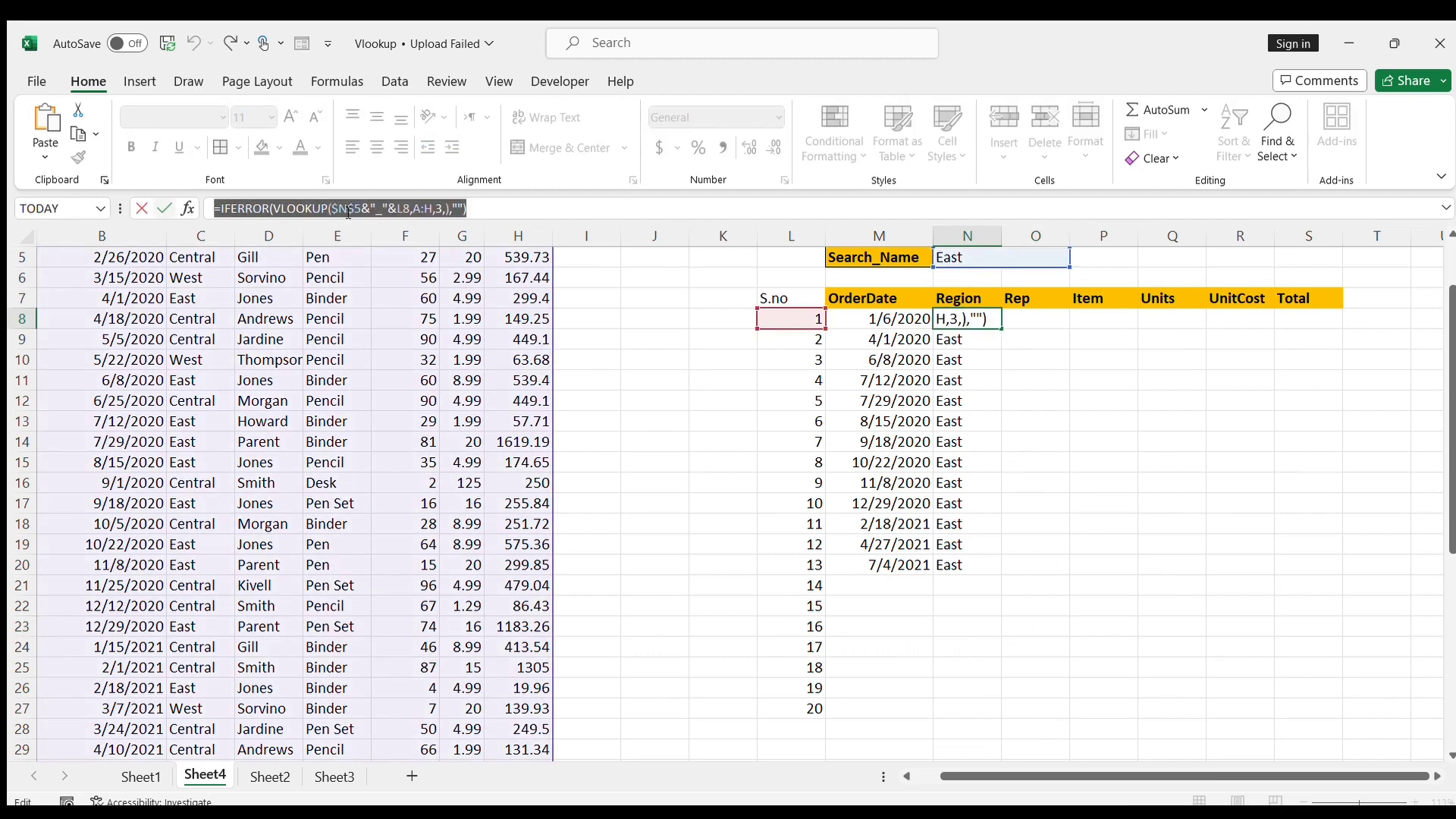
pyautogui.click(1036, 323)
pyautogui.hotkey('ctrl', 'v')
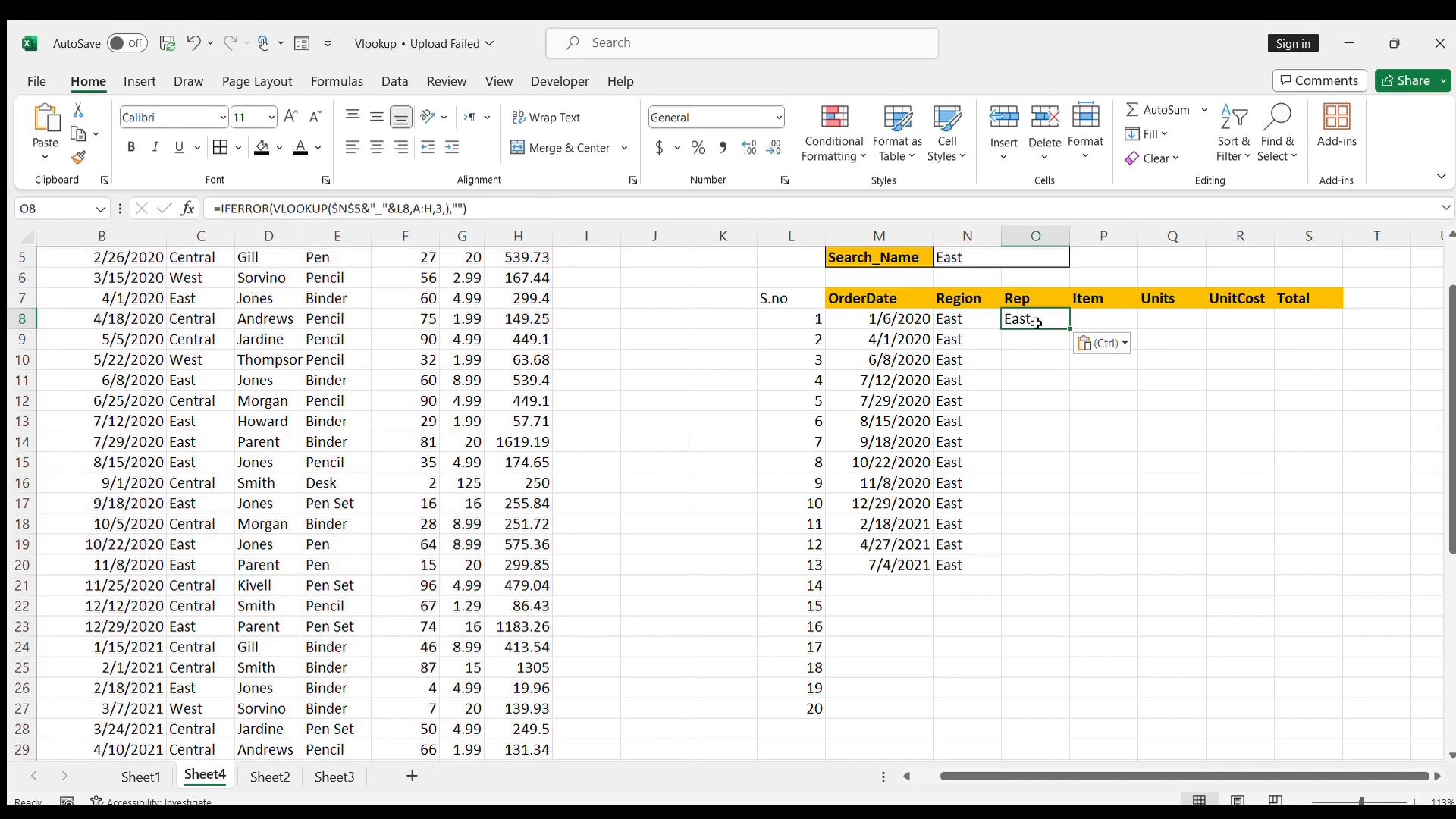
# Step: Set the VLOOKUP column index in O8 to 4
pyautogui.click(442, 207)
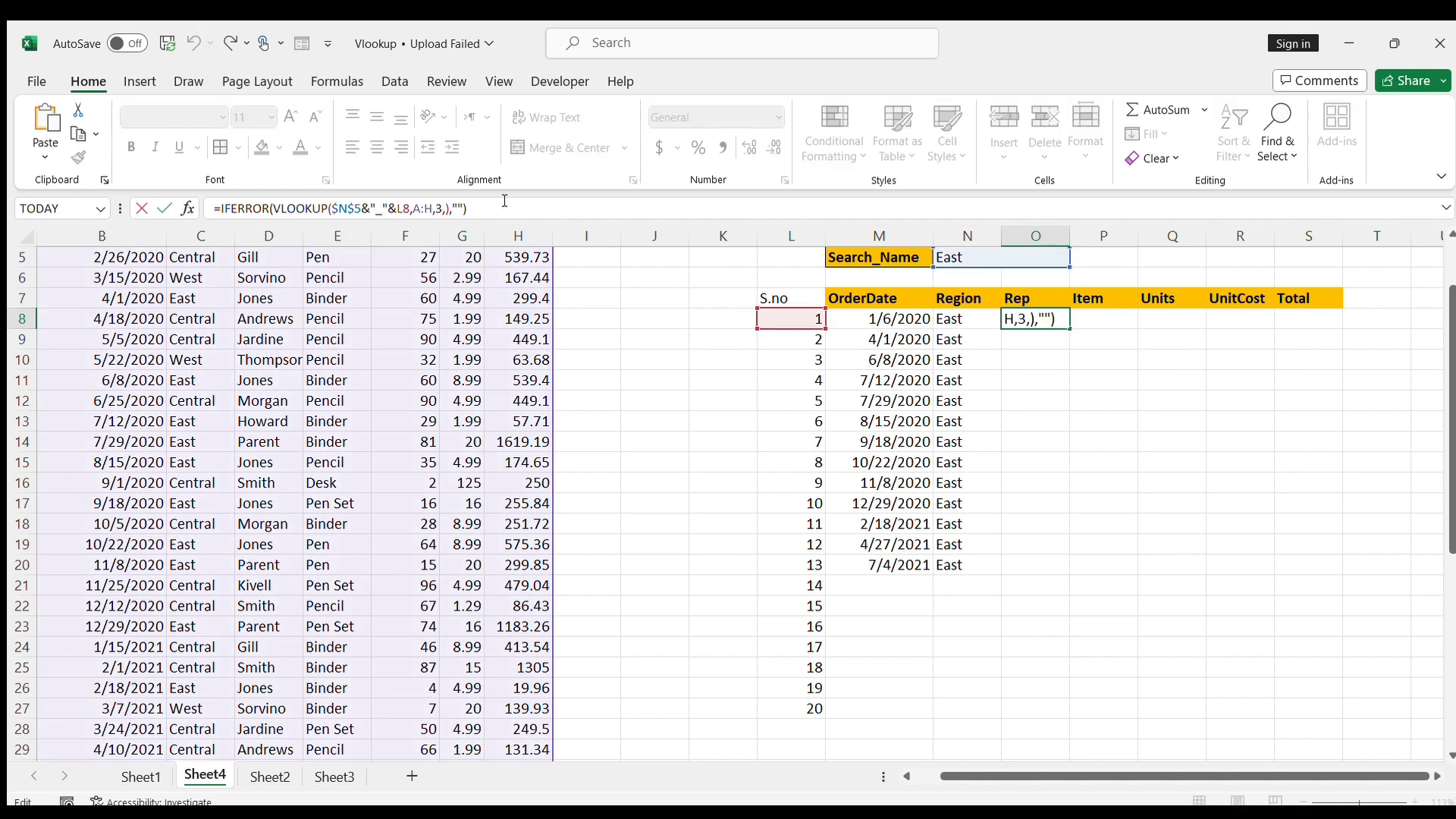
pyautogui.press('BackSpace')
pyautogui.write('4')
pyautogui.press('Return')
pyautogui.press('Up')
# Step: Paste the copied Region formula into P8 under the Item header and set its column index to 4
pyautogui.press('Right')
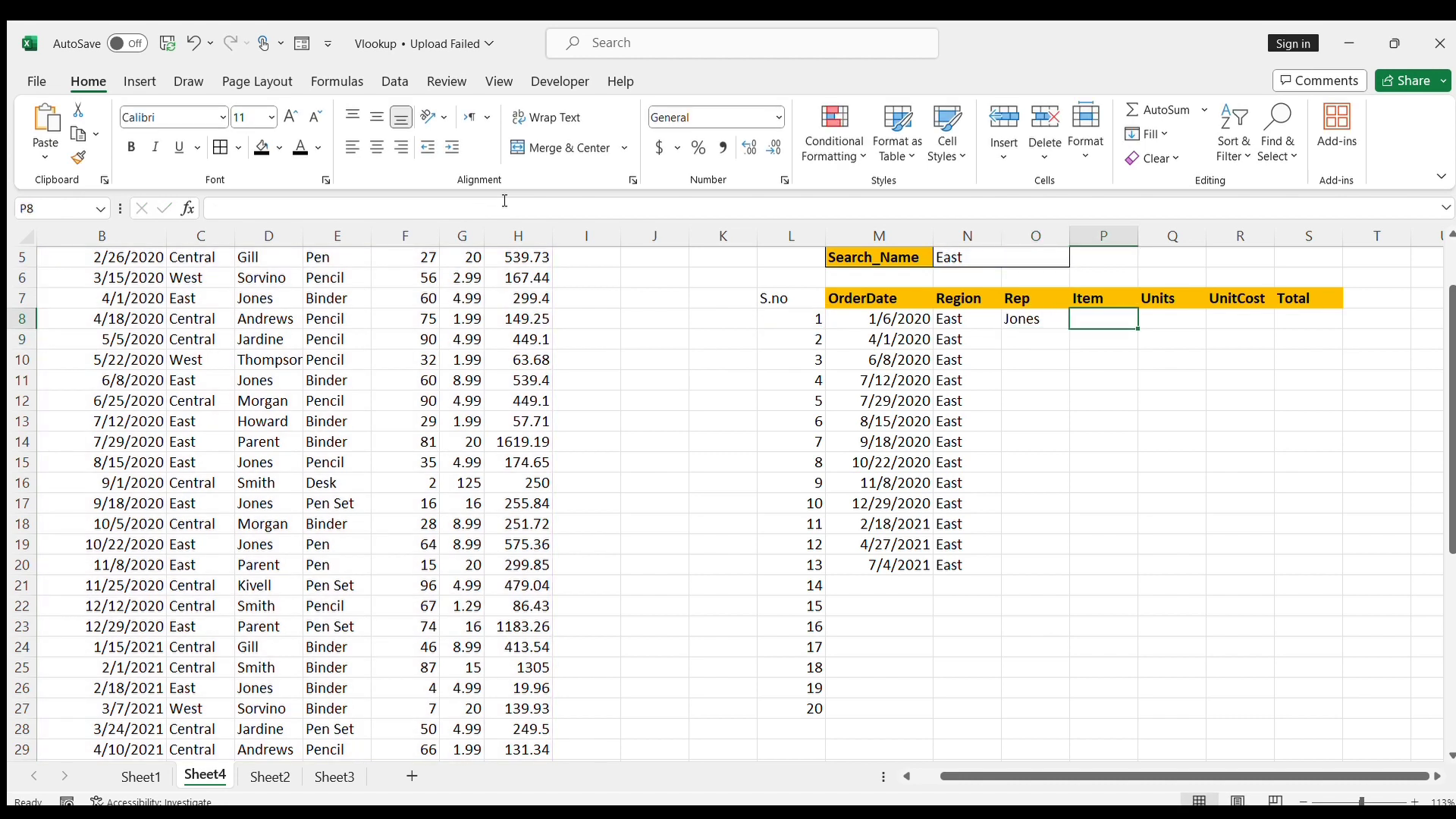
pyautogui.hotkey('ctrl', 'v')
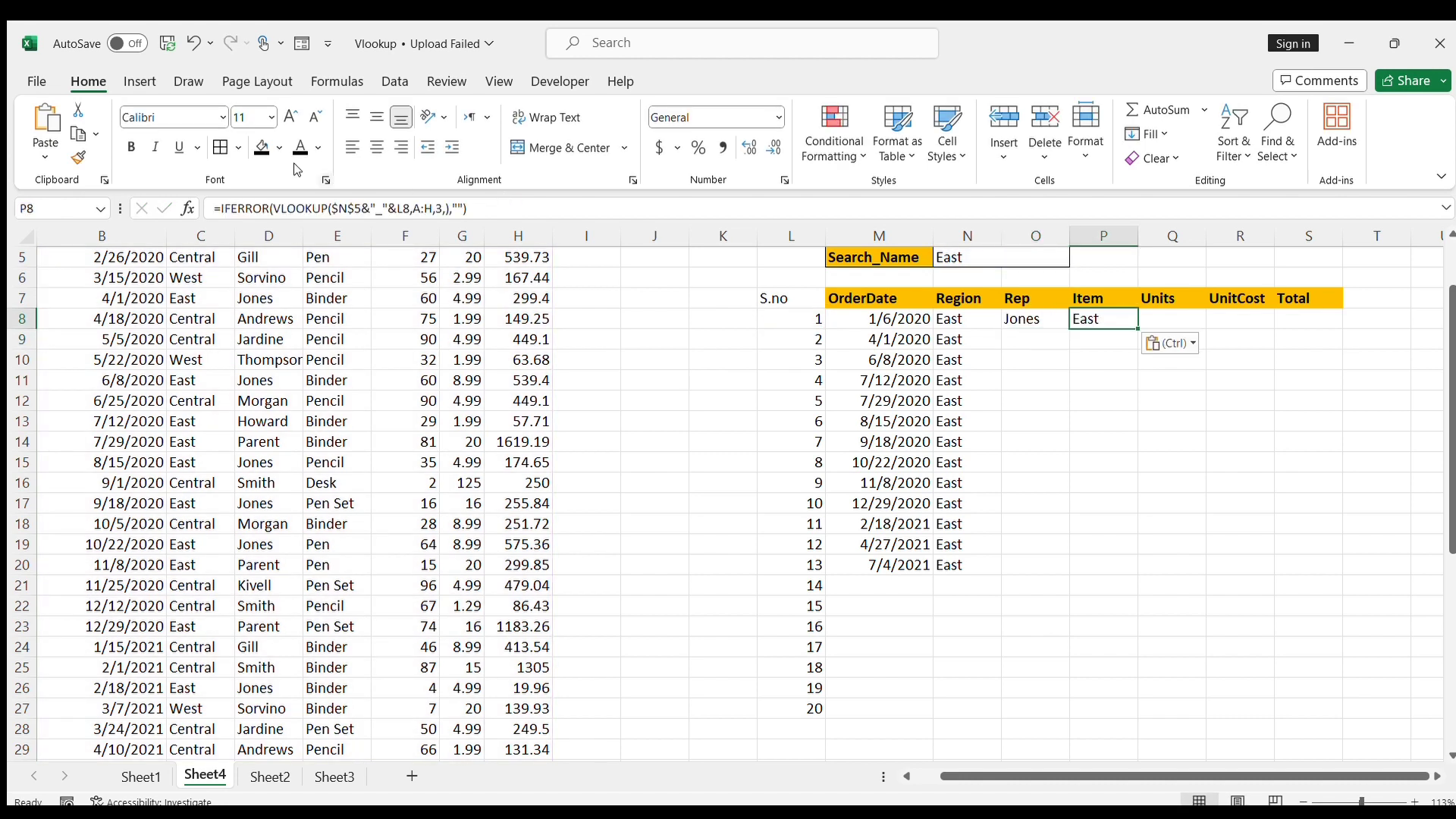
pyautogui.click(436, 206)
pyautogui.press('BackSpace')
pyautogui.write('4')
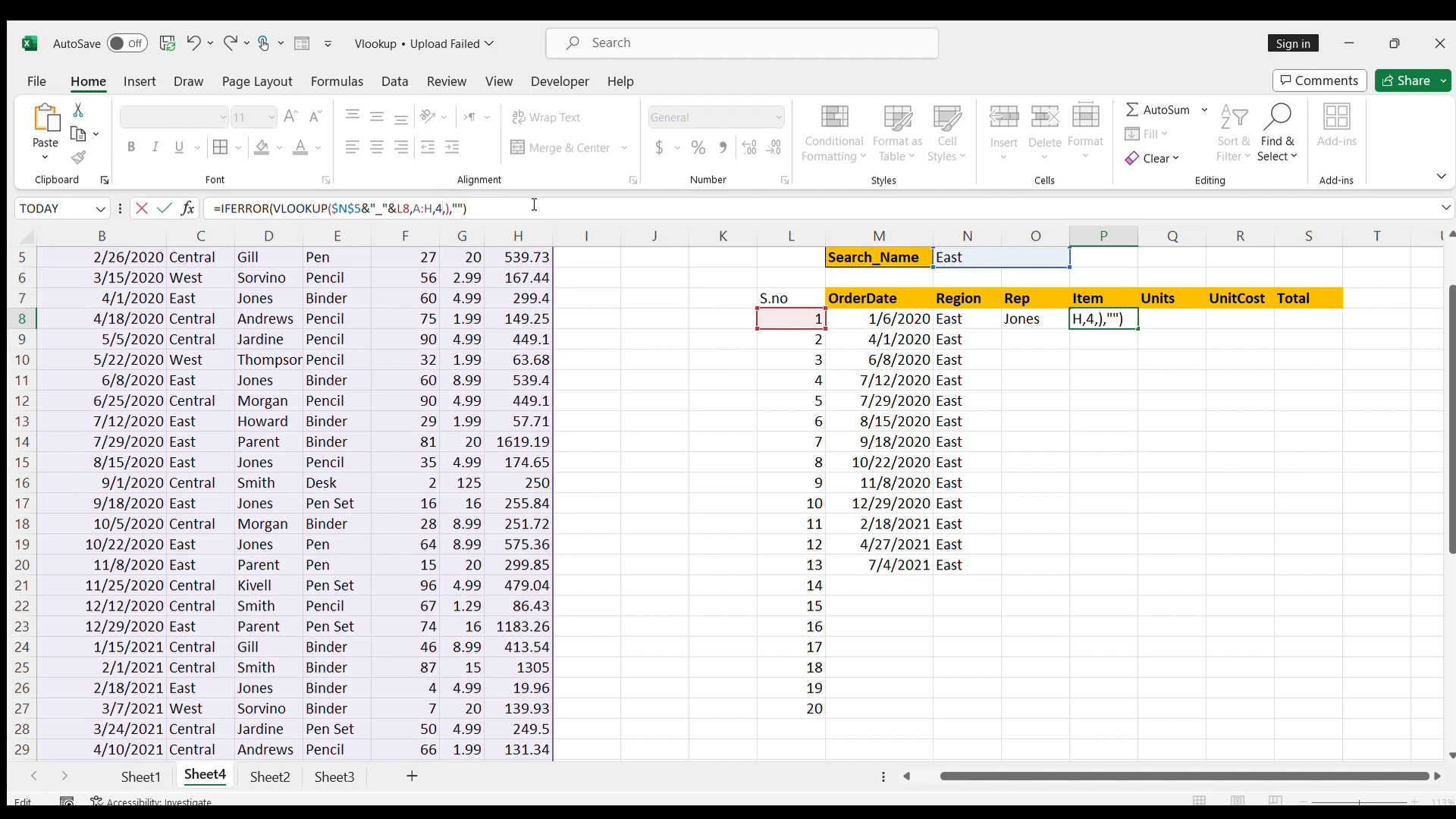
pyautogui.press('Return')
pyautogui.press('Up')
pyautogui.press('Right')
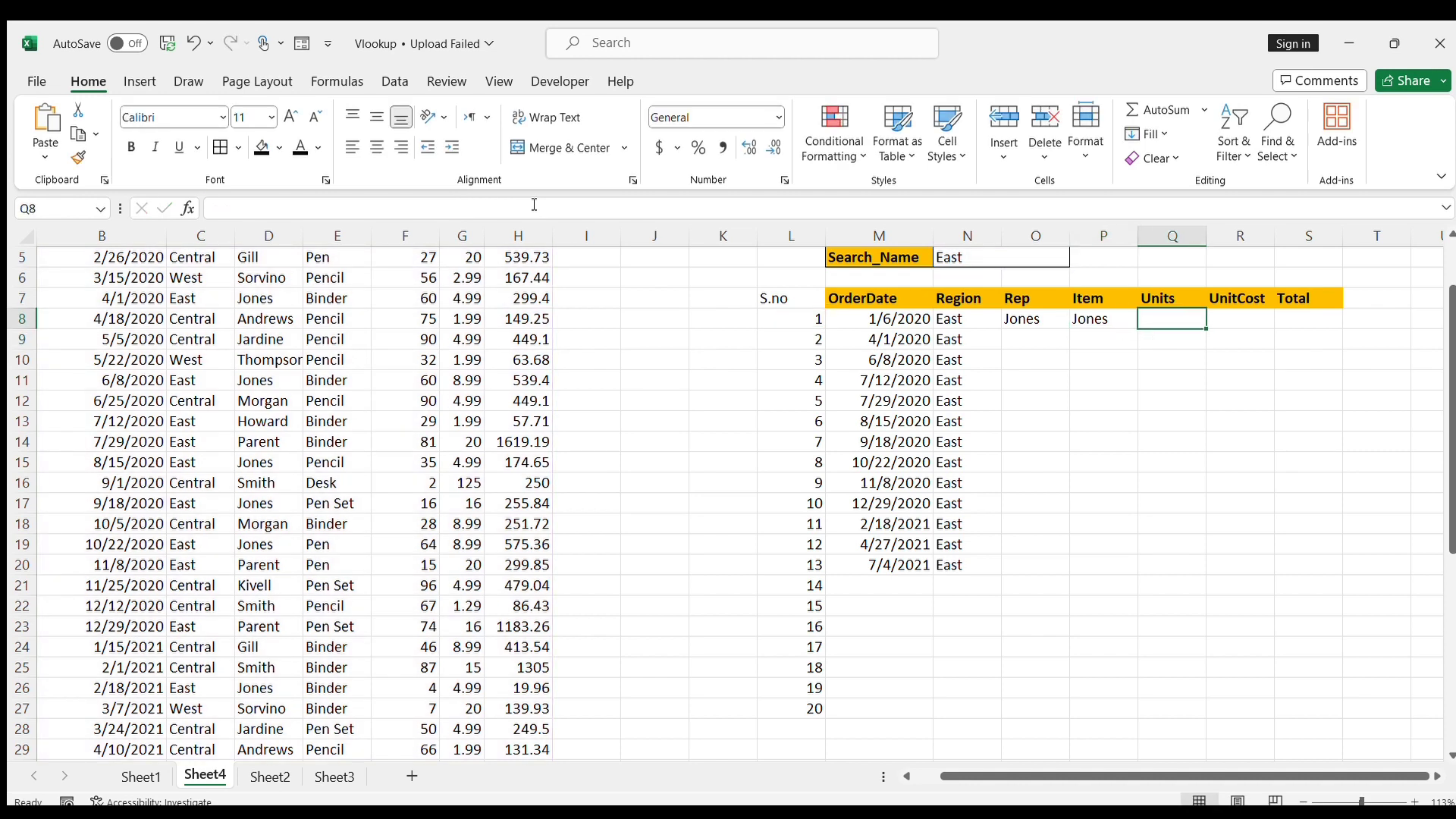
# Step: Compare the O8 and P8 formulas and set the VLOOKUP column index in P8 to 5
pyautogui.click(1023, 322)
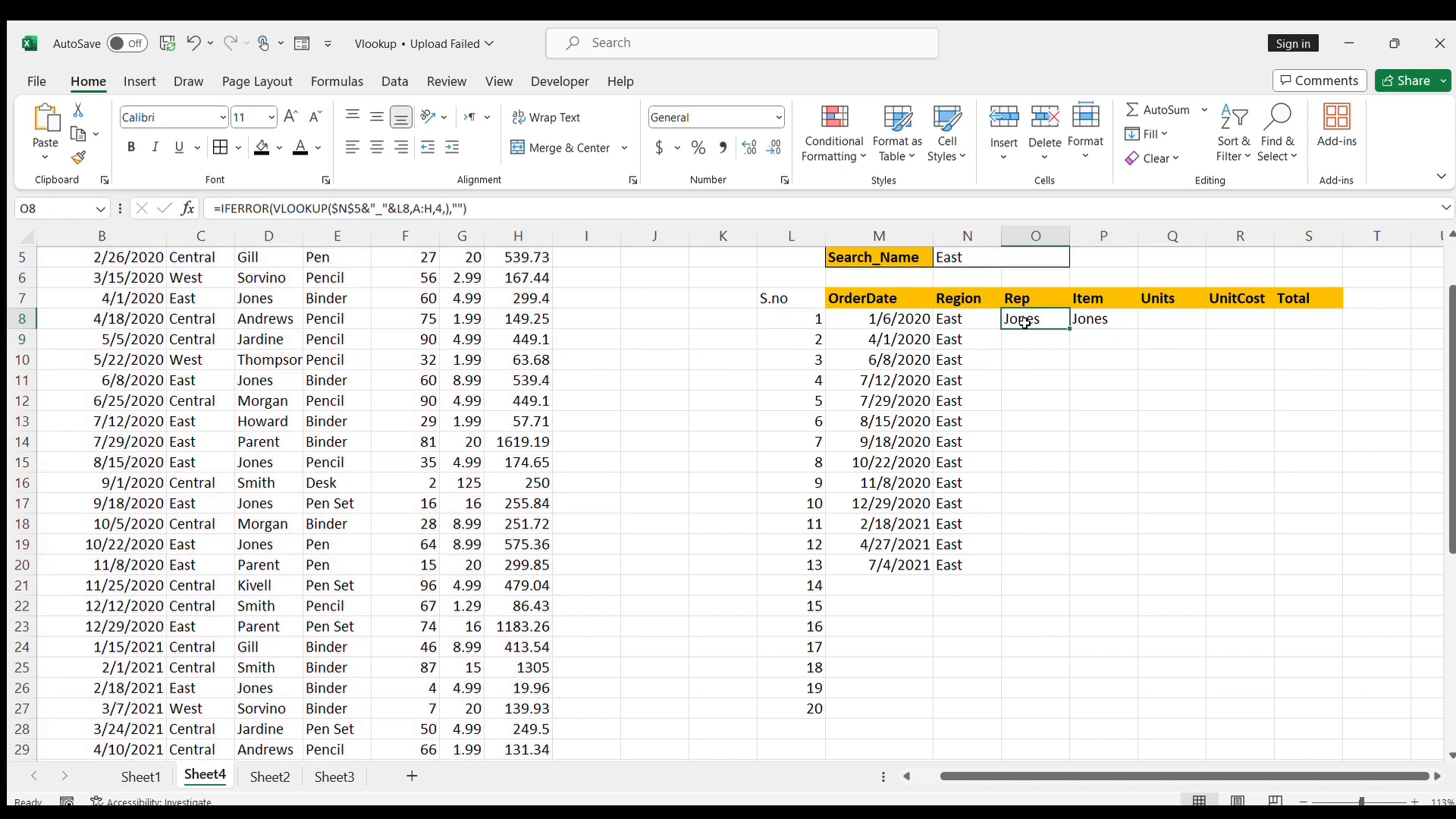
pyautogui.click(1112, 331)
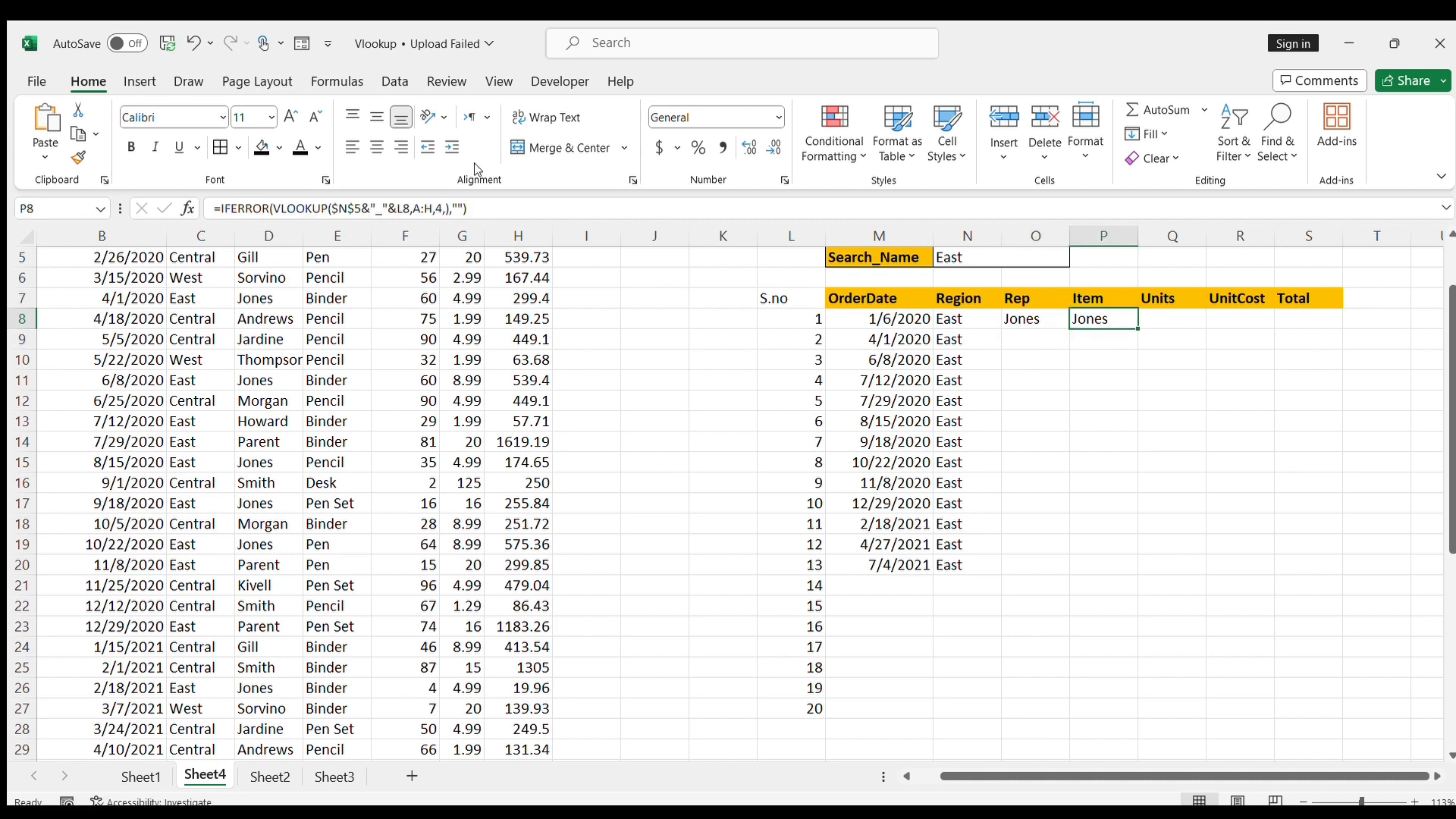
pyautogui.click(446, 207)
pyautogui.write(',')
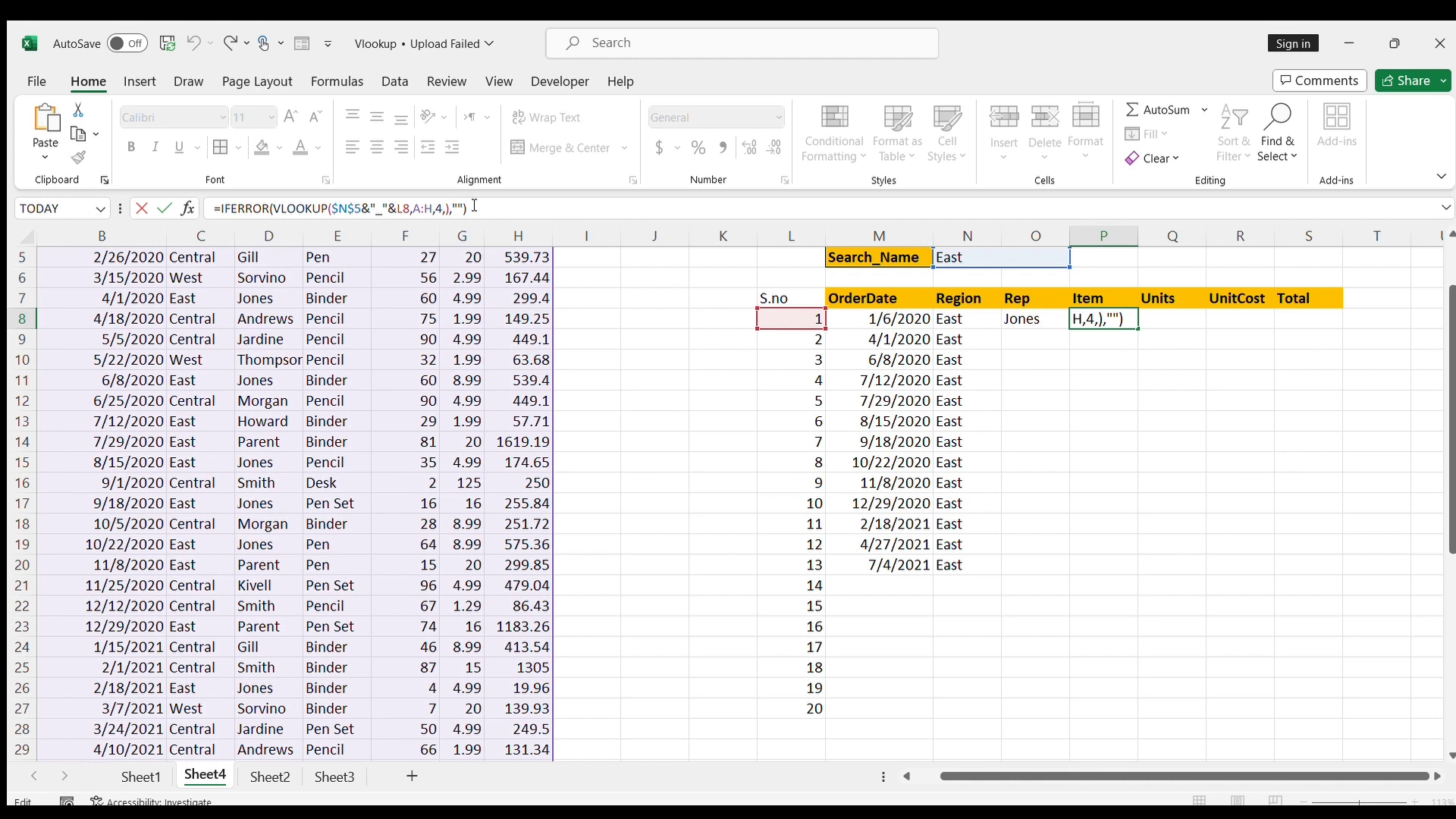
pyautogui.press('BackSpace')
pyautogui.write('5')
pyautogui.press('Tab')
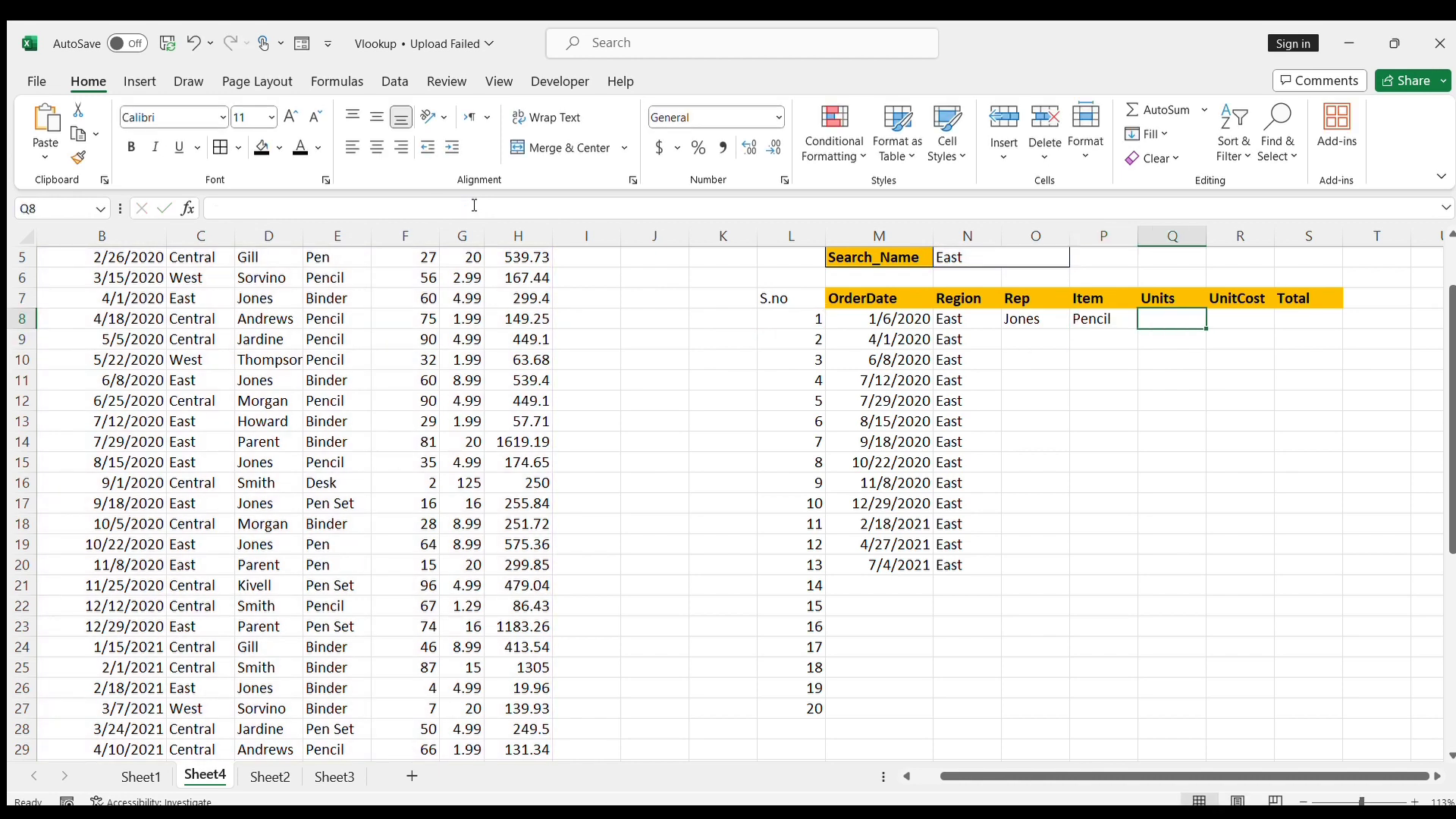
# Step: Paste the copied Region formula into Q8 under the Units header and set its column index to 6
pyautogui.hotkey('ctrl', 'v')
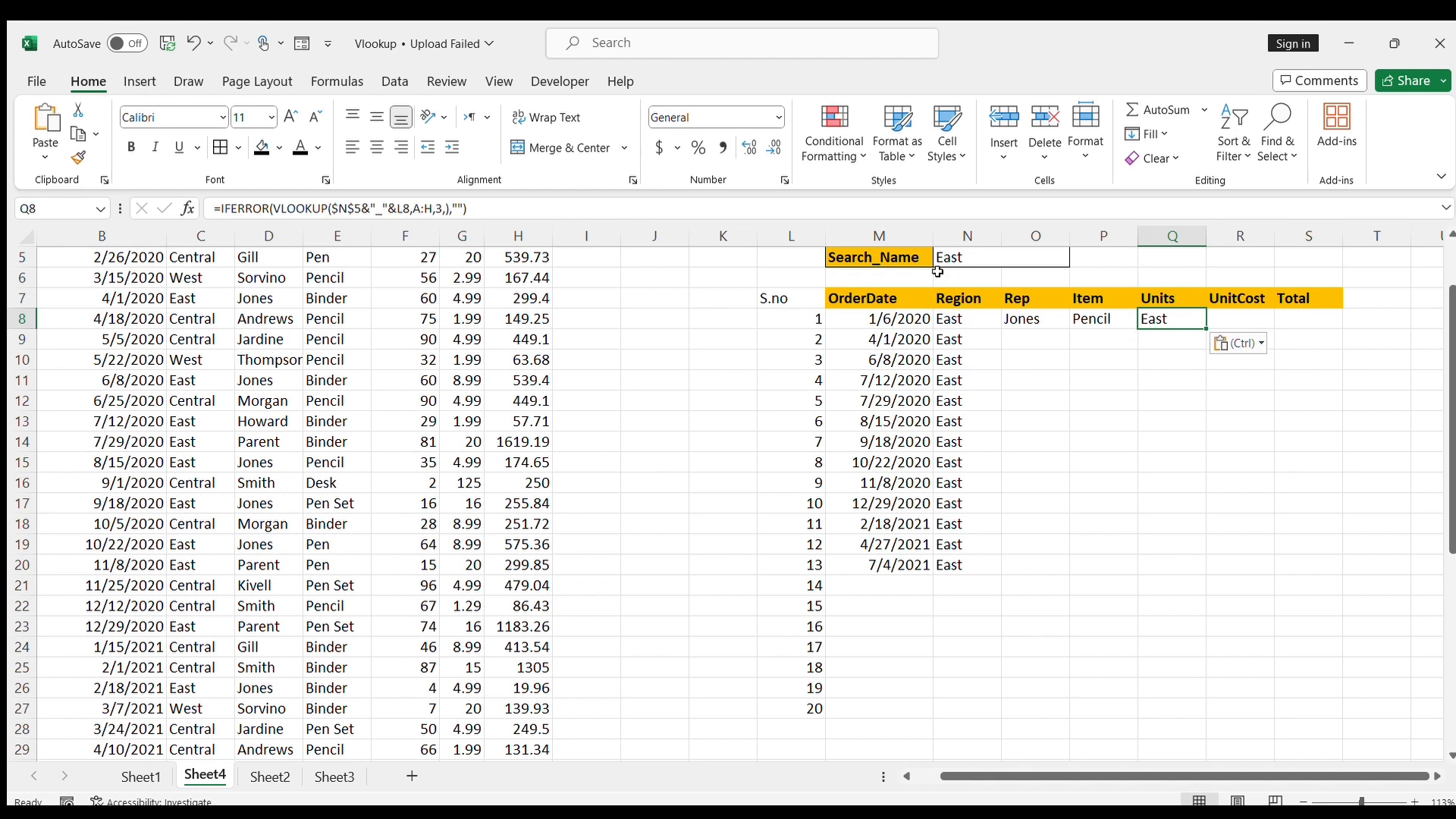
pyautogui.click(449, 215)
pyautogui.press('BackSpace')
pyautogui.write('6')
pyautogui.press('Return')
pyautogui.press('Up')
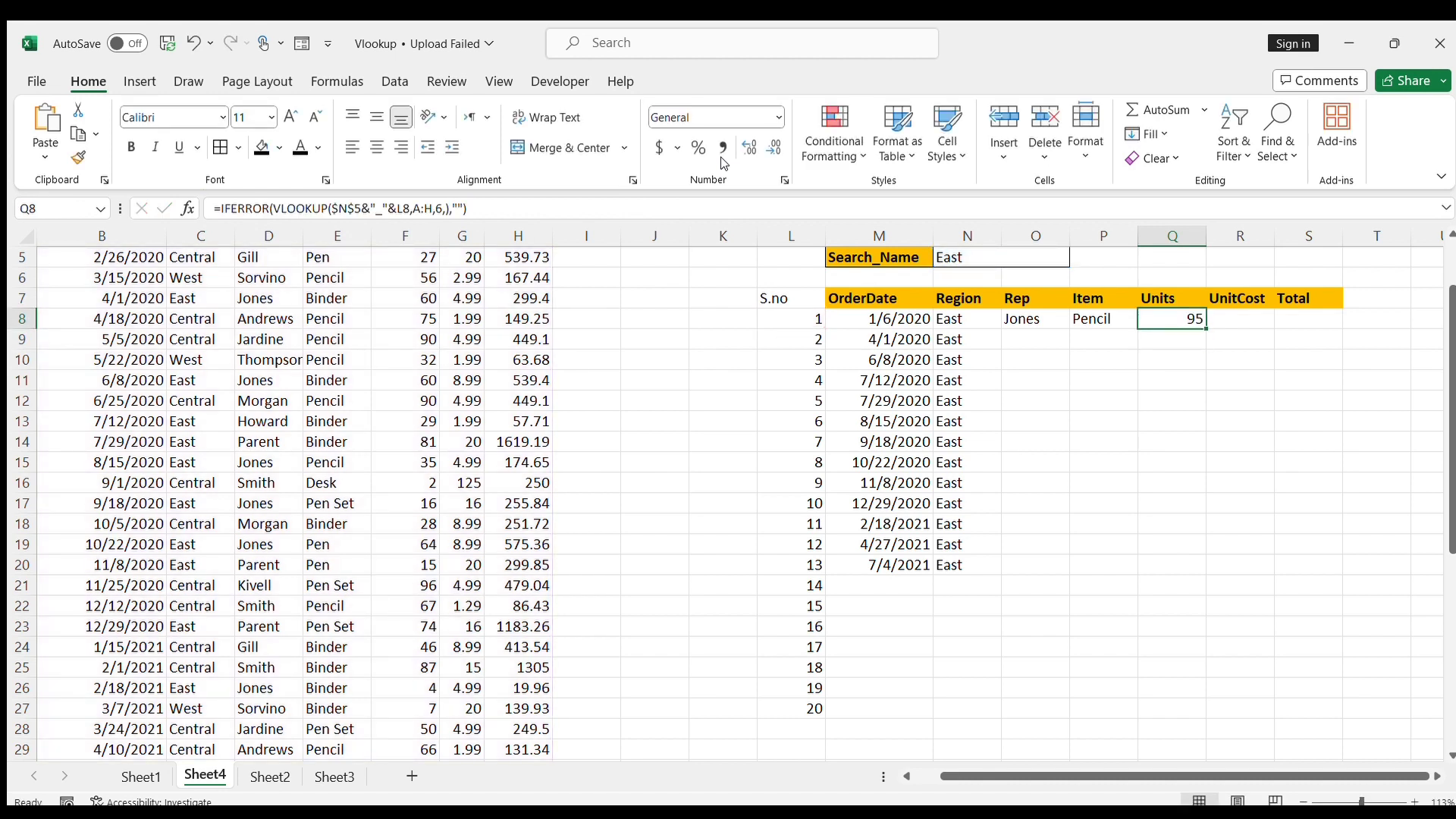
# Step: Paste the copied Region formula into R8 under the UnitCost header and set its column index to 7
pyautogui.press('Right')
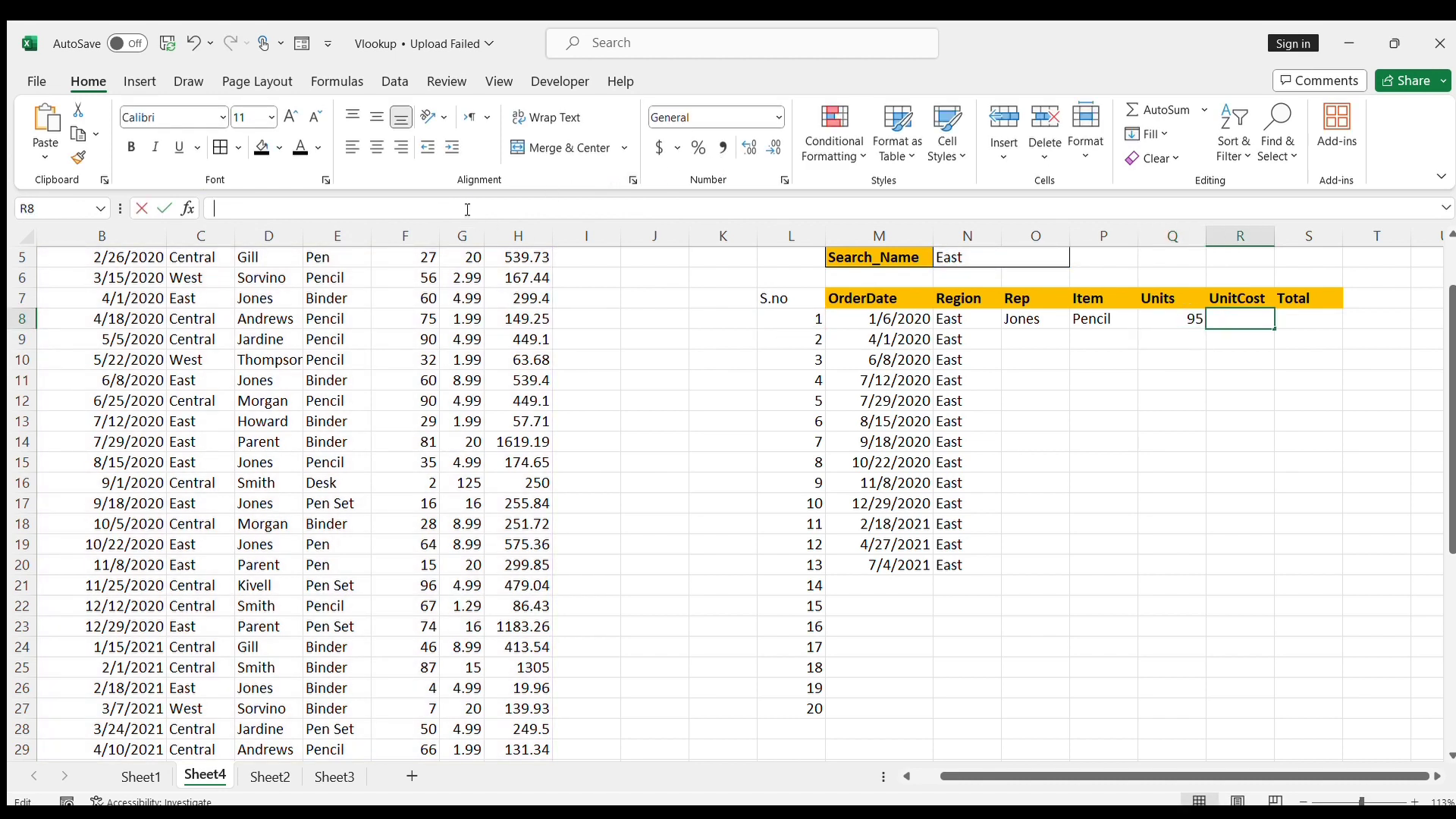
pyautogui.hotkey('ctrl', 'v')
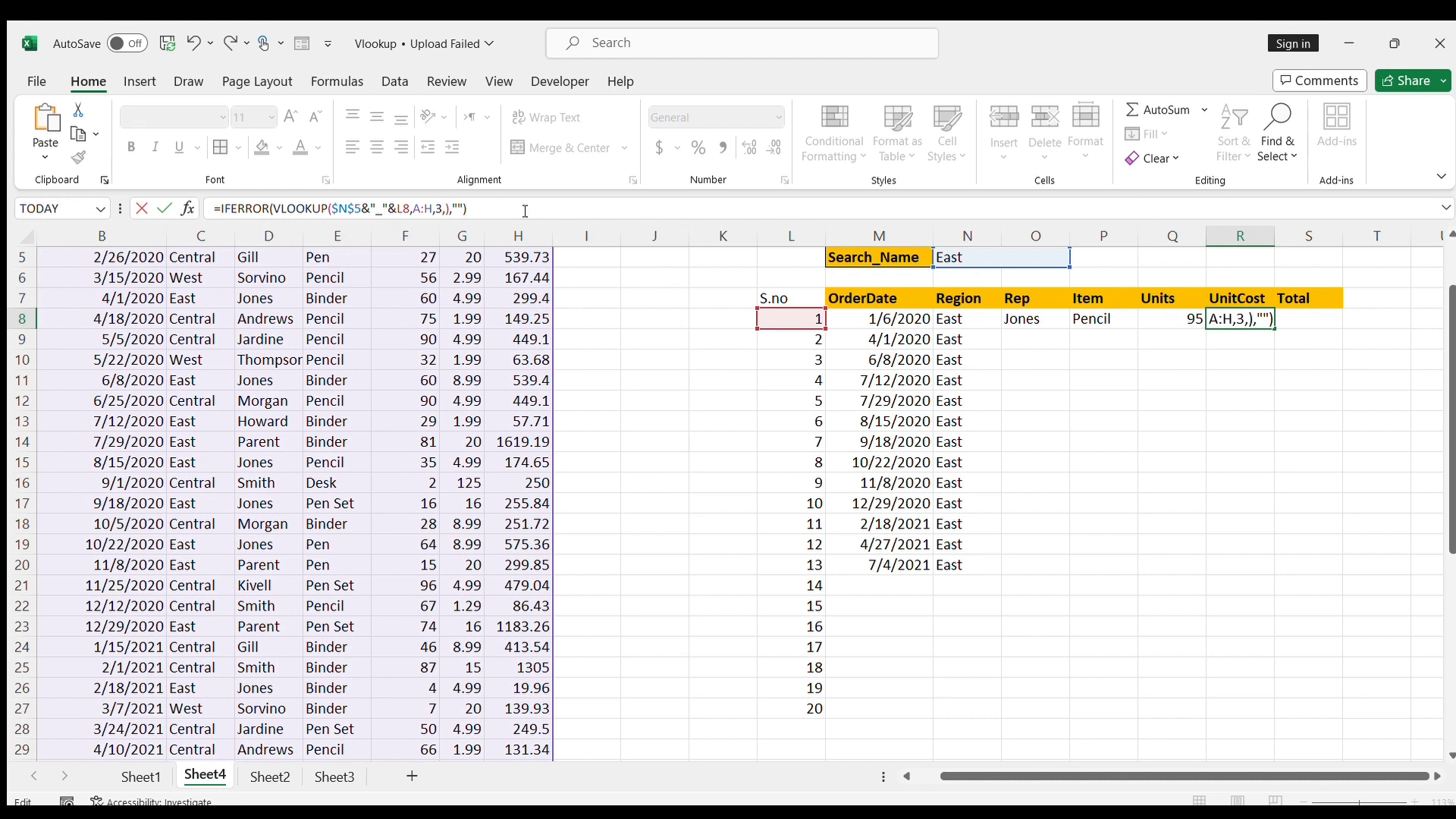
pyautogui.press('BackSpace')
pyautogui.write('7')
pyautogui.press('Return')
pyautogui.press('Up')
pyautogui.press('Right')
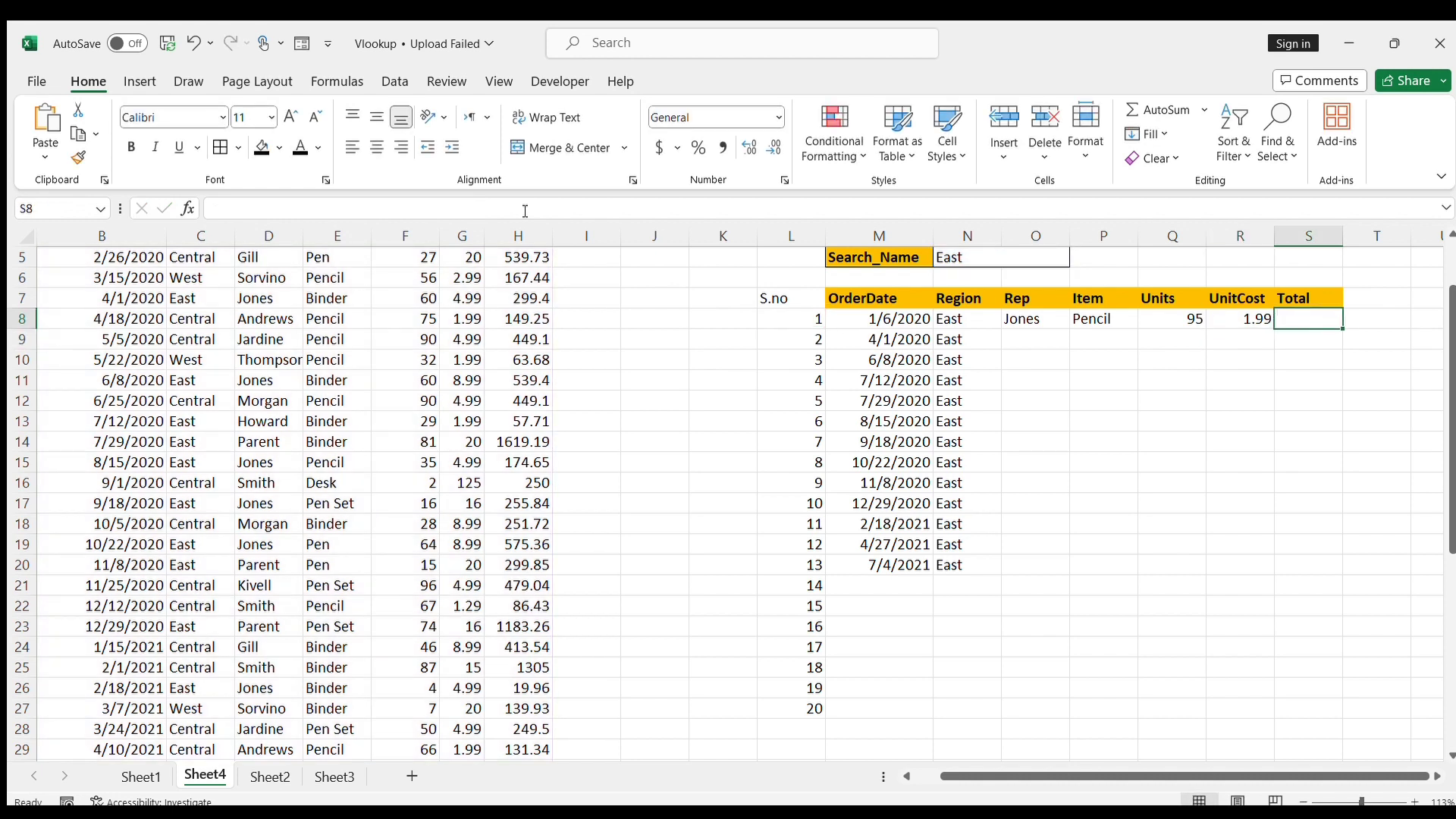
# Step: Paste the copied Region formula into S8 under the Total header and set its column index to 8
pyautogui.click(525, 211)
pyautogui.hotkey('ctrl', 'v')
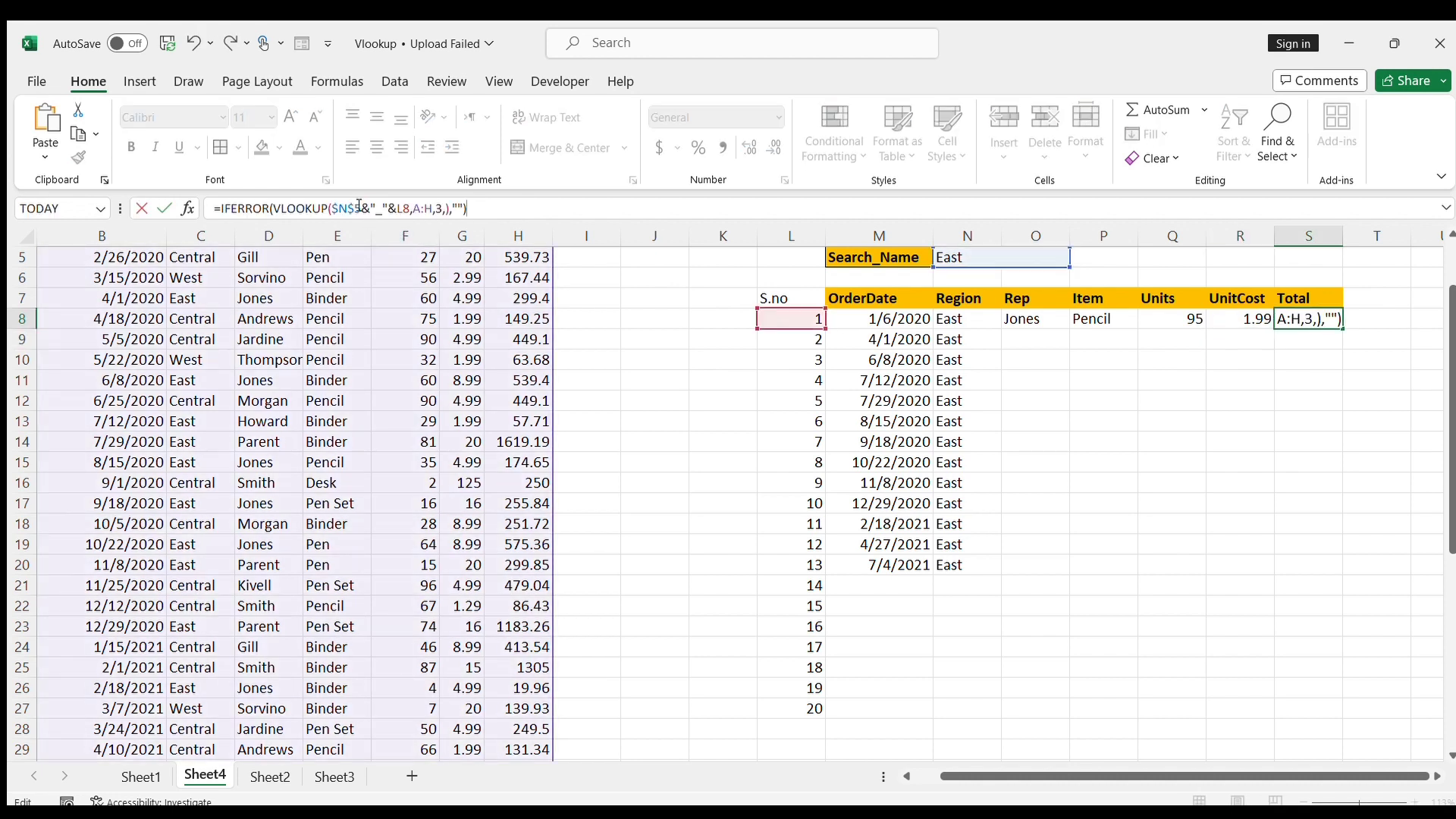
pyautogui.click(437, 208)
pyautogui.press('Delete')
pyautogui.press('Return')
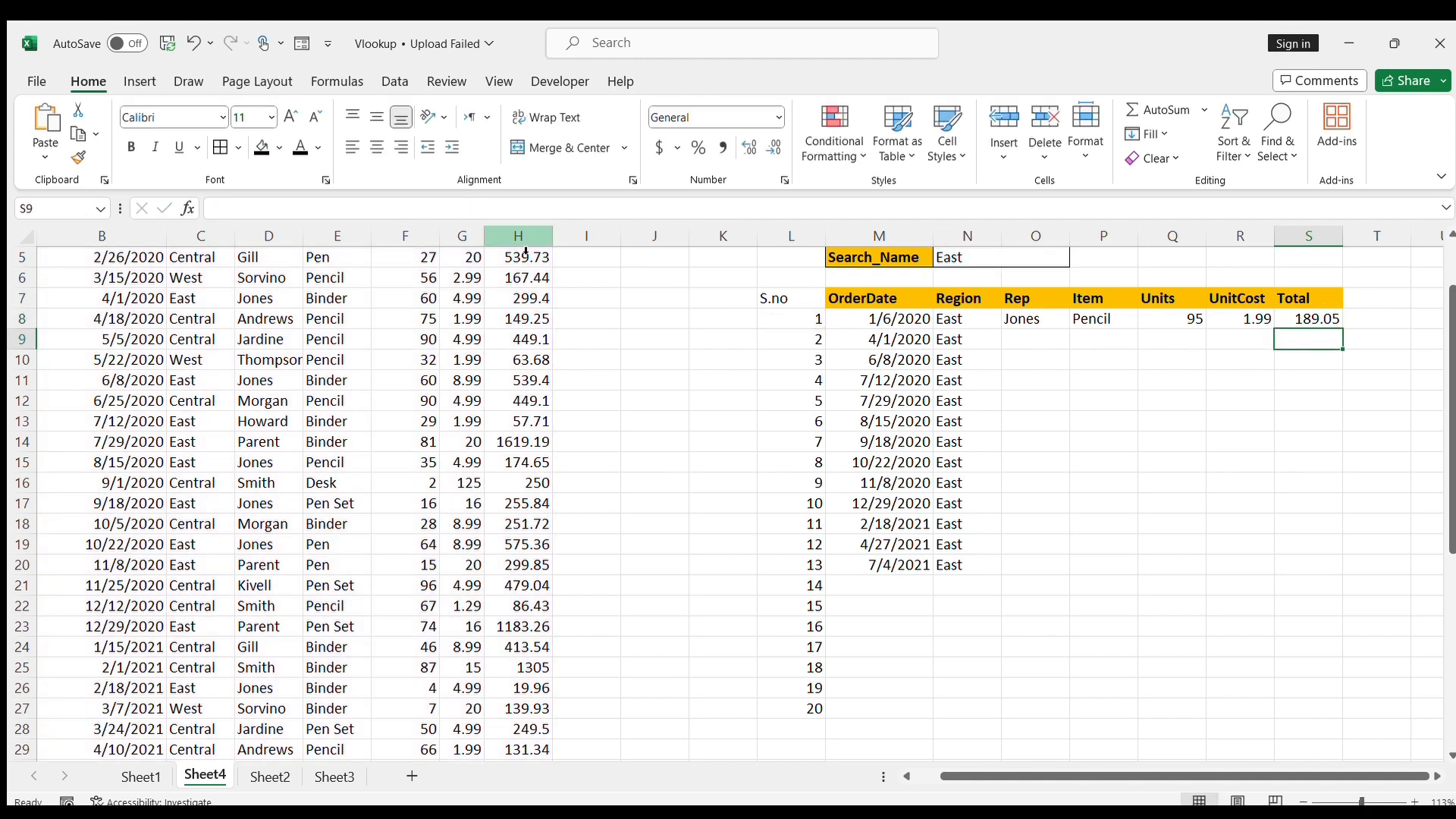
# Step: Fill the Region through Total formulas in N8:S8 down to row 27, the last serial number
pyautogui.click(1142, 485)
pyautogui.moveTo(949, 317)
pyautogui.mouseDown()
pyautogui.moveTo(1319, 317)
pyautogui.moveTo(1342, 329)
pyautogui.moveTo(1402, 747)
pyautogui.moveTo(1345, 746)
pyautogui.moveTo(1351, 451)
pyautogui.moveTo(1333, 356)
pyautogui.moveTo(1337, 374)
pyautogui.mouseUp()
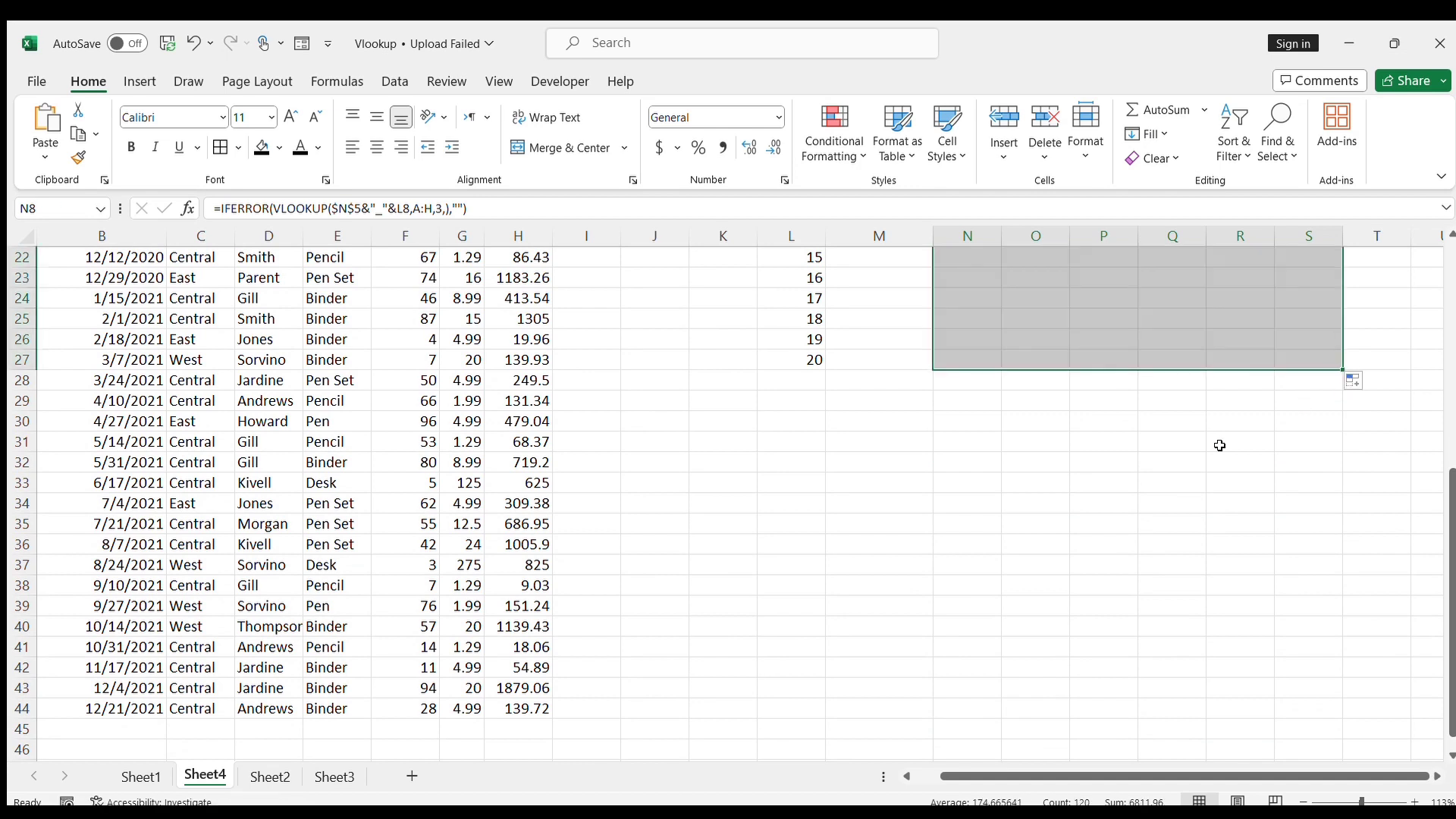
pyautogui.scroll(7, 1198, 453)
pyautogui.scroll(-2, 1199, 452)
pyautogui.click(1085, 647)
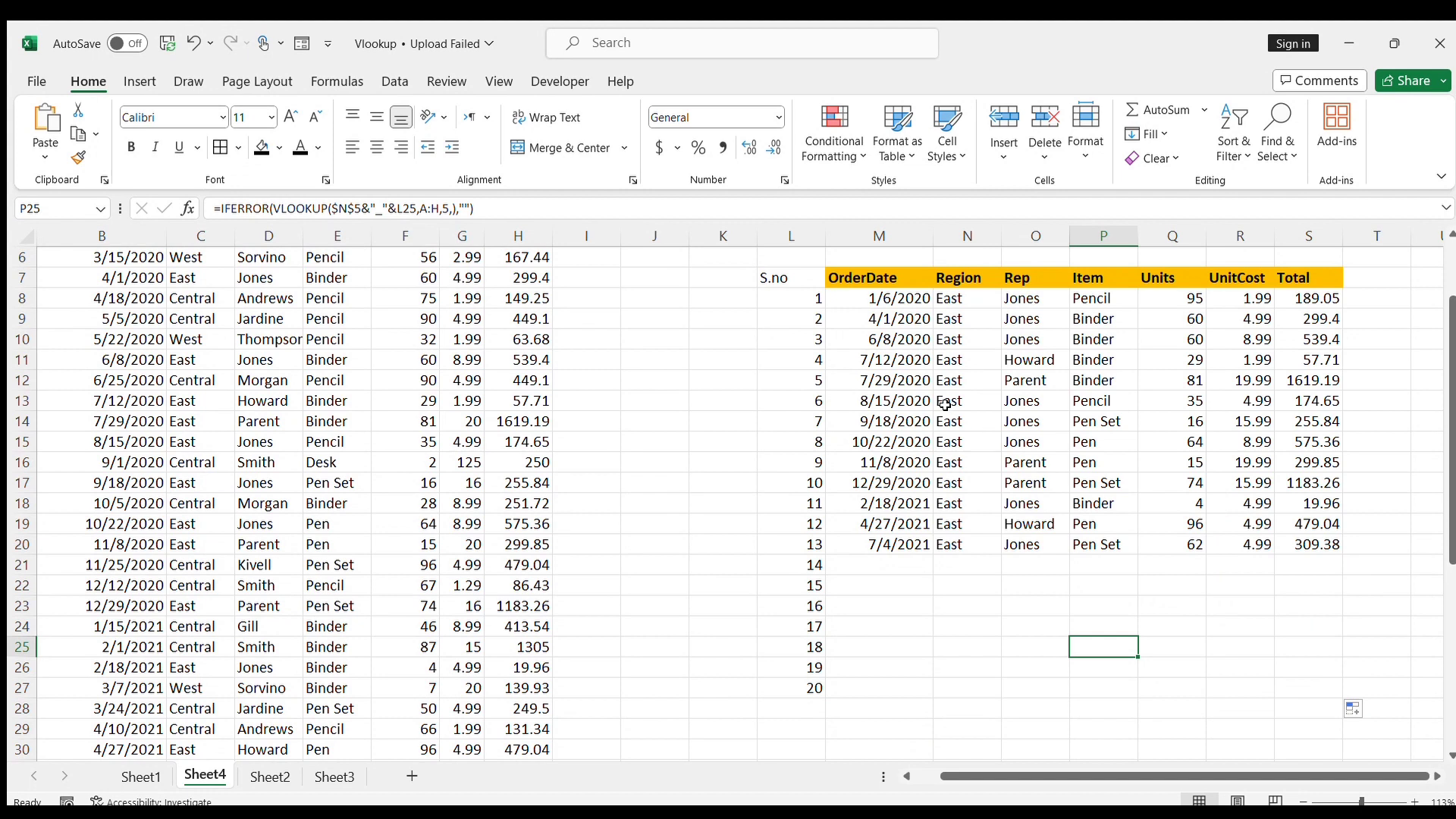
# Step: Replace the search name in N5 with Central, copied from C3 in the source table's Region column
pyautogui.scroll(2, 945, 405)
pyautogui.click(976, 353)
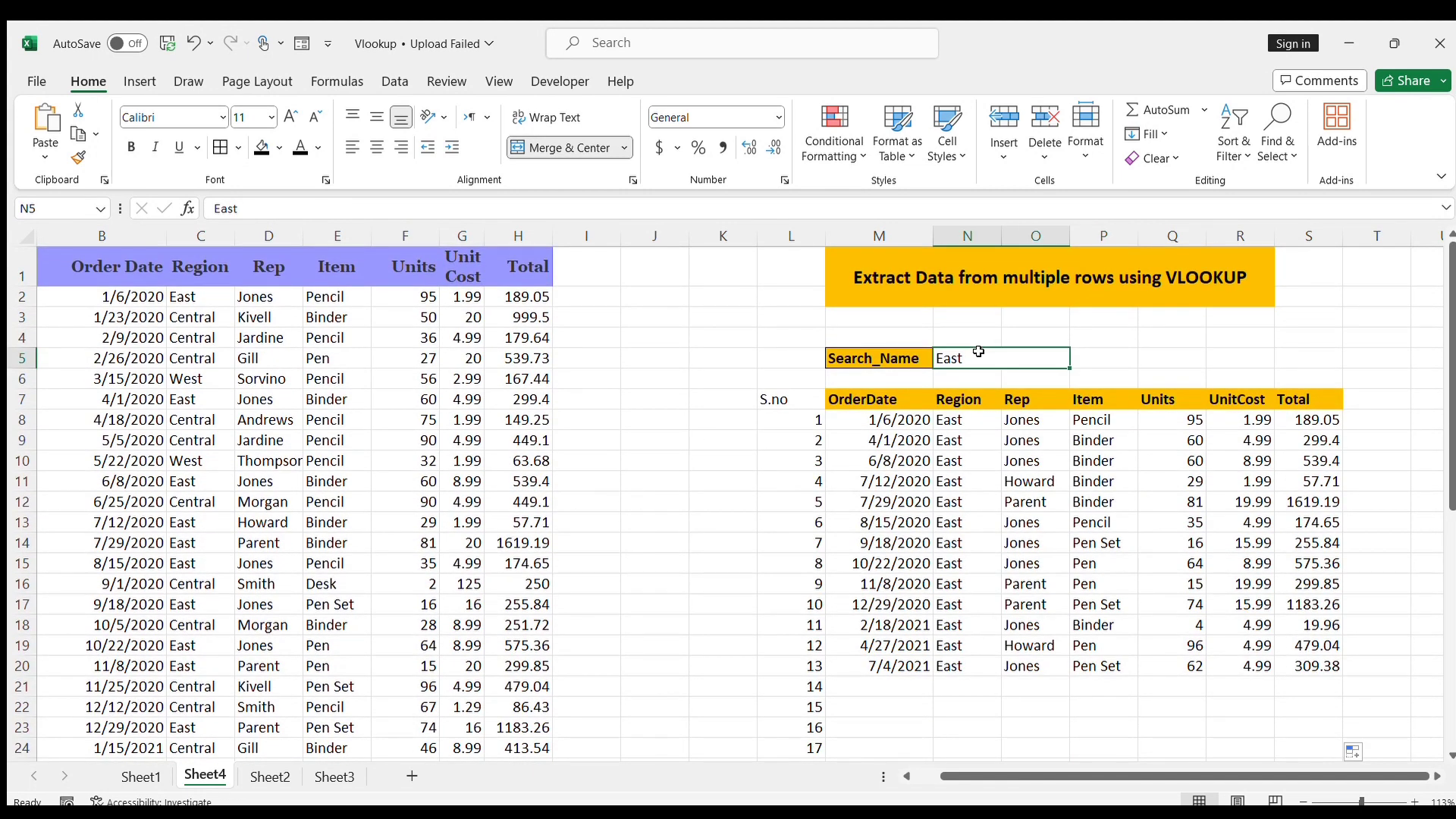
pyautogui.click(205, 311)
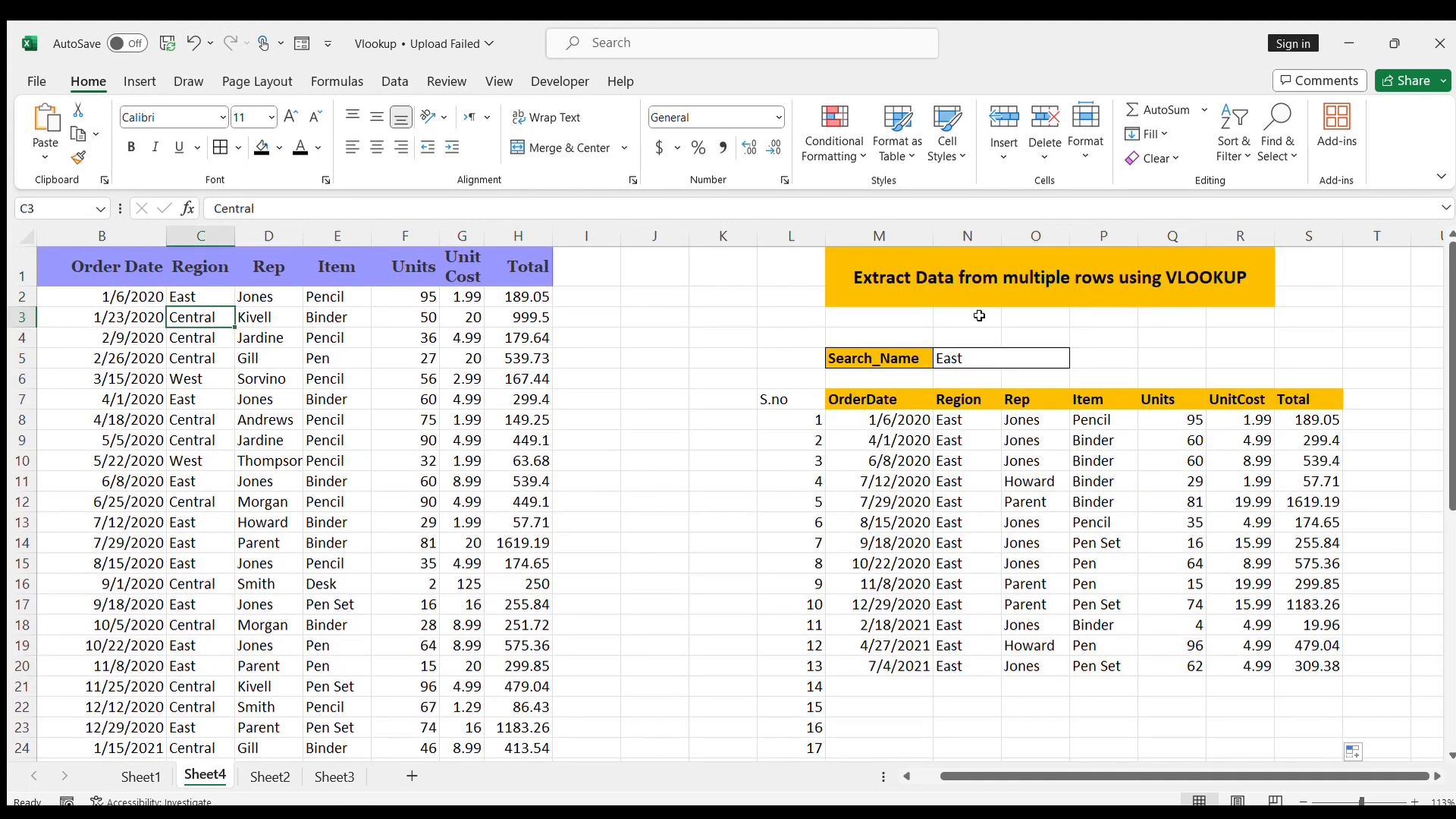
pyautogui.hotkey('ctrl', 'c')
pyautogui.click(997, 358)
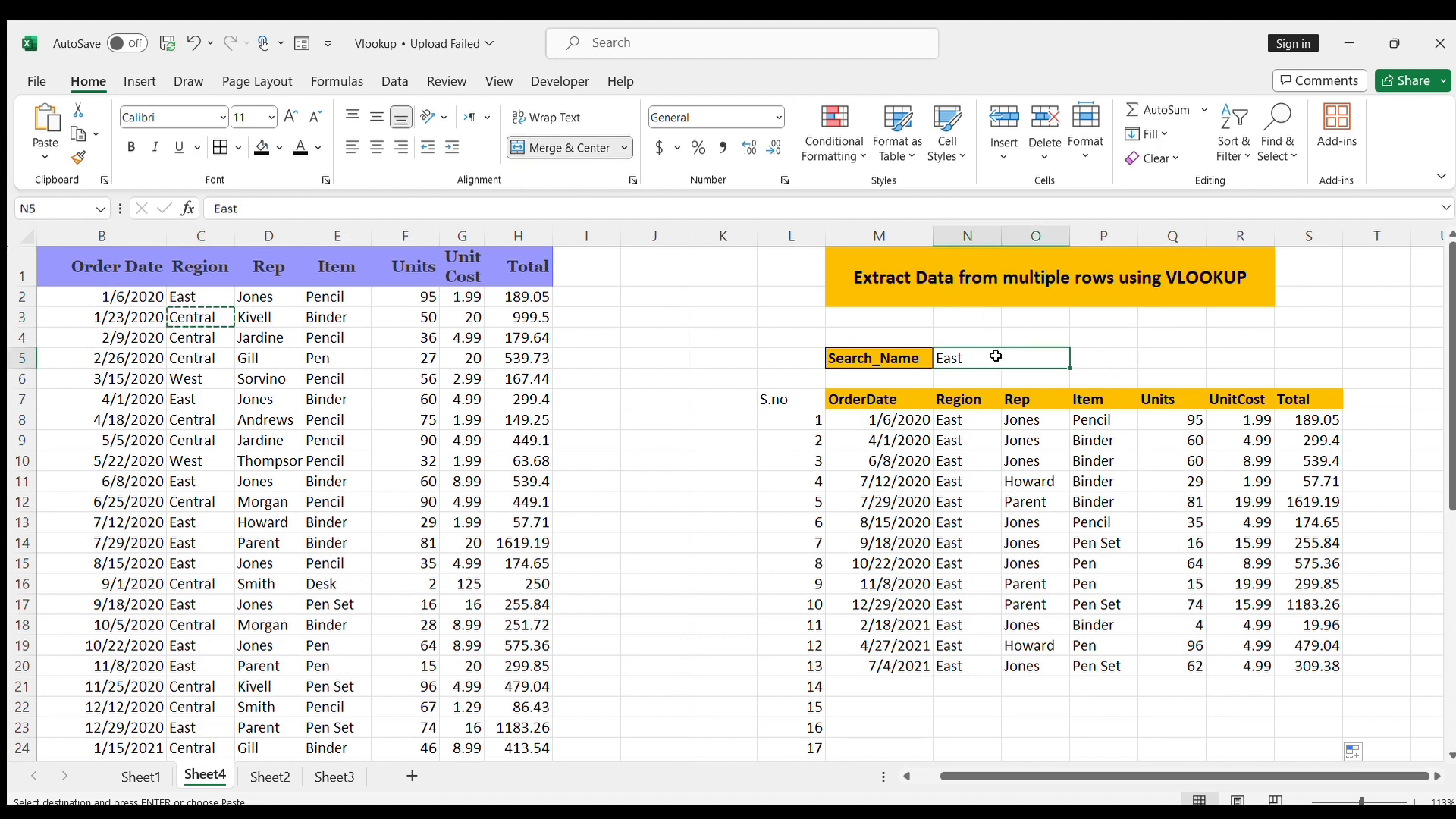
pyautogui.hotkey('ctrl', 'v')
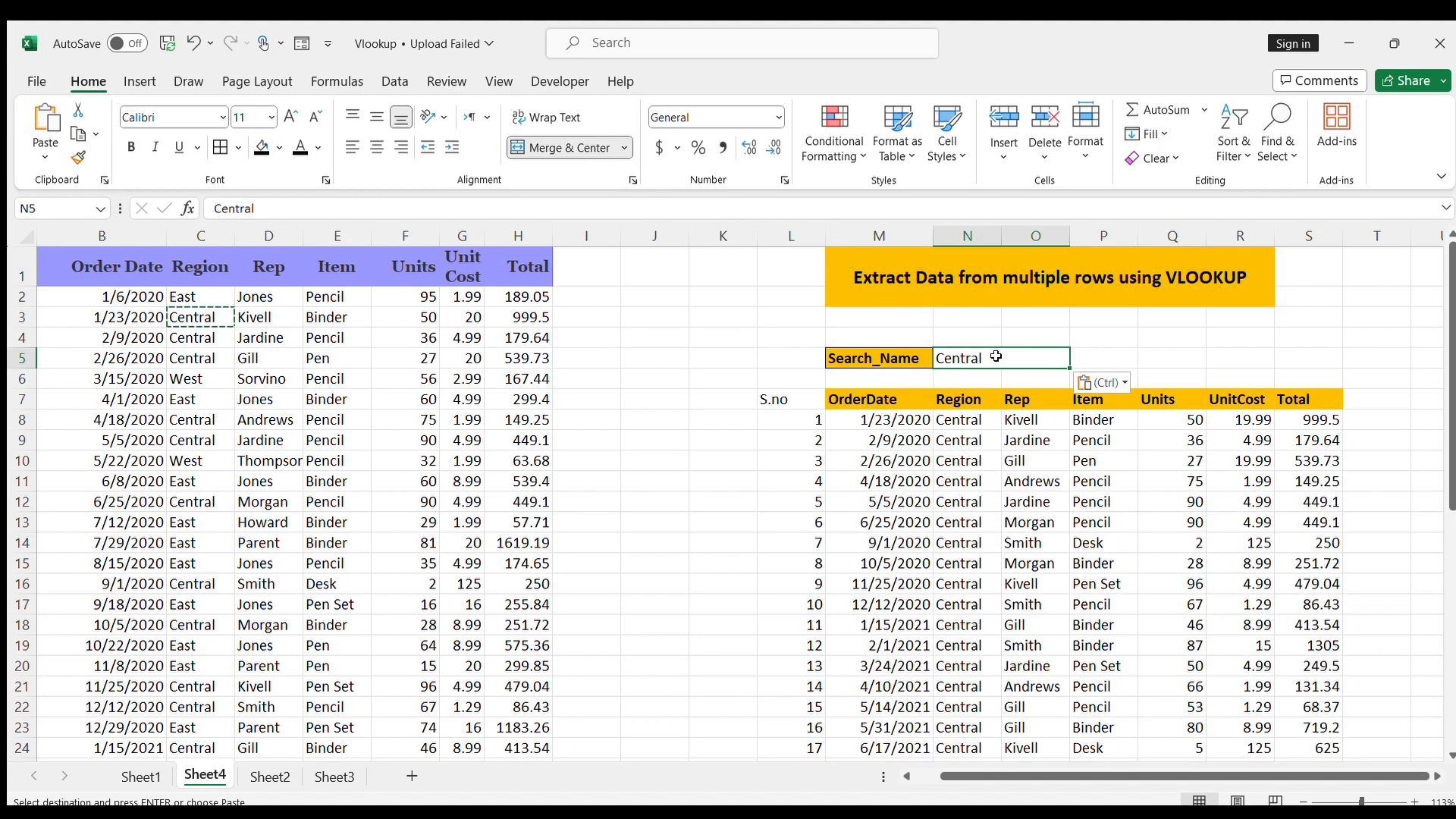
# Step: Examine the rows extracted for Central and compare them with the source table's Region, Rep and Item columns
pyautogui.scroll(-3, 1109, 562)
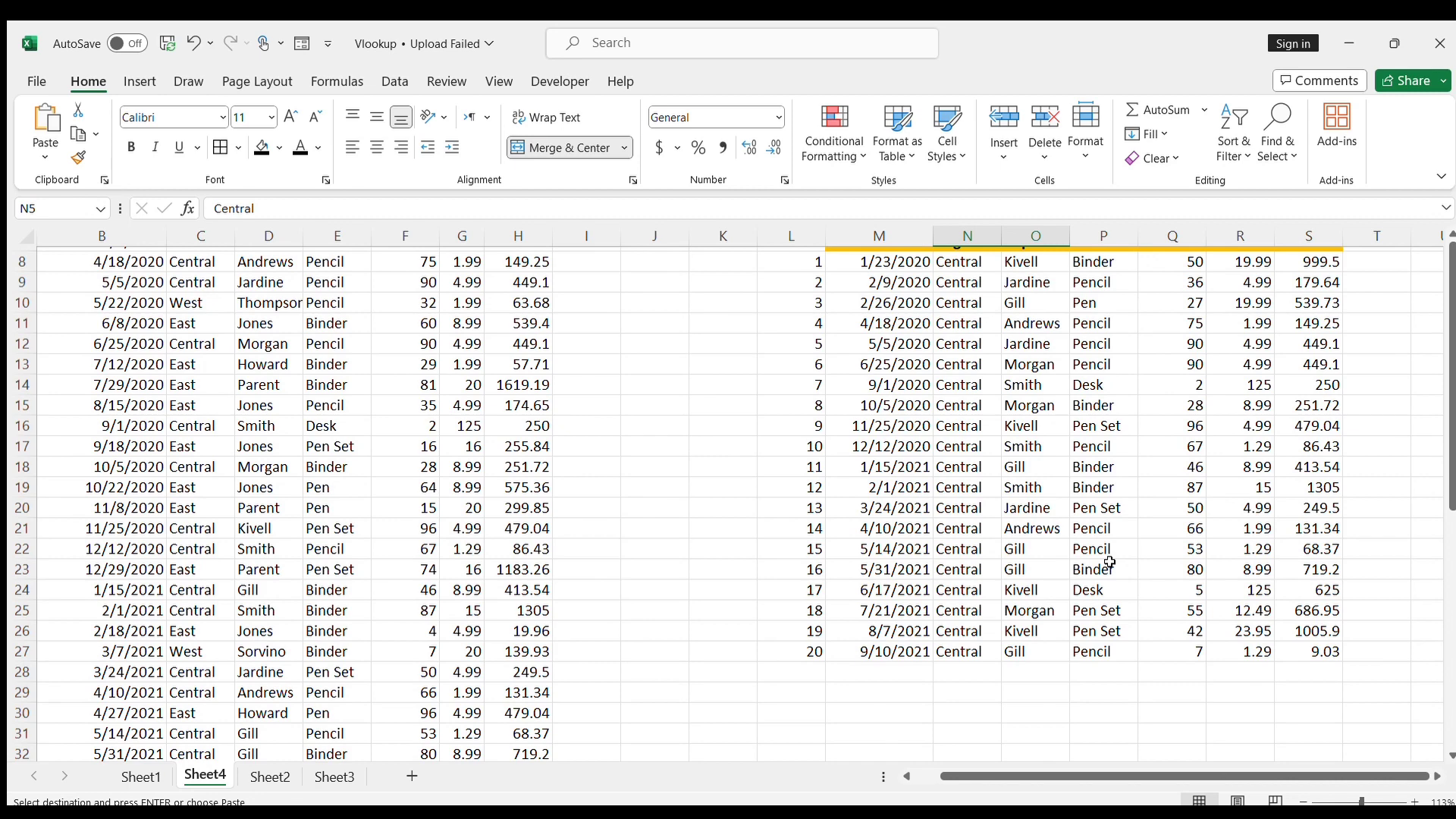
pyautogui.scroll(1, 1109, 562)
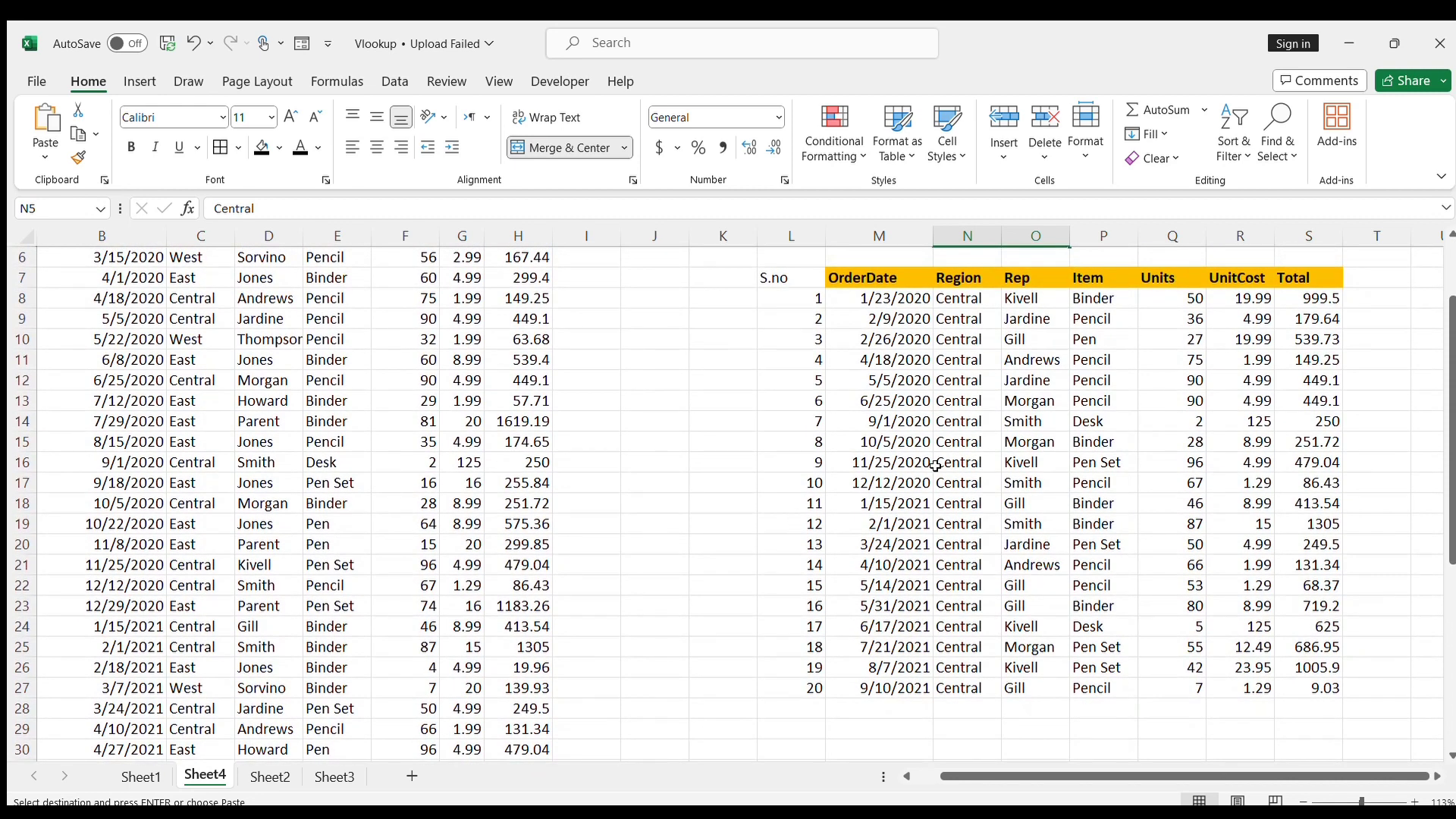
pyautogui.scroll(2, 943, 465)
pyautogui.scroll(-1, 943, 466)
pyautogui.hotkey('ctrl', 'v')
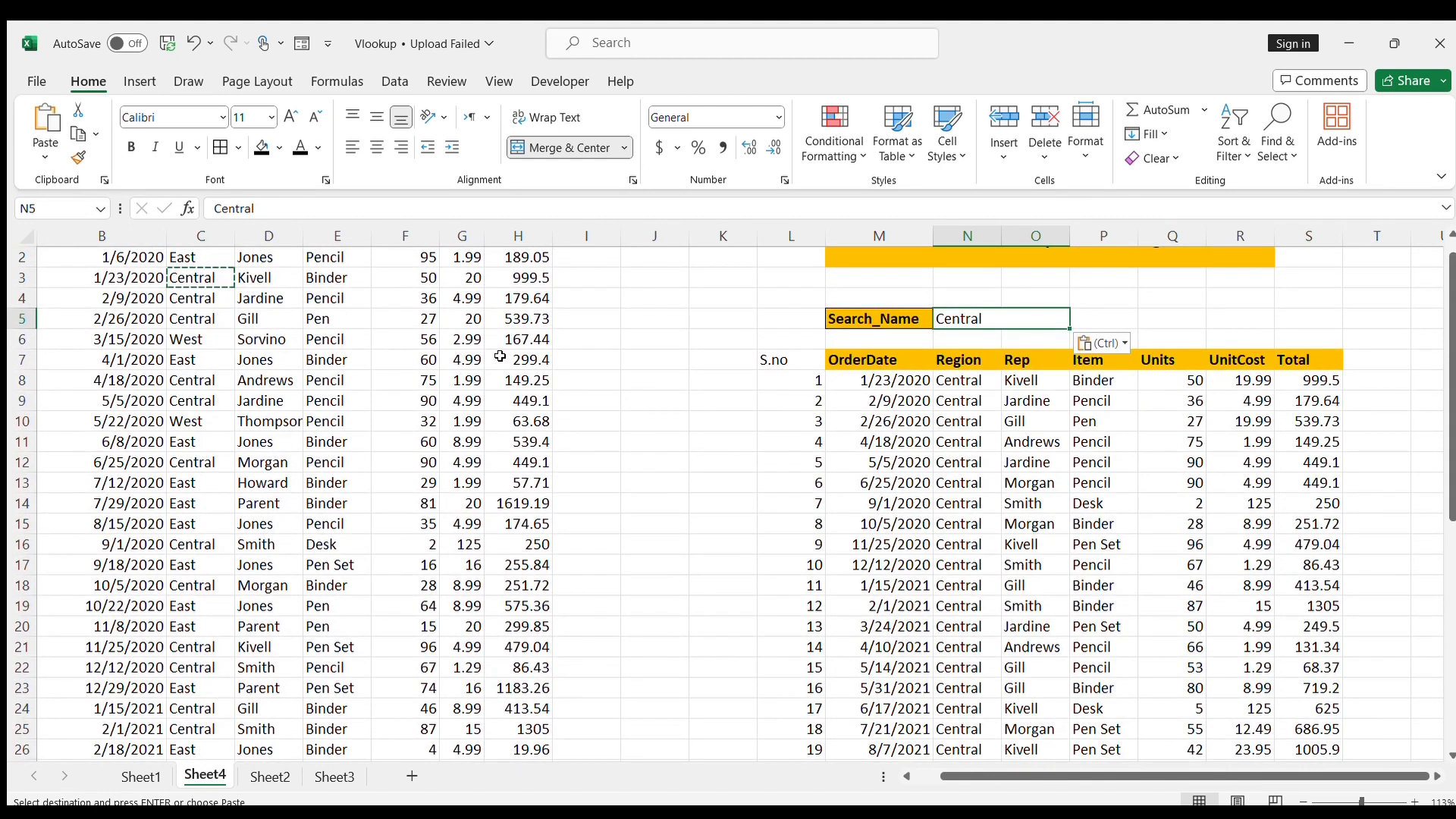
pyautogui.scroll(1, 499, 356)
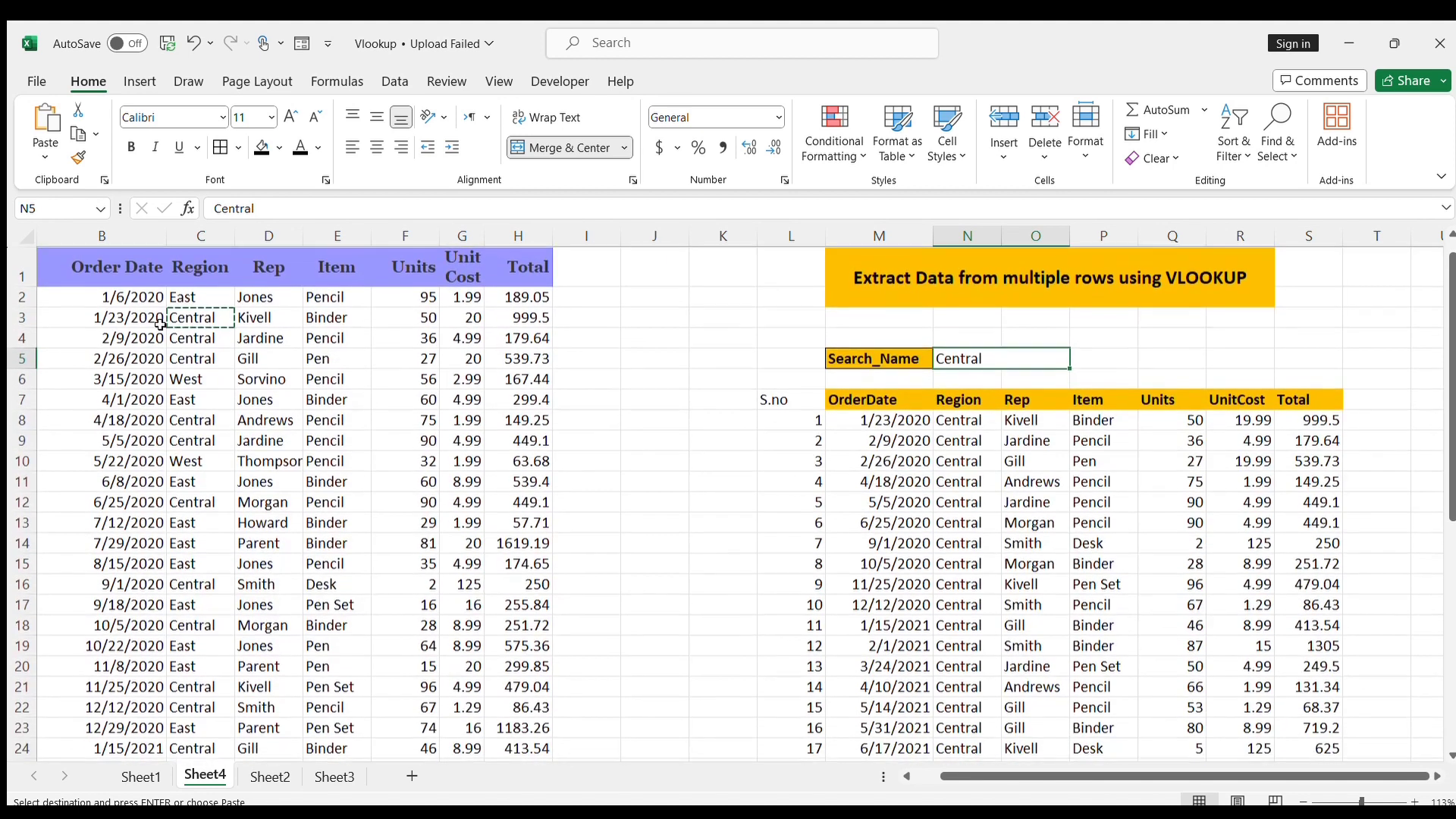
pyautogui.click(201, 235)
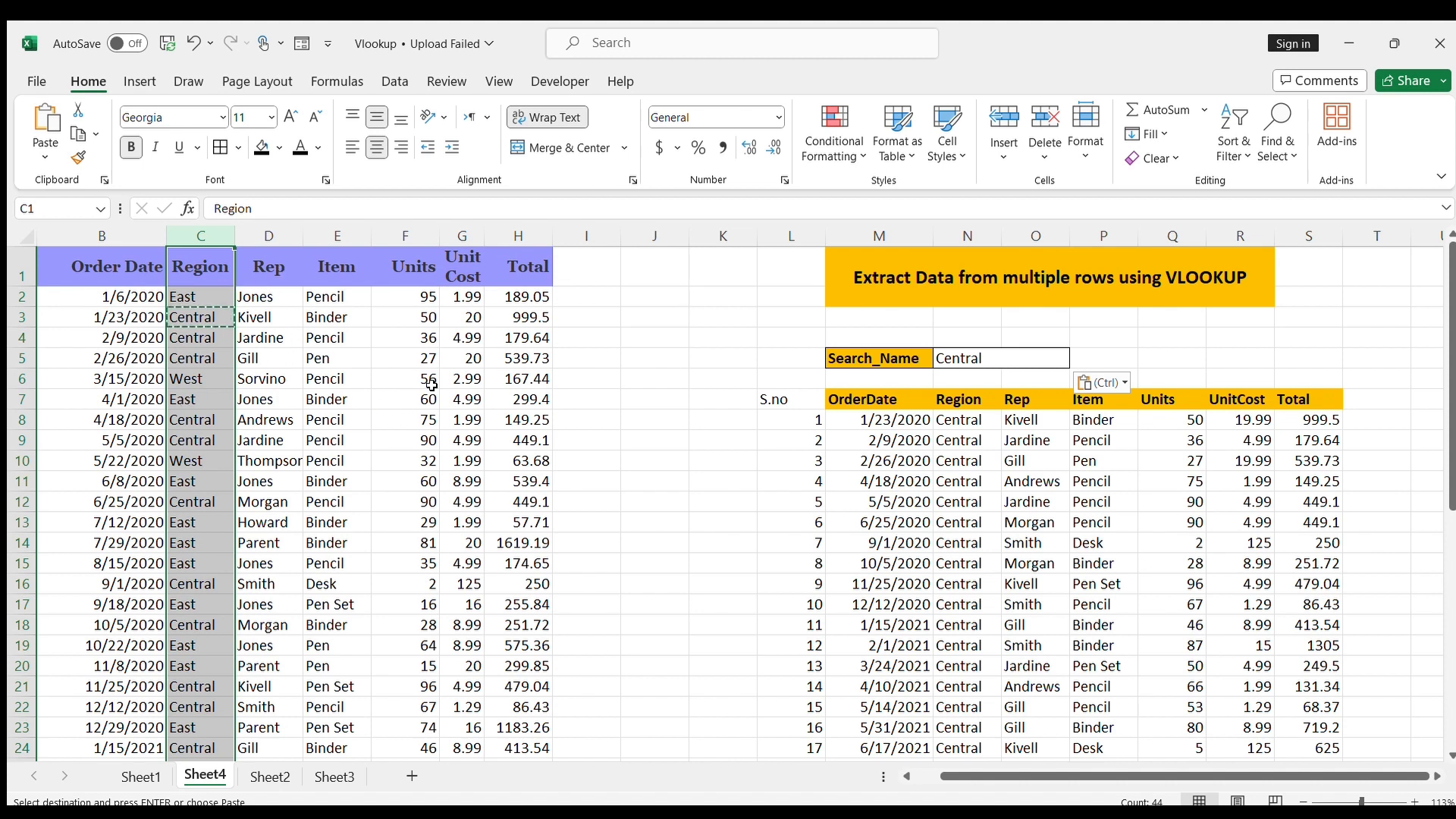
pyautogui.click(352, 417)
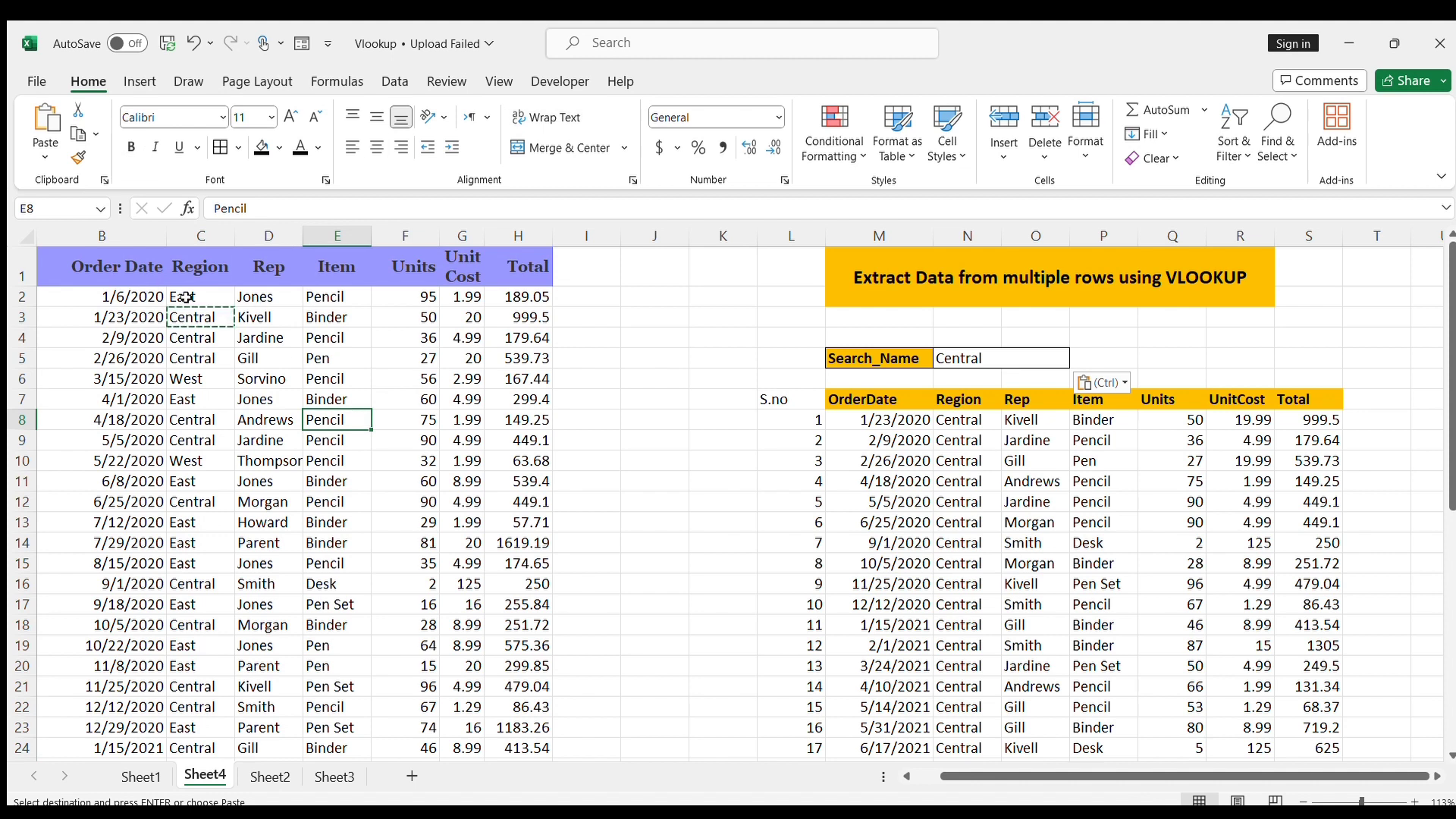
pyautogui.click(292, 269)
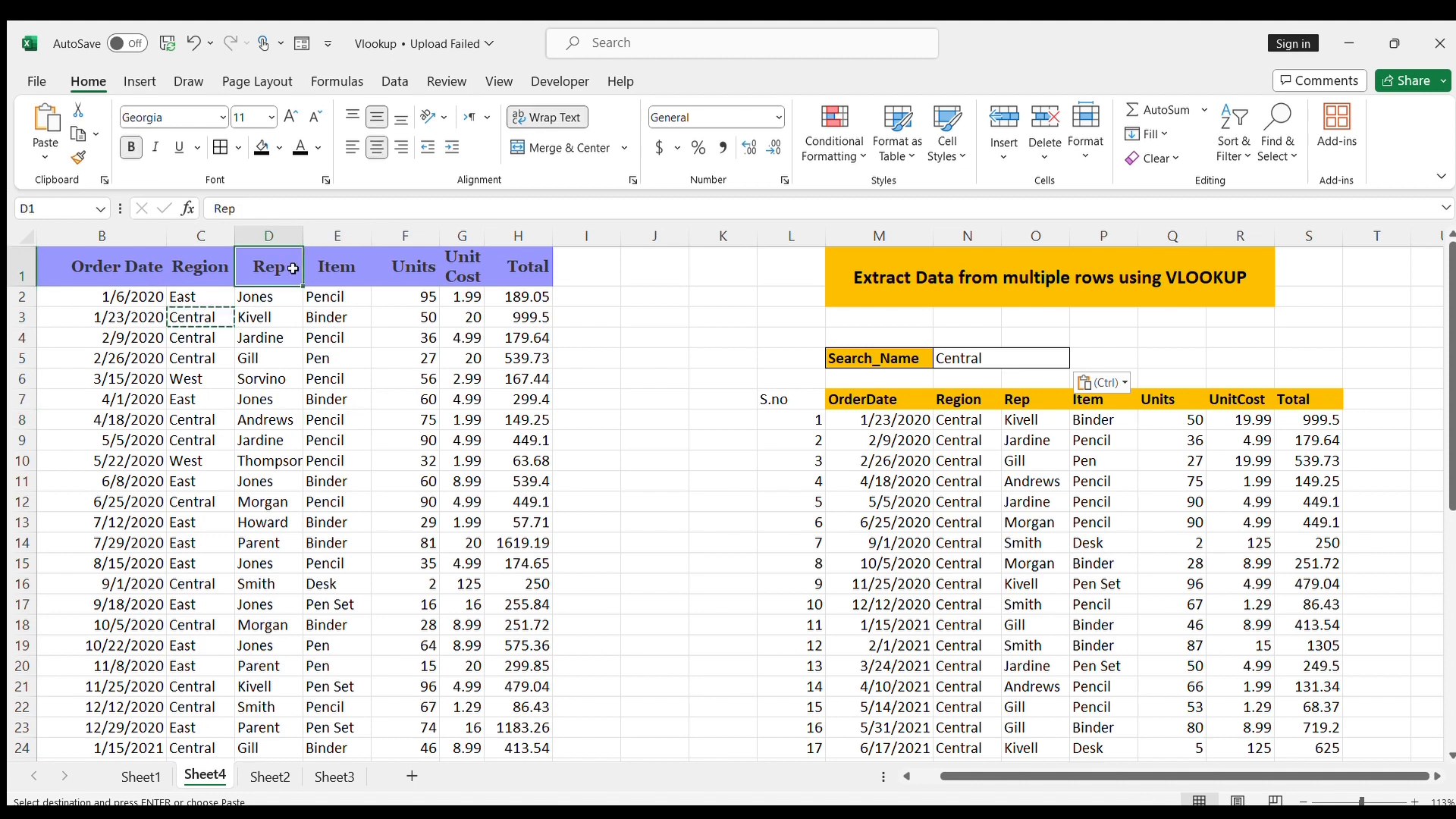
pyautogui.click(331, 270)
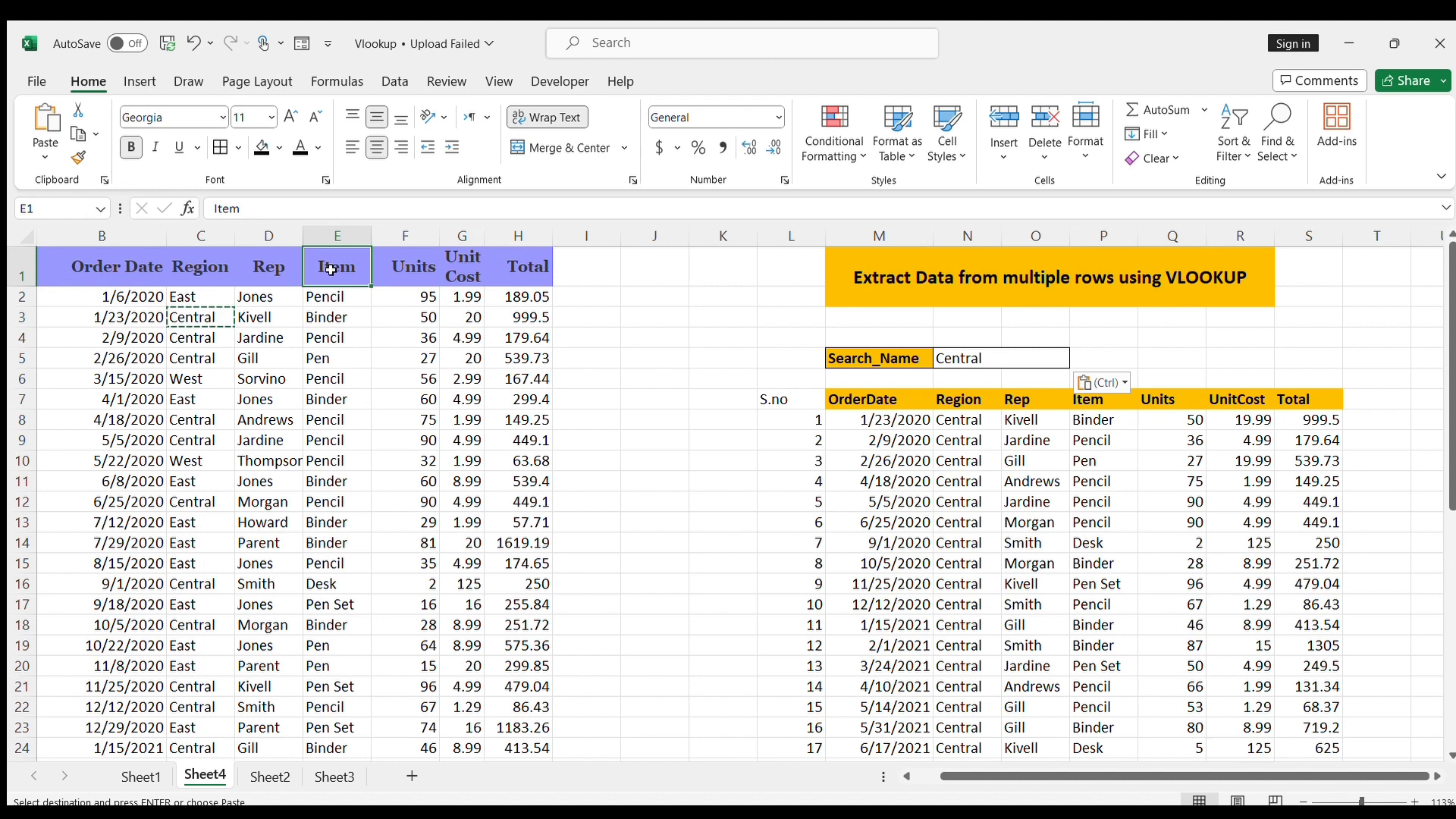